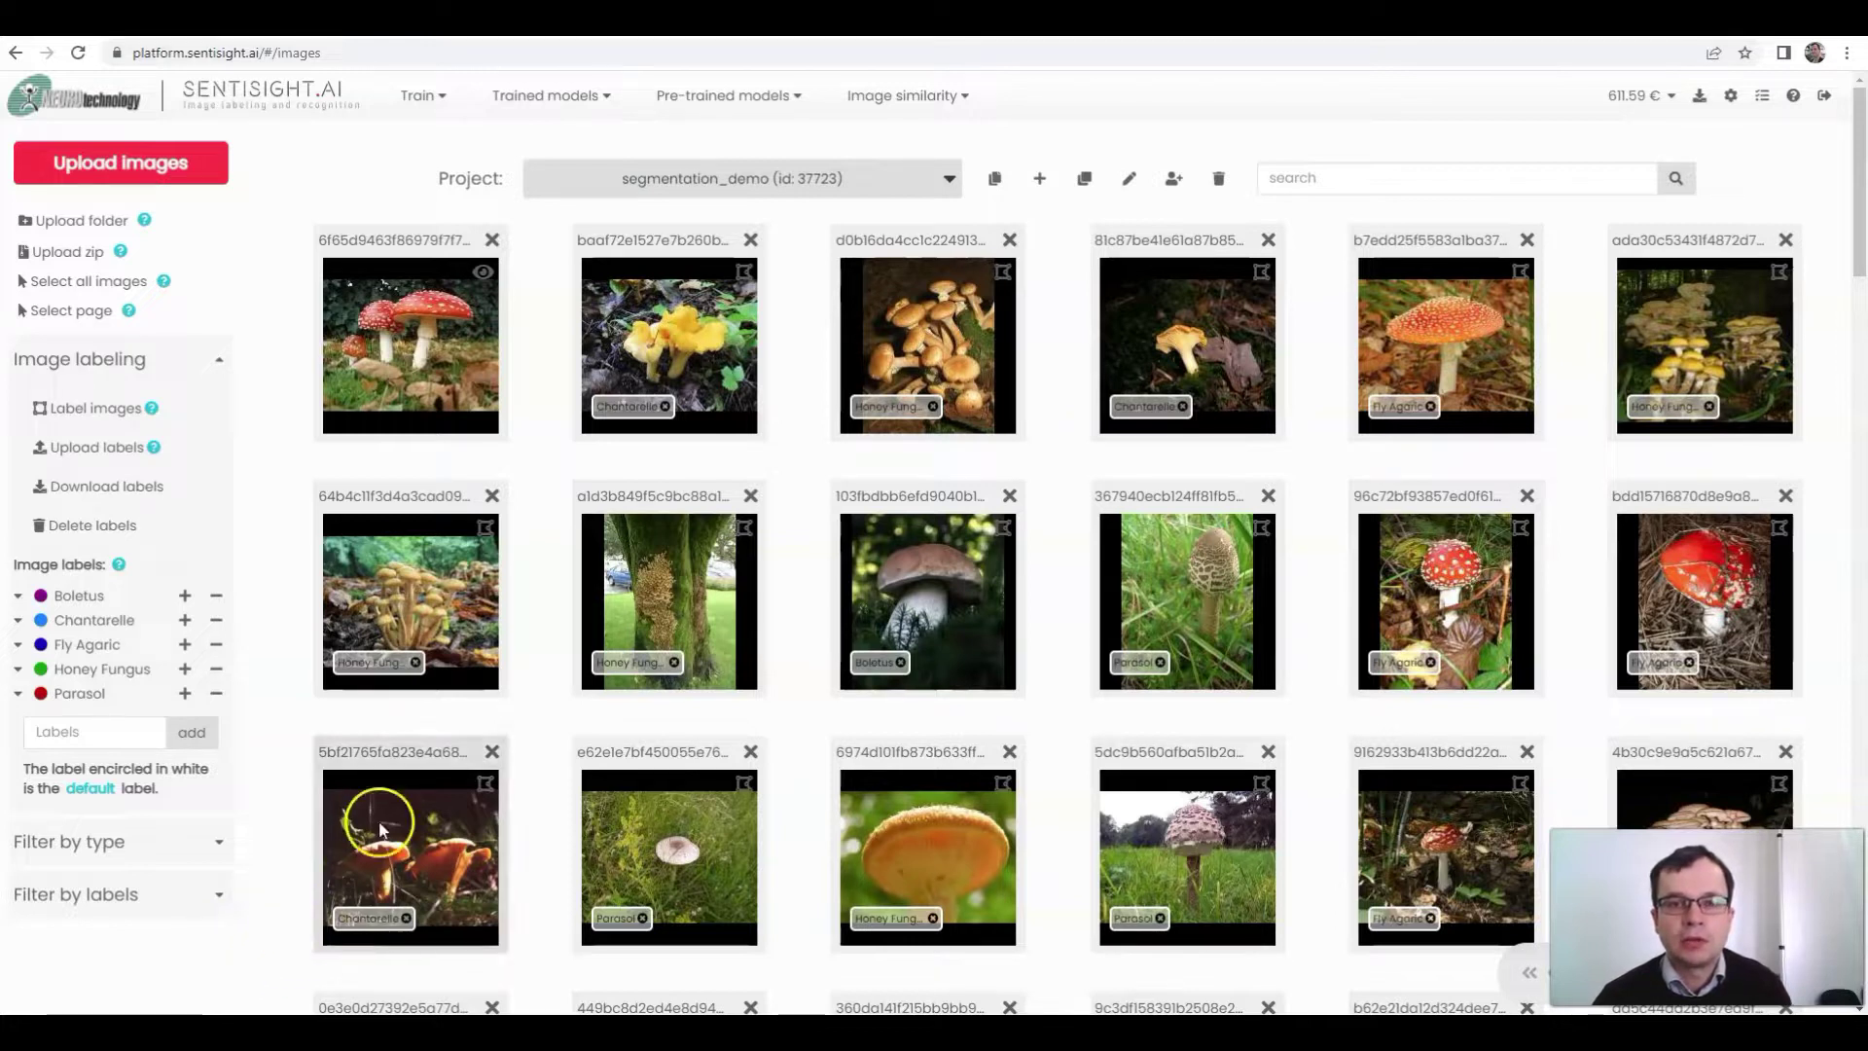
# Step: Open the first mushroom image of segmentation_demo in the Labeling editor via Label image(s)
pyautogui.rightClick(432, 313)
pyautogui.moveTo(516, 353)
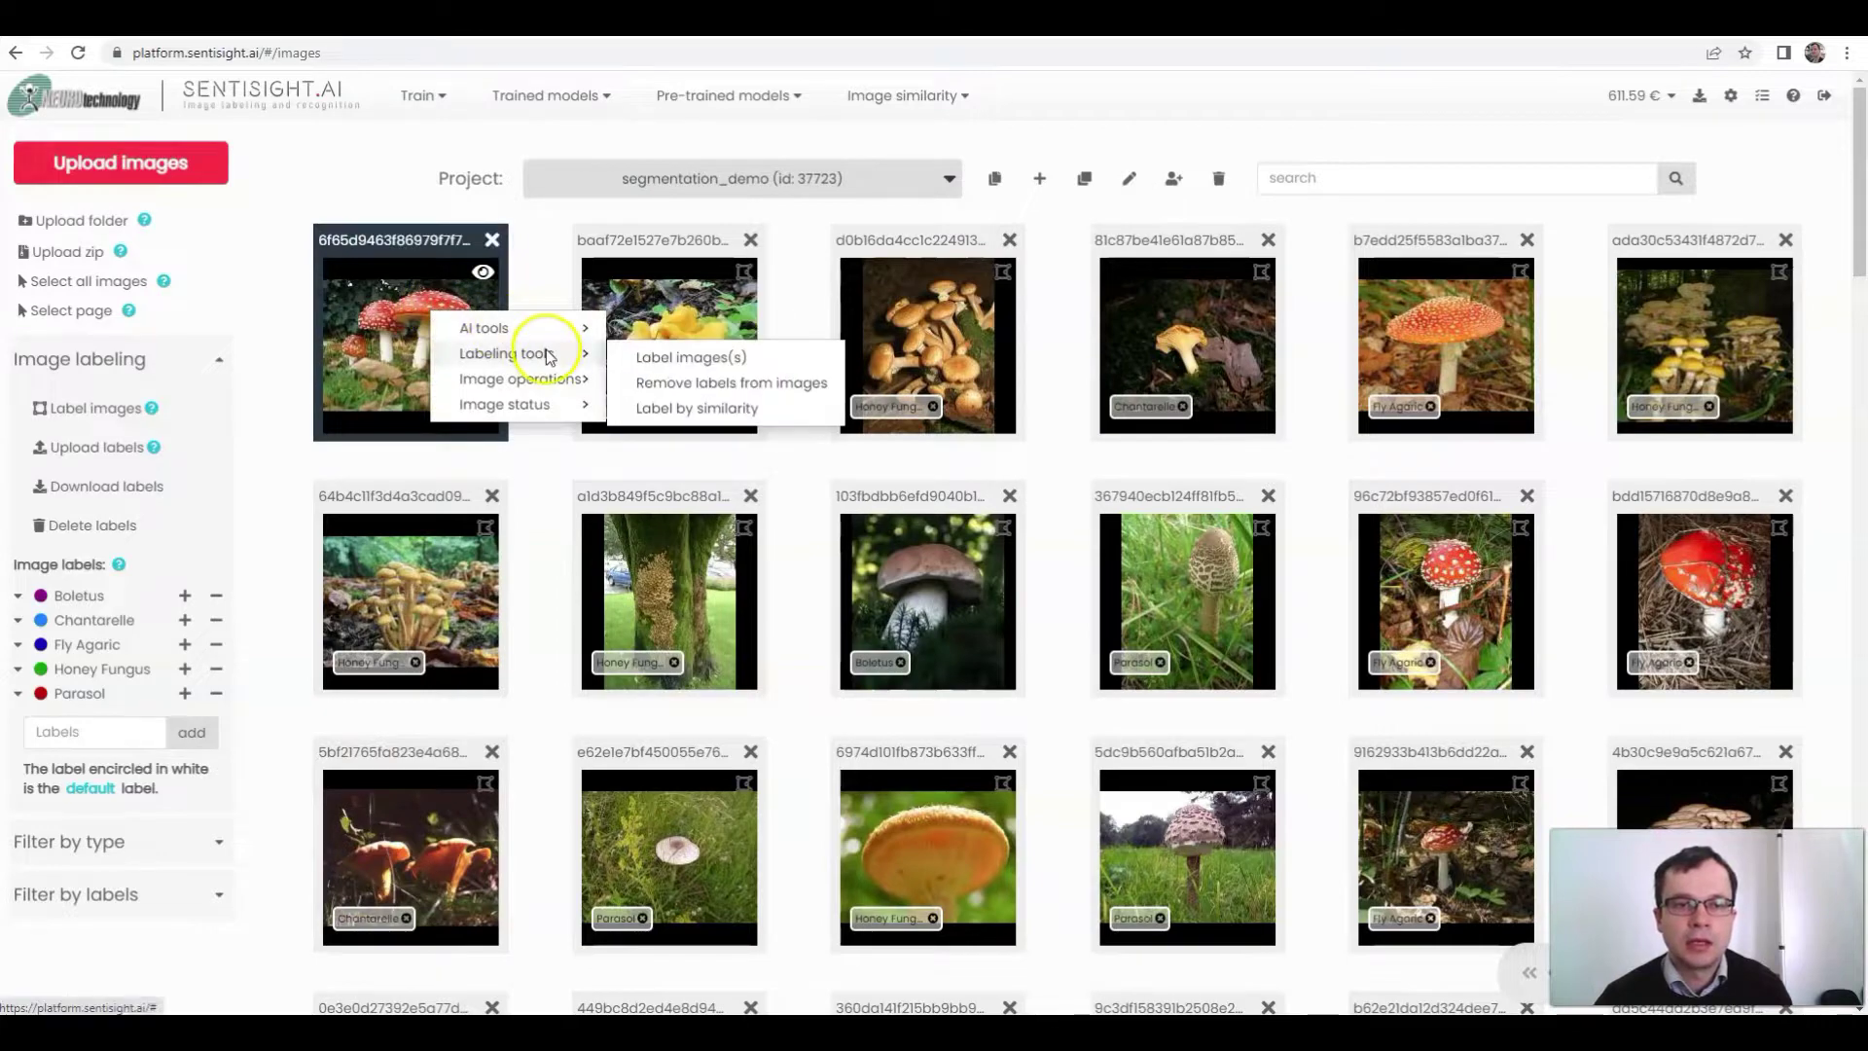
pyautogui.click(668, 358)
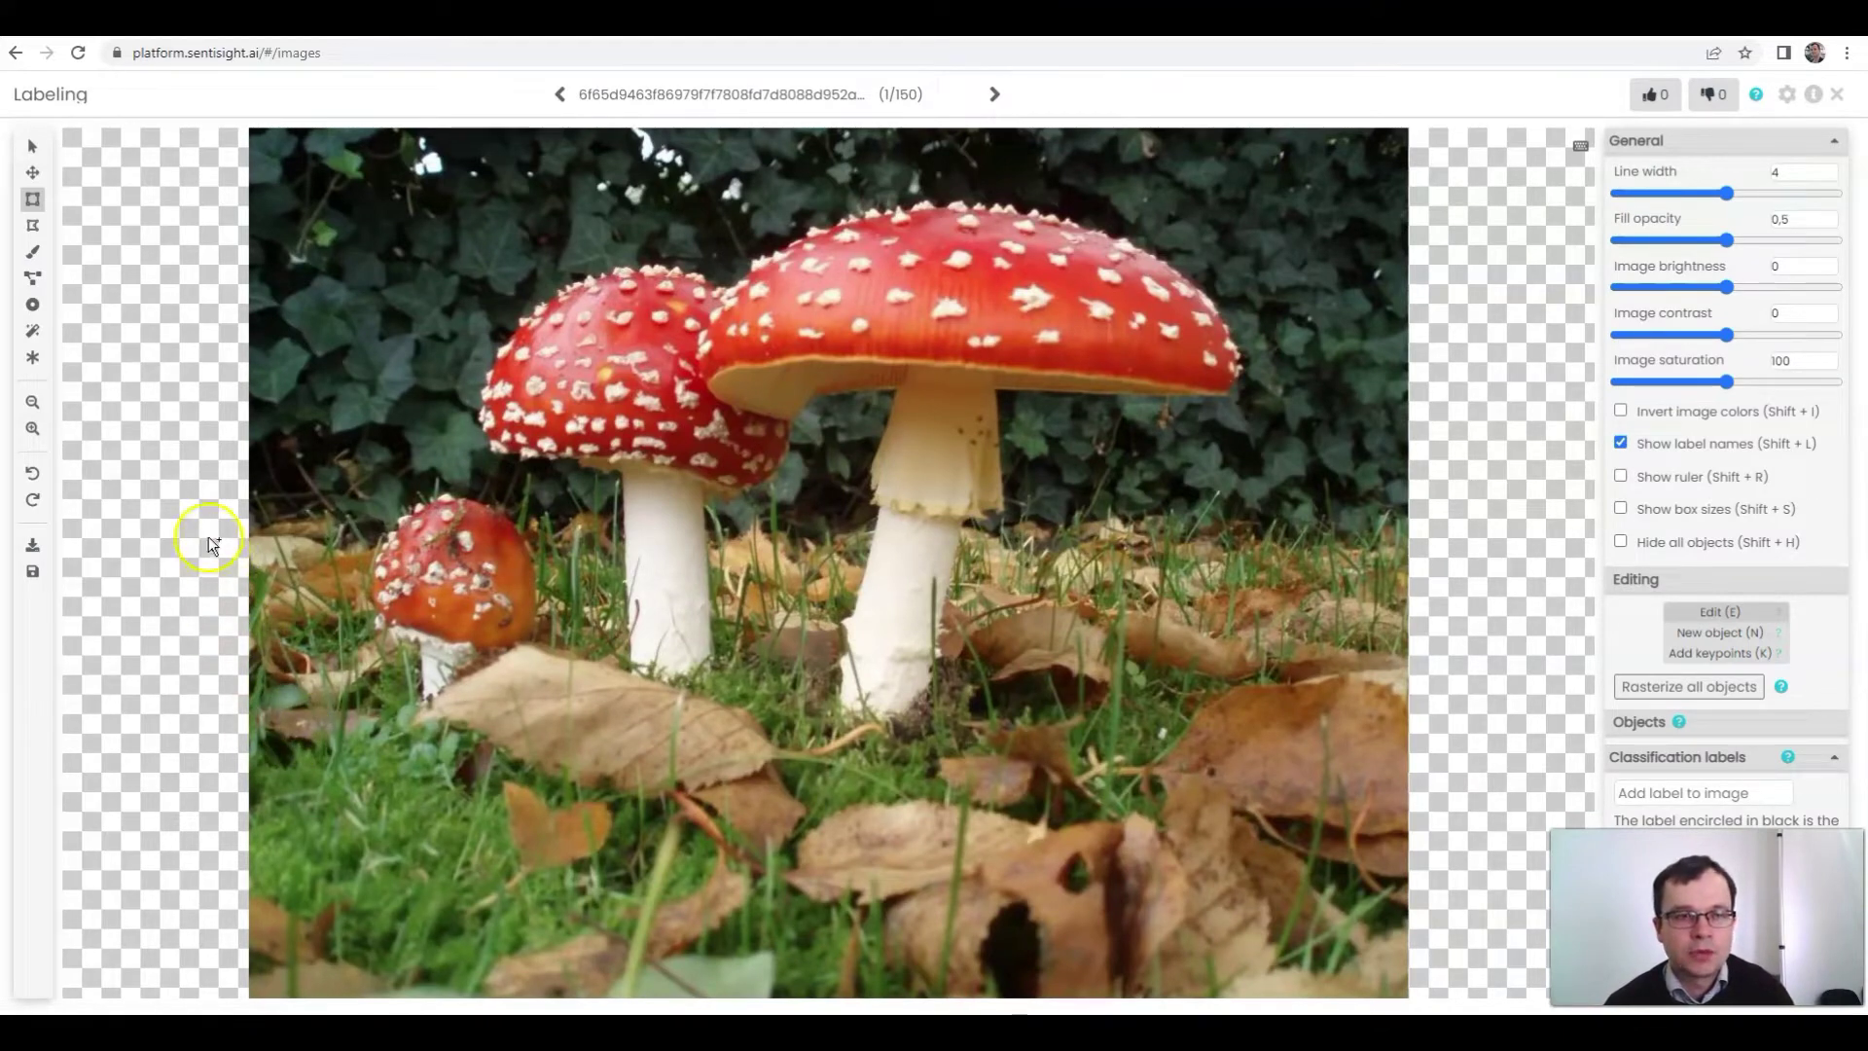
pyautogui.click(34, 226)
pyautogui.click(915, 204)
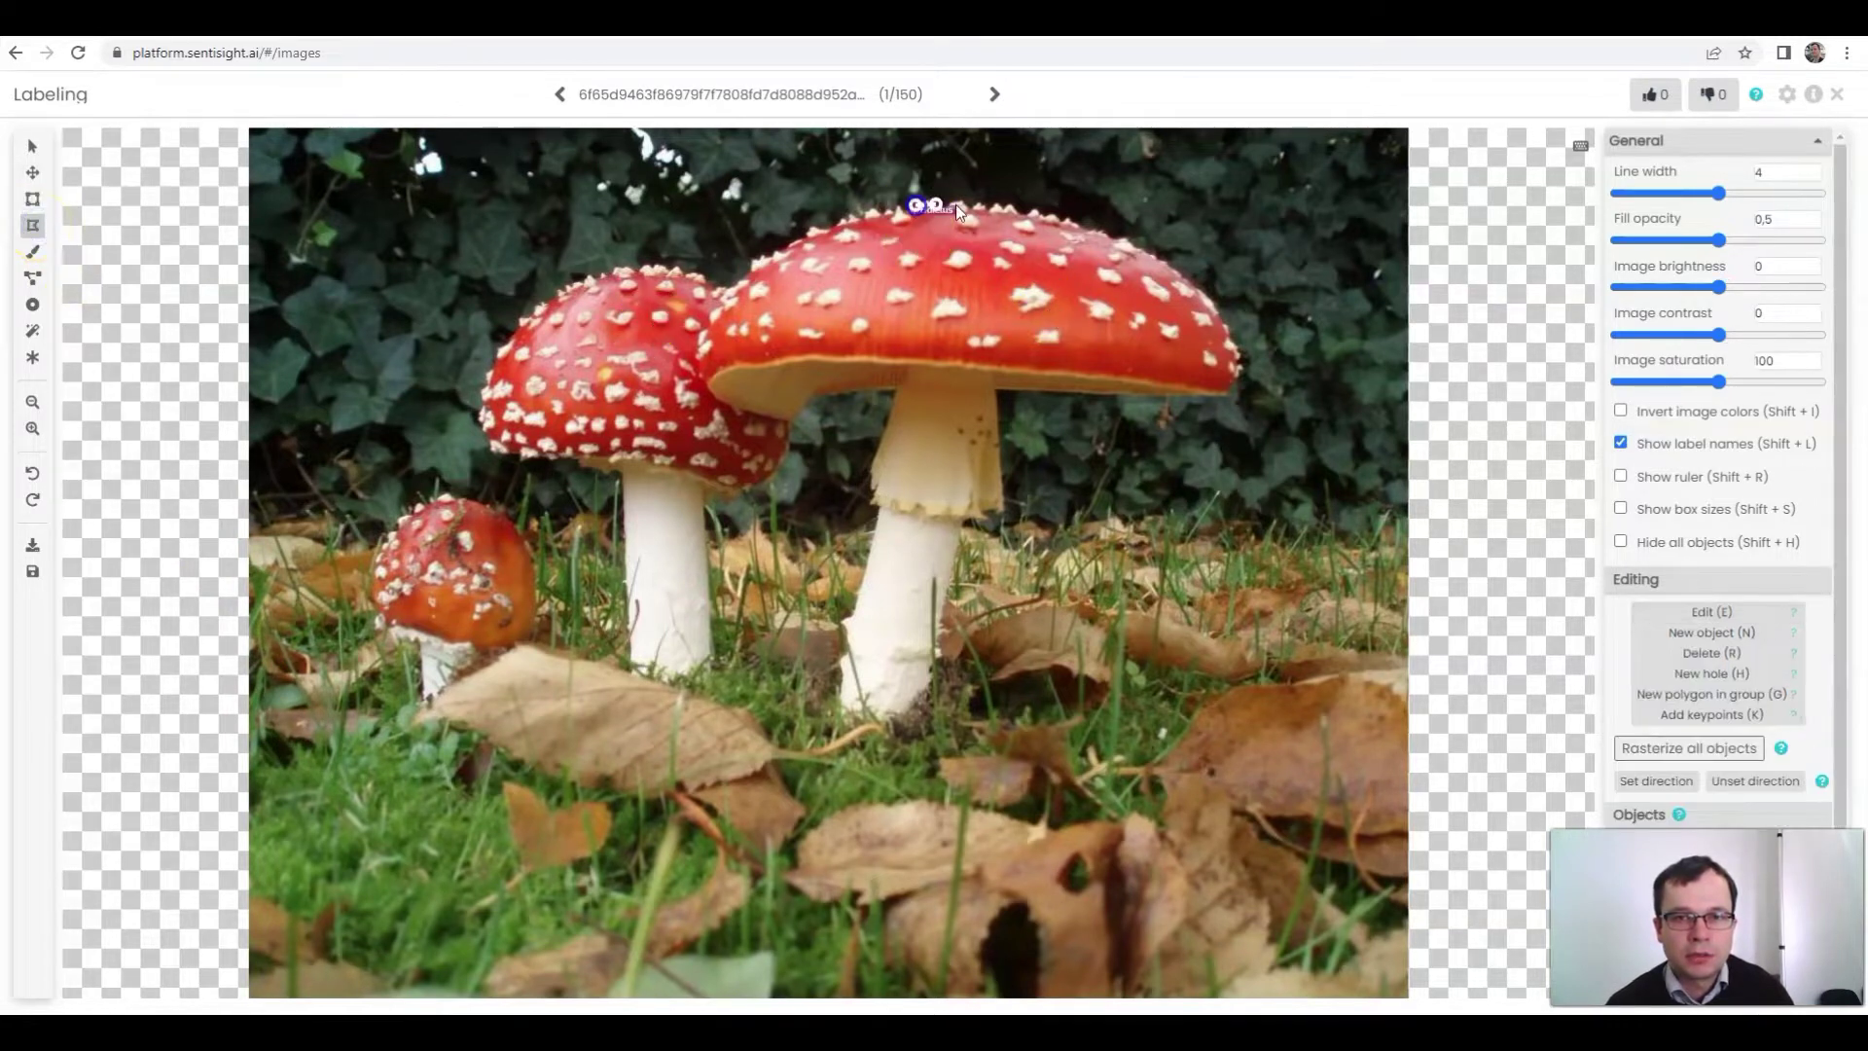
pyautogui.click(1042, 214)
pyautogui.click(1172, 261)
pyautogui.click(1245, 376)
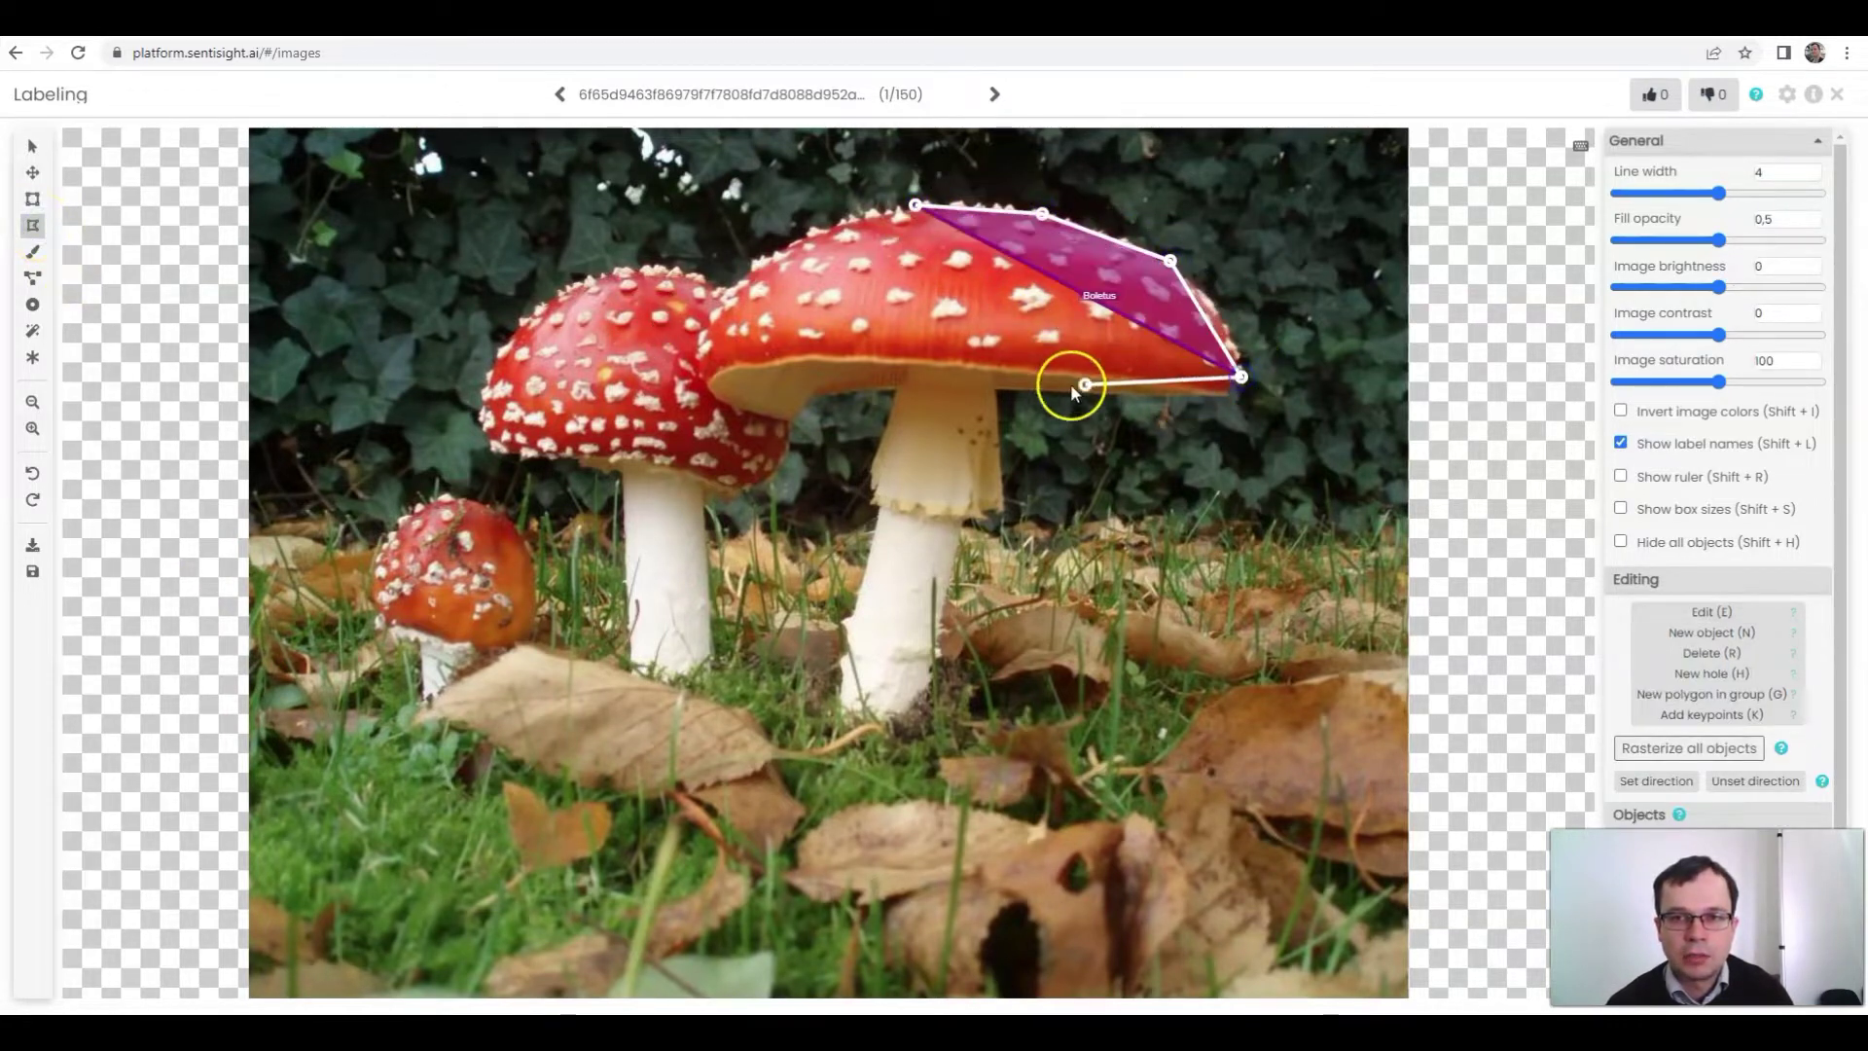
pyautogui.click(995, 382)
pyautogui.click(927, 700)
pyautogui.click(839, 698)
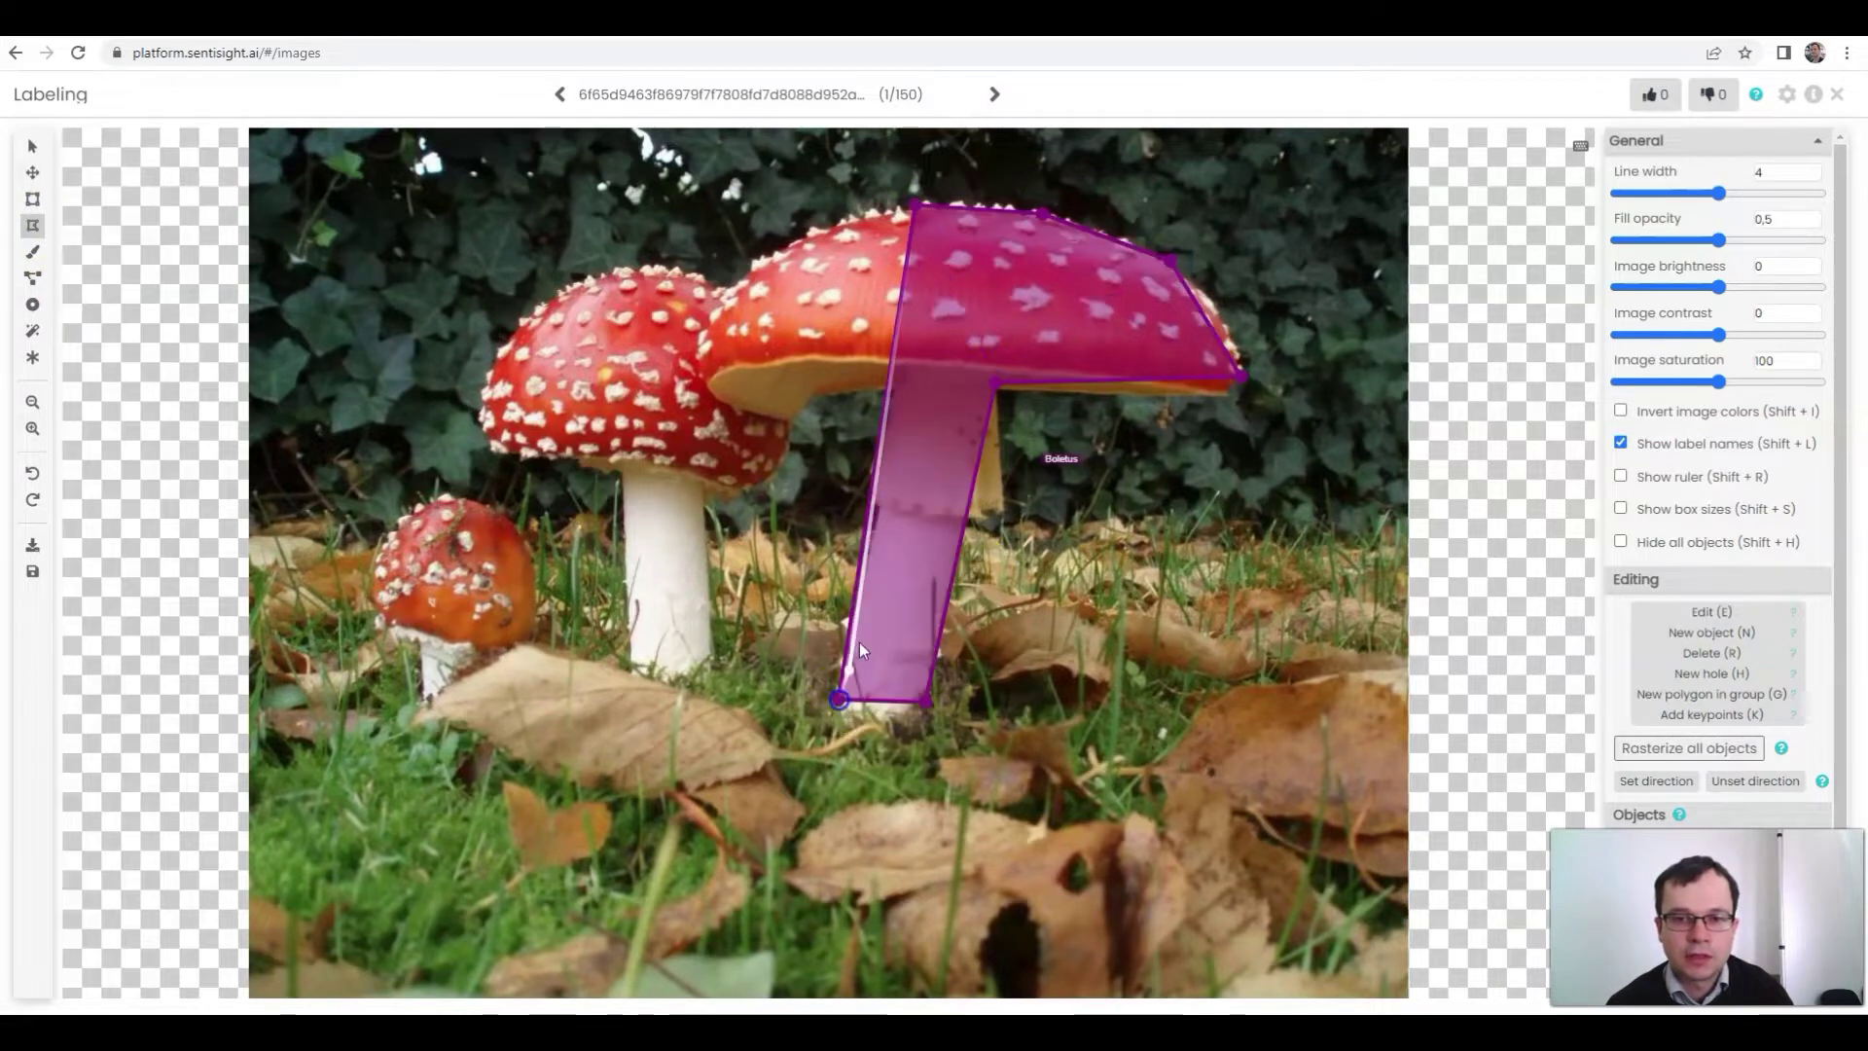
pyautogui.click(885, 391)
pyautogui.click(759, 415)
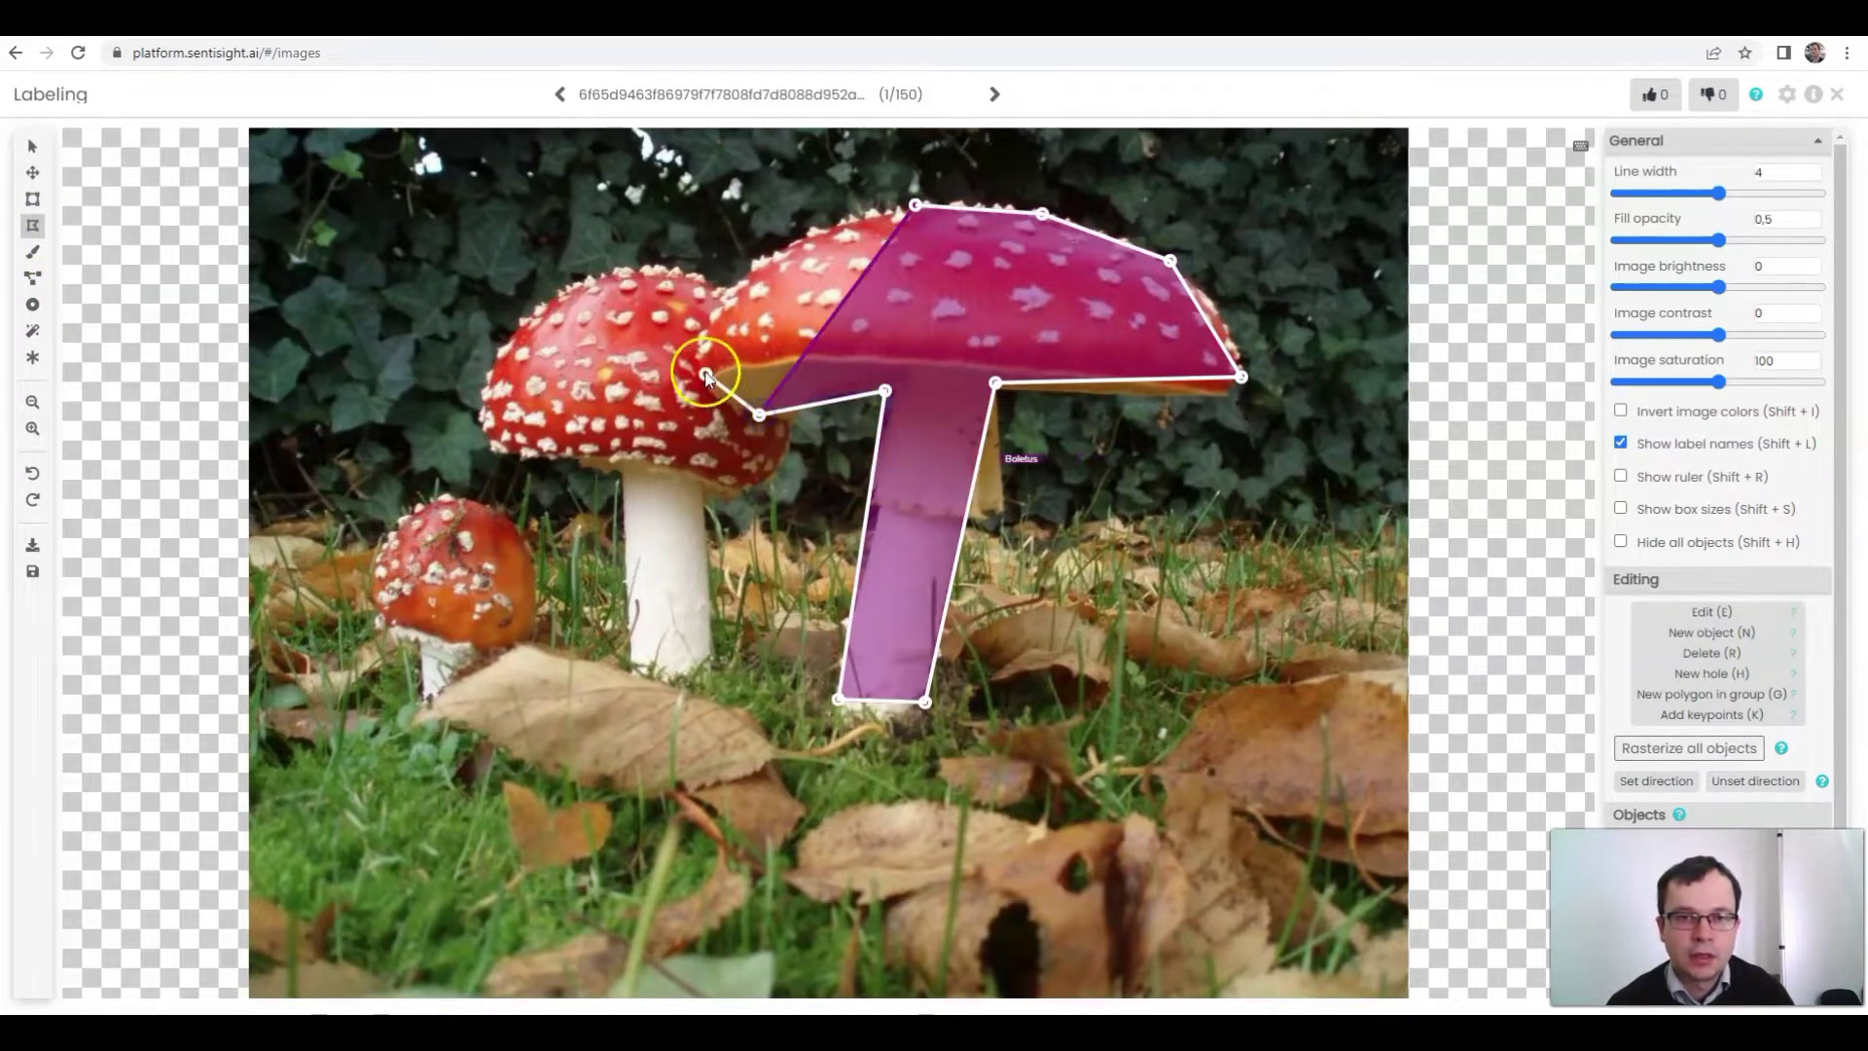
pyautogui.click(697, 357)
pyautogui.click(709, 298)
pyautogui.click(915, 205)
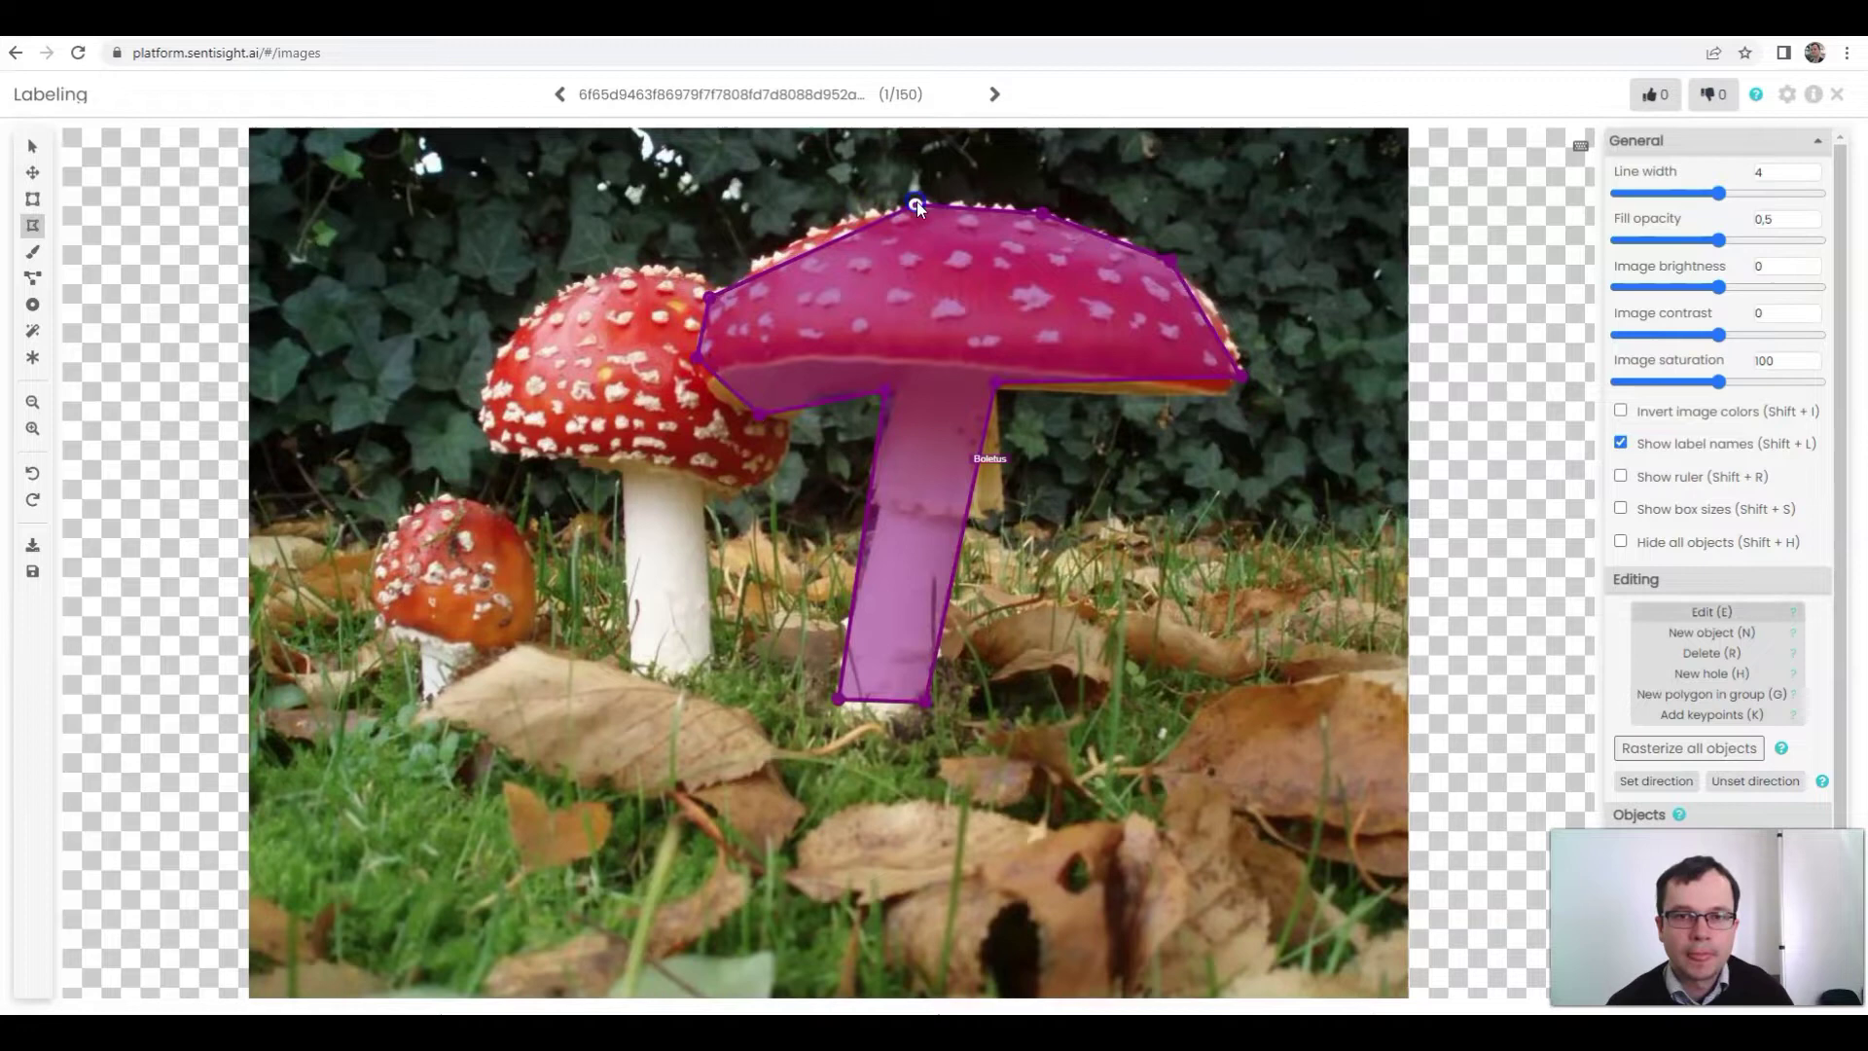
pyautogui.click(784, 307)
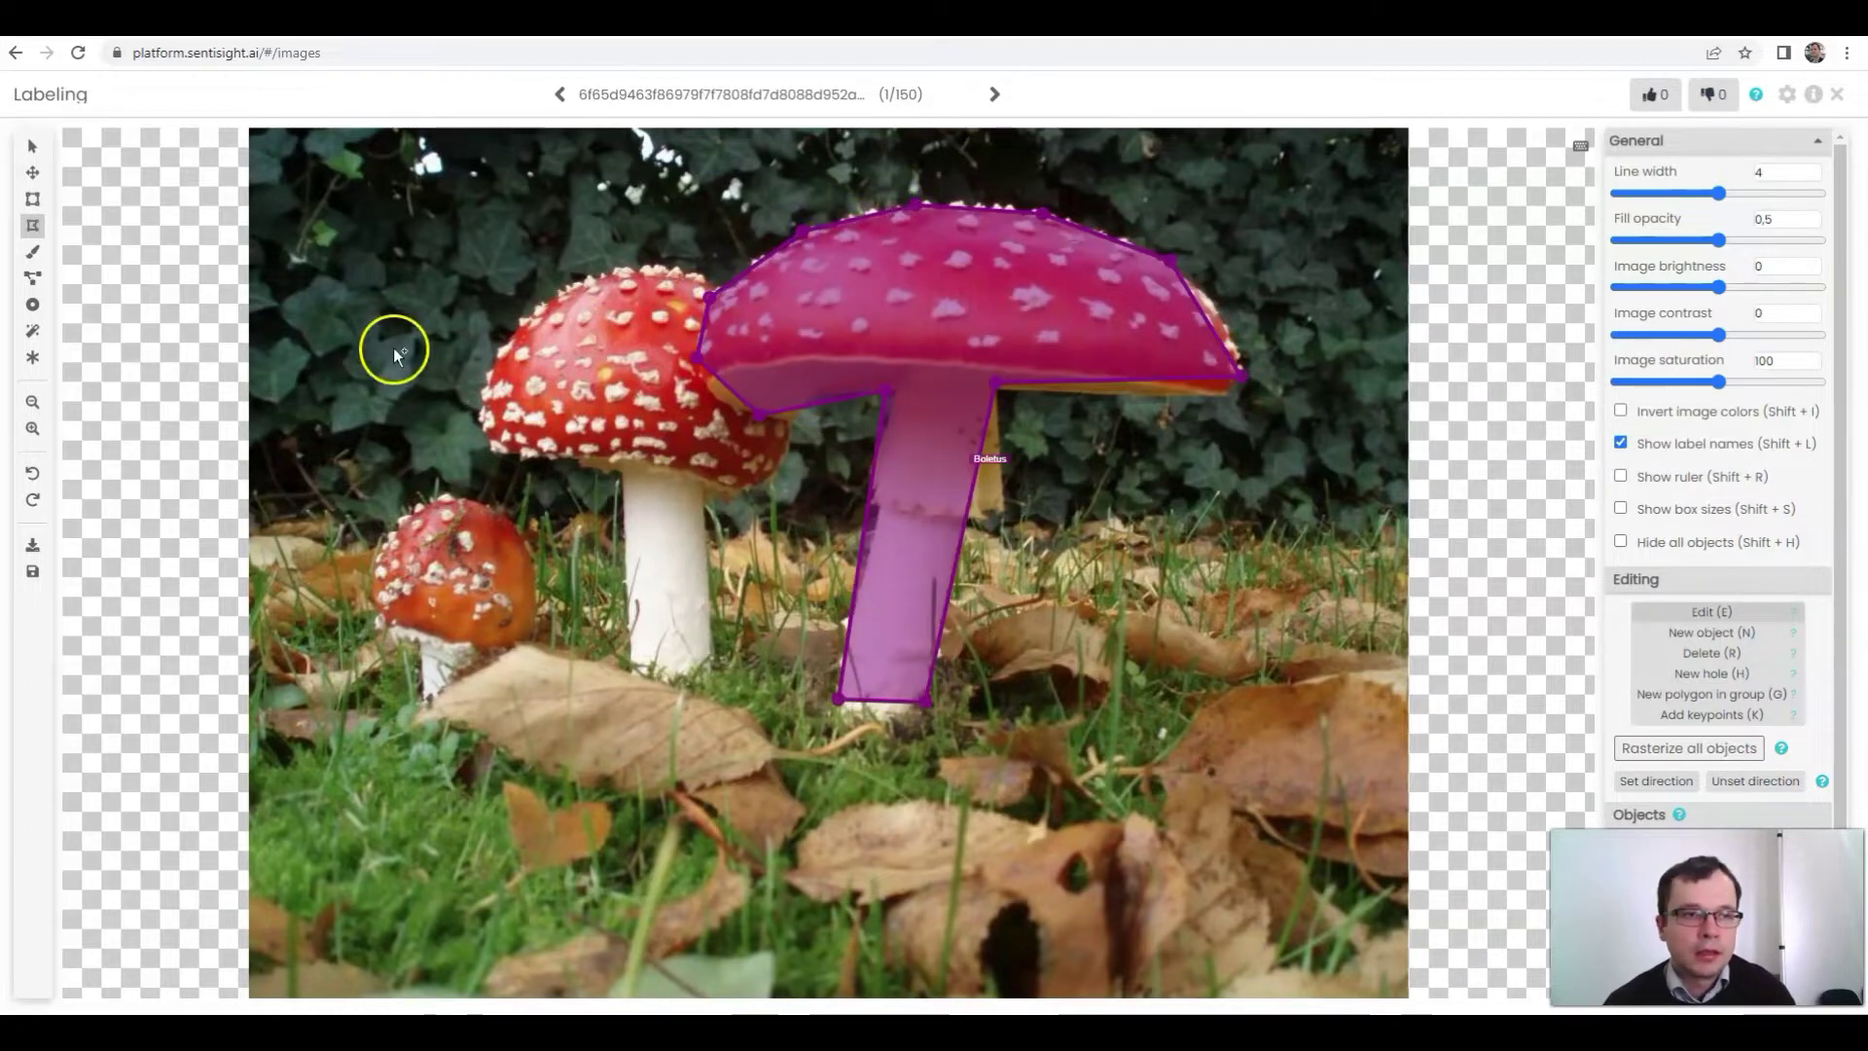
pyautogui.press('Delete')
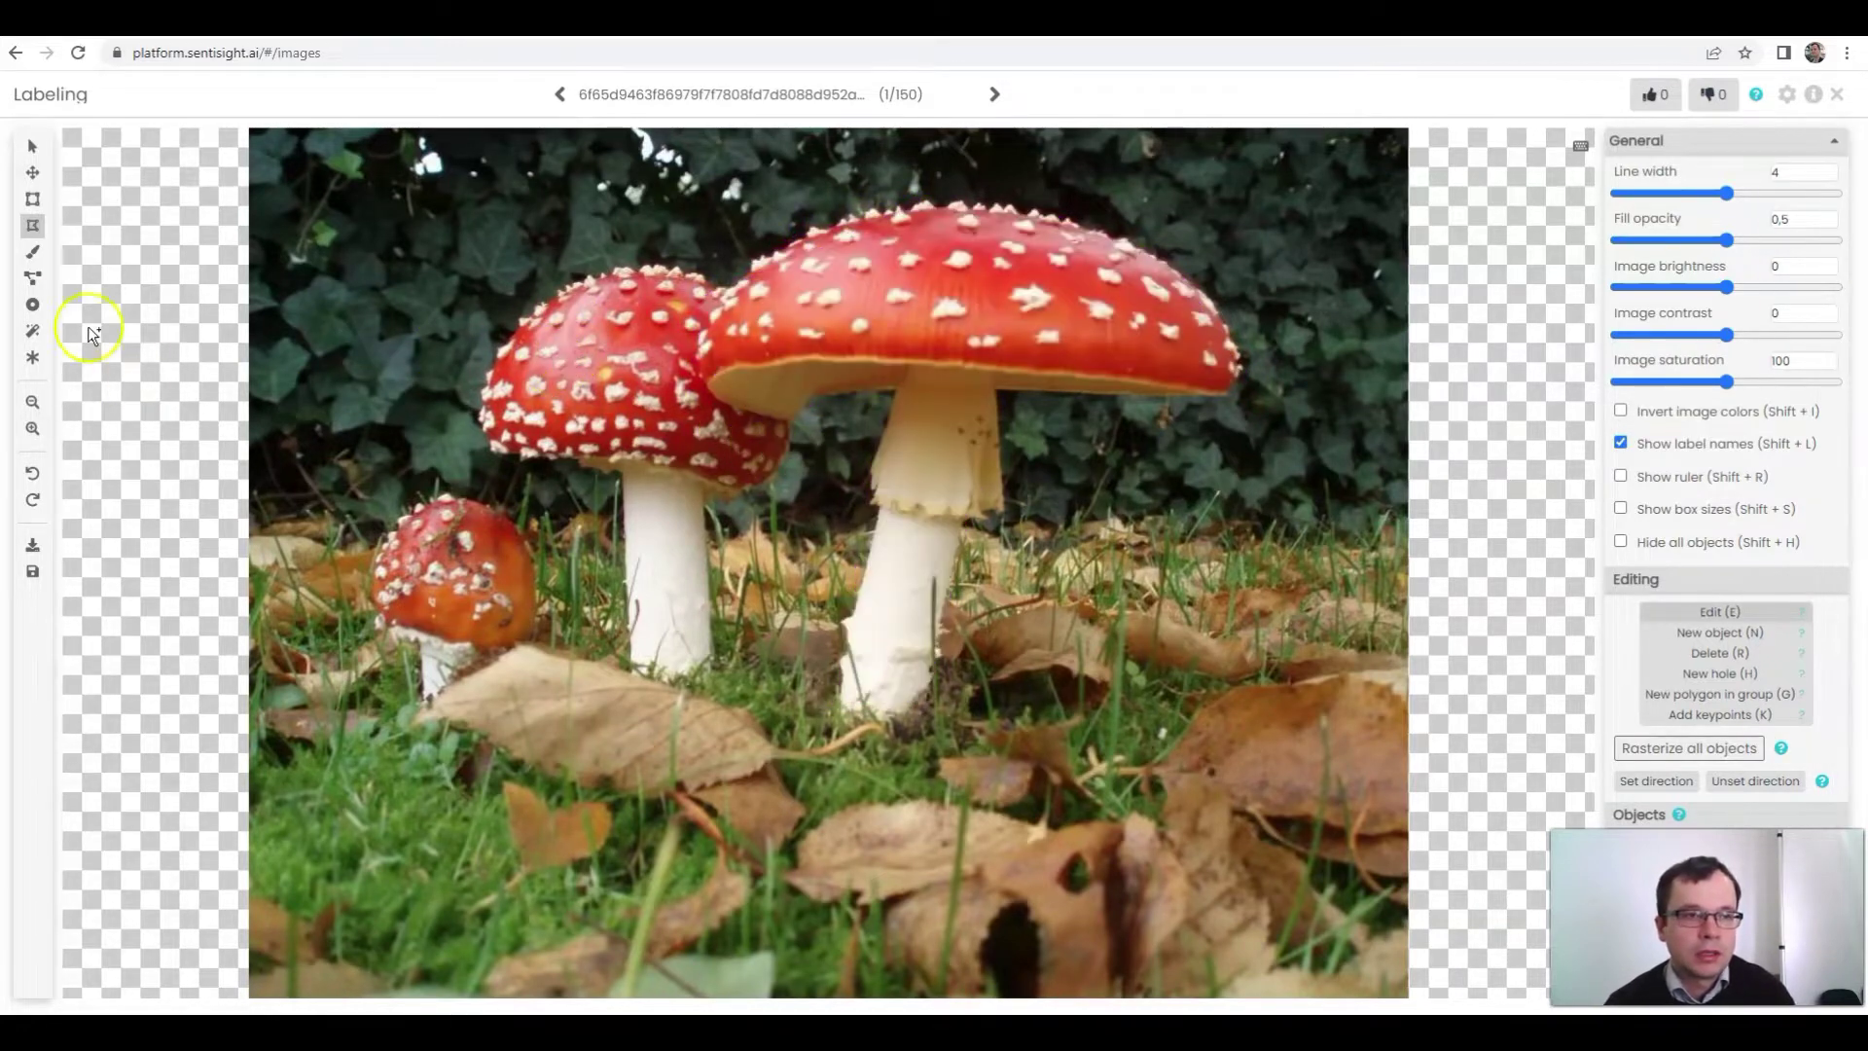
# Step: Test the Brush tool at size 86 on the big cap, then pick the smart labeling tool
pyautogui.click(32, 251)
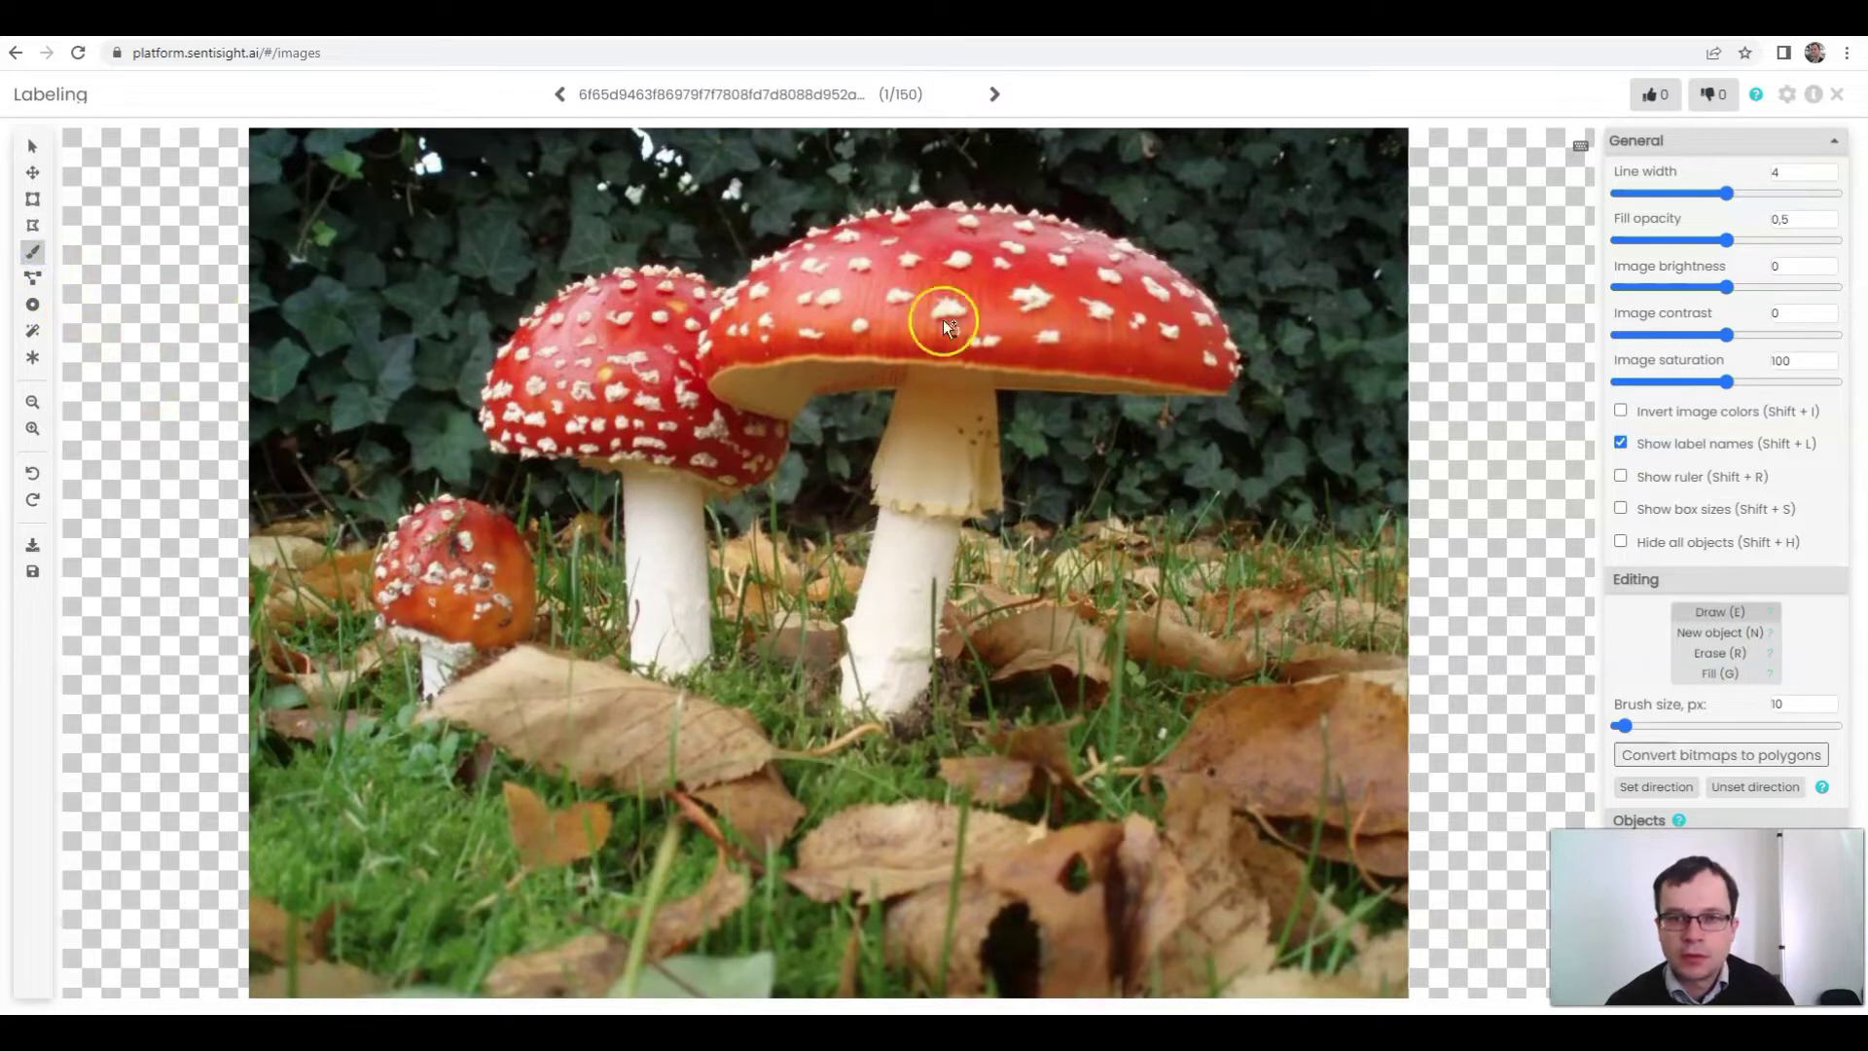
pyautogui.moveTo(912, 219); pyautogui.dragTo(1036, 259)
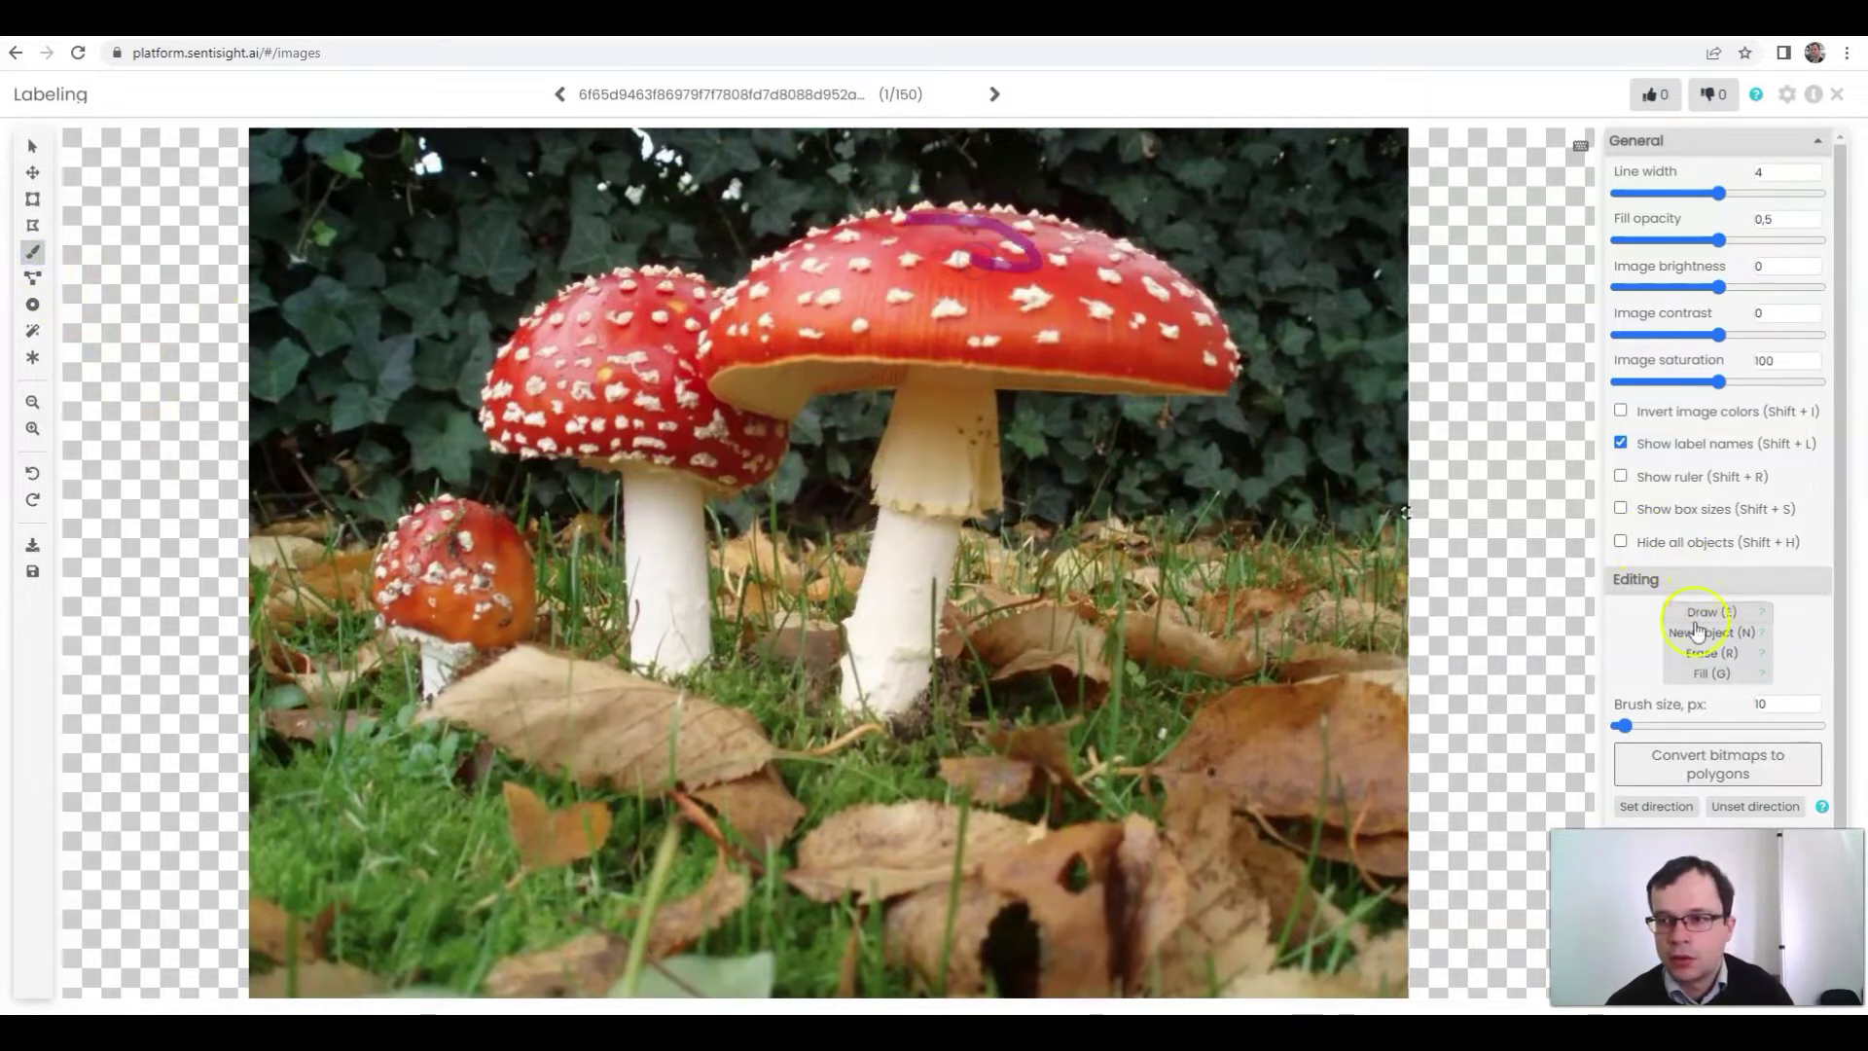
pyautogui.moveTo(1621, 725); pyautogui.dragTo(1654, 726)
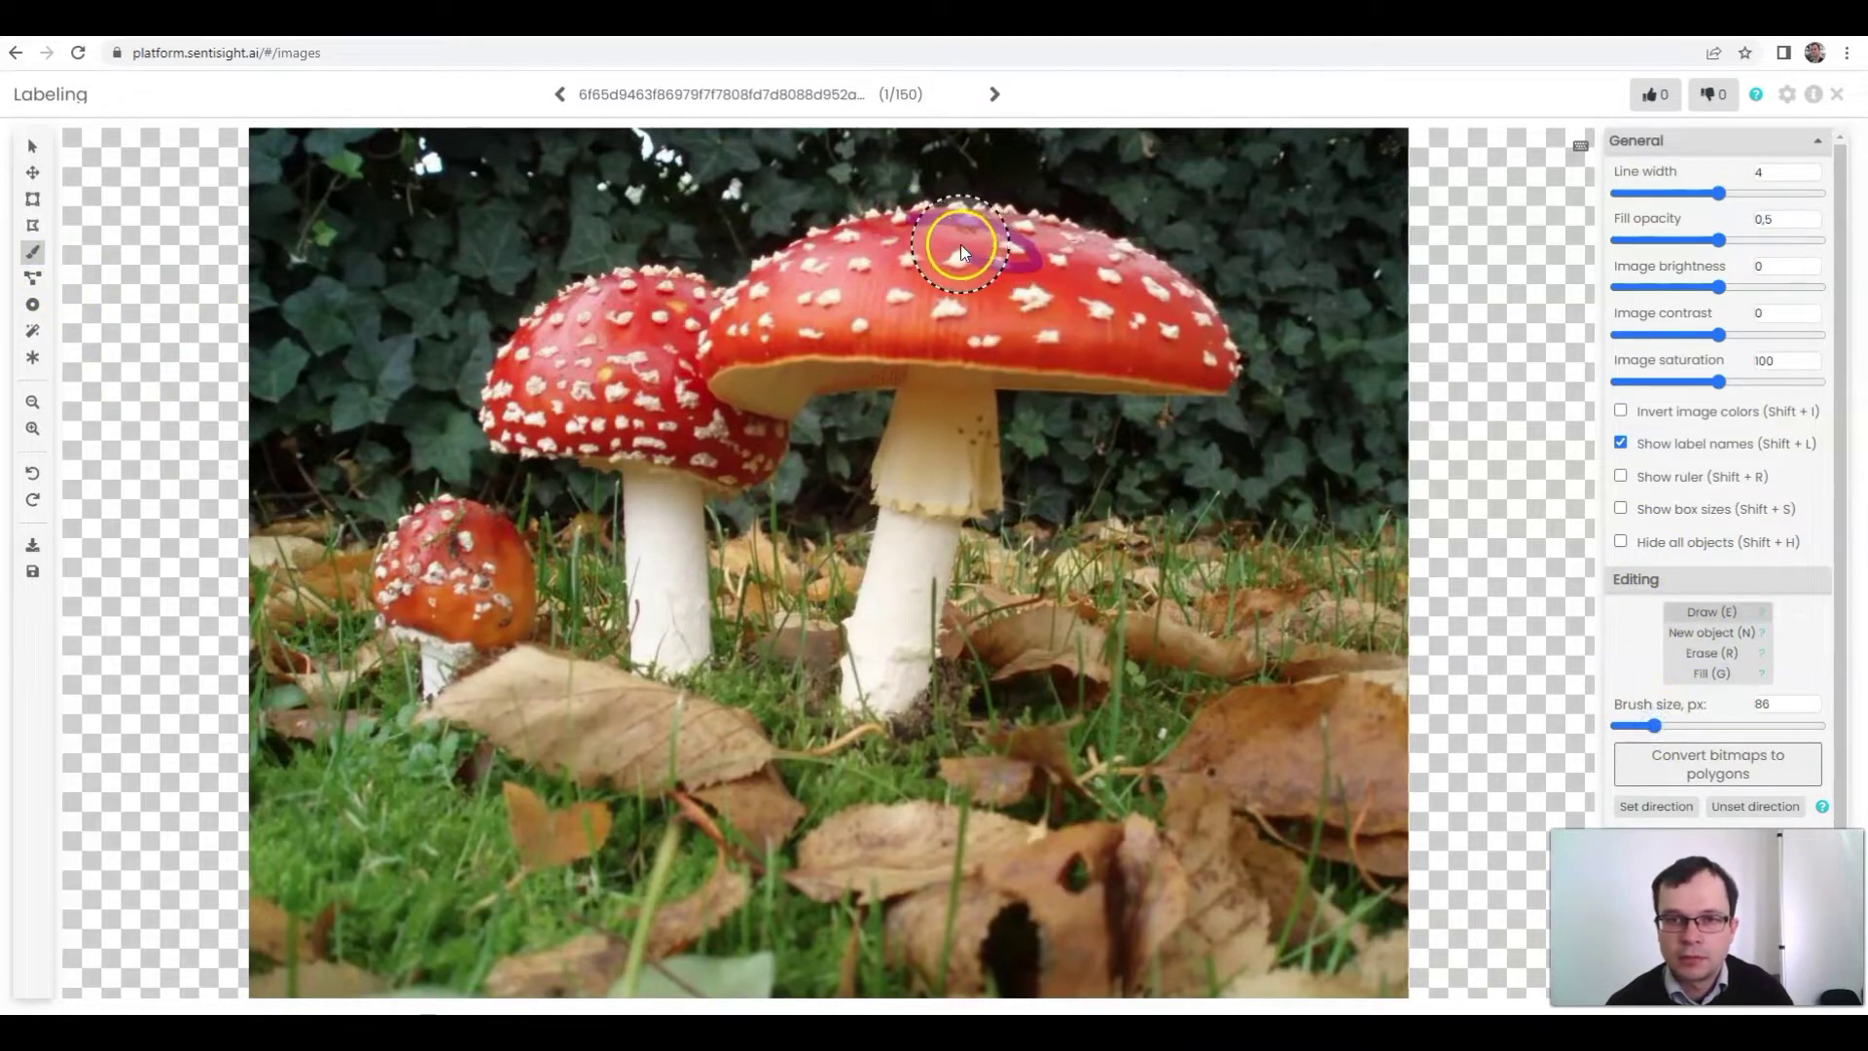
pyautogui.moveTo(959, 245)
pyautogui.mouseDown()
pyautogui.moveTo(1148, 306)
pyautogui.moveTo(1184, 355)
pyautogui.moveTo(851, 261)
pyautogui.moveTo(749, 321)
pyautogui.moveTo(807, 351)
pyautogui.mouseUp()
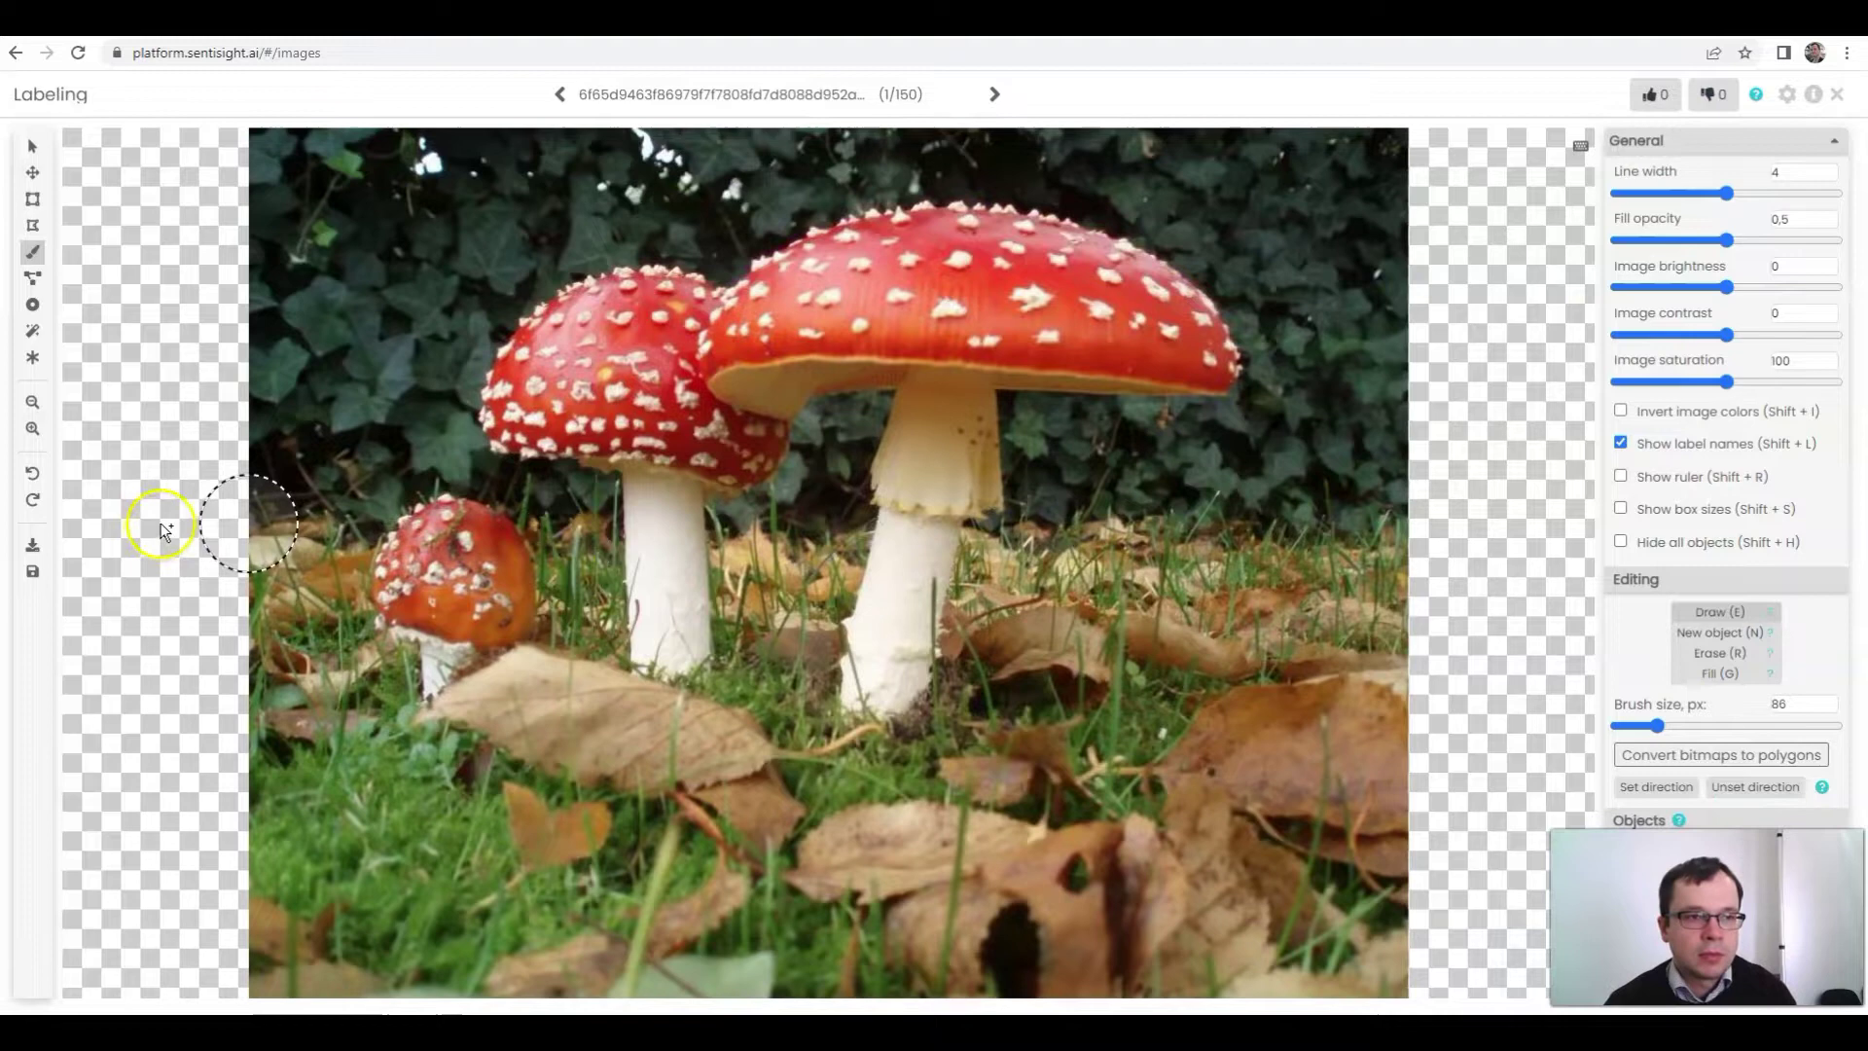
pyautogui.click(36, 333)
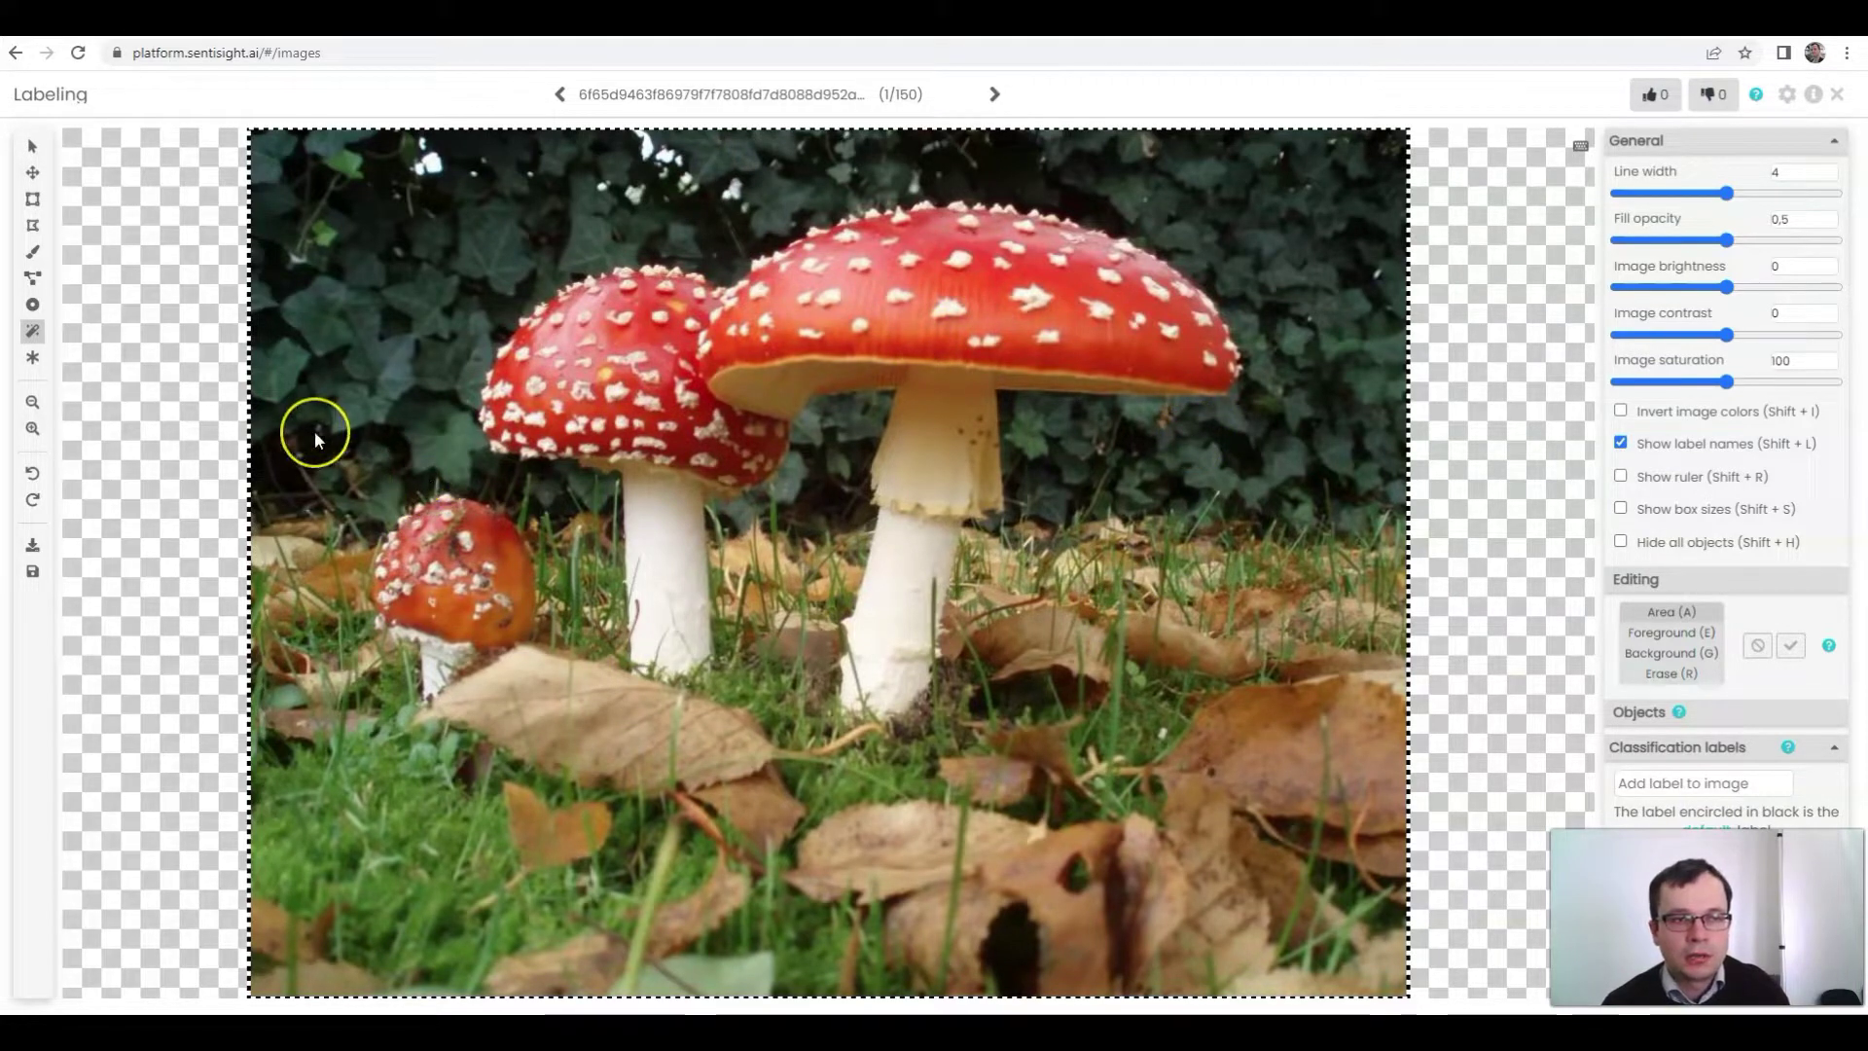
# Step: Frame the large mushroom with a smart-labeling Area selection box
pyautogui.click(34, 332)
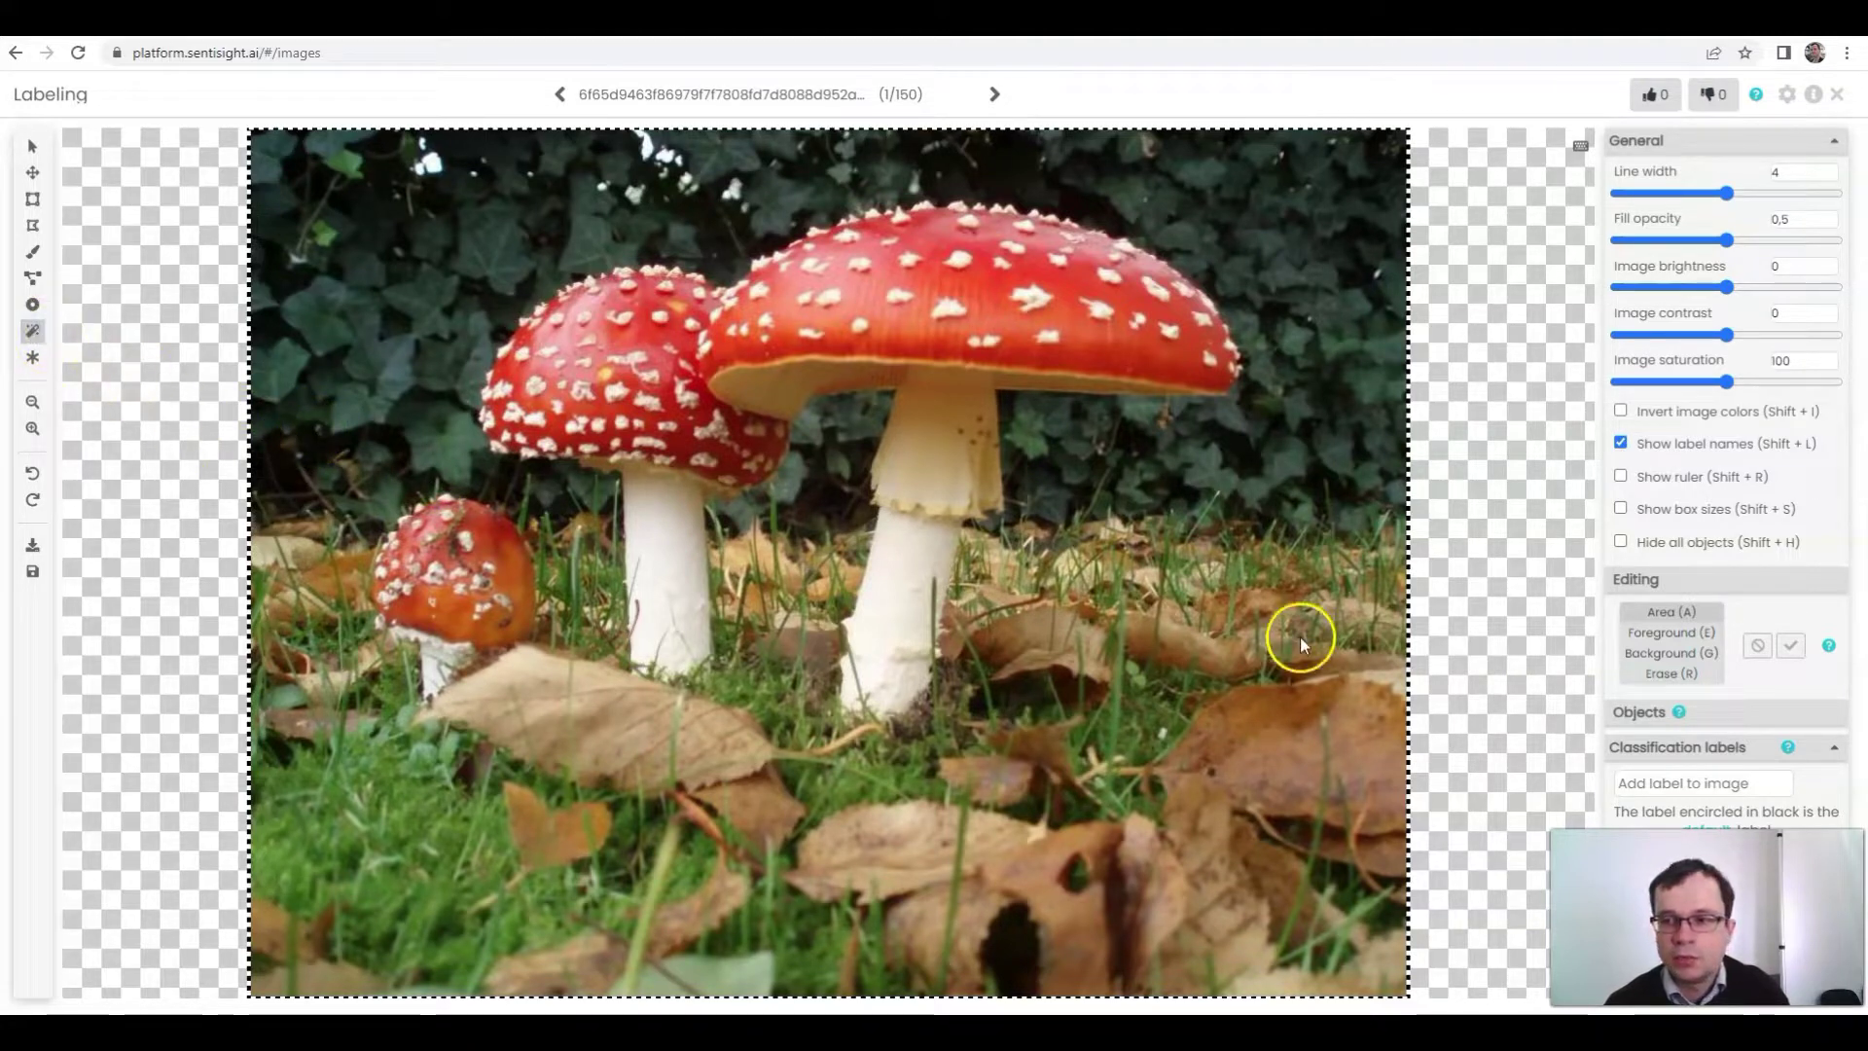
pyautogui.click(1657, 612)
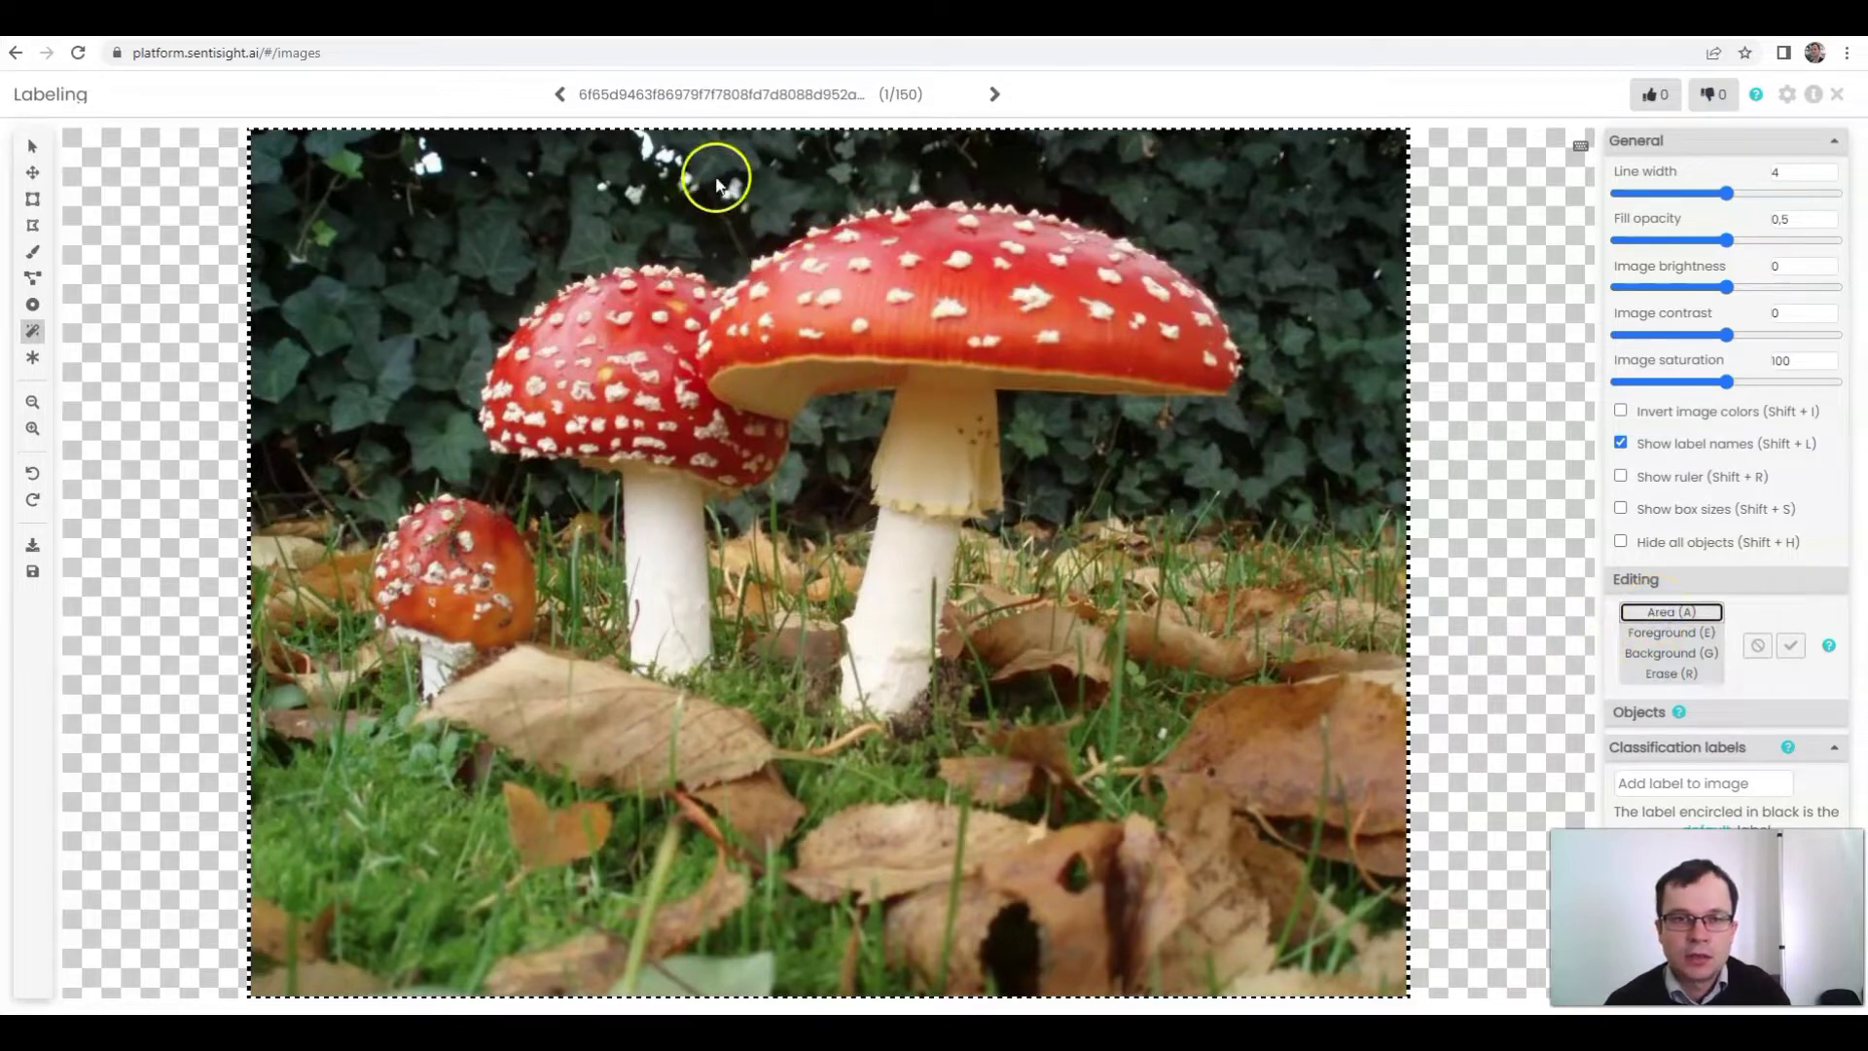
pyautogui.moveTo(697, 151); pyautogui.dragTo(1252, 765)
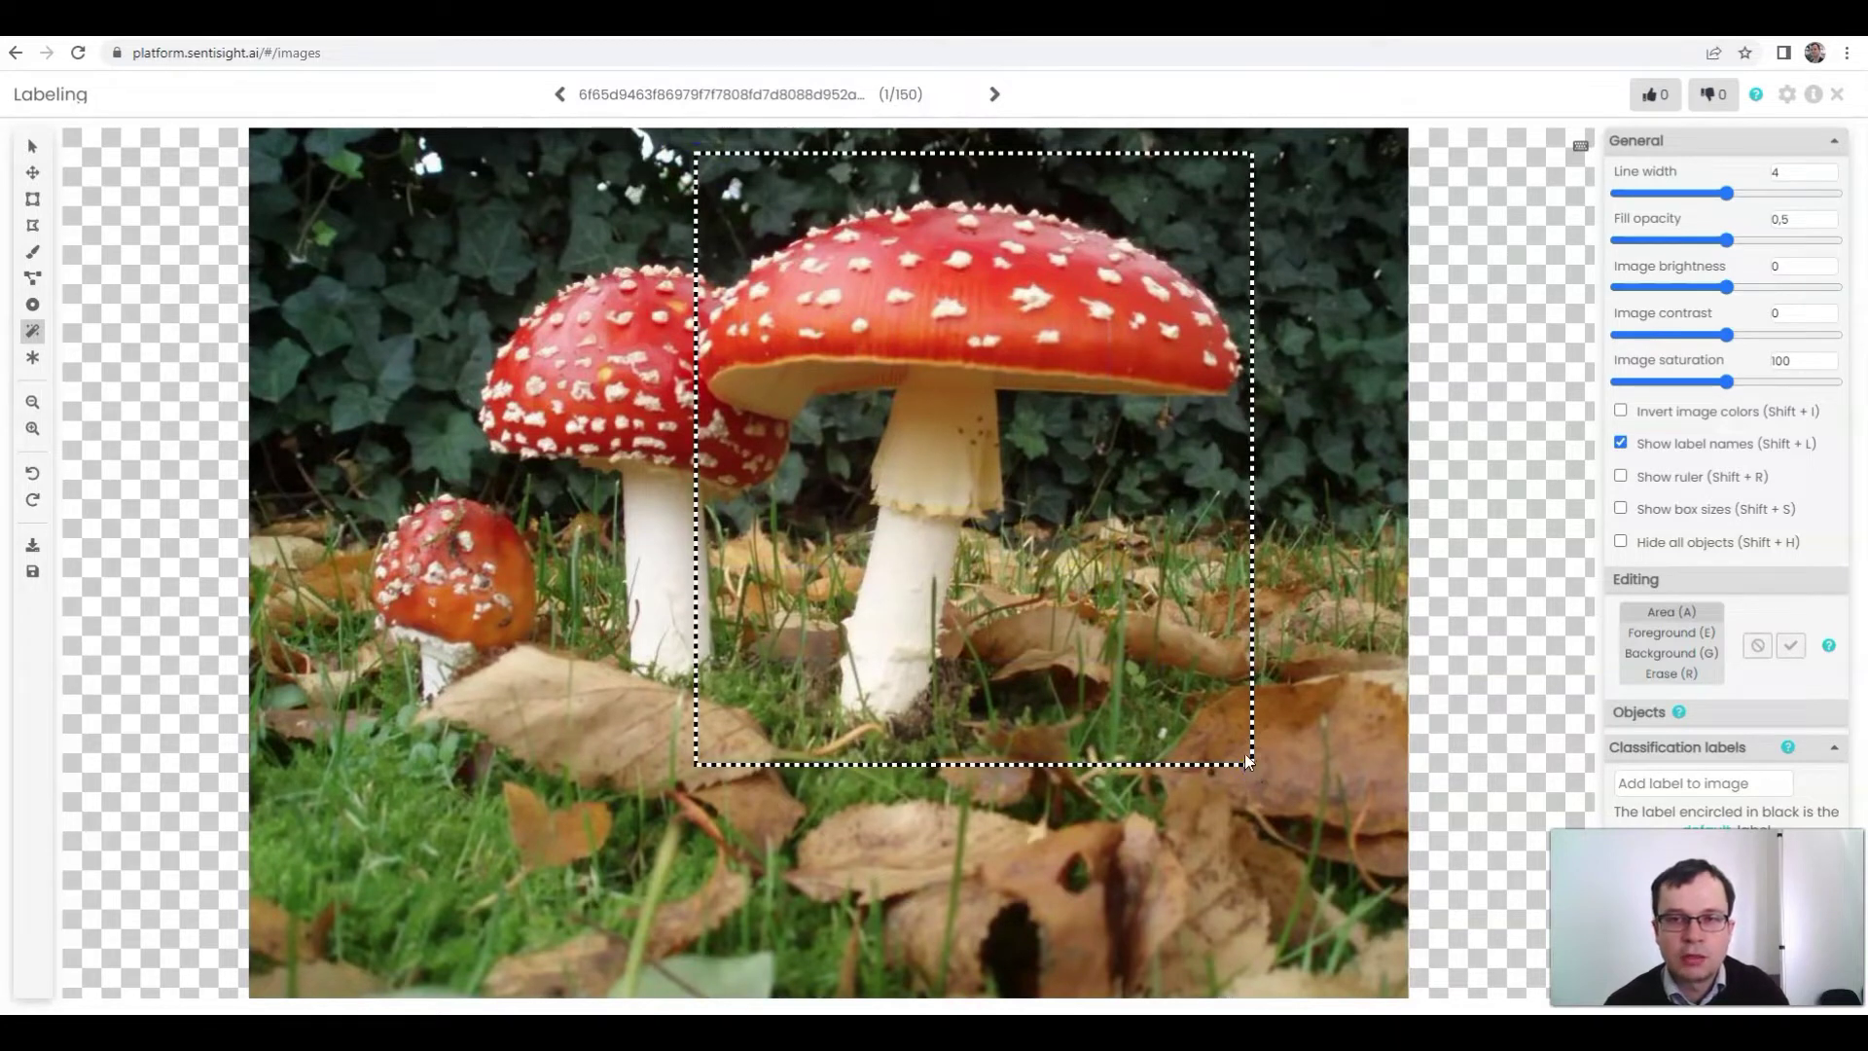
pyautogui.moveTo(687, 1031)
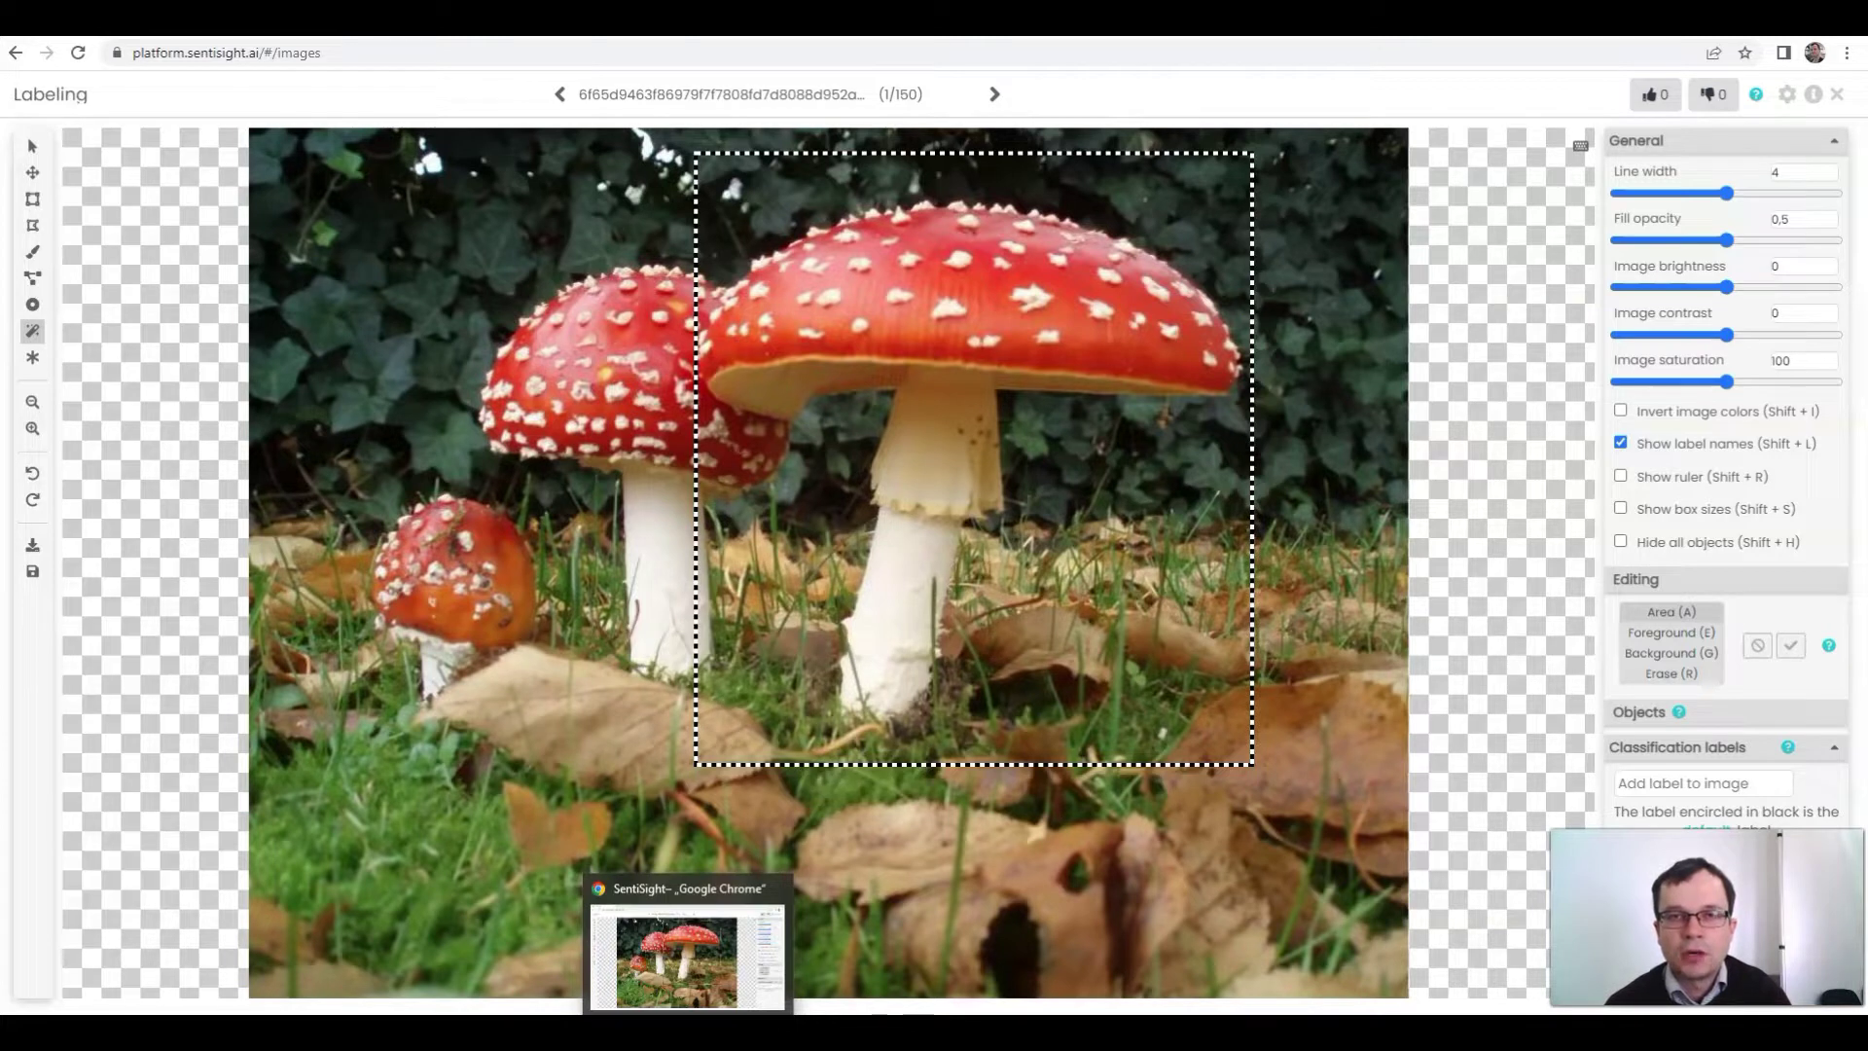
# Step: Mark the large mushroom's cap, stem and cap edge as foreground
pyautogui.click(1662, 634)
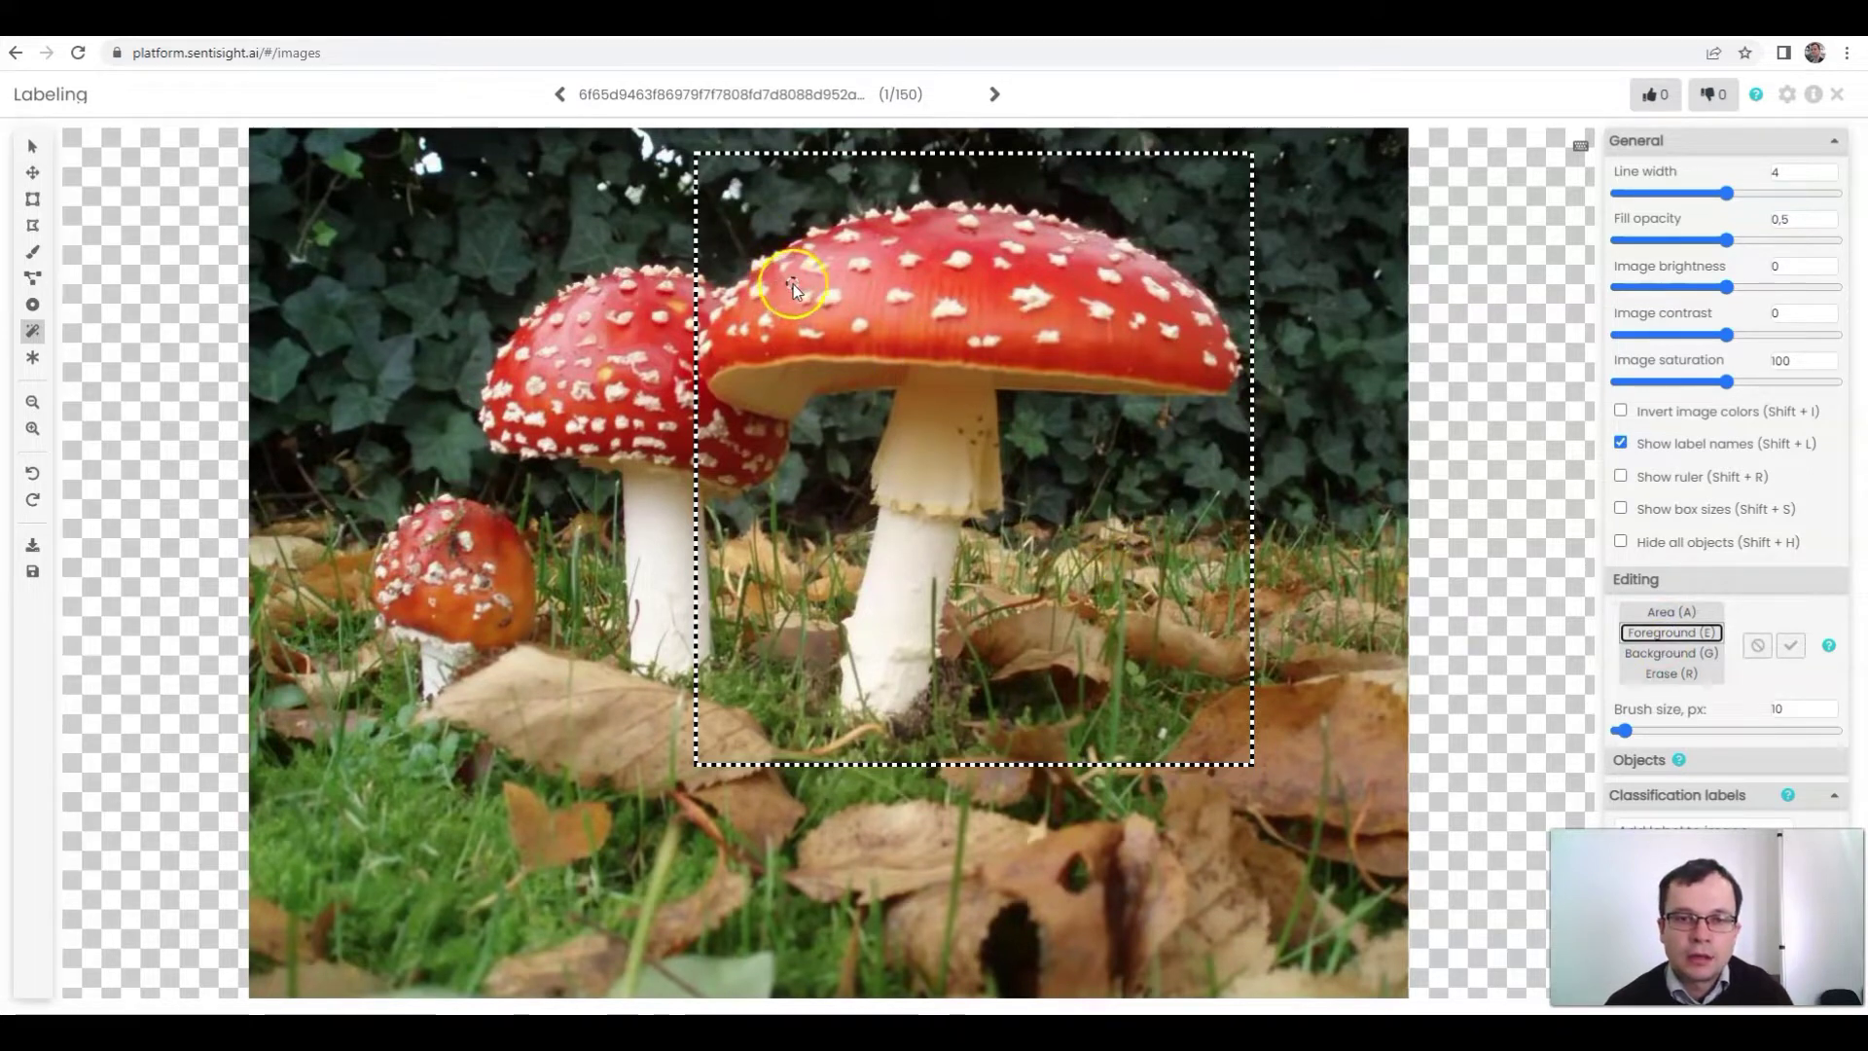
pyautogui.moveTo(792, 284)
pyautogui.mouseDown()
pyautogui.moveTo(1021, 292)
pyautogui.moveTo(884, 319)
pyautogui.moveTo(947, 357)
pyautogui.mouseUp()
pyautogui.moveTo(927, 425); pyautogui.dragTo(897, 593)
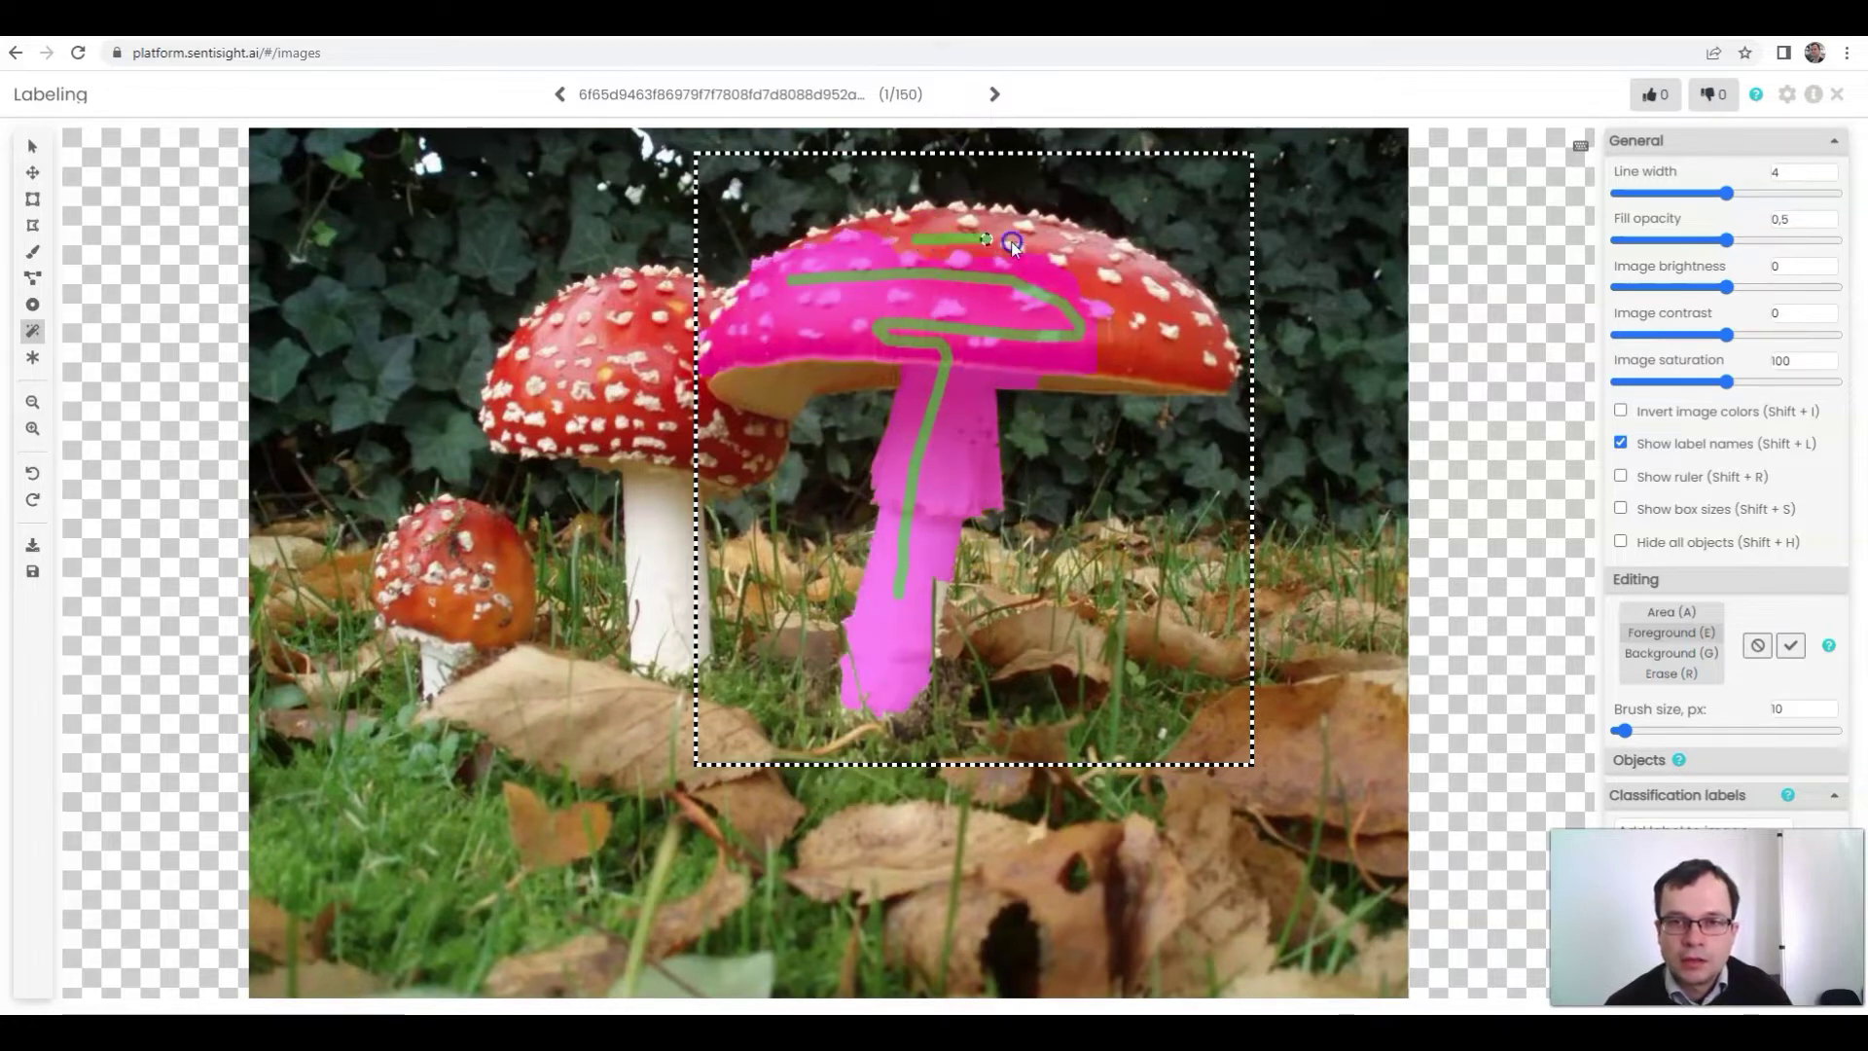
pyautogui.moveTo(1011, 241)
pyautogui.mouseDown()
pyautogui.moveTo(1199, 321)
pyautogui.moveTo(1148, 345)
pyautogui.moveTo(877, 372)
pyautogui.mouseUp()
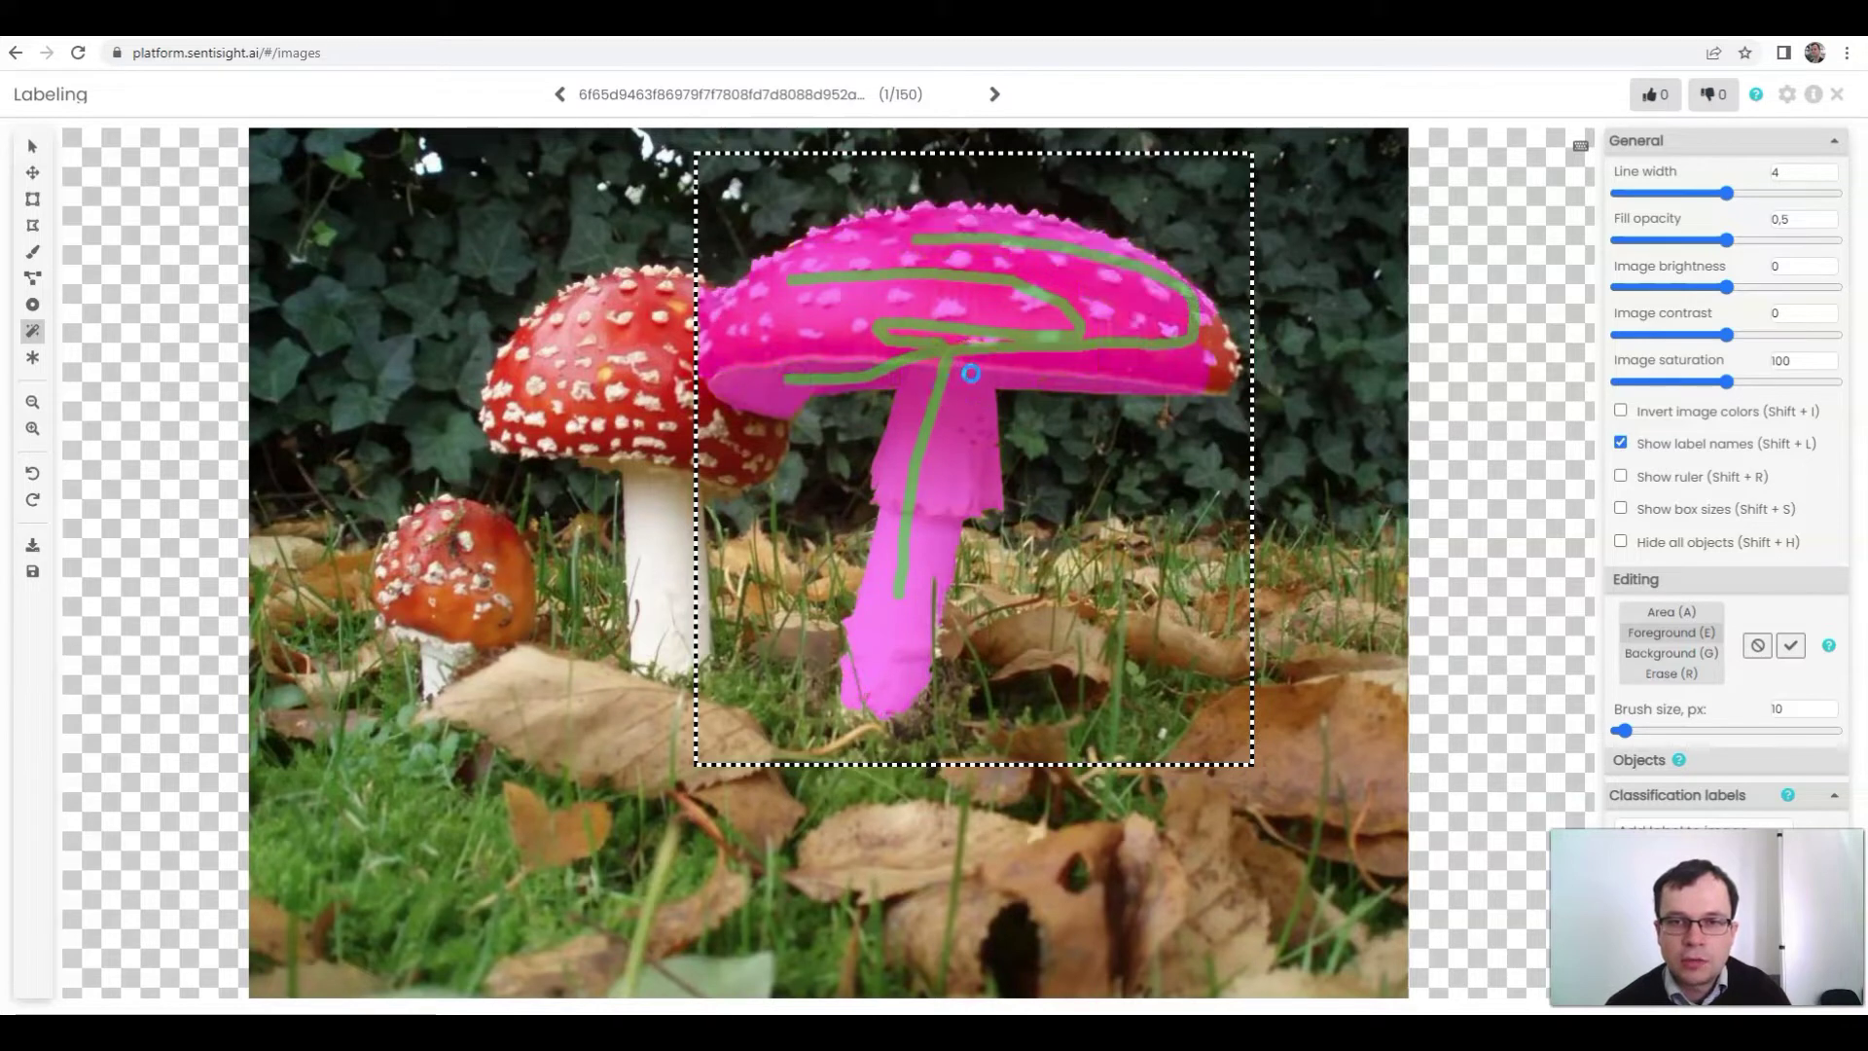
pyautogui.moveTo(1208, 335); pyautogui.dragTo(1218, 360)
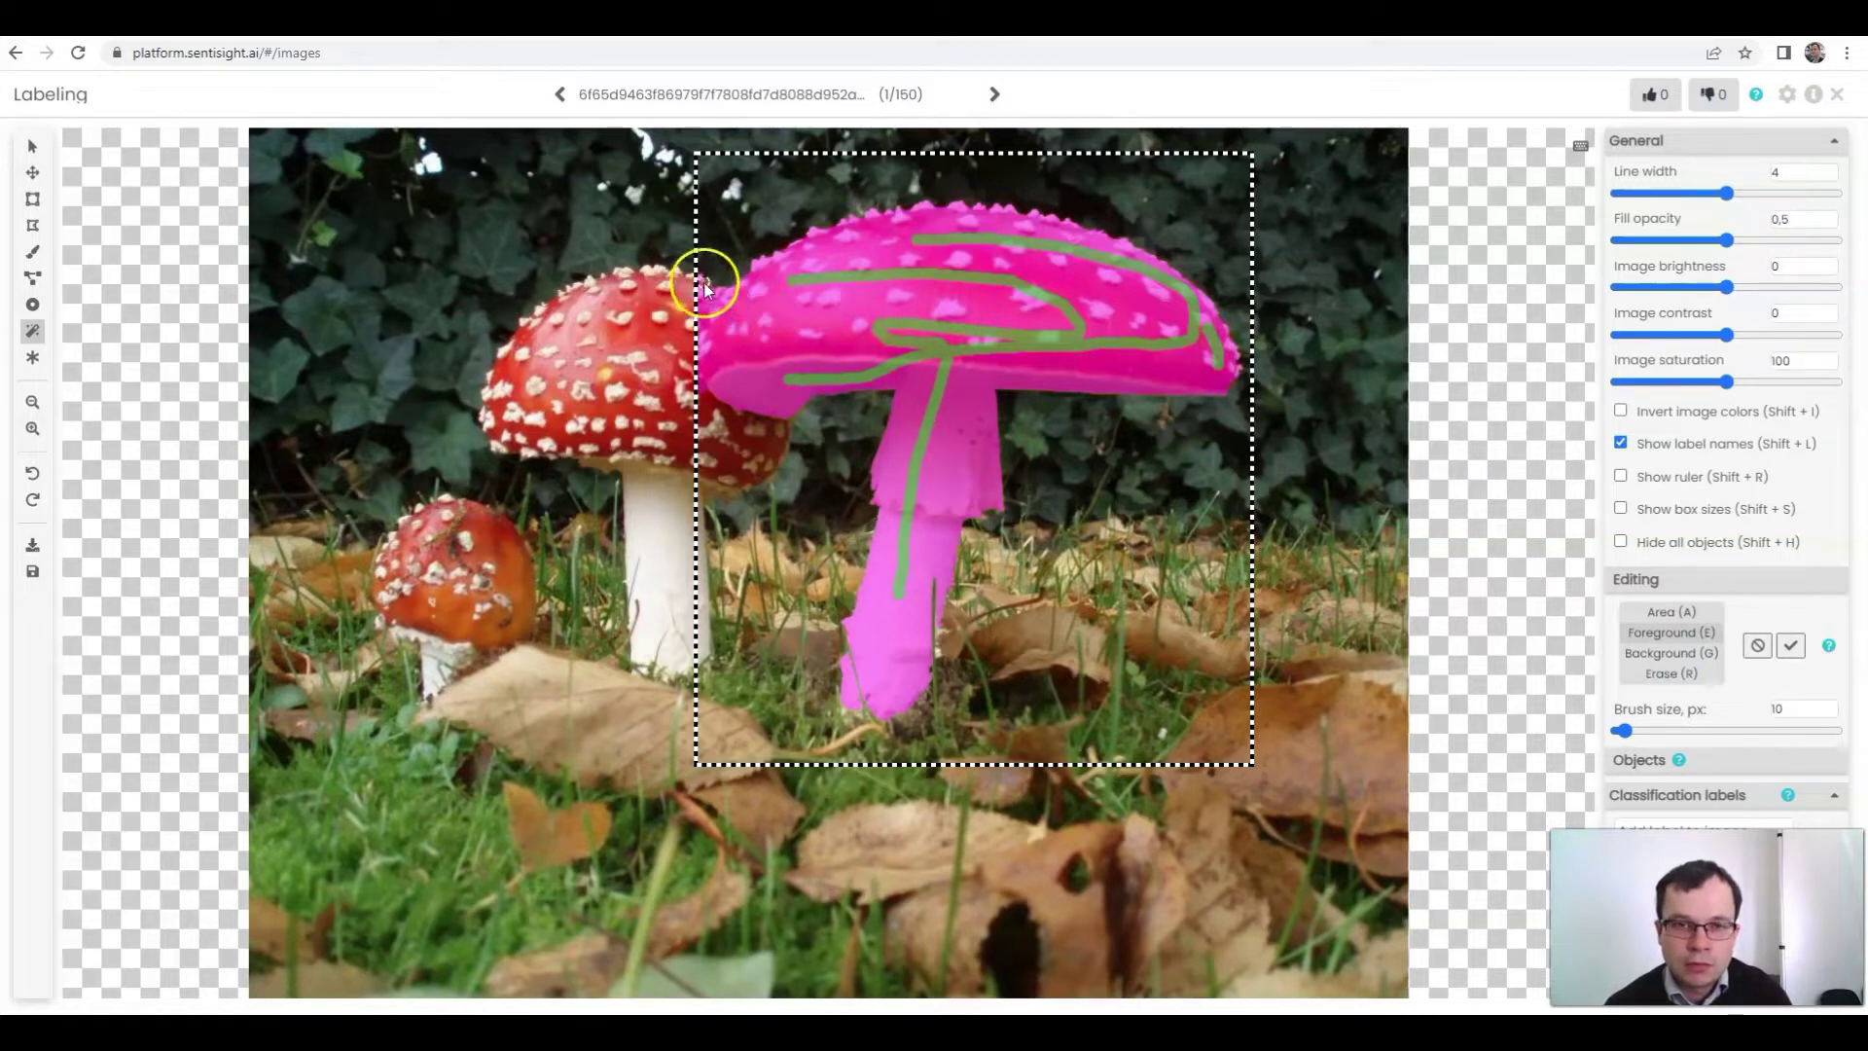
# Step: Mark the neighbouring red cap and grass beside the stem as background
pyautogui.click(1677, 662)
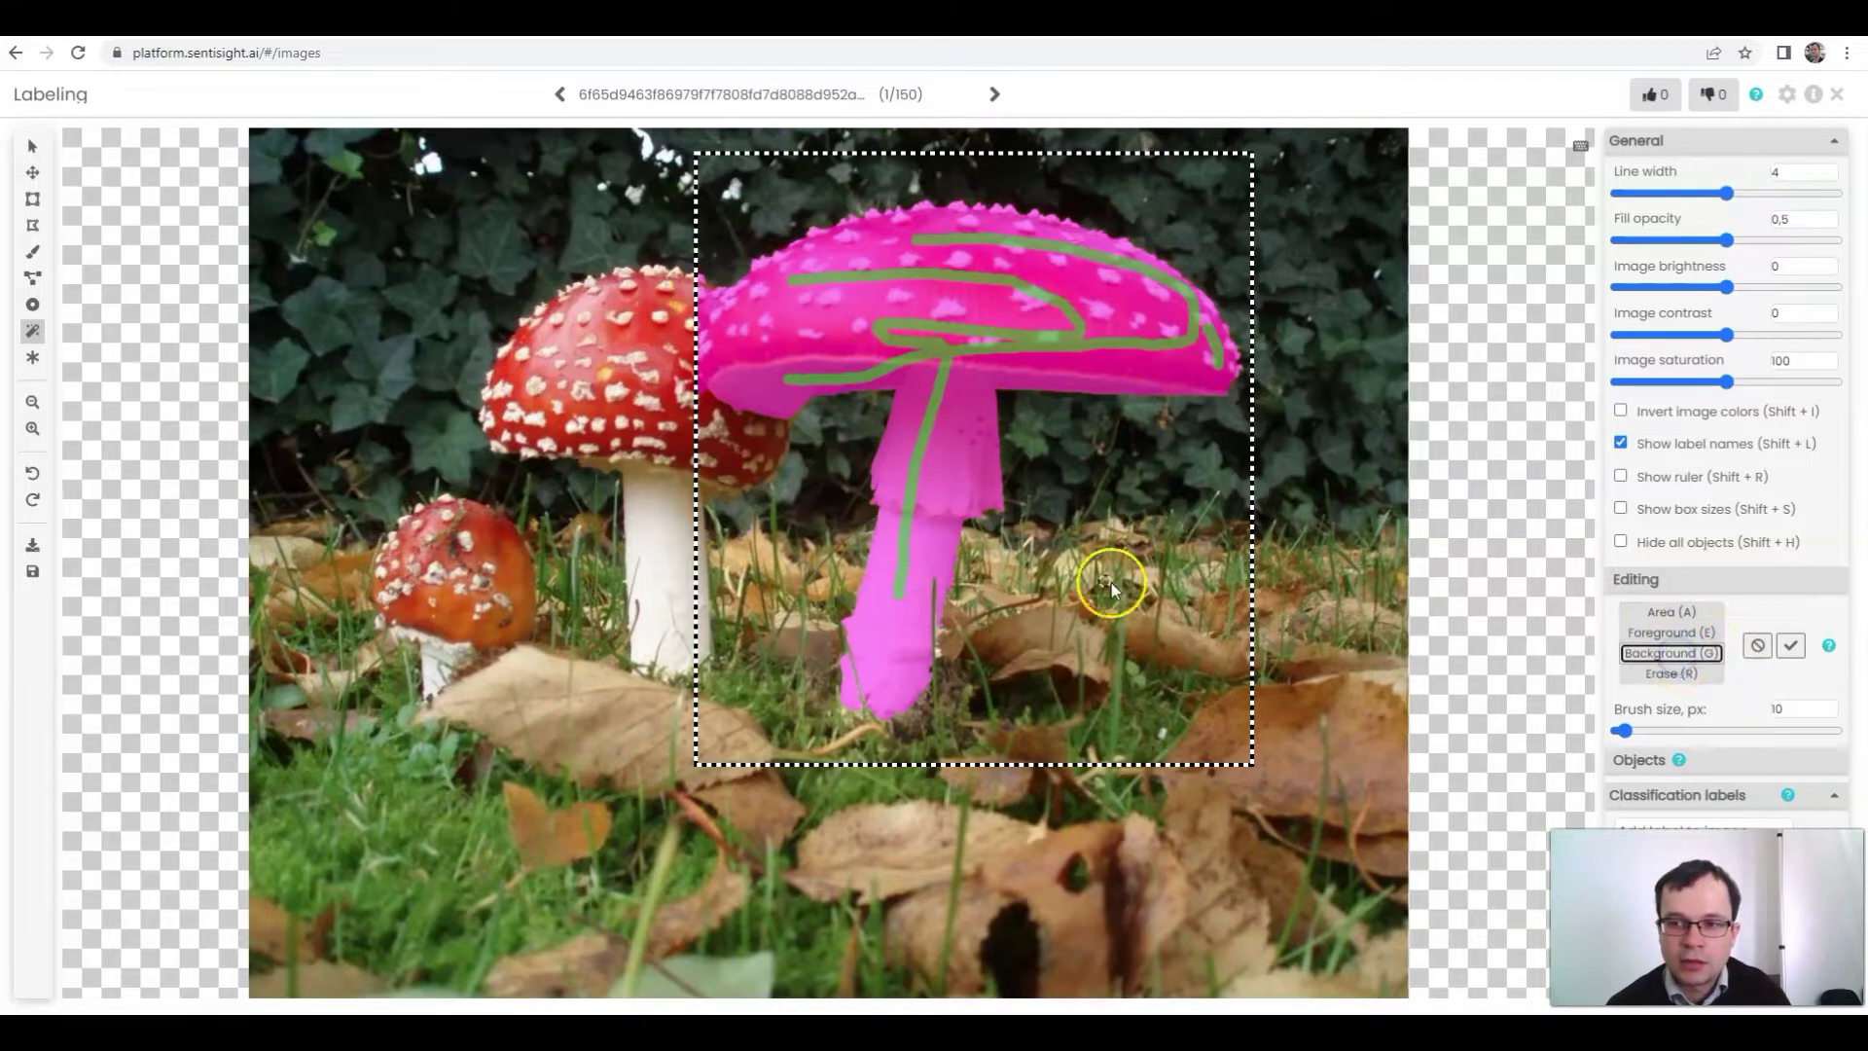
pyautogui.click(708, 279)
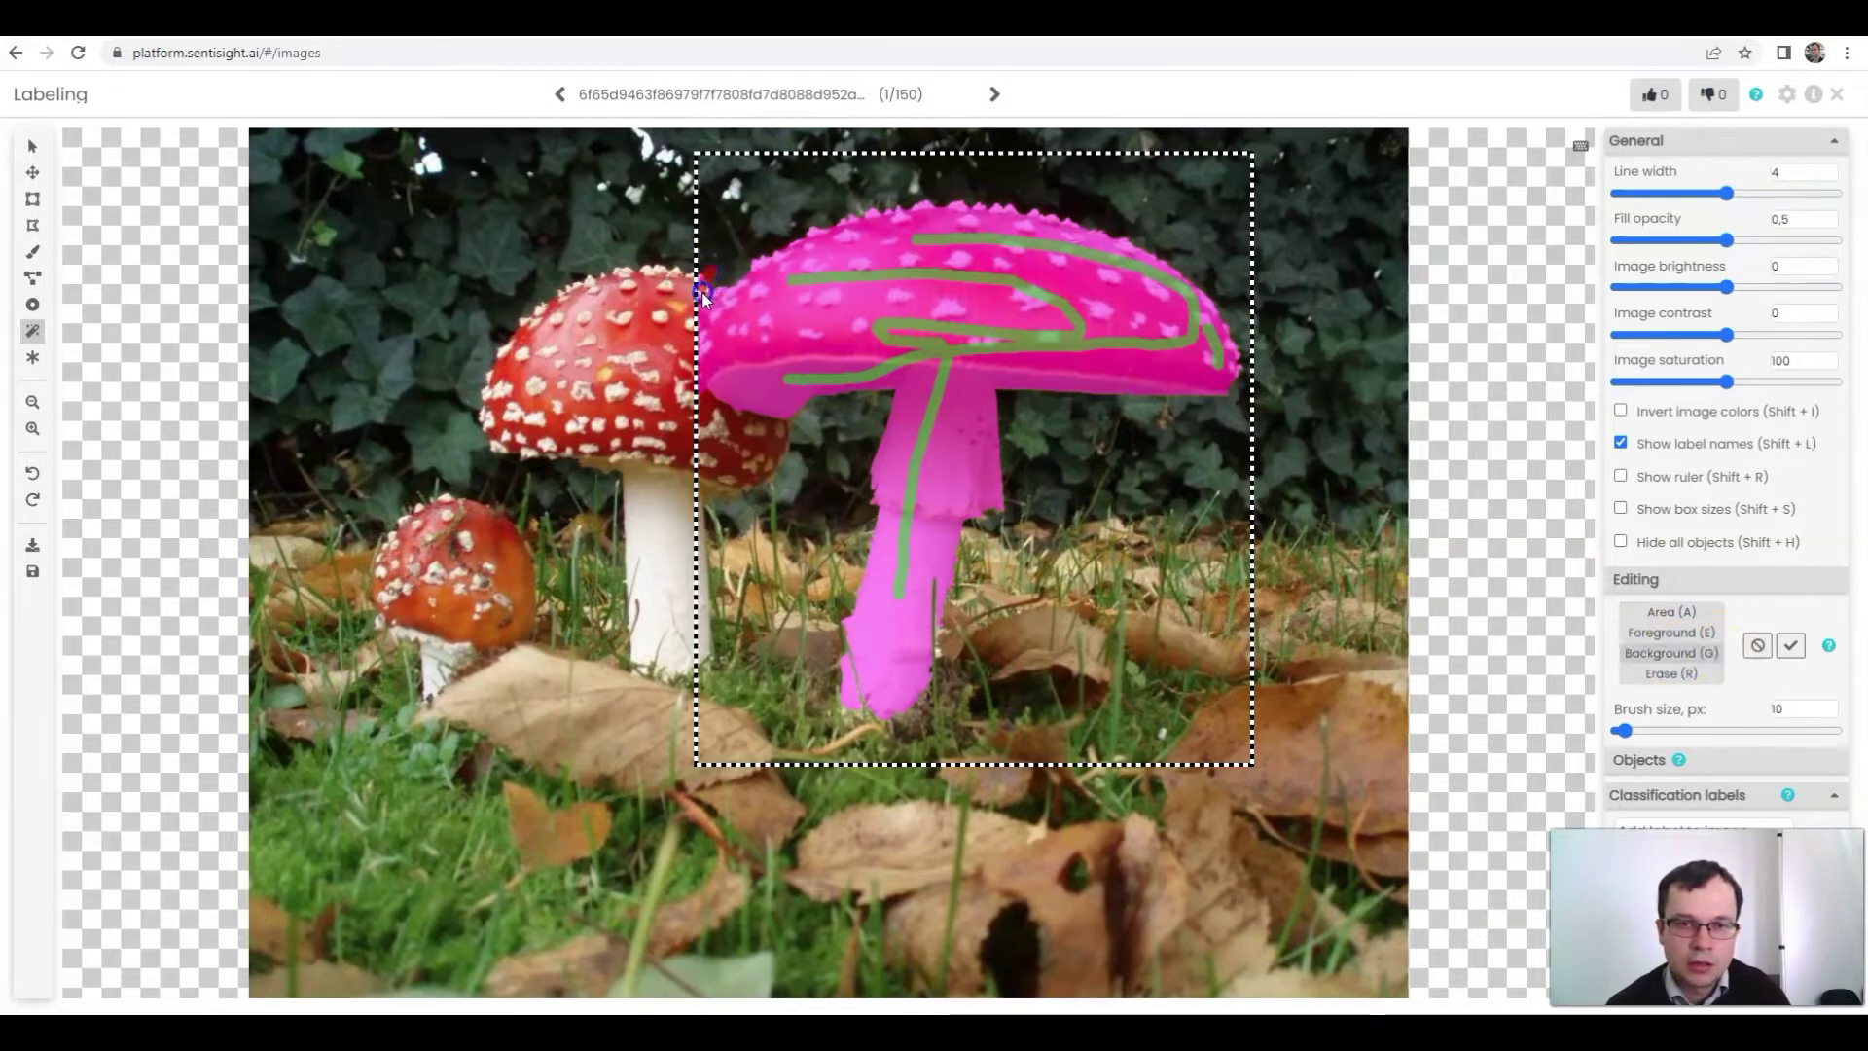
pyautogui.moveTo(807, 398)
pyautogui.mouseDown()
pyautogui.moveTo(732, 452)
pyautogui.moveTo(709, 405)
pyautogui.moveTo(707, 421)
pyautogui.moveTo(748, 409)
pyautogui.moveTo(825, 488)
pyautogui.moveTo(663, 308)
pyautogui.mouseUp()
pyautogui.click(735, 444)
pyautogui.moveTo(821, 459); pyautogui.dragTo(810, 479)
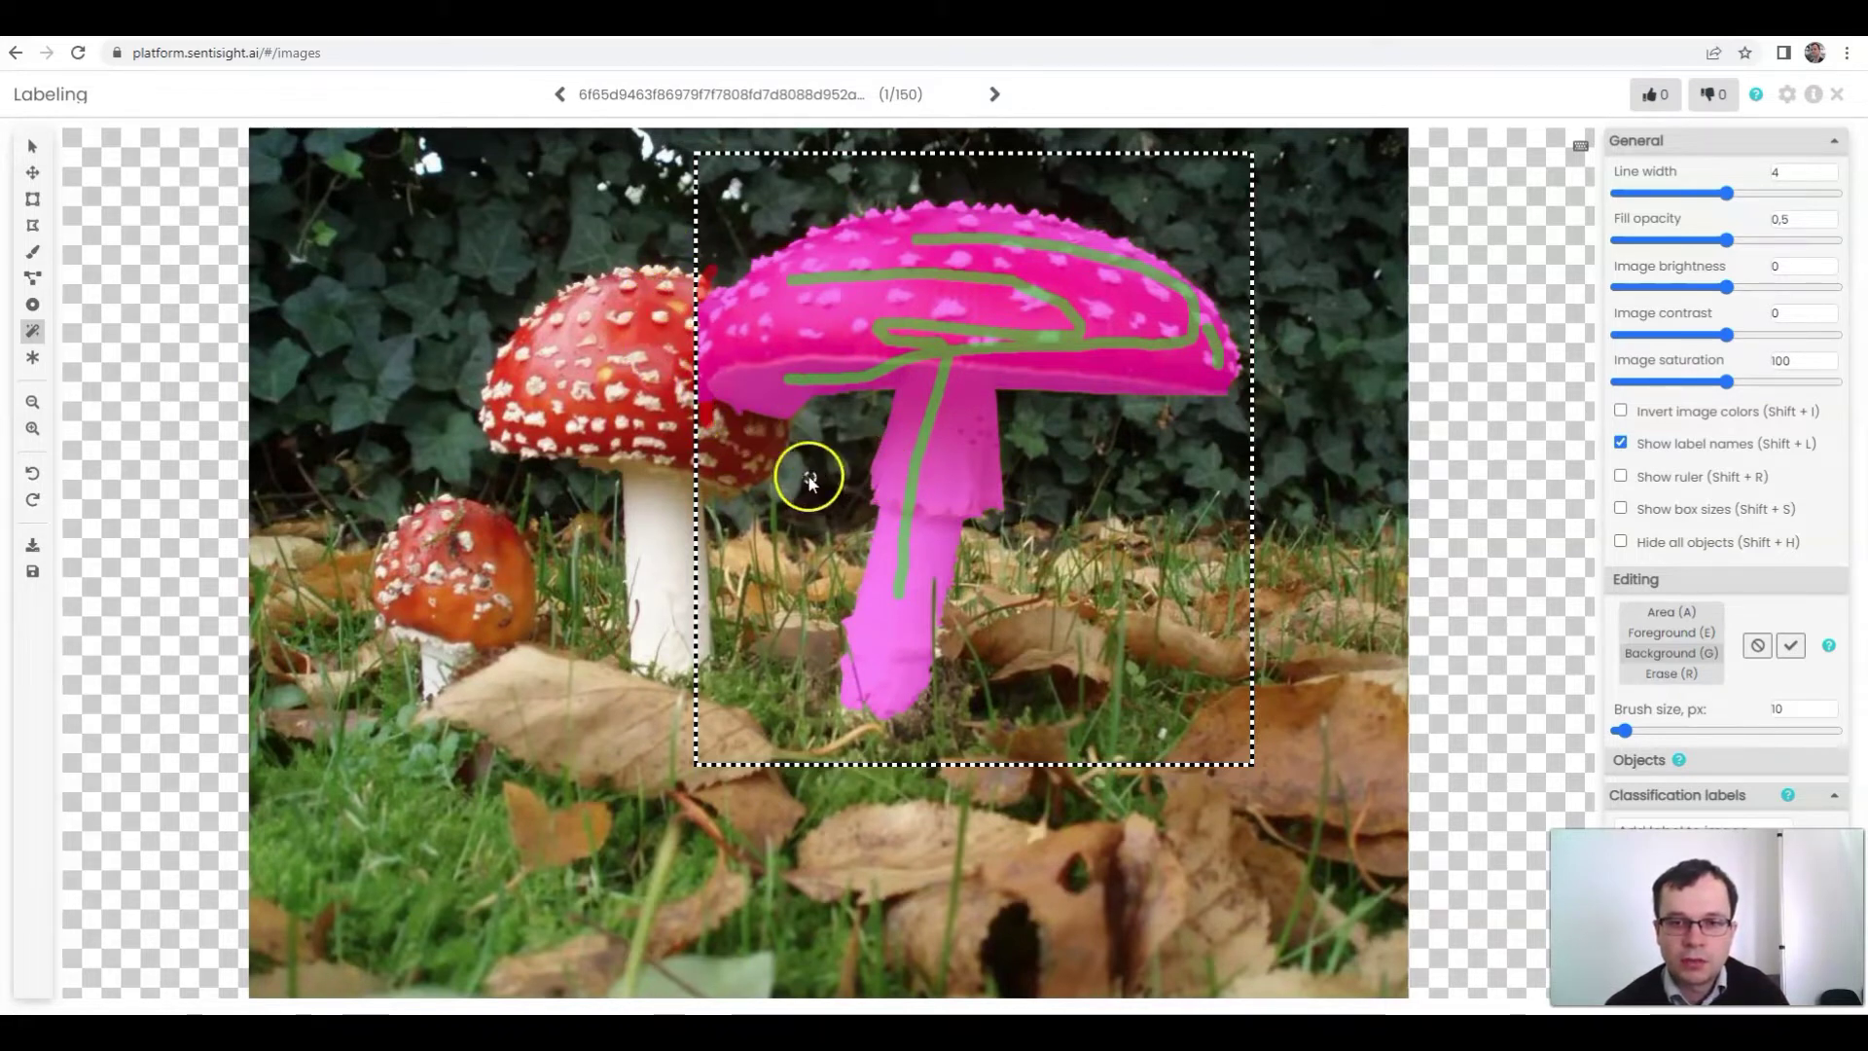
# Step: Accept the mask as Boletus and paint it out to the cap edge at brush size 34
pyautogui.click(1791, 649)
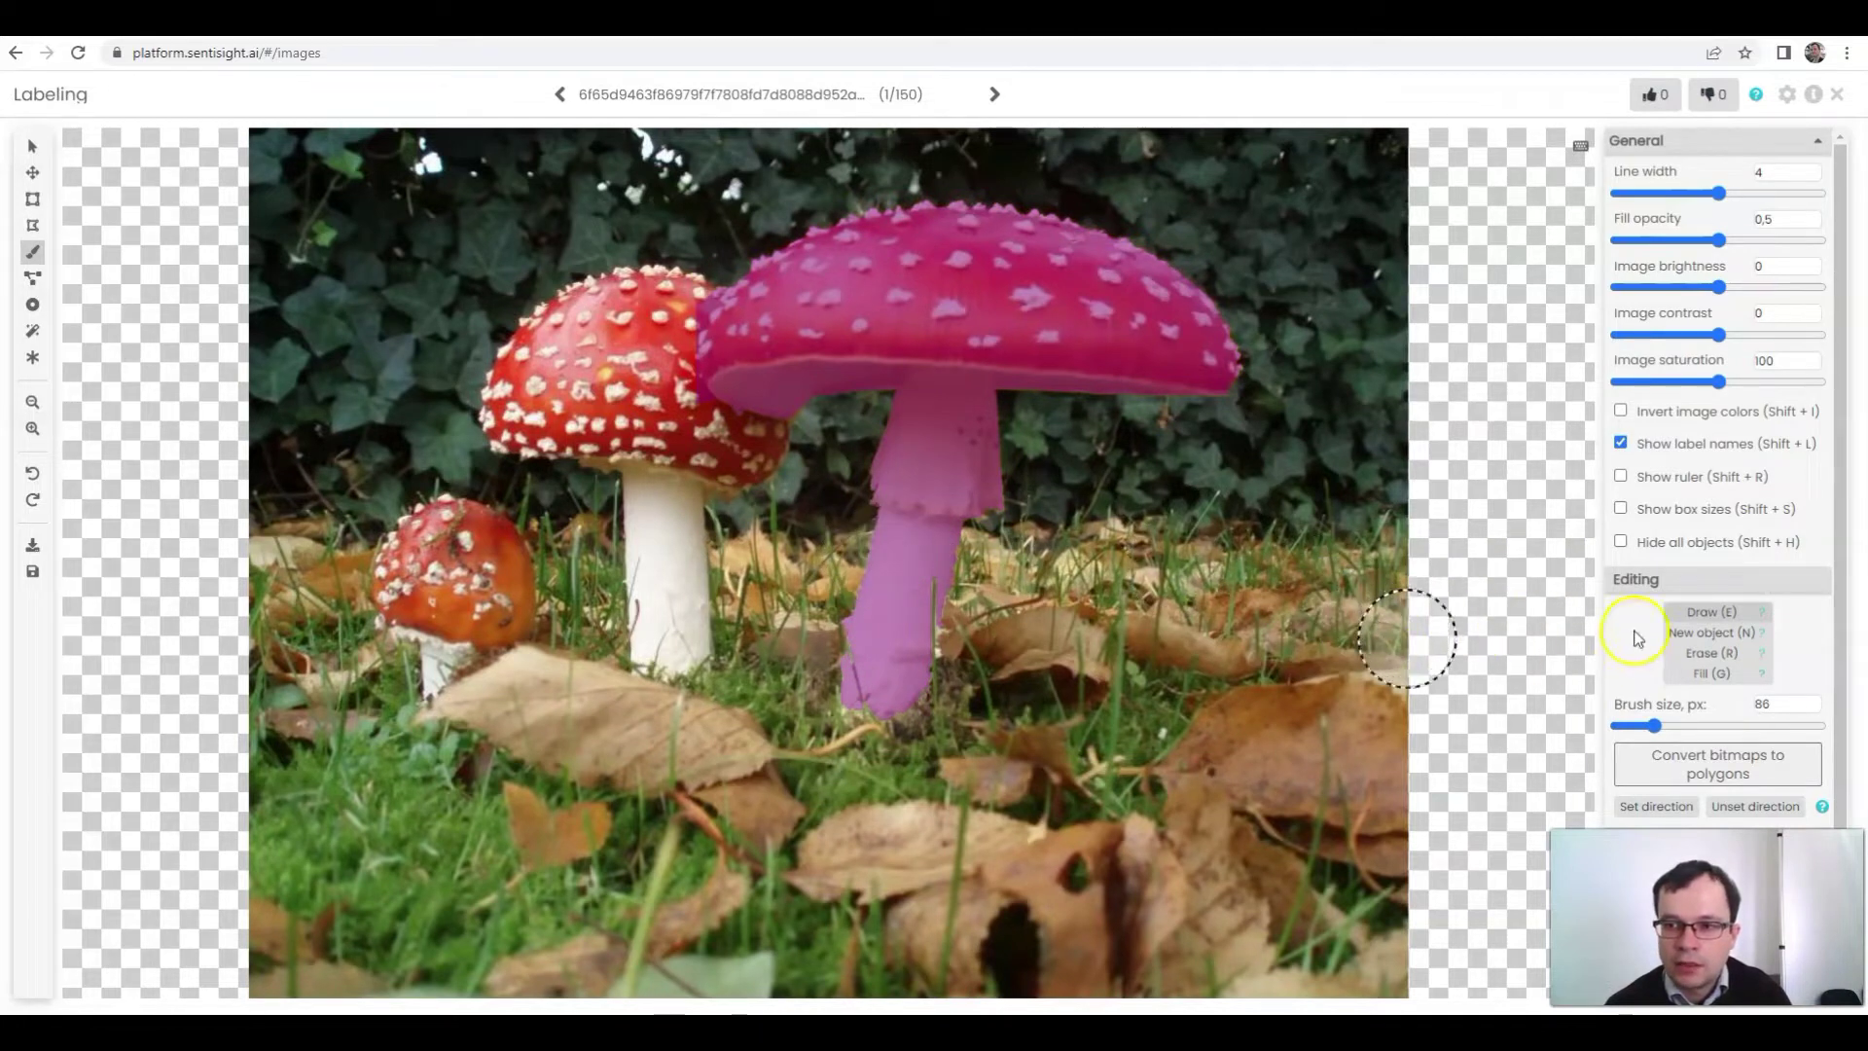
pyautogui.click(1707, 653)
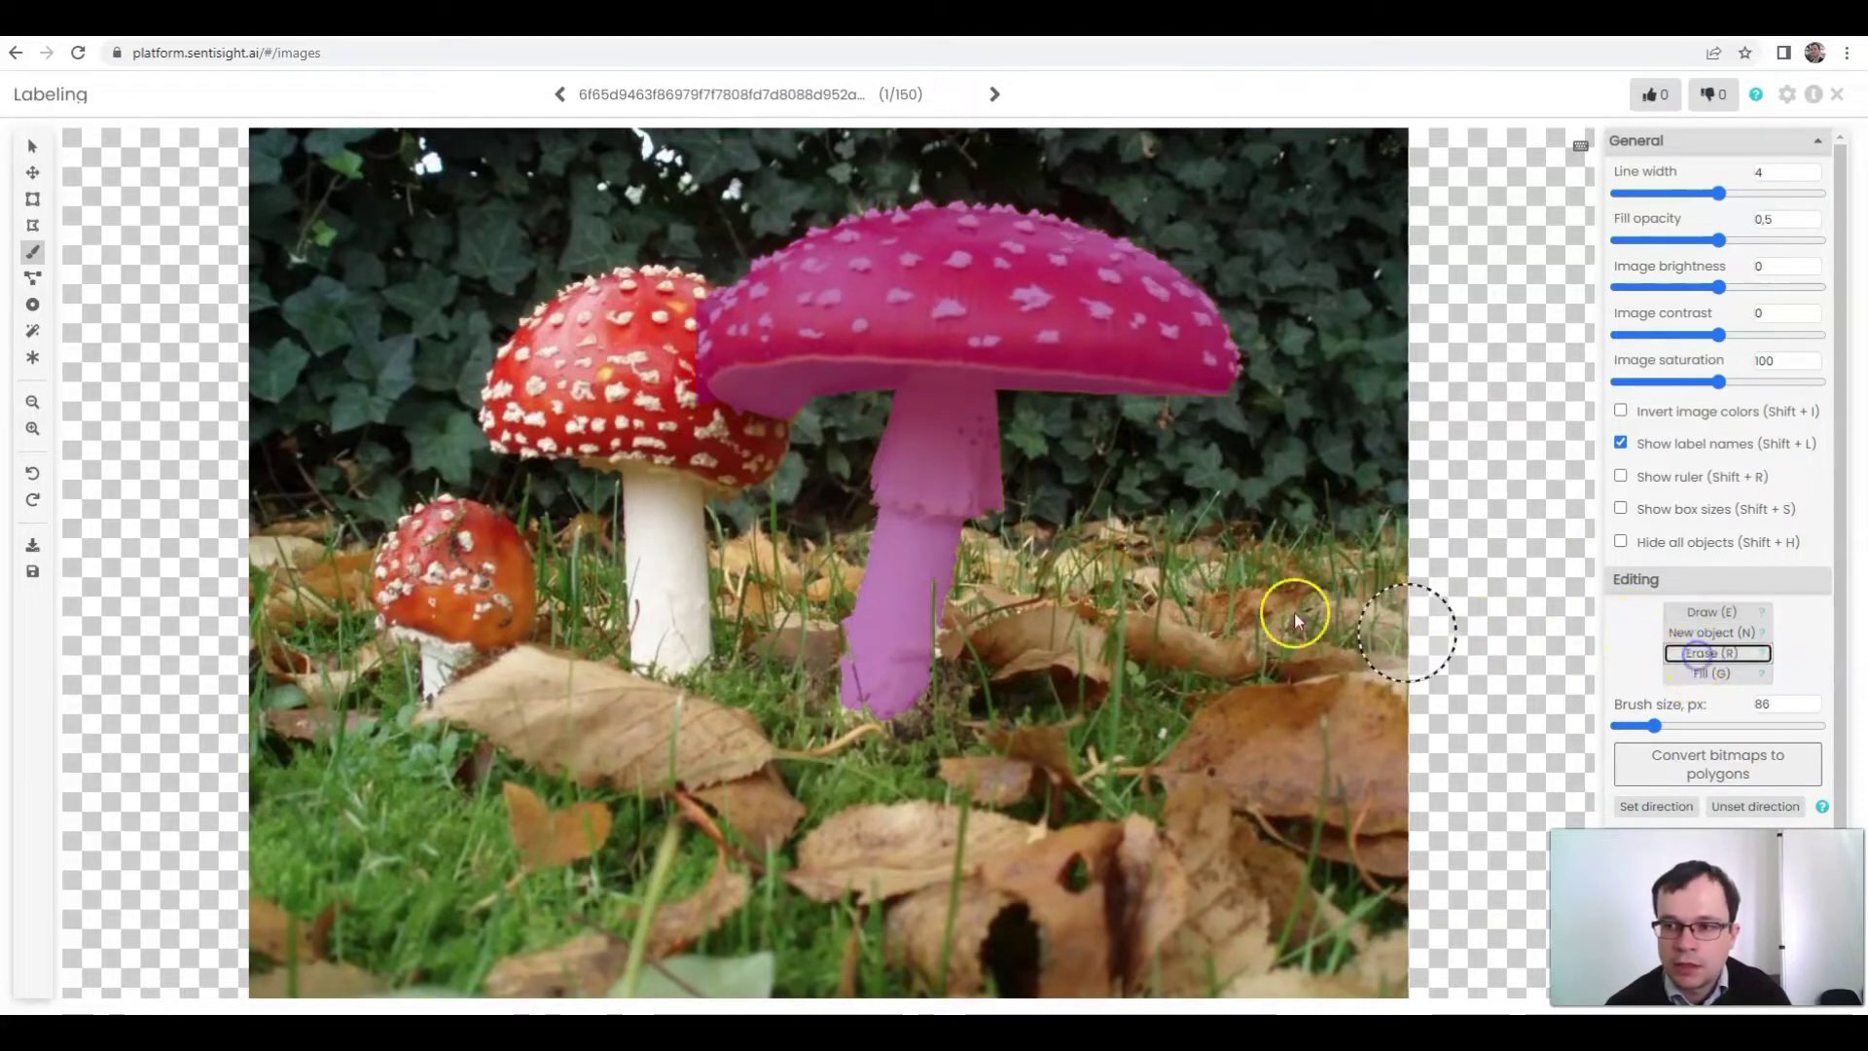
pyautogui.moveTo(581, 516)
pyautogui.mouseDown()
pyautogui.moveTo(700, 509)
pyautogui.moveTo(681, 434)
pyautogui.moveTo(648, 481)
pyautogui.moveTo(667, 470)
pyautogui.moveTo(668, 288)
pyautogui.moveTo(686, 277)
pyautogui.moveTo(614, 389)
pyautogui.moveTo(640, 377)
pyautogui.moveTo(1577, 771)
pyautogui.moveTo(1632, 727)
pyautogui.mouseUp()
pyautogui.click(1710, 610)
pyautogui.click(745, 323)
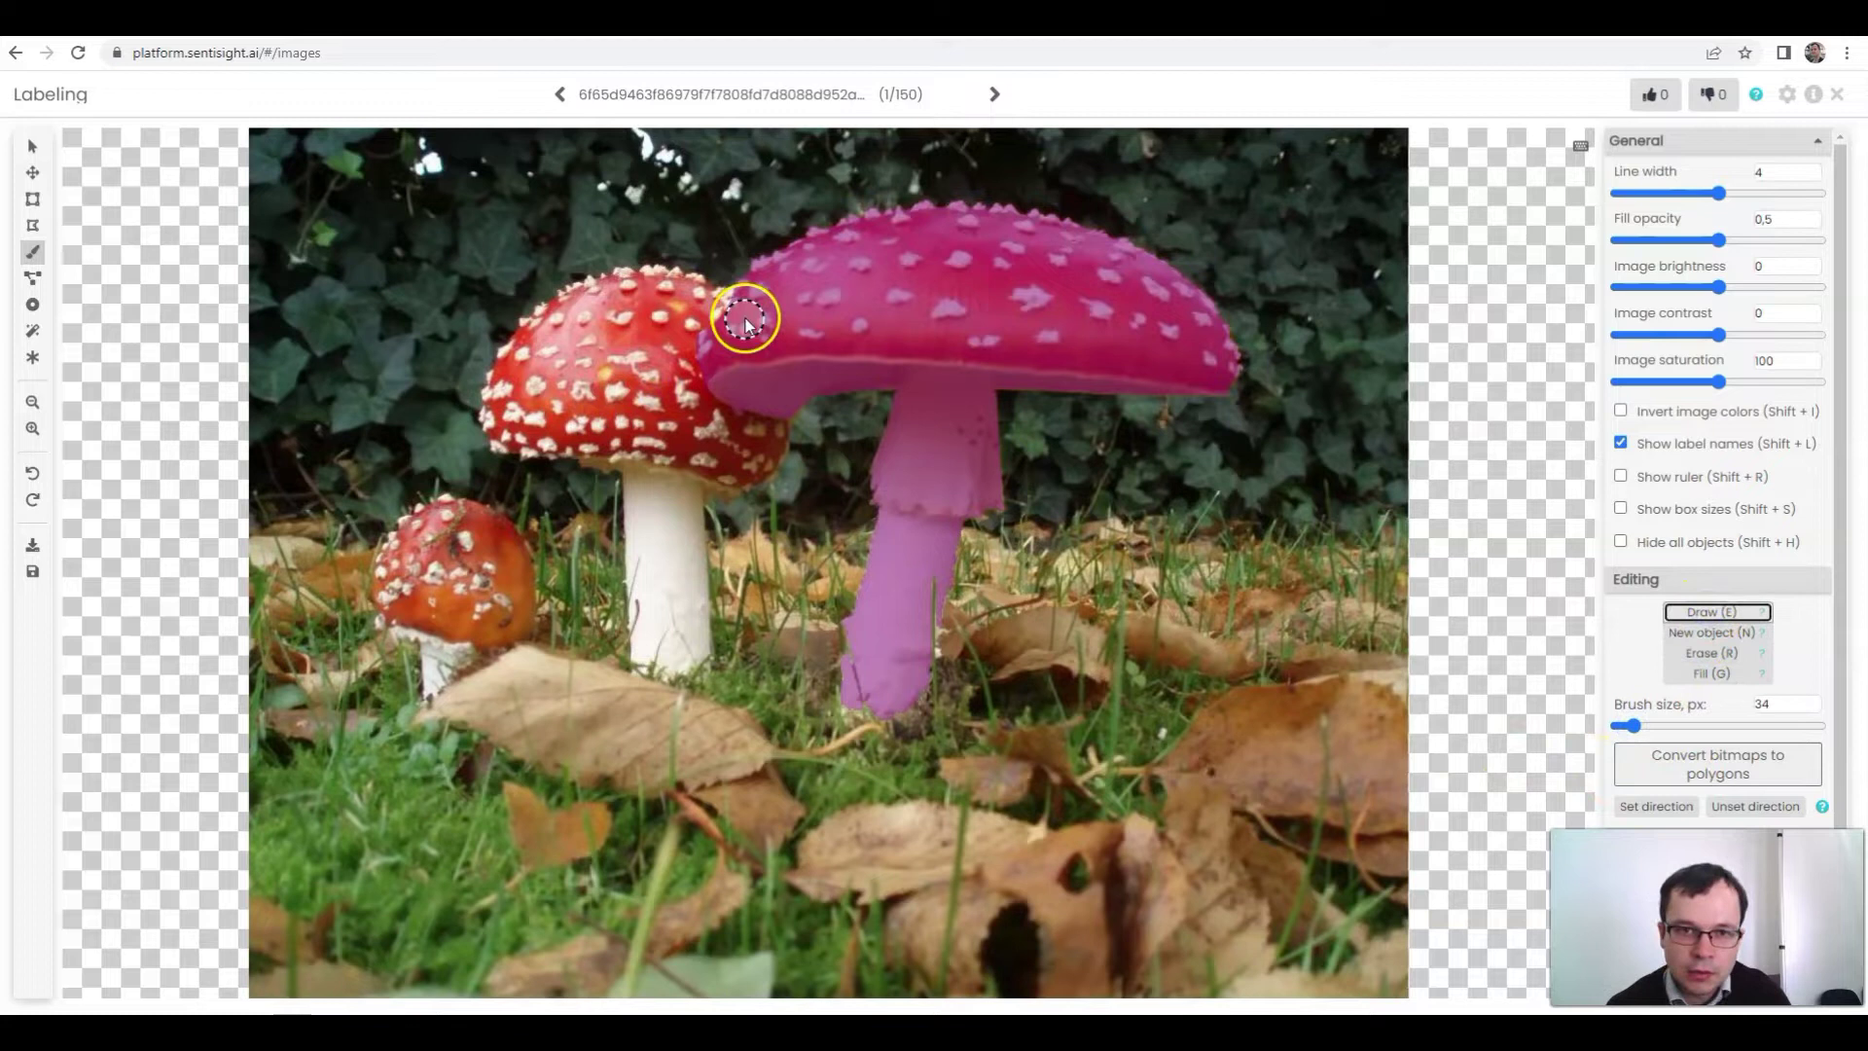
pyautogui.moveTo(745, 323)
pyautogui.mouseDown()
pyautogui.moveTo(980, 428)
pyautogui.moveTo(976, 520)
pyautogui.mouseUp()
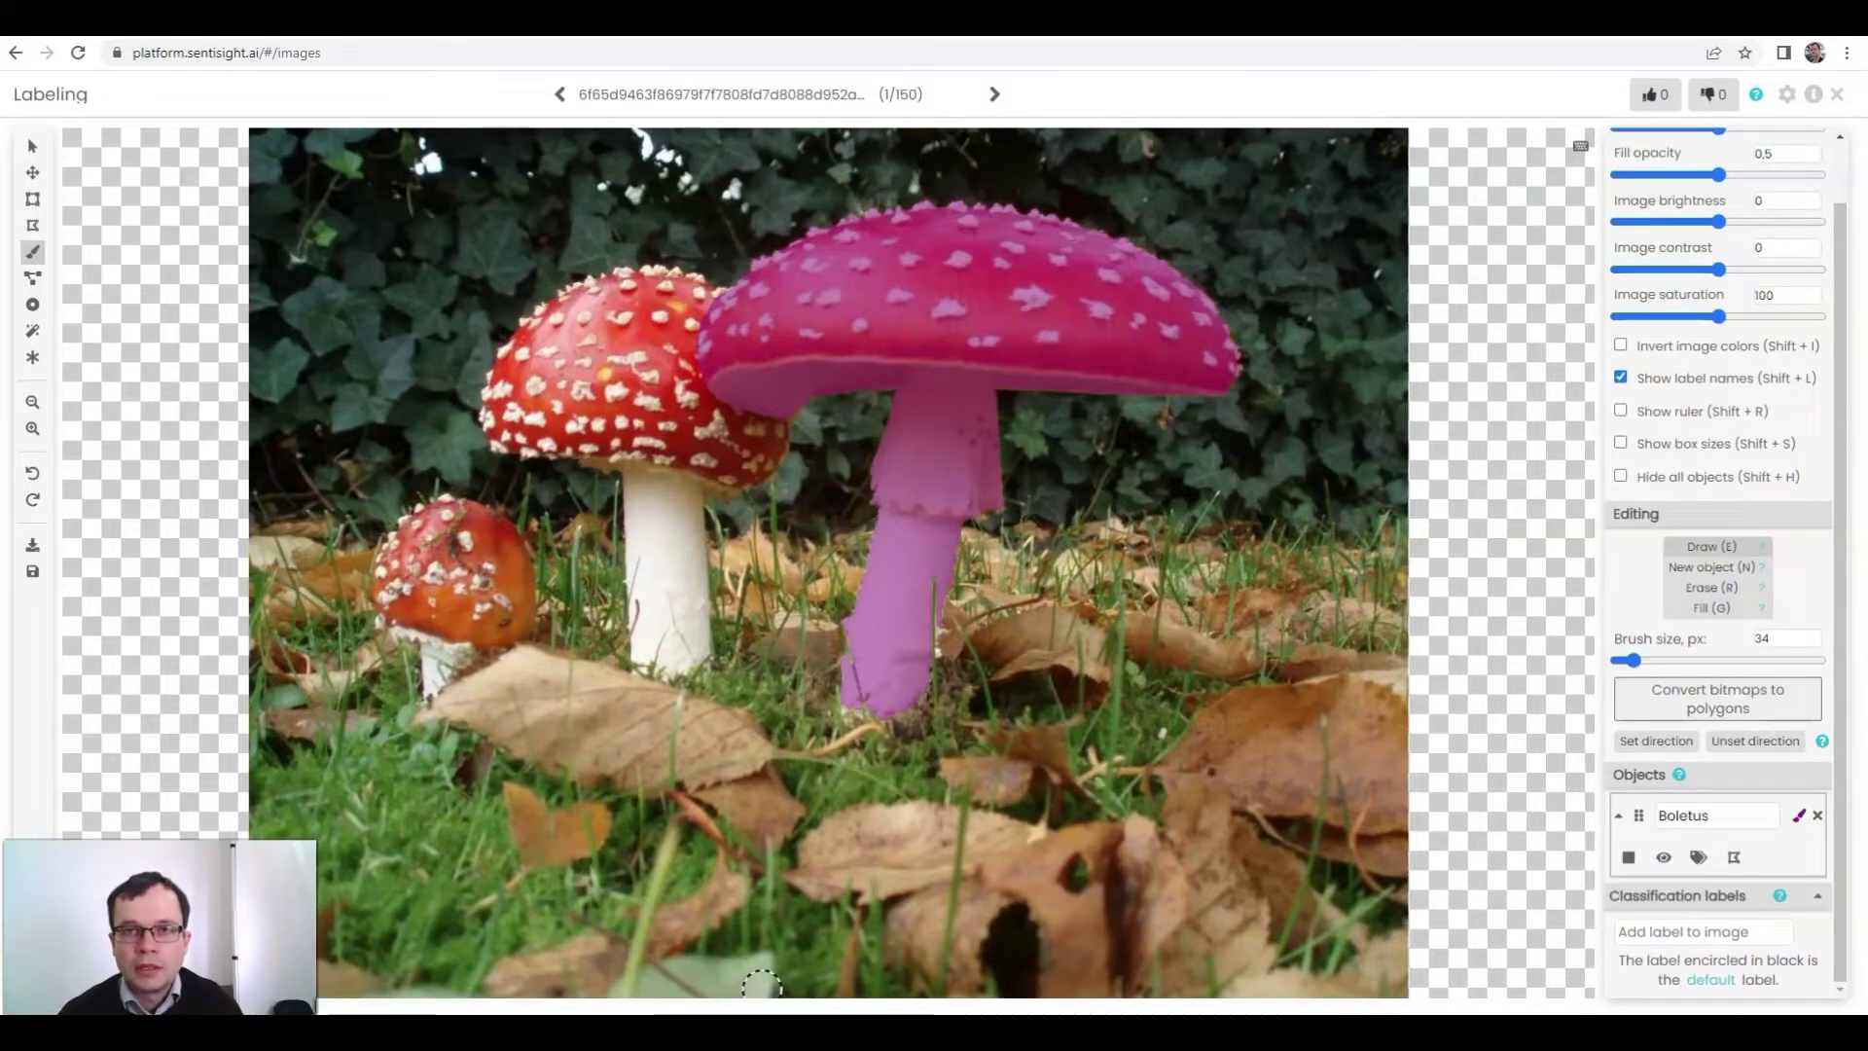
# Step: Hide the large mushroom's Boletus mask
pyautogui.click(1663, 857)
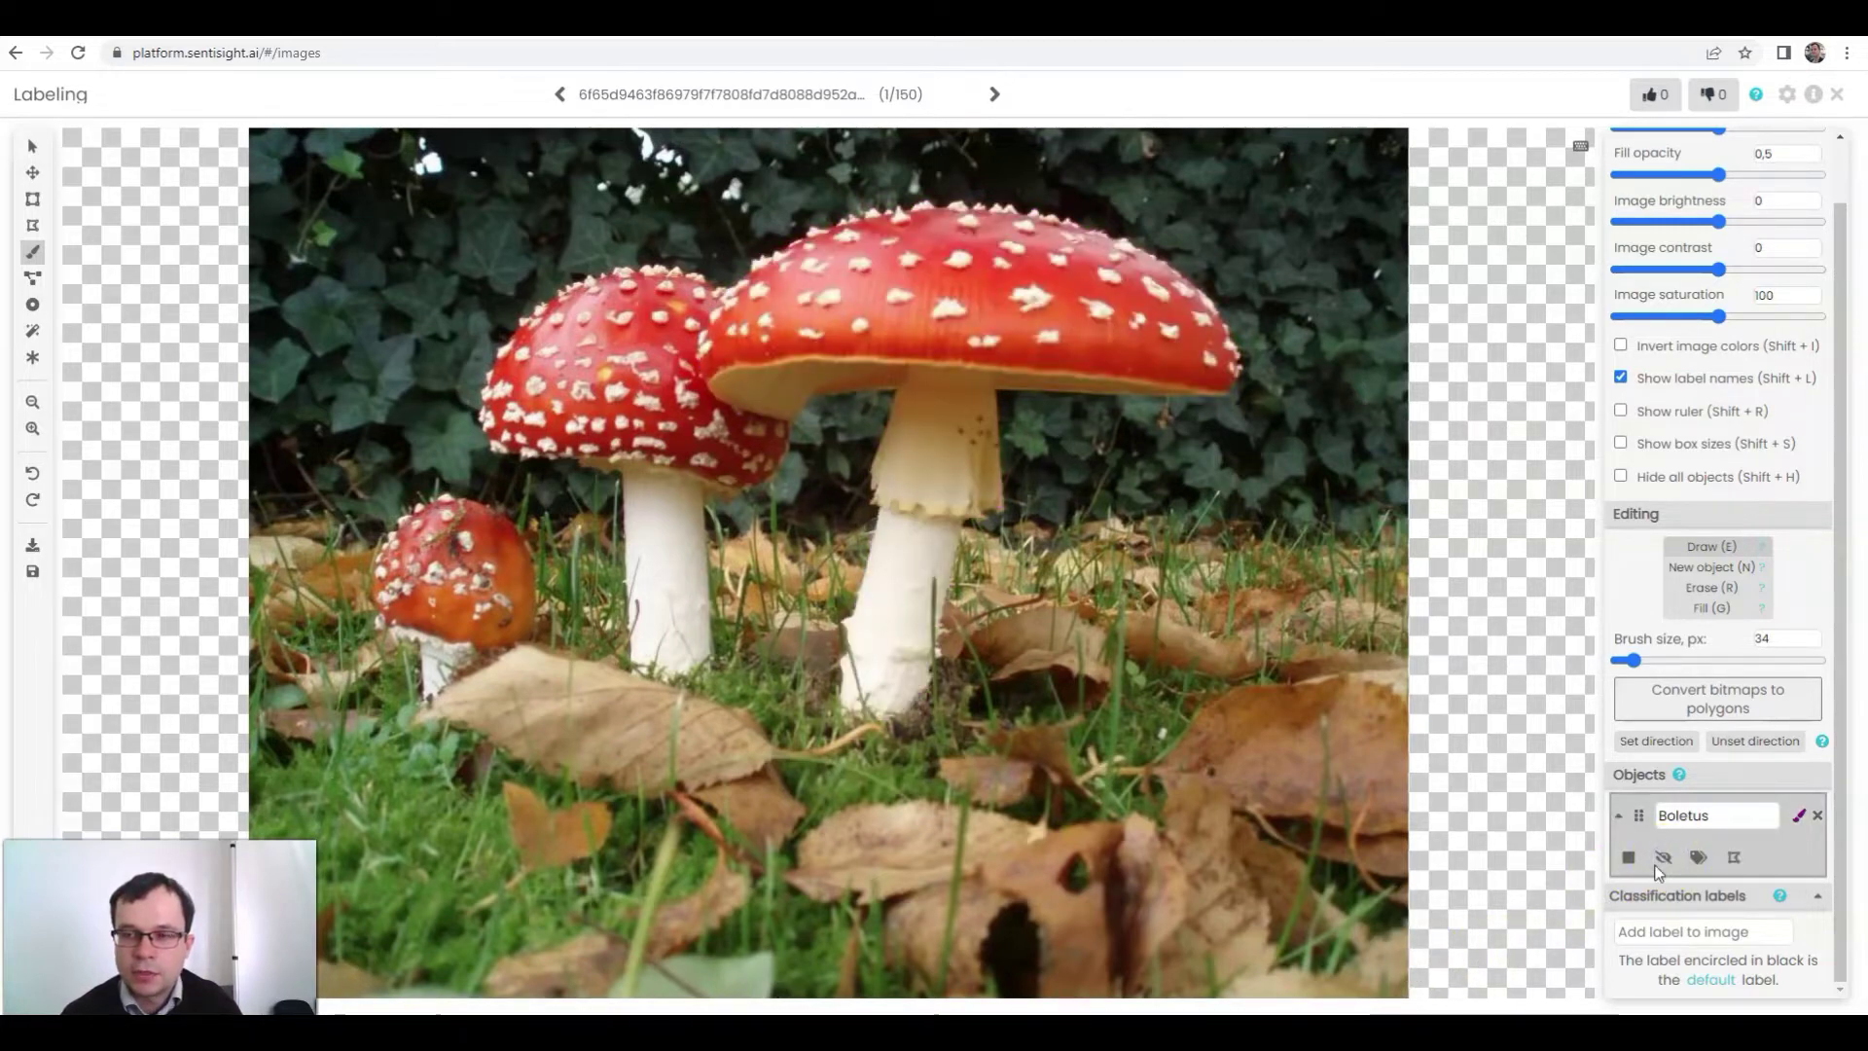
pyautogui.click(1663, 857)
pyautogui.click(1663, 857)
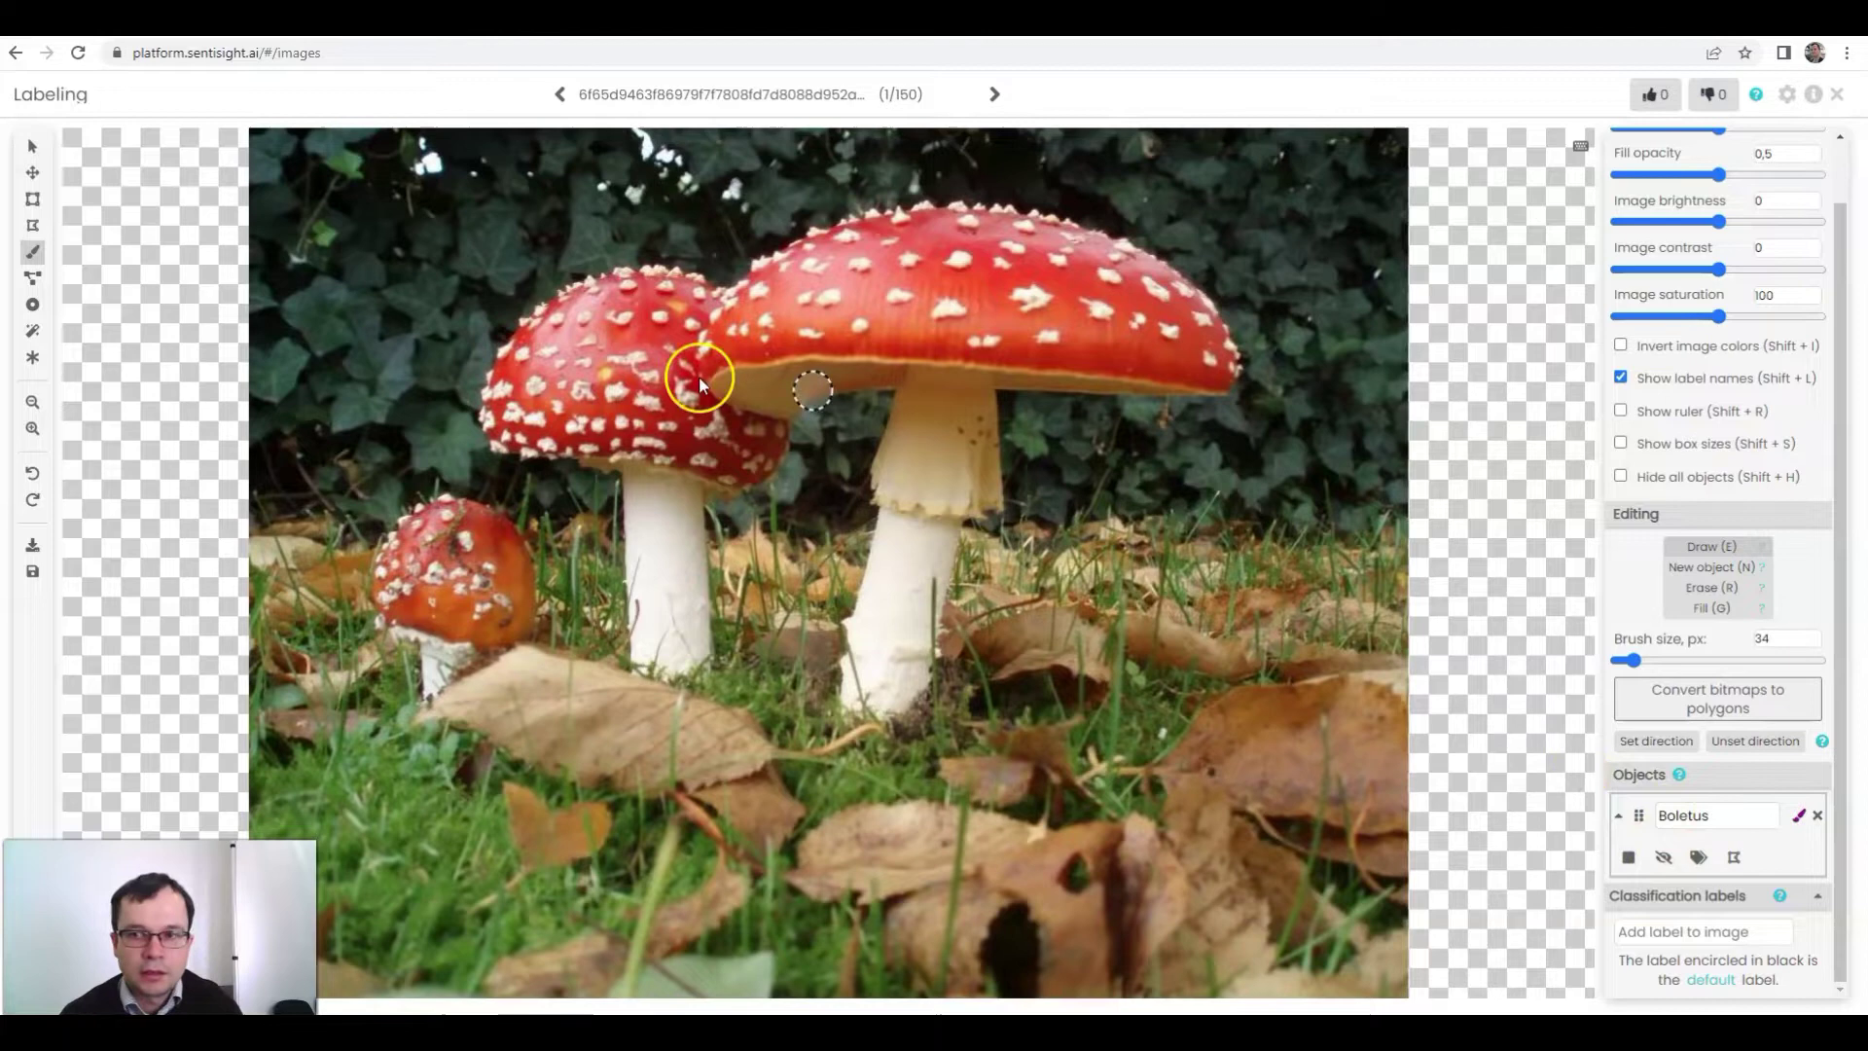
# Step: Box the left mushroom with the smart tool and mark its cap and stem as foreground
pyautogui.click(32, 330)
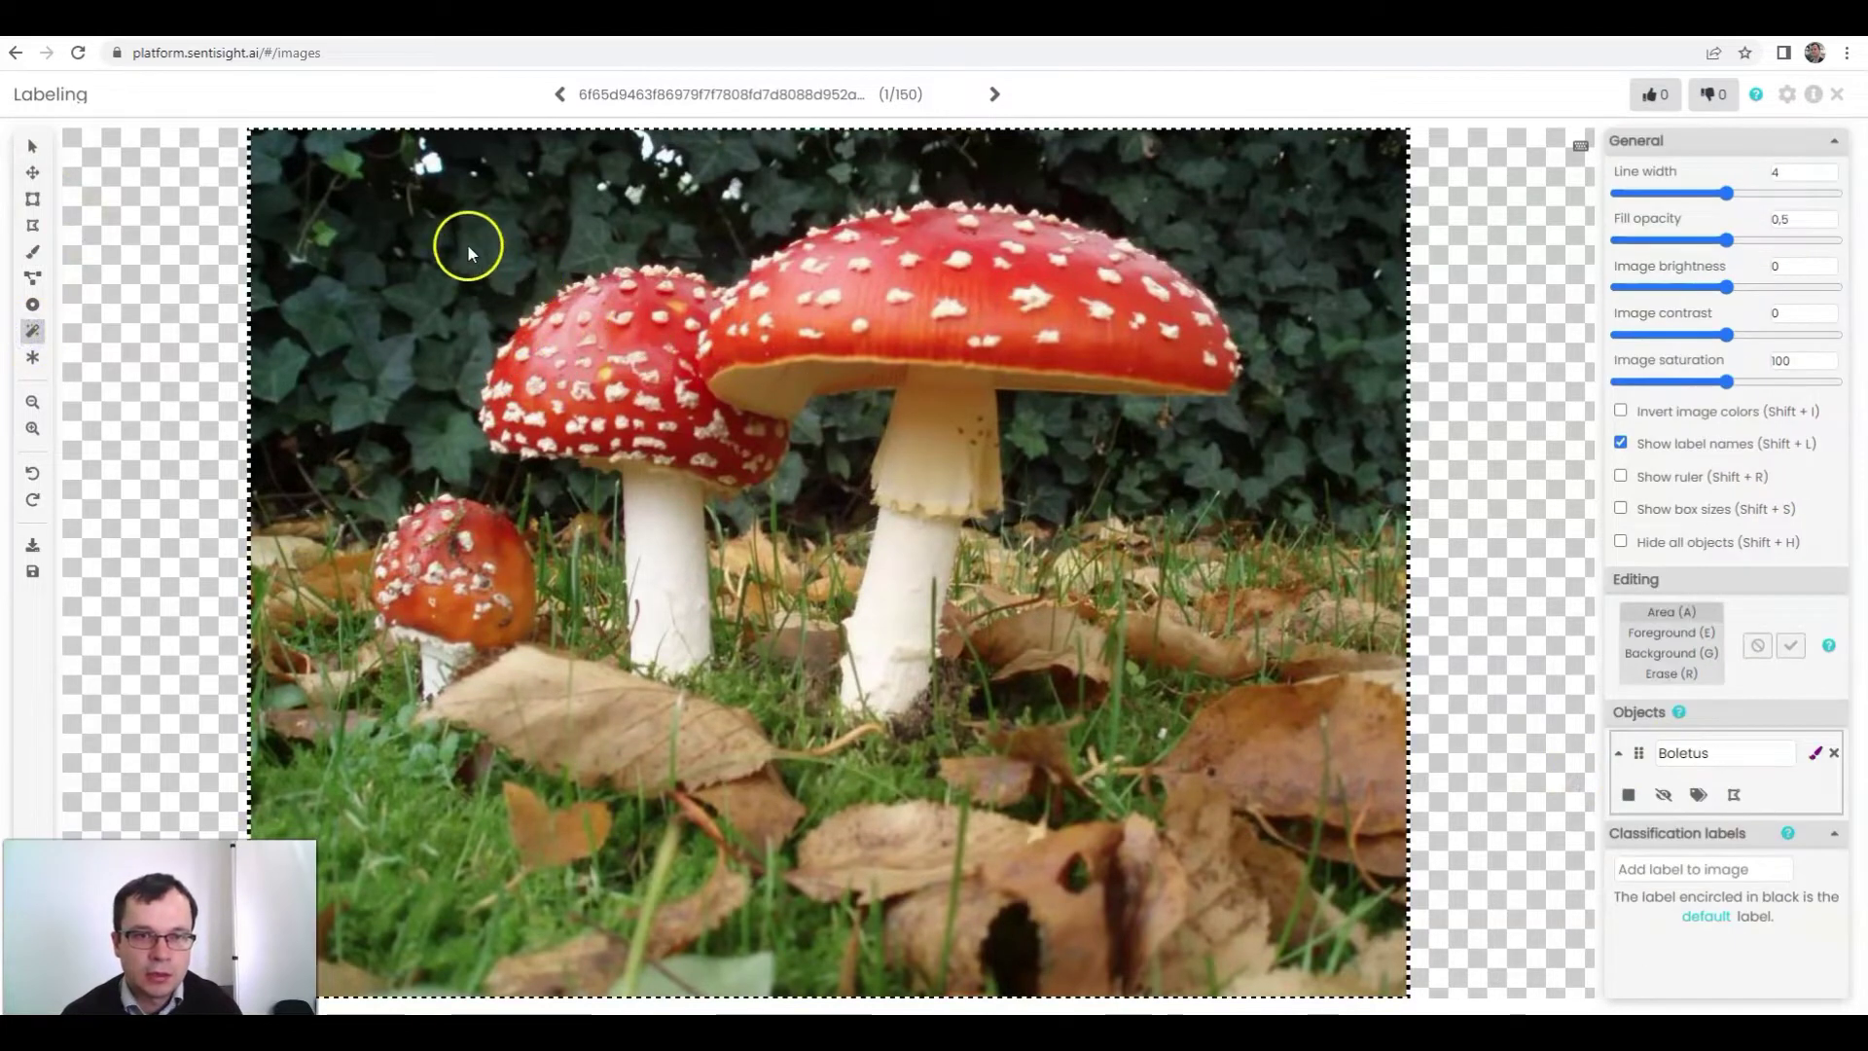
pyautogui.moveTo(467, 243); pyautogui.dragTo(808, 697)
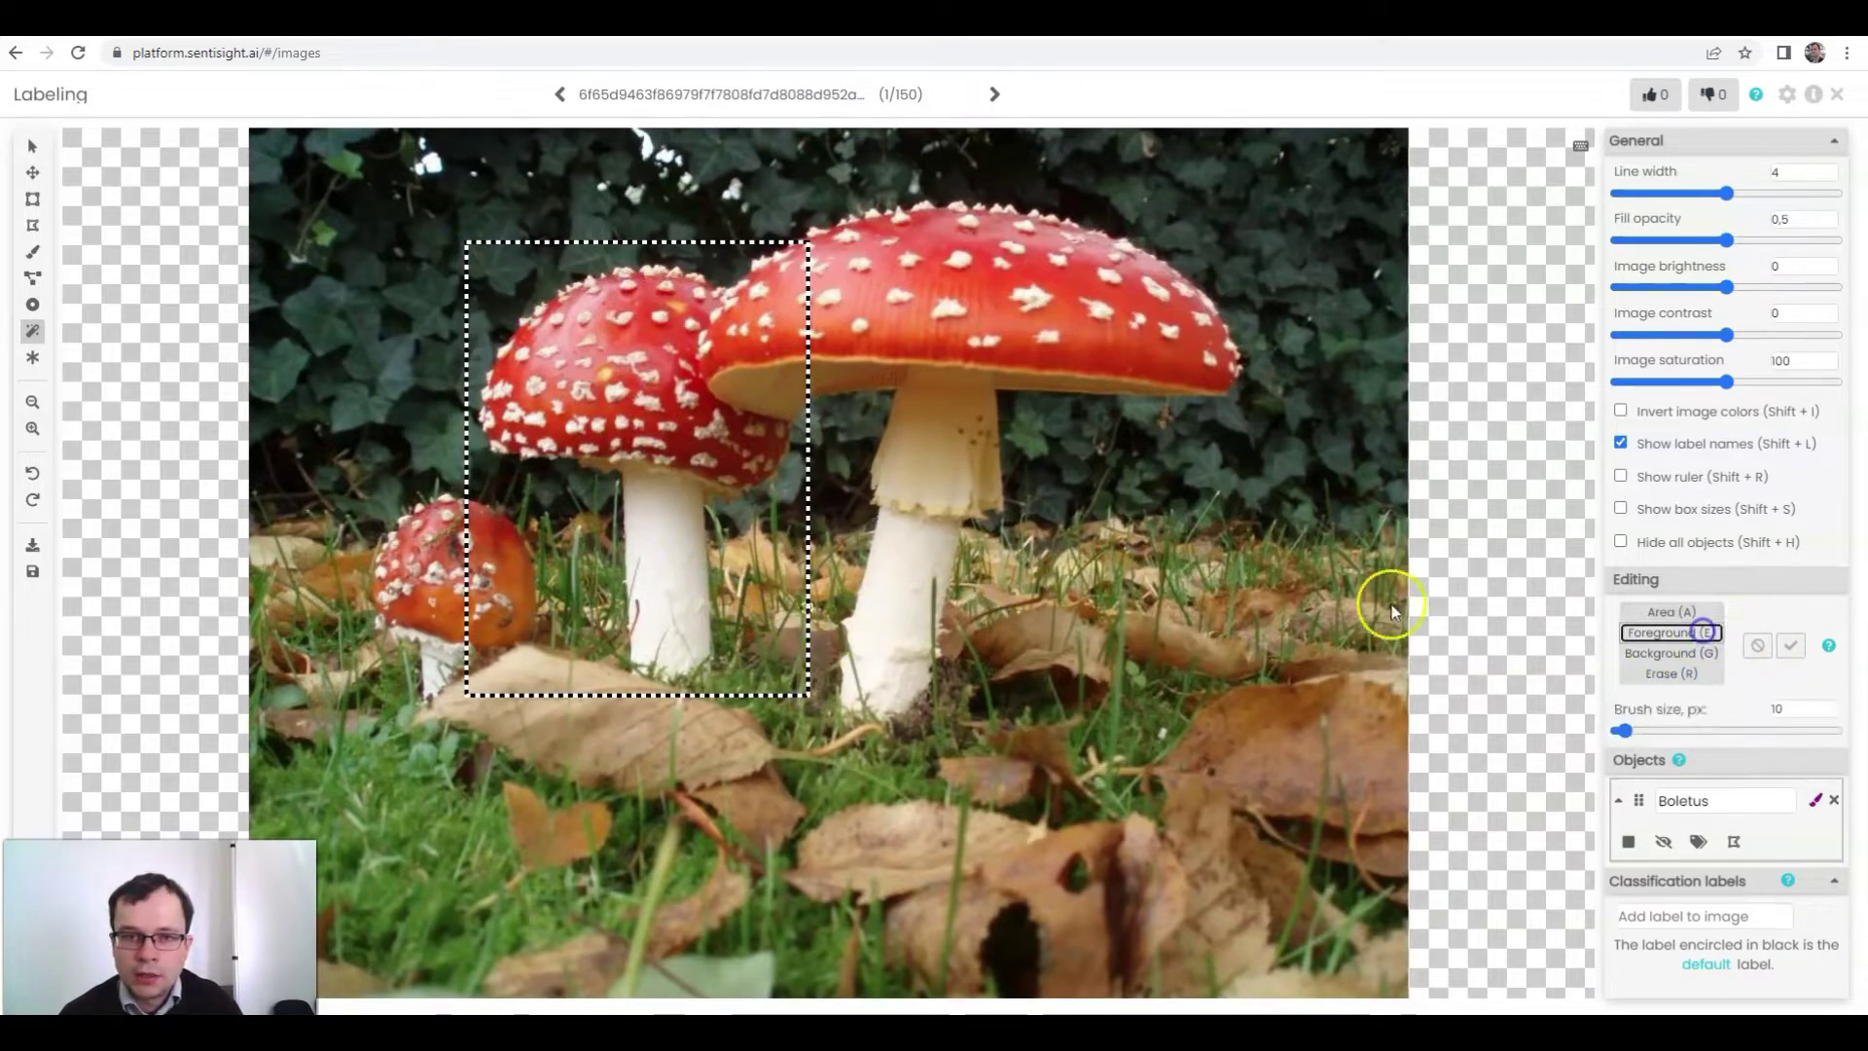
pyautogui.moveTo(570, 324)
pyautogui.mouseDown()
pyautogui.moveTo(639, 299)
pyautogui.moveTo(691, 430)
pyautogui.moveTo(677, 618)
pyautogui.mouseUp()
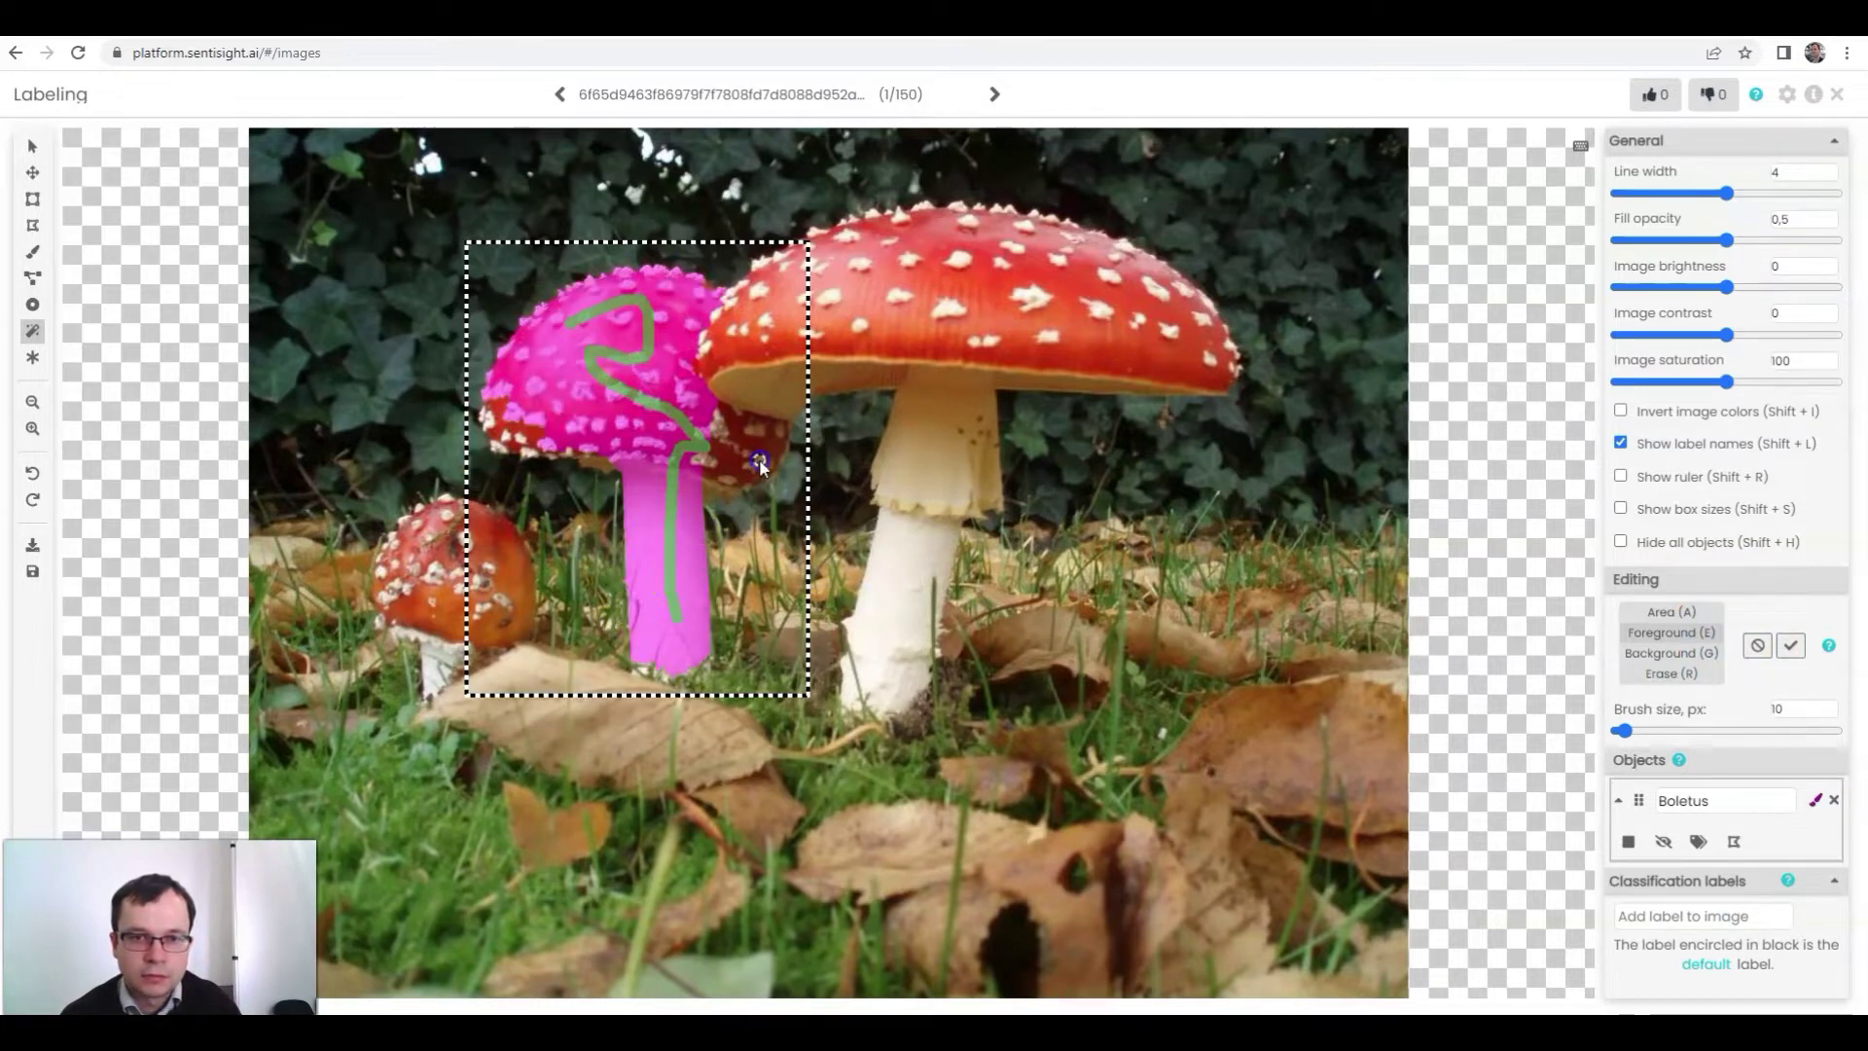
pyautogui.moveTo(515, 428)
pyautogui.mouseDown()
pyautogui.moveTo(588, 440)
pyautogui.moveTo(571, 418)
pyautogui.mouseUp()
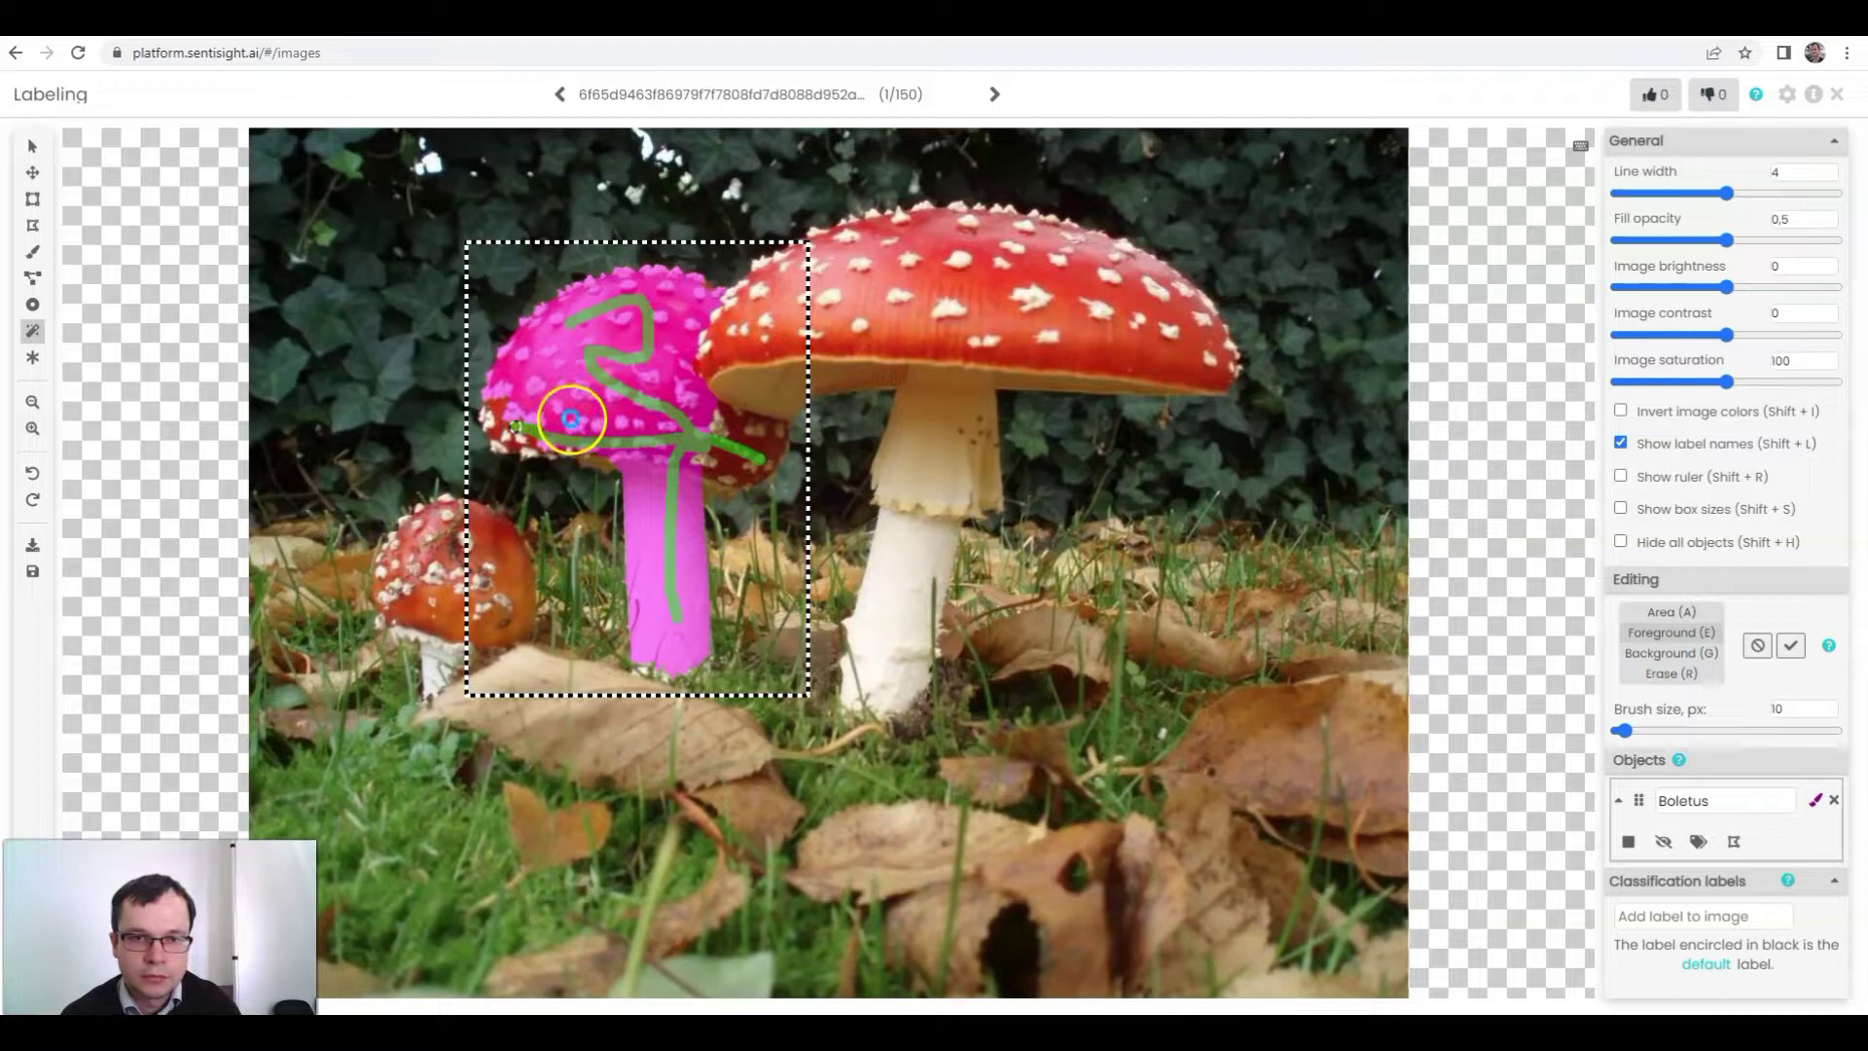
pyautogui.moveTo(732, 416); pyautogui.dragTo(761, 440)
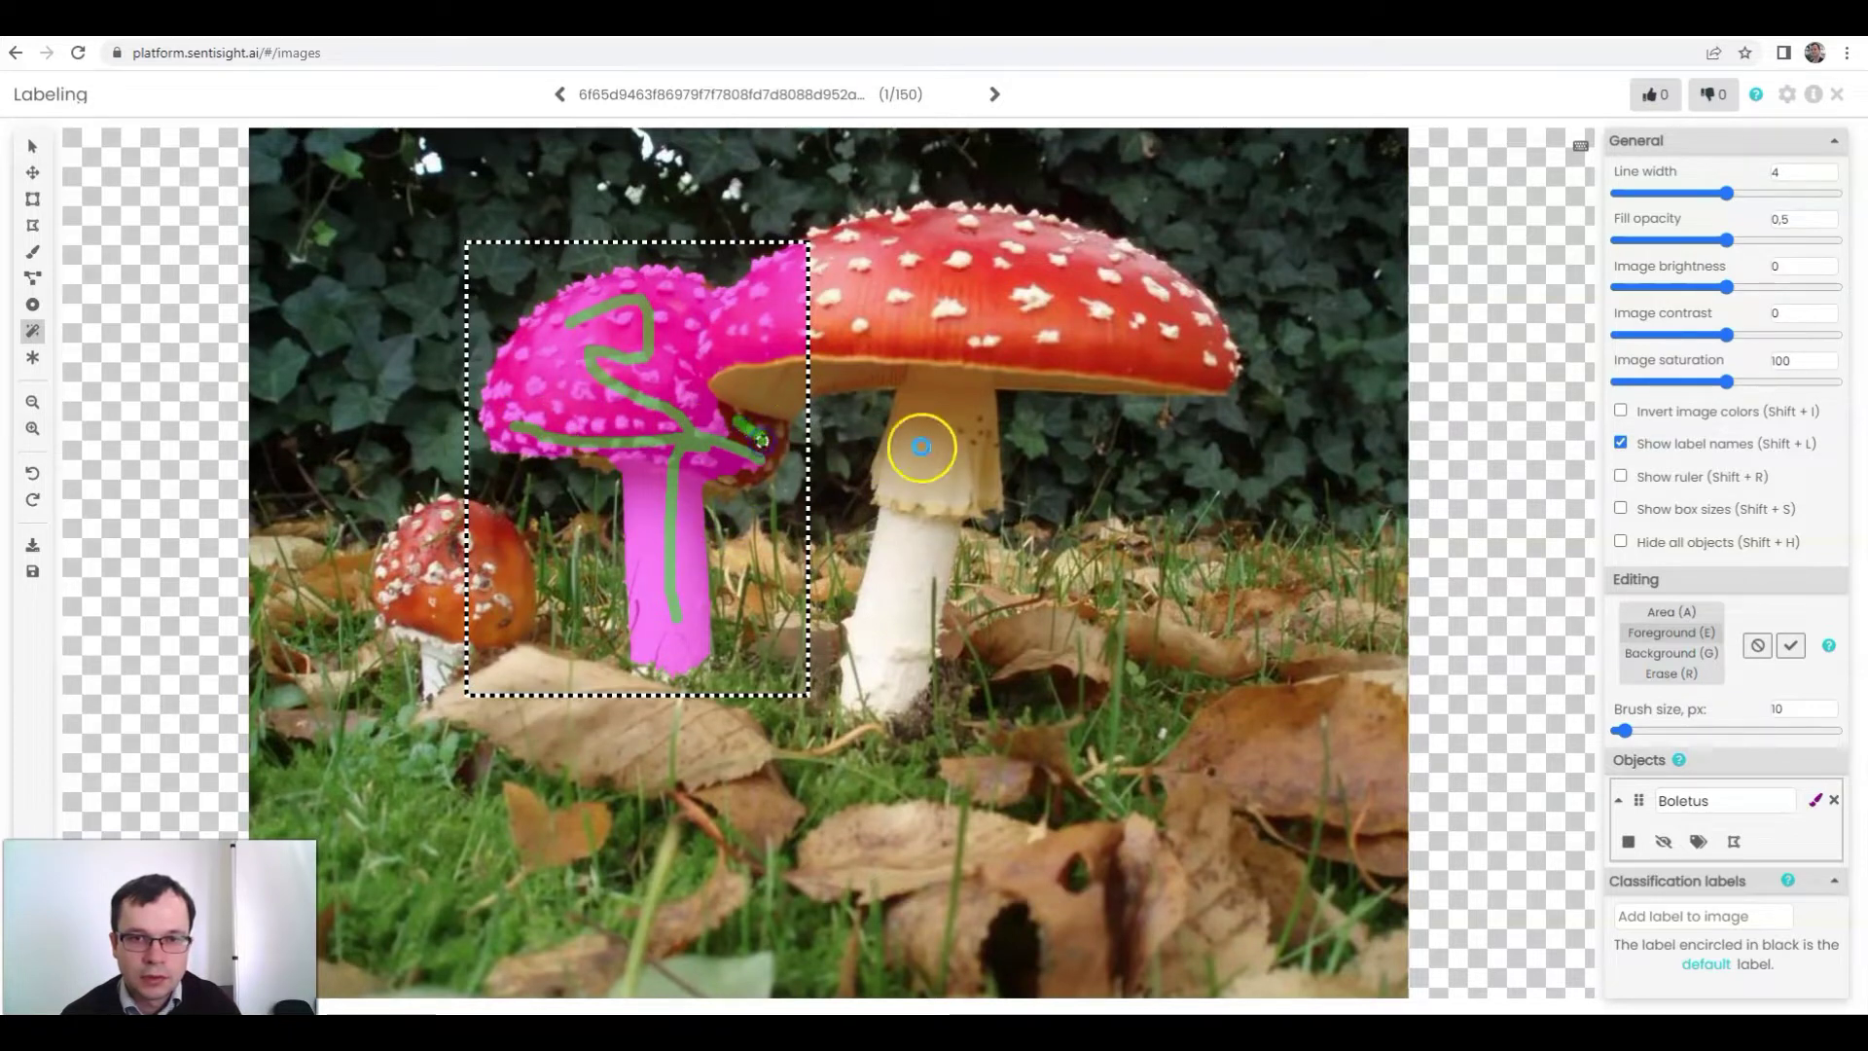
pyautogui.hotkey('ctrl', 'z')
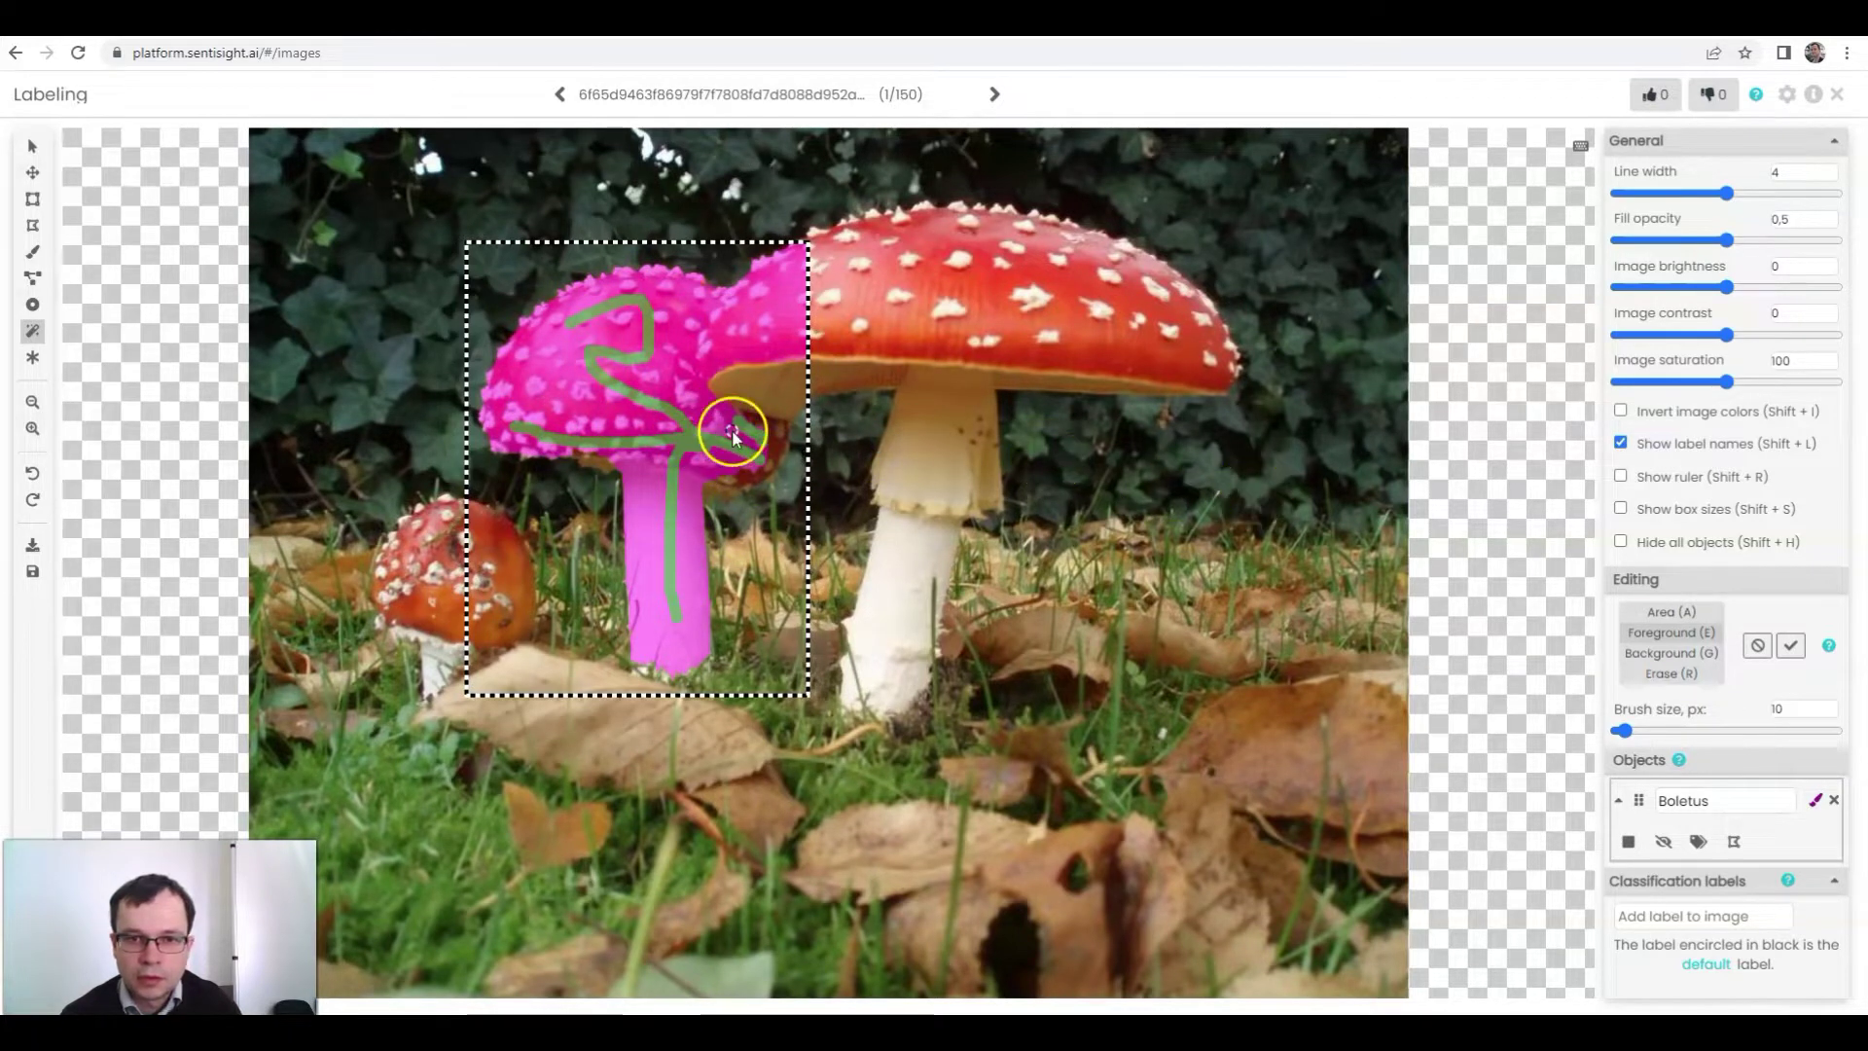
pyautogui.moveTo(759, 431)
pyautogui.mouseDown()
pyautogui.moveTo(774, 448)
pyautogui.moveTo(713, 482)
pyautogui.mouseUp()
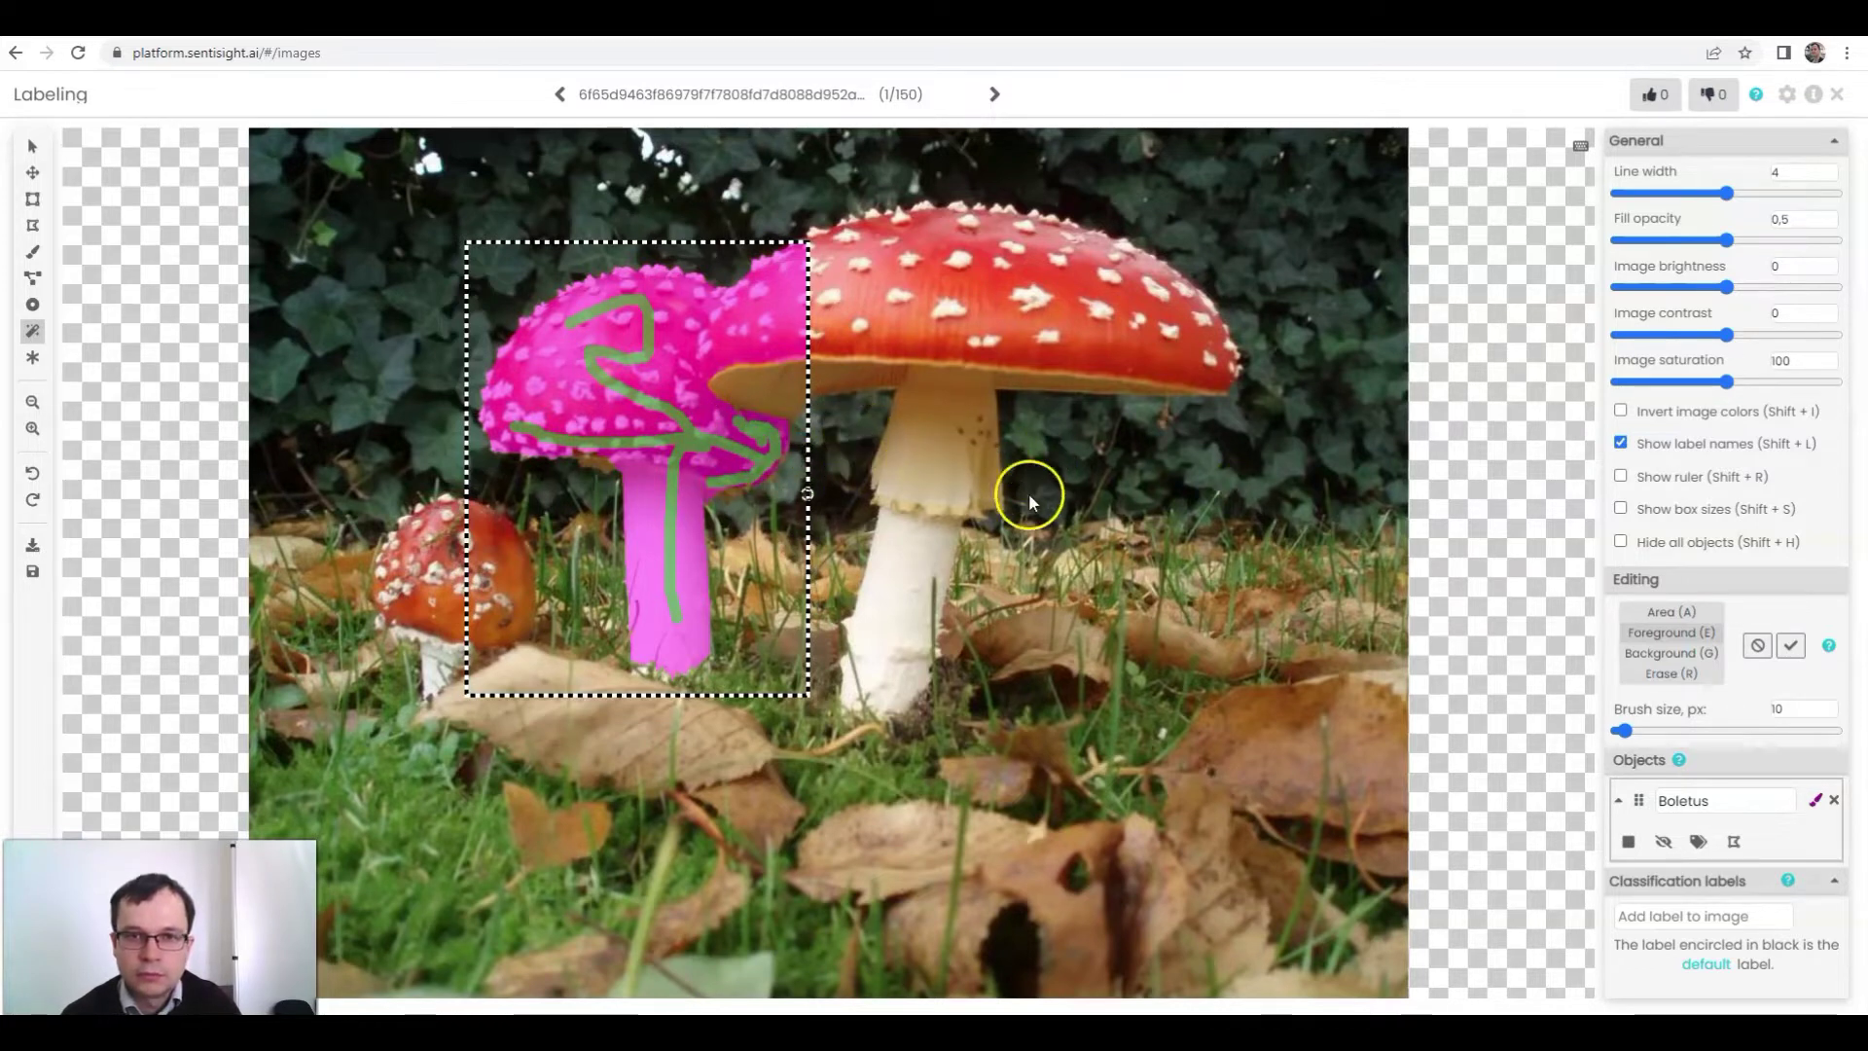
# Step: Accept the left mushroom's mask and erase its spill on the red cap at eraser size 111
pyautogui.click(1785, 648)
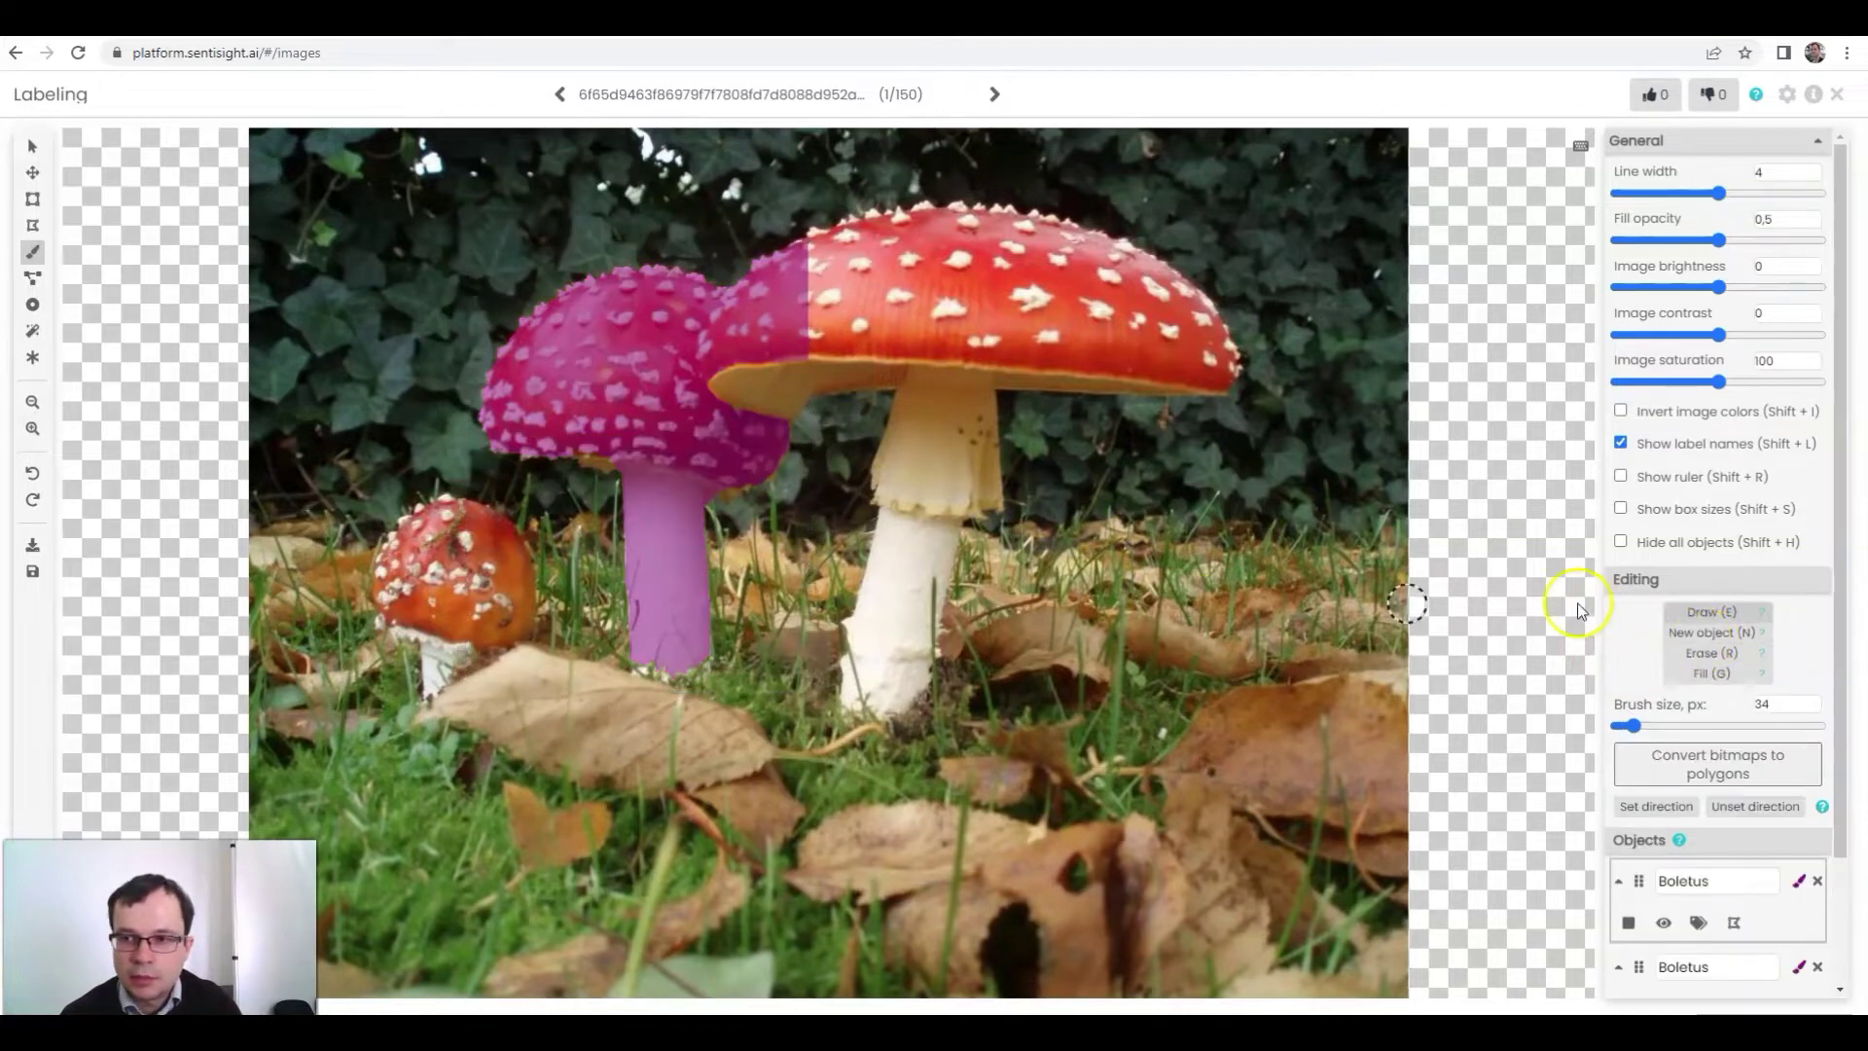
pyautogui.click(1712, 653)
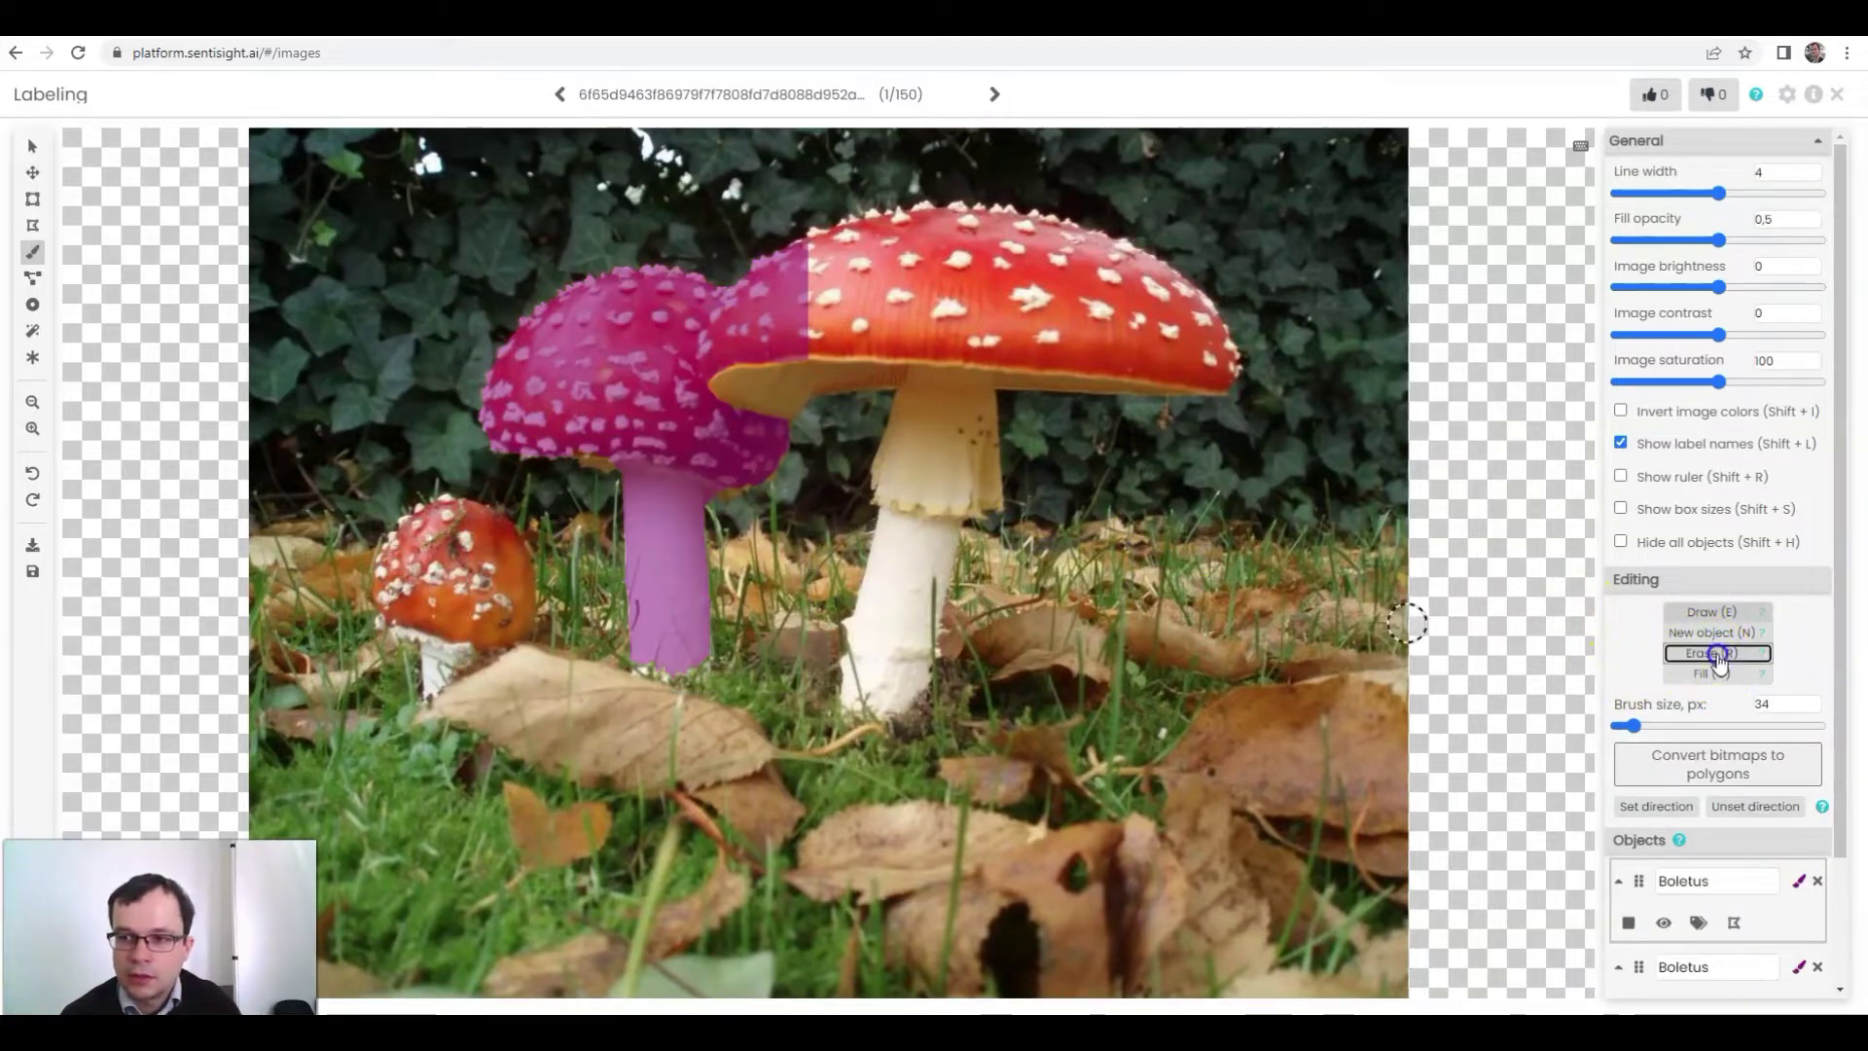
pyautogui.moveTo(763, 297); pyautogui.dragTo(802, 243)
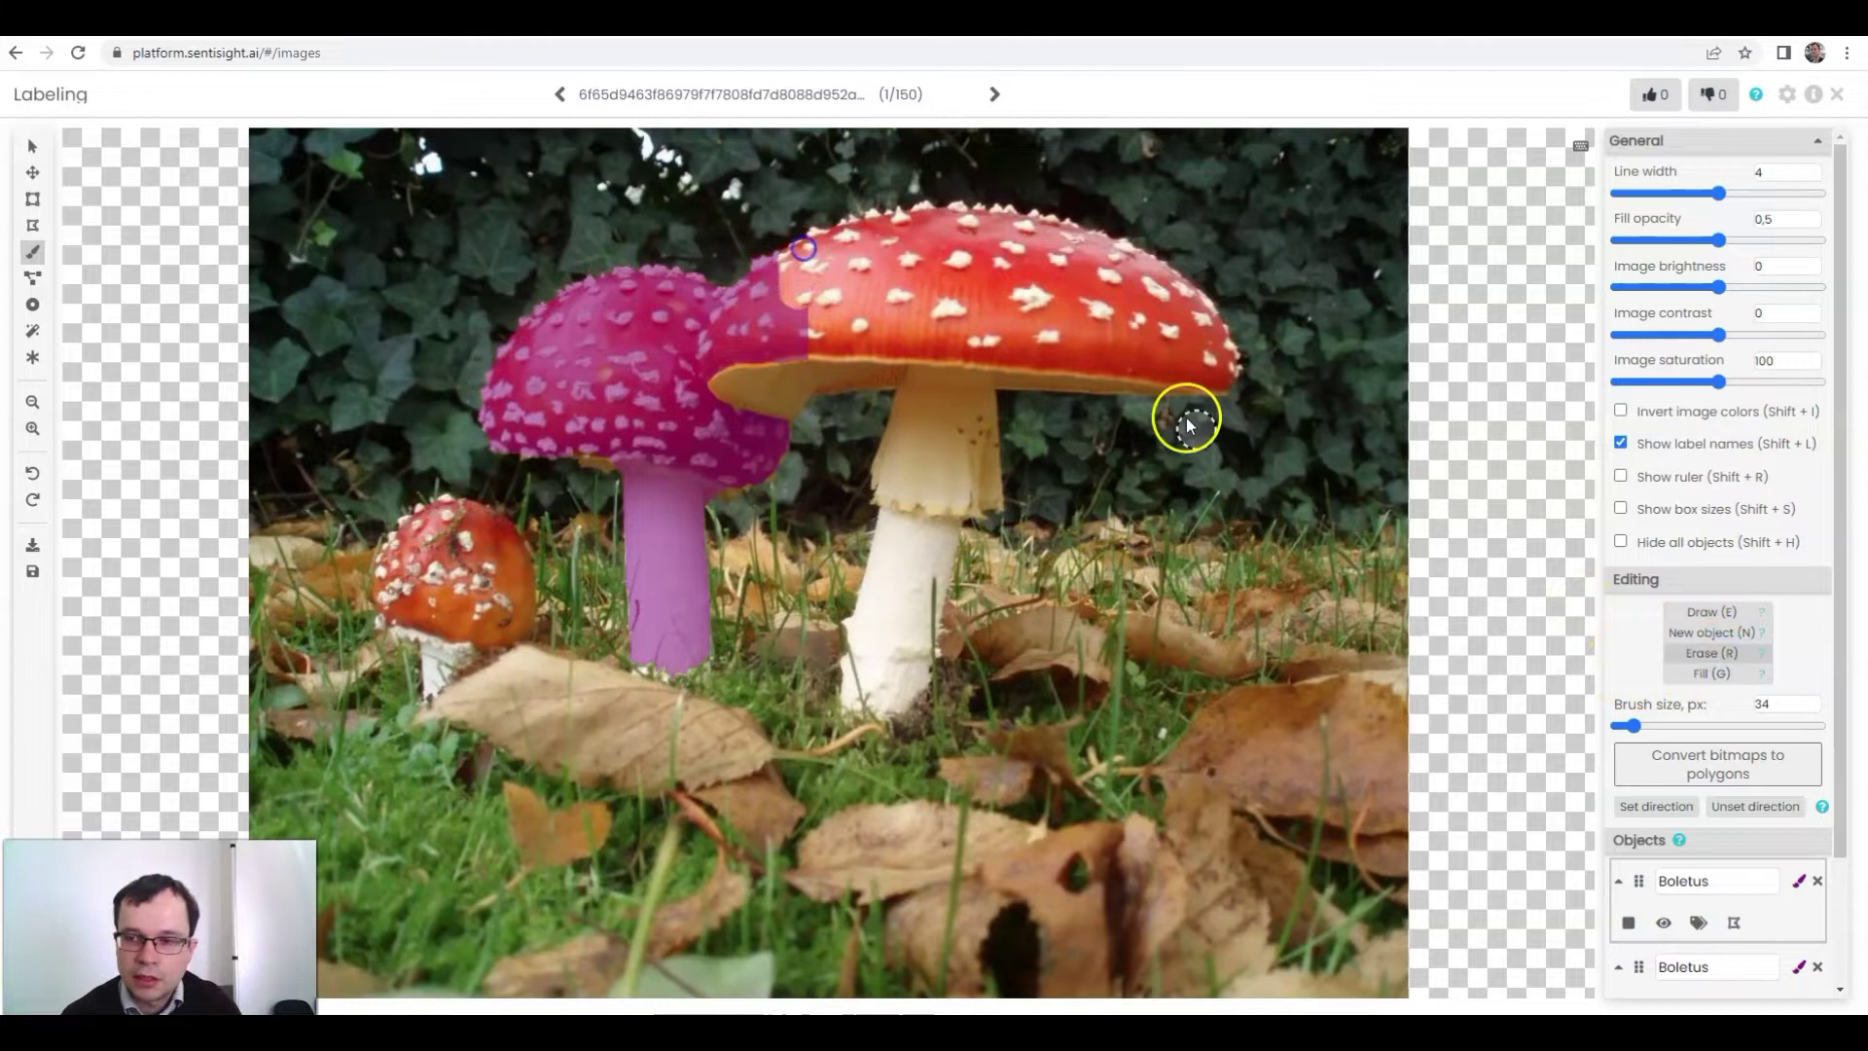
pyautogui.moveTo(1727, 744); pyautogui.dragTo(1663, 726)
pyautogui.moveTo(792, 259); pyautogui.dragTo(797, 316)
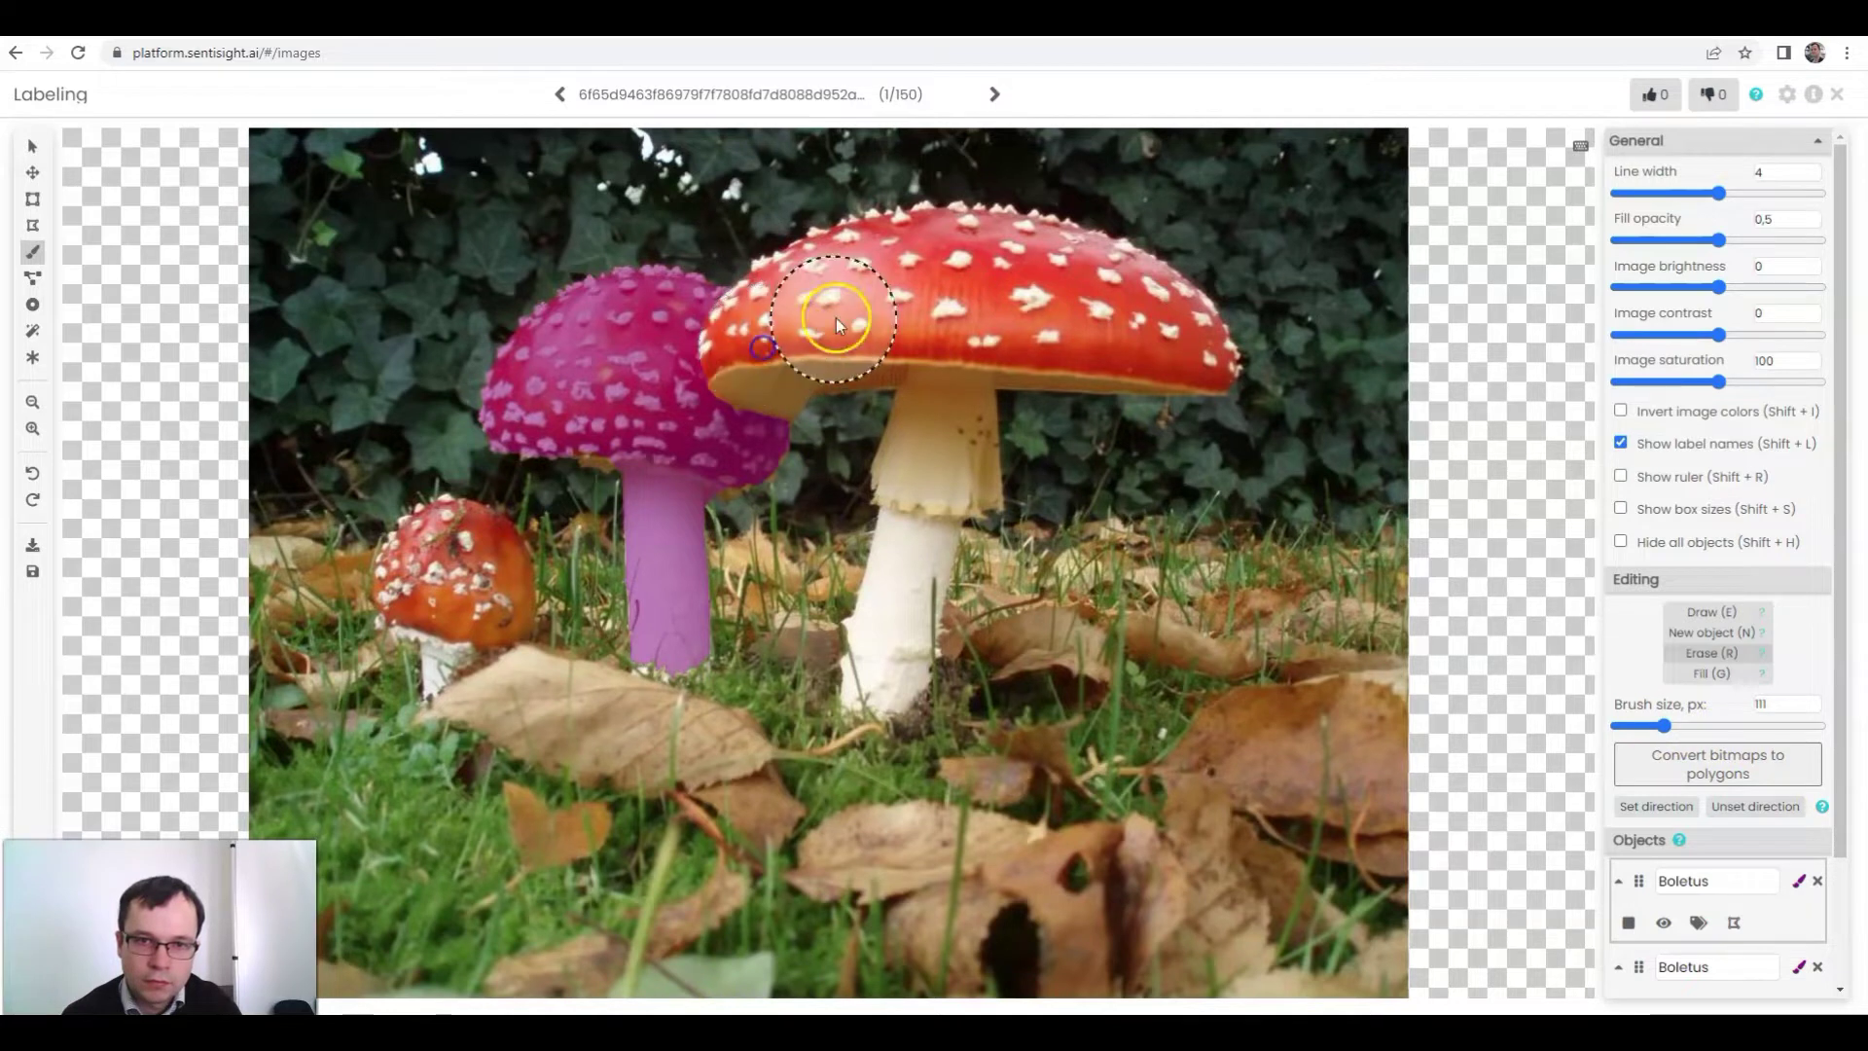
pyautogui.moveTo(834, 312); pyautogui.dragTo(898, 416)
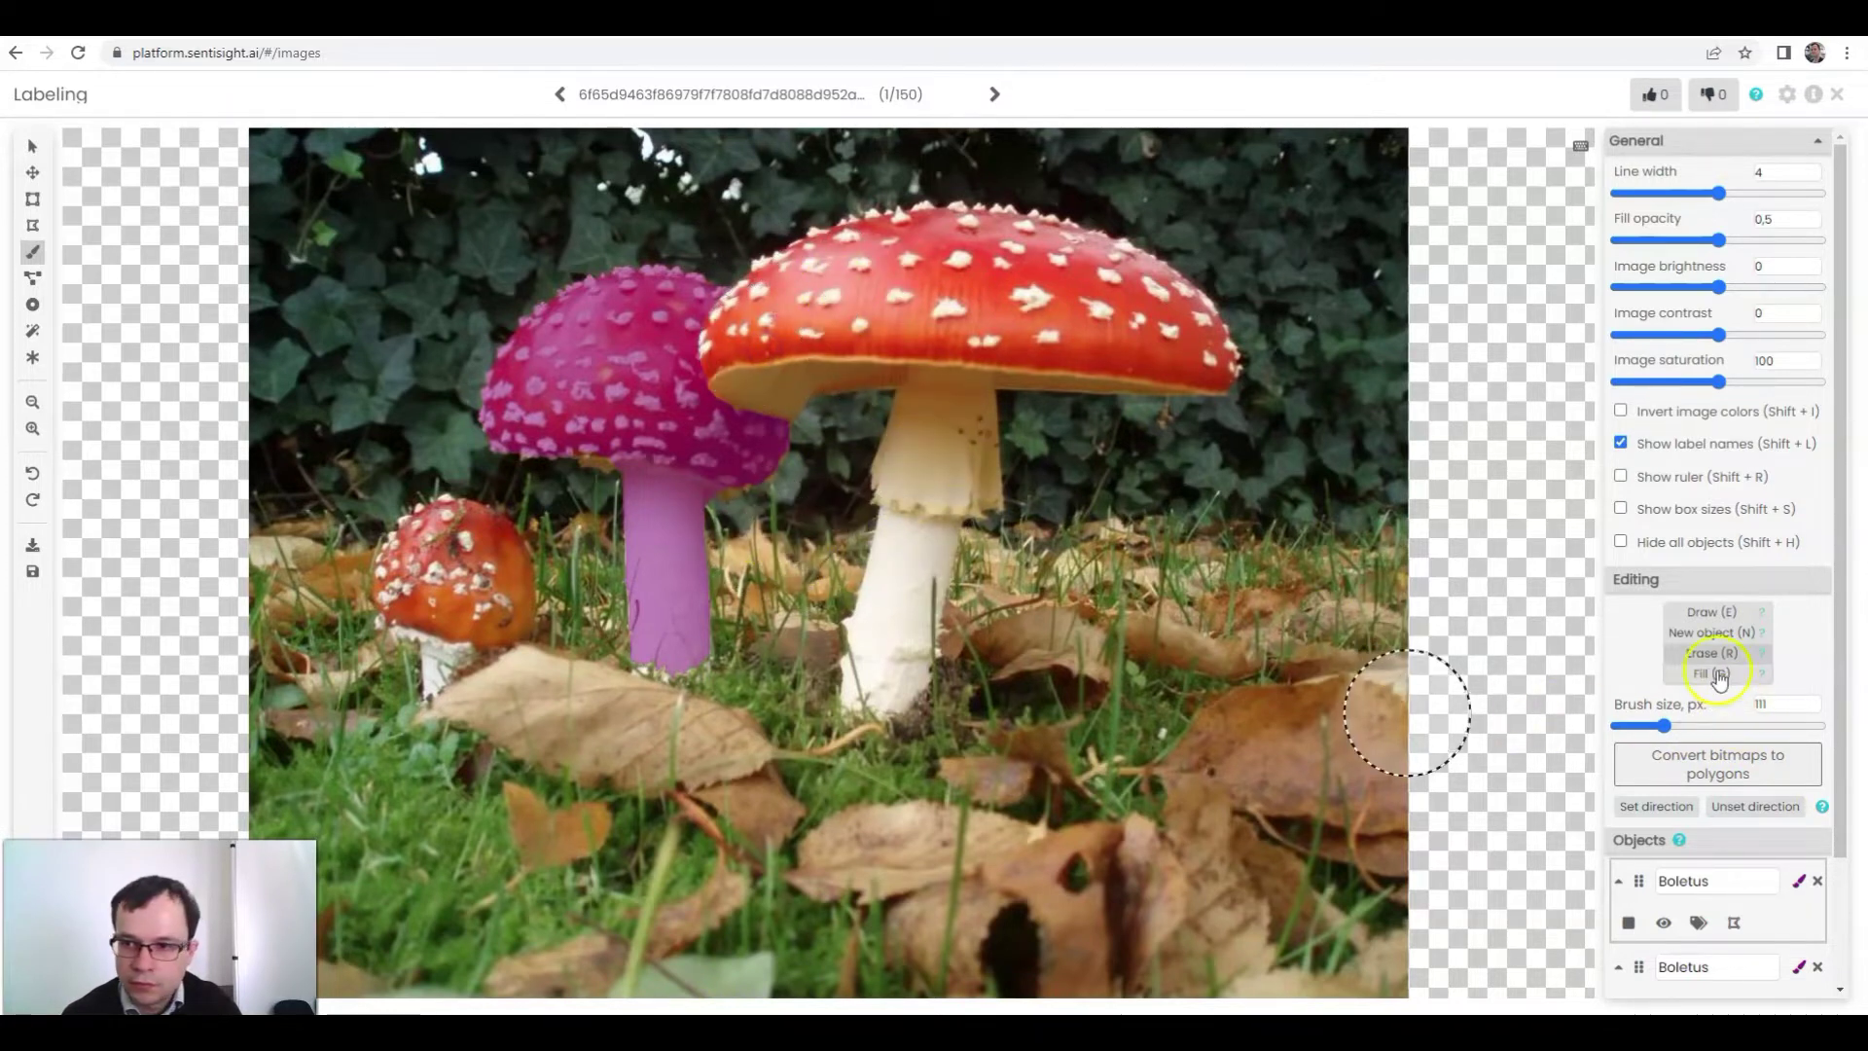
# Step: Shrink the eraser to 16 and make further touch-ups to the mask
pyautogui.moveTo(1665, 726); pyautogui.dragTo(1625, 726)
pyautogui.moveTo(713, 504)
pyautogui.mouseDown()
pyautogui.moveTo(801, 574)
pyautogui.moveTo(903, 601)
pyautogui.moveTo(1418, 647)
pyautogui.moveTo(1274, 654)
pyautogui.mouseUp()
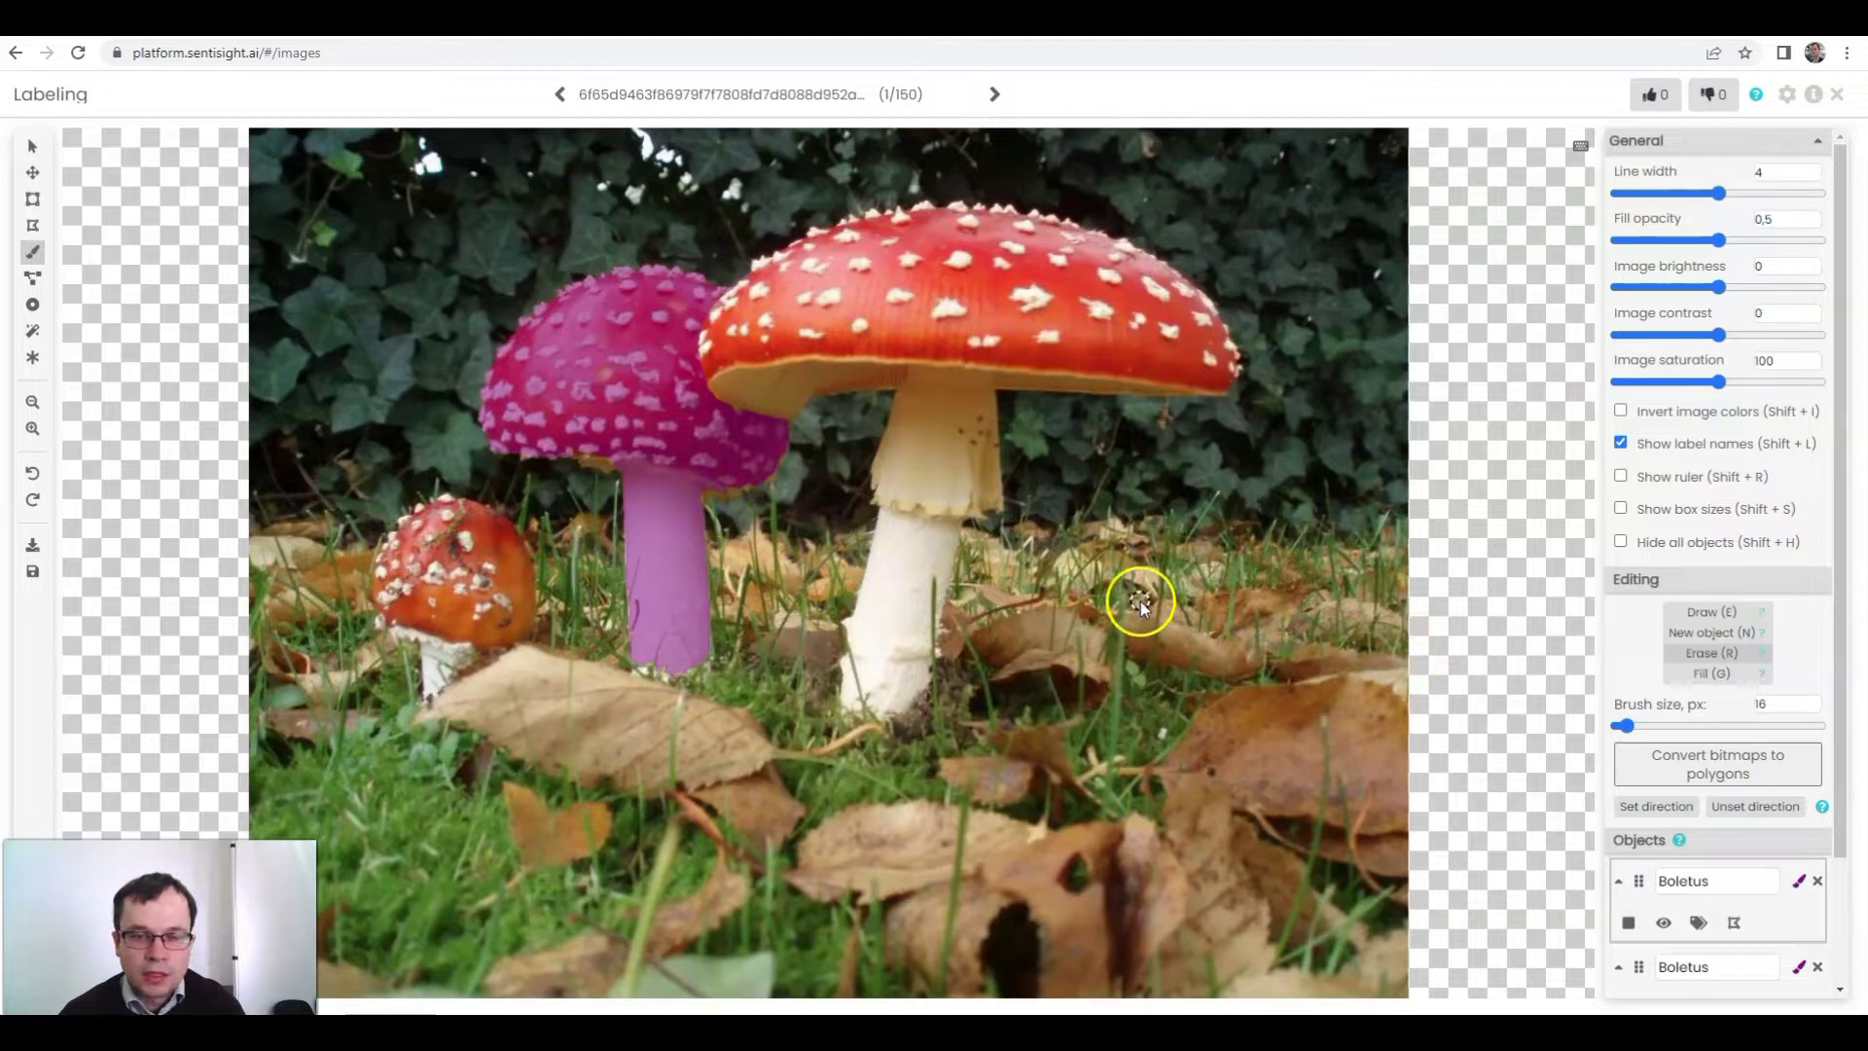
pyautogui.moveTo(1140, 602)
pyautogui.mouseDown()
pyautogui.moveTo(445, 574)
pyautogui.moveTo(396, 596)
pyautogui.moveTo(451, 613)
pyautogui.mouseUp()
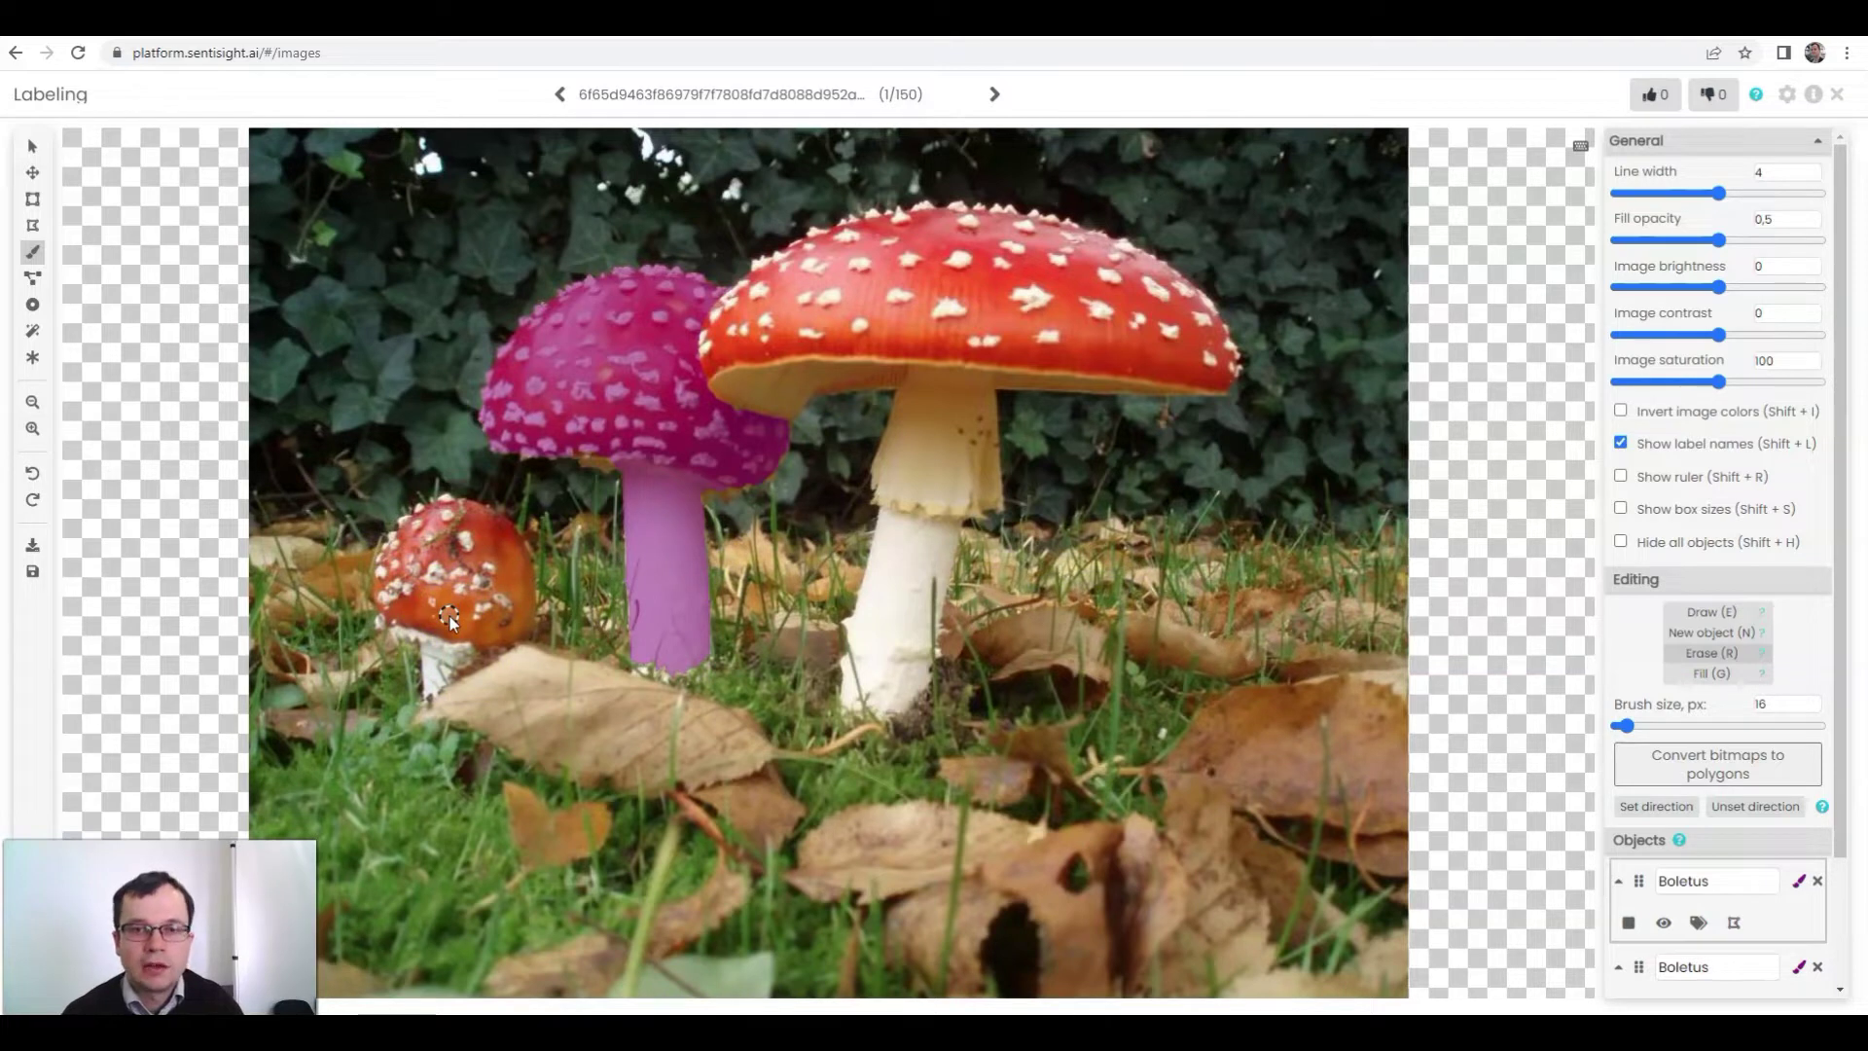
pyautogui.click(379, 658)
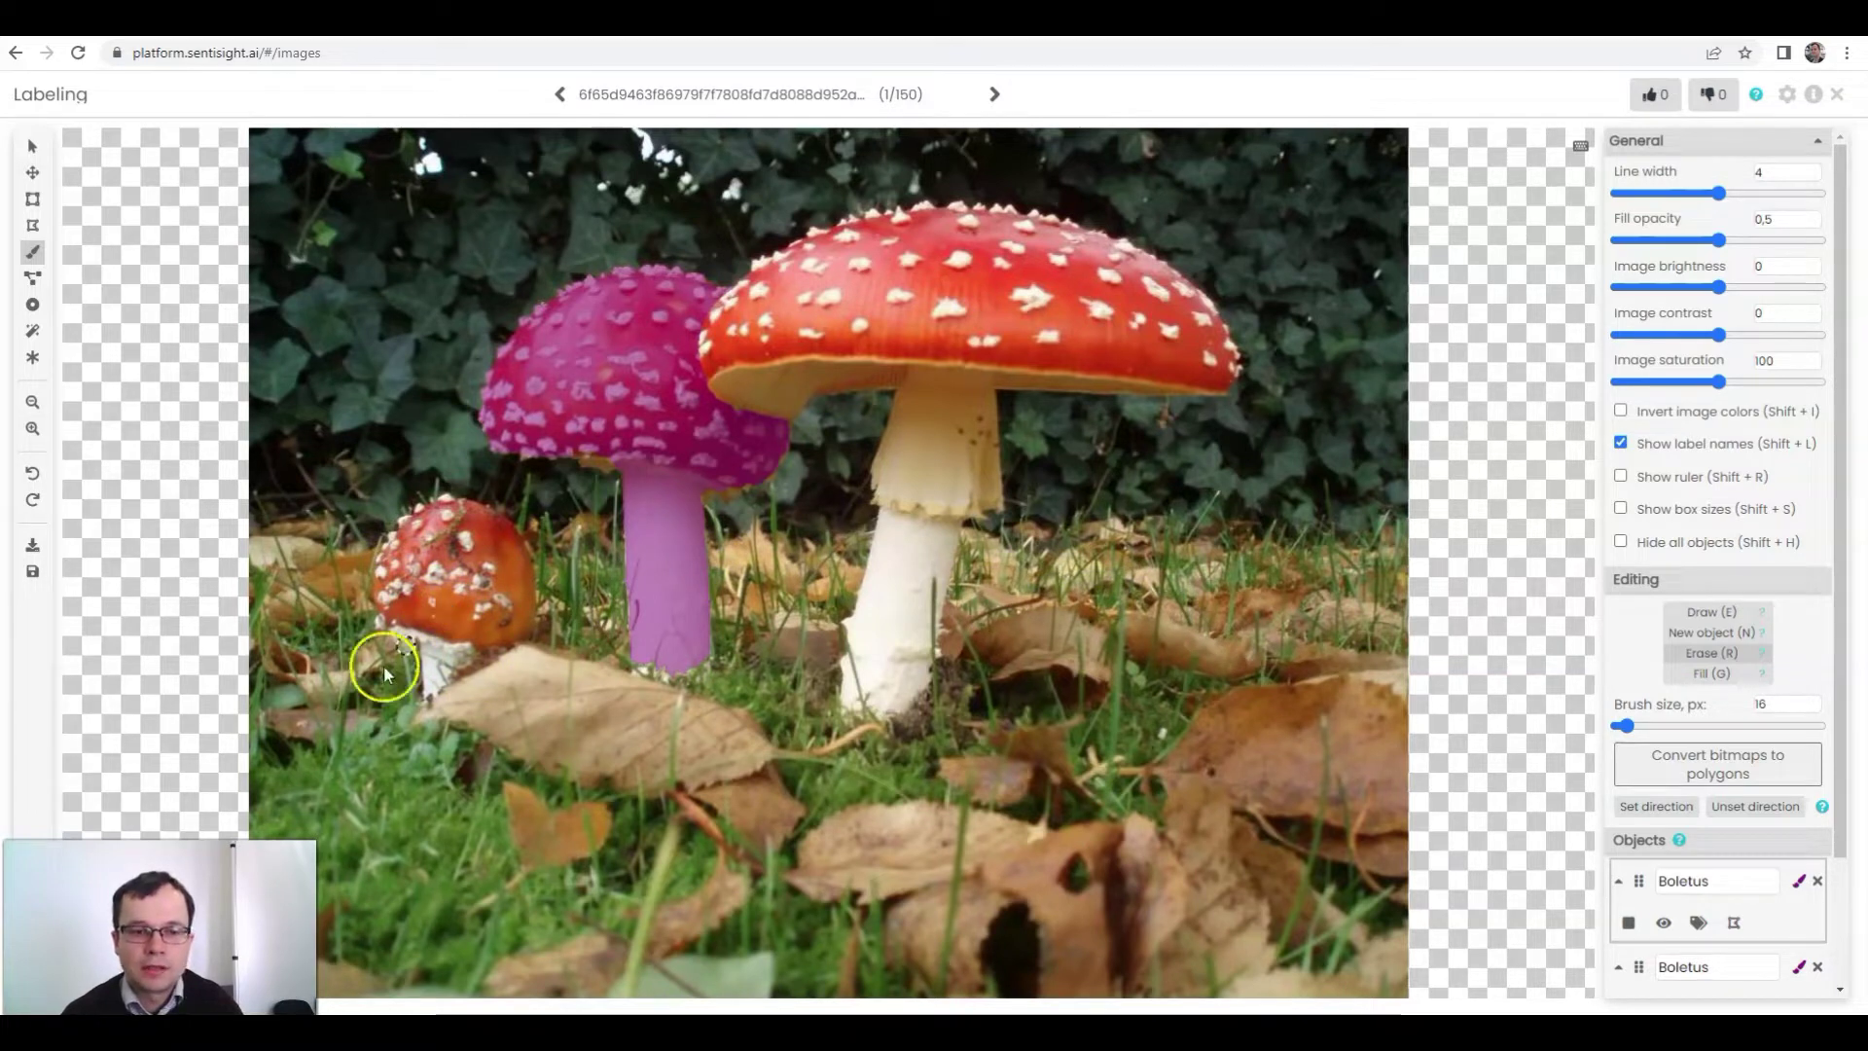
pyautogui.click(1030, 756)
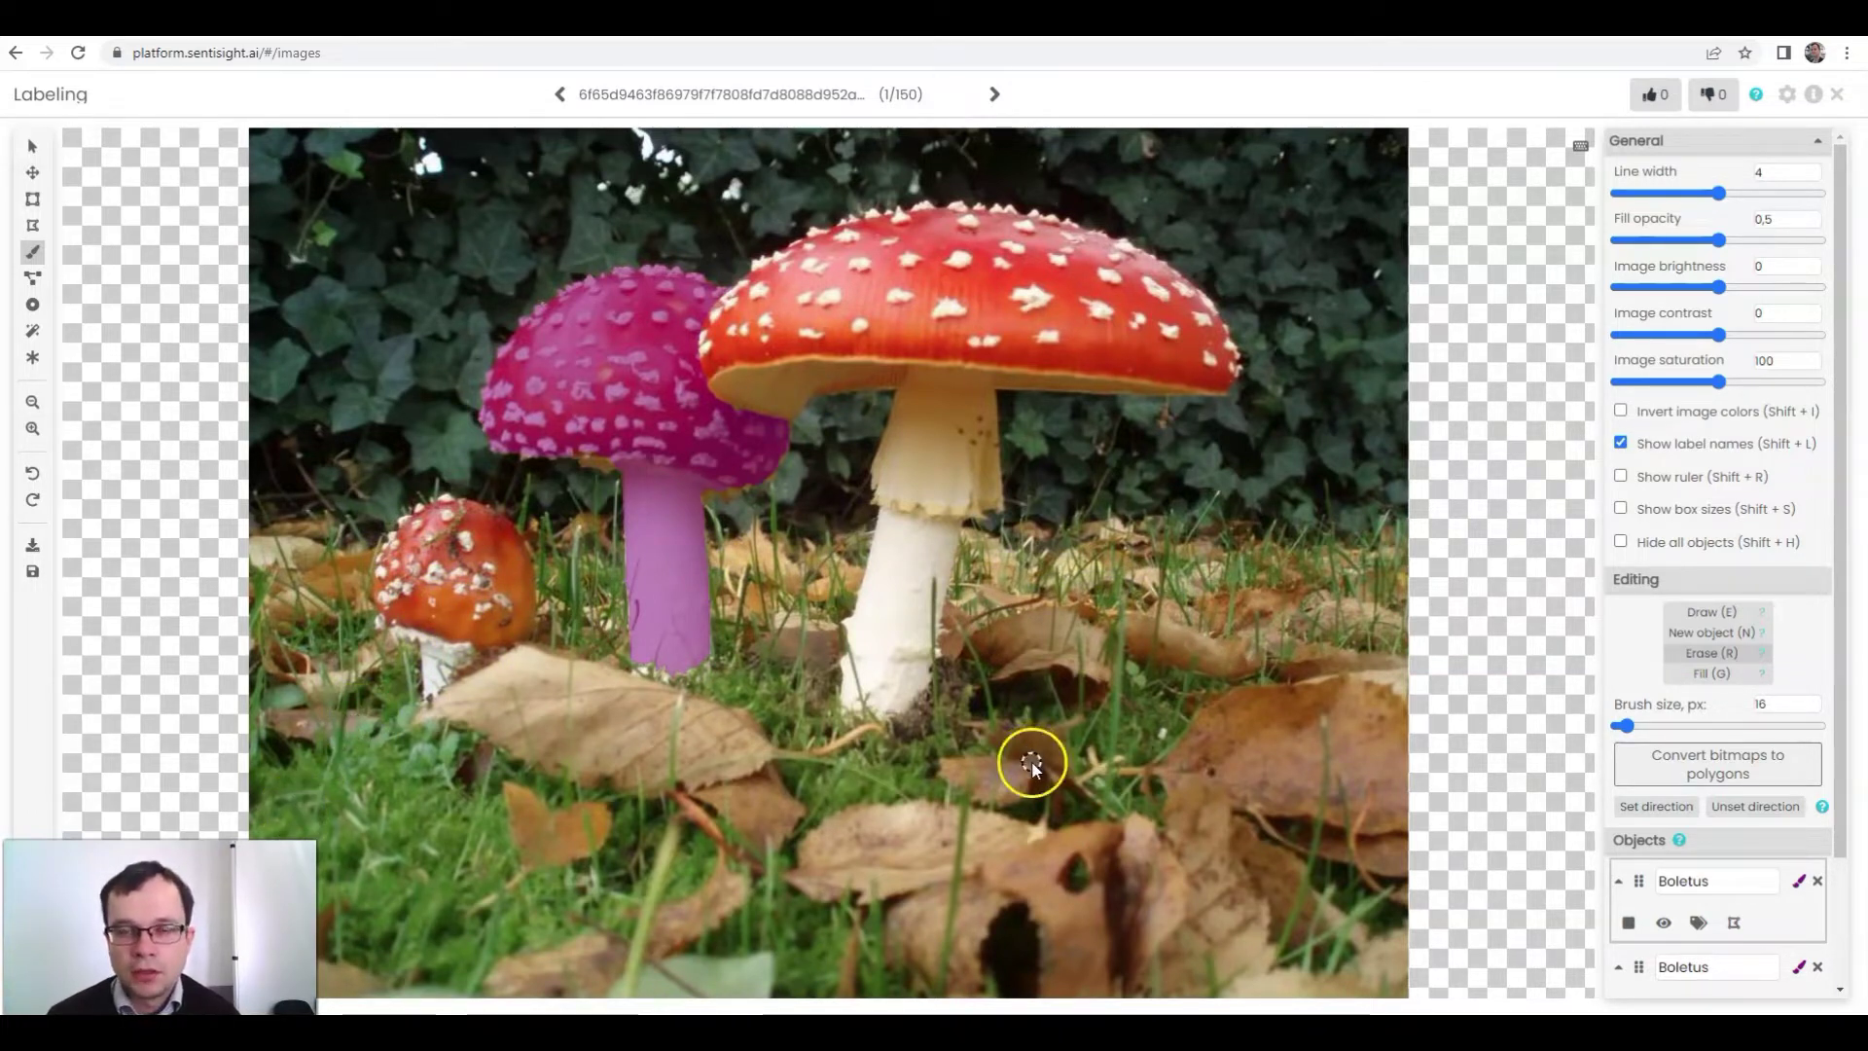
pyautogui.moveTo(1031, 760); pyautogui.dragTo(1026, 750)
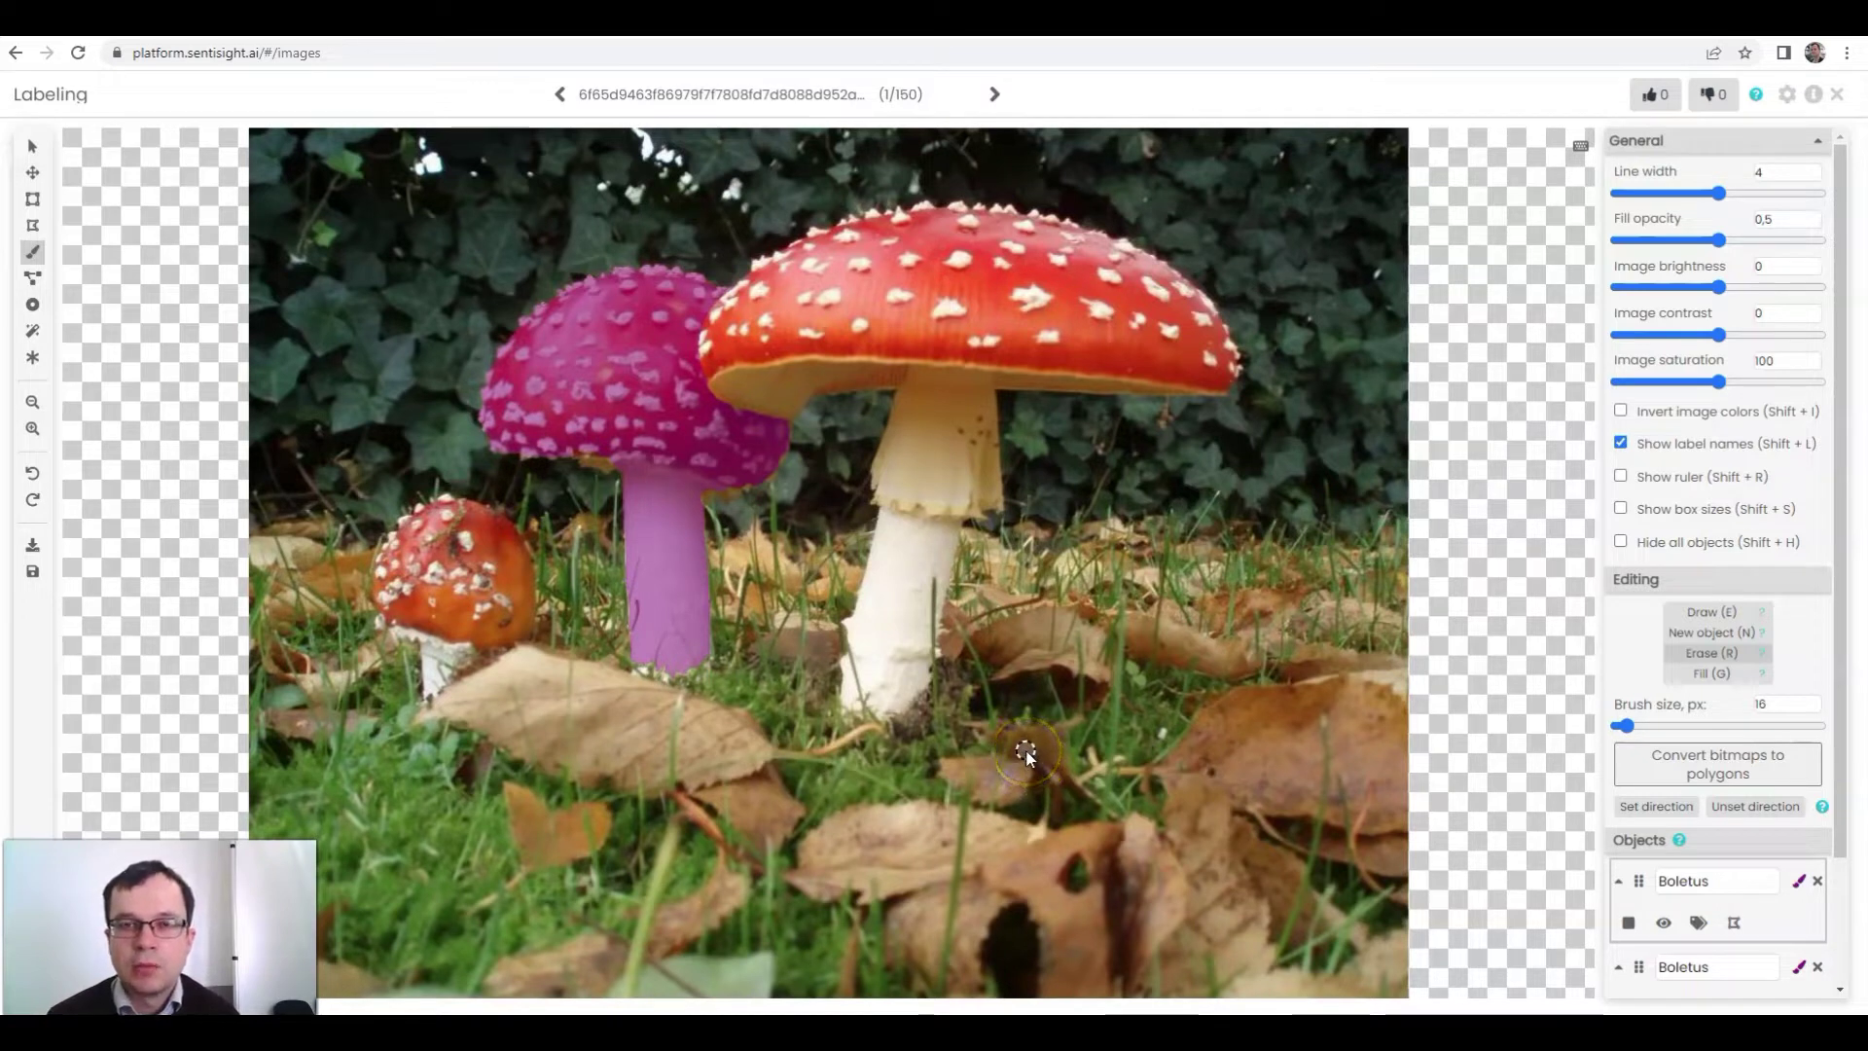
pyautogui.moveTo(1095, 750); pyautogui.dragTo(1304, 765)
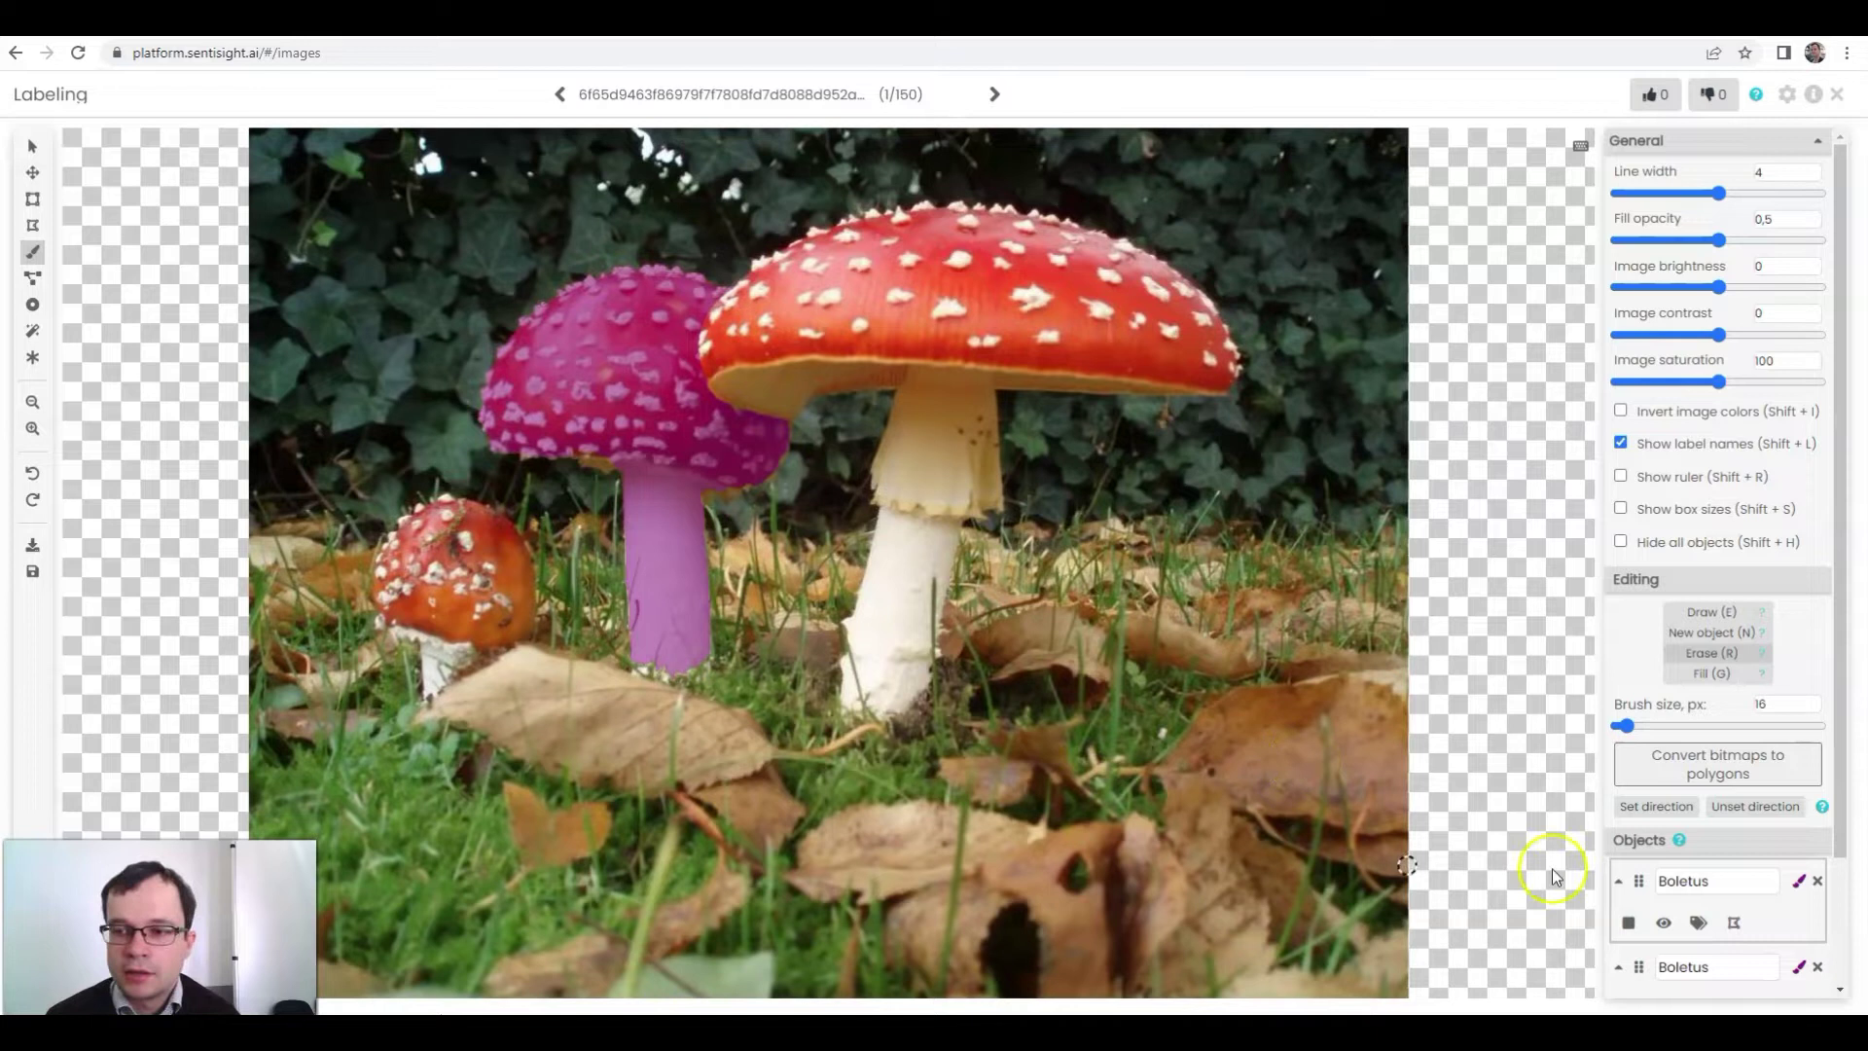
# Step: Rename the first mushroom object from Boletus to Fly Agaric
pyautogui.click(1707, 880)
pyautogui.doubleClick(1707, 880)
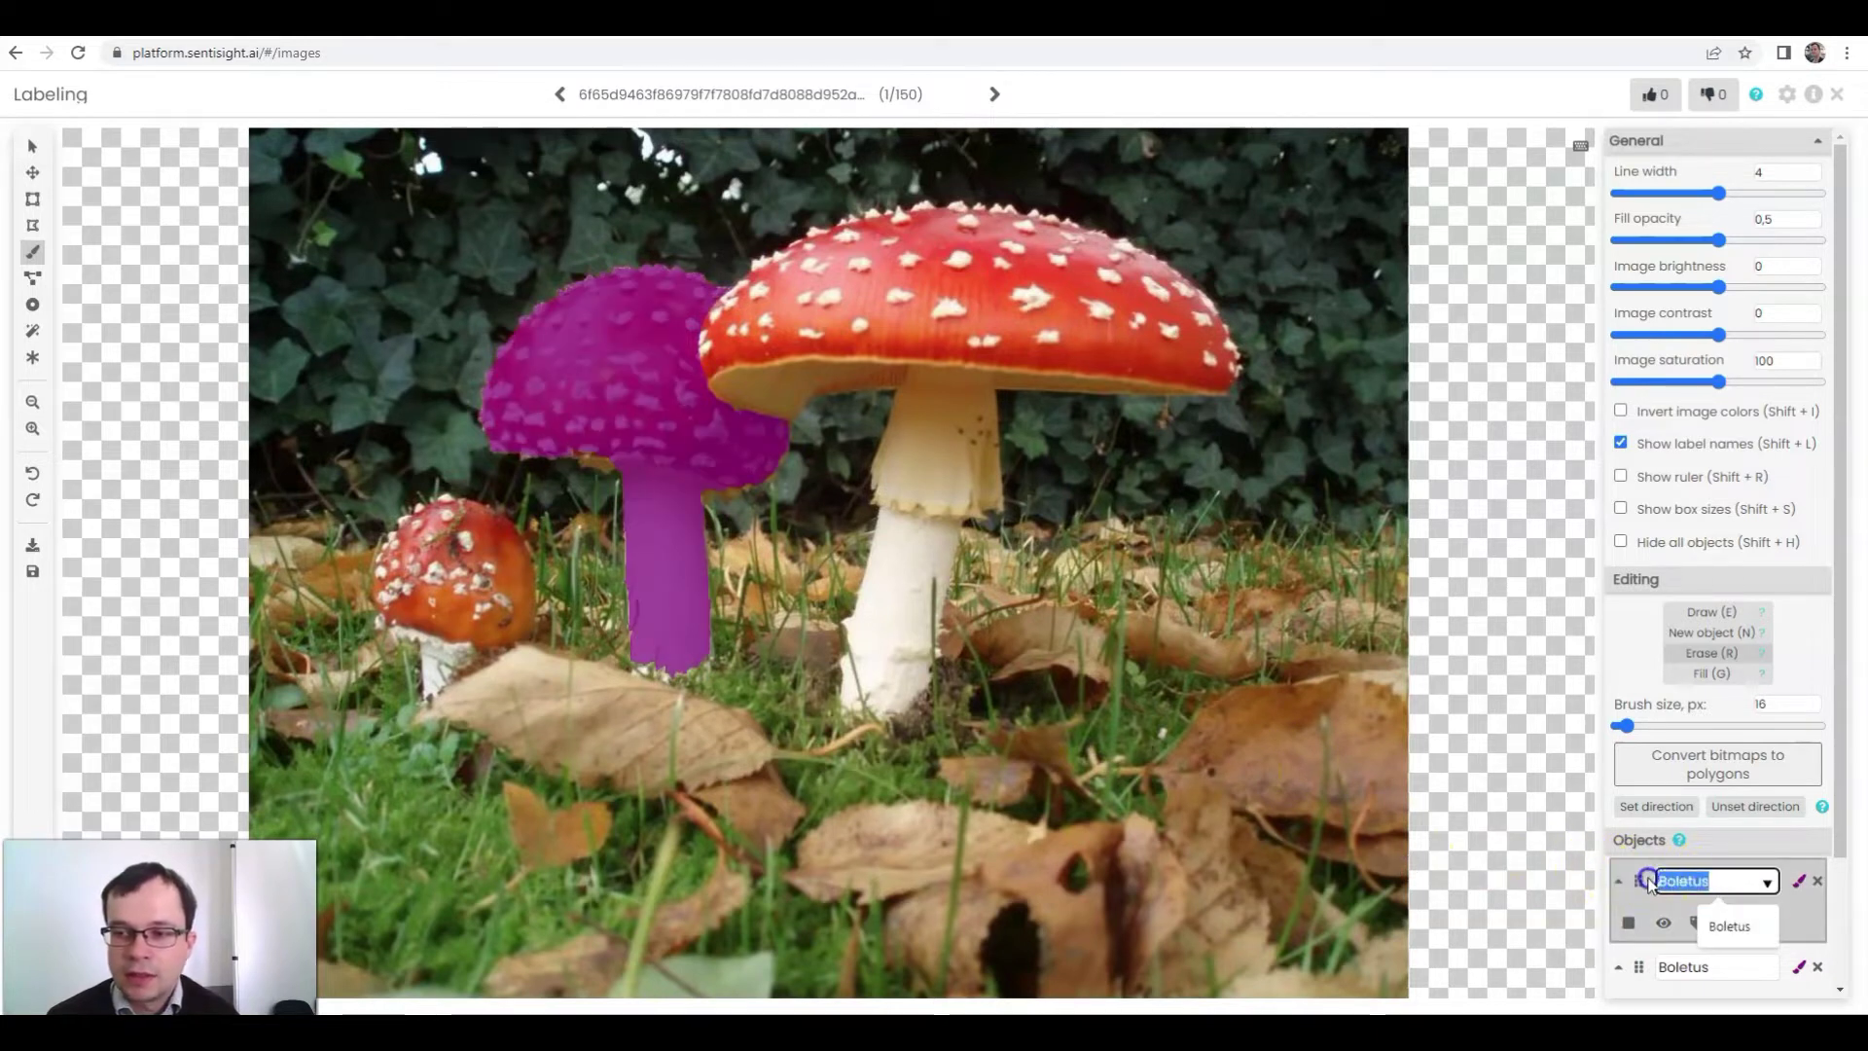
pyautogui.click(1539, 867)
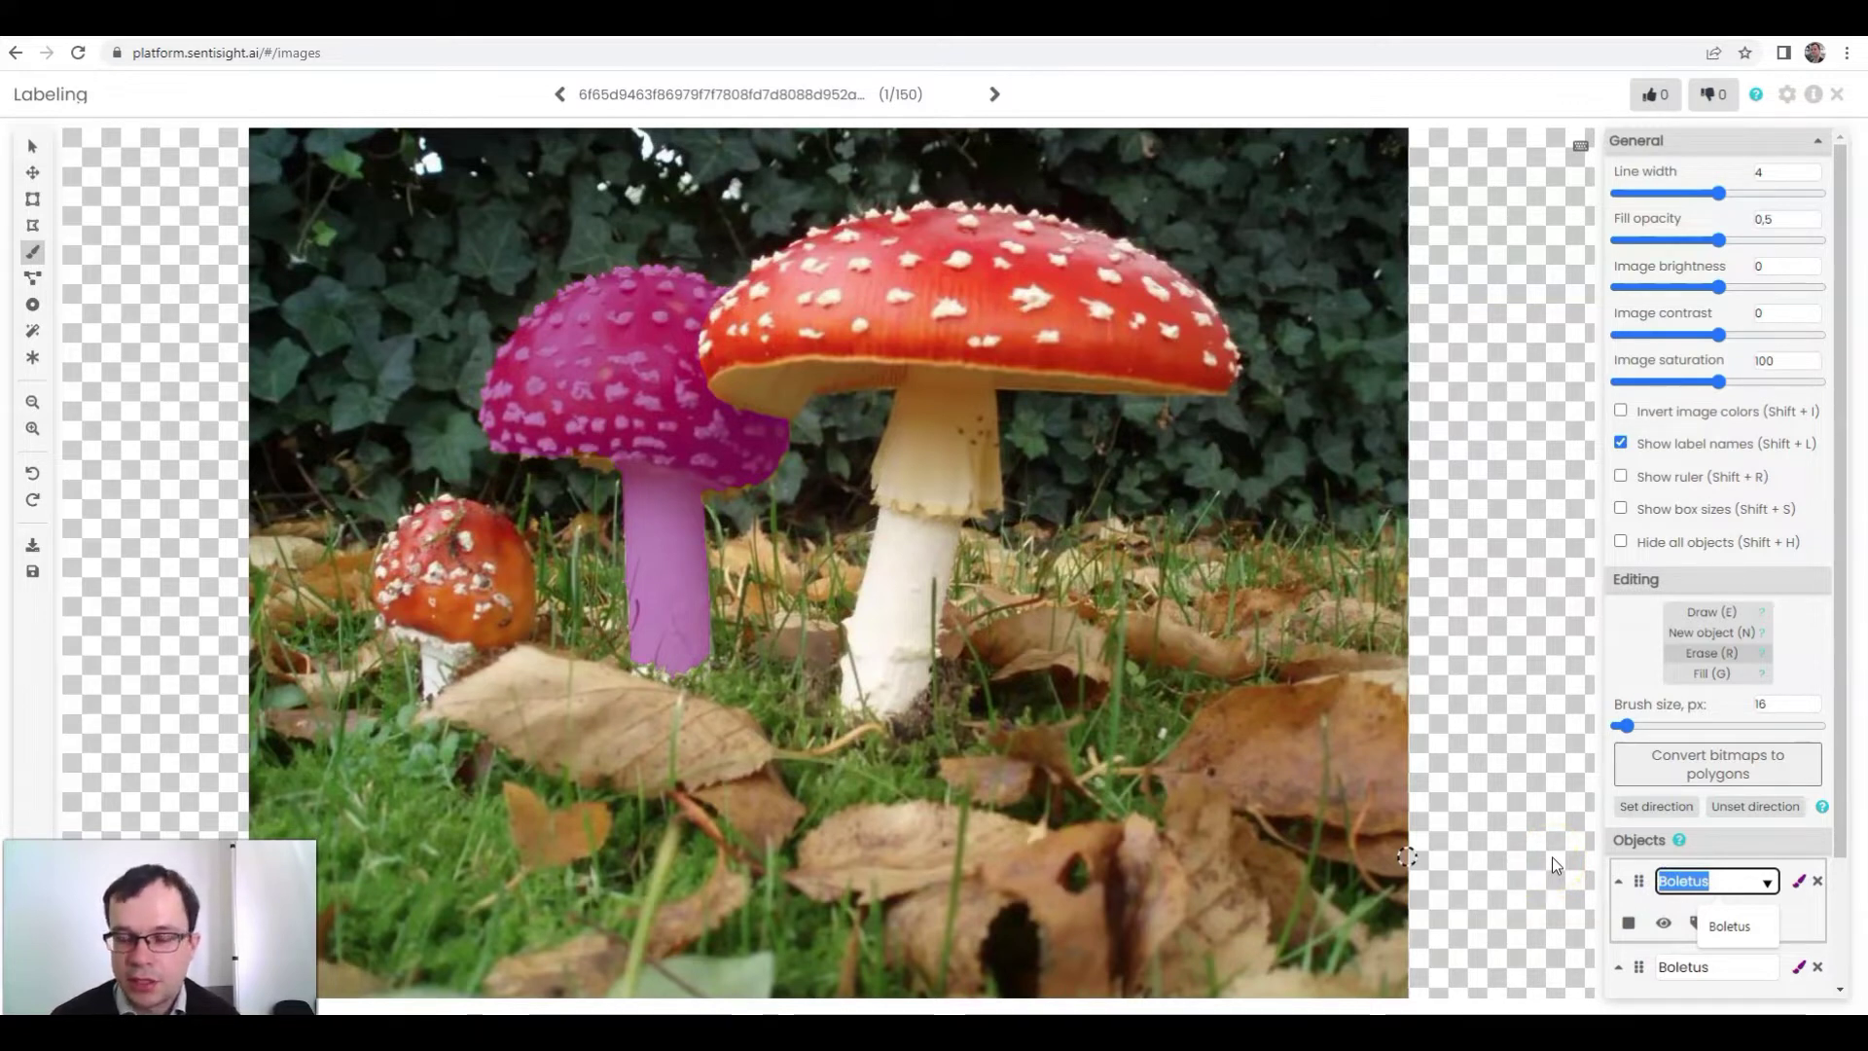
pyautogui.write('Fl')
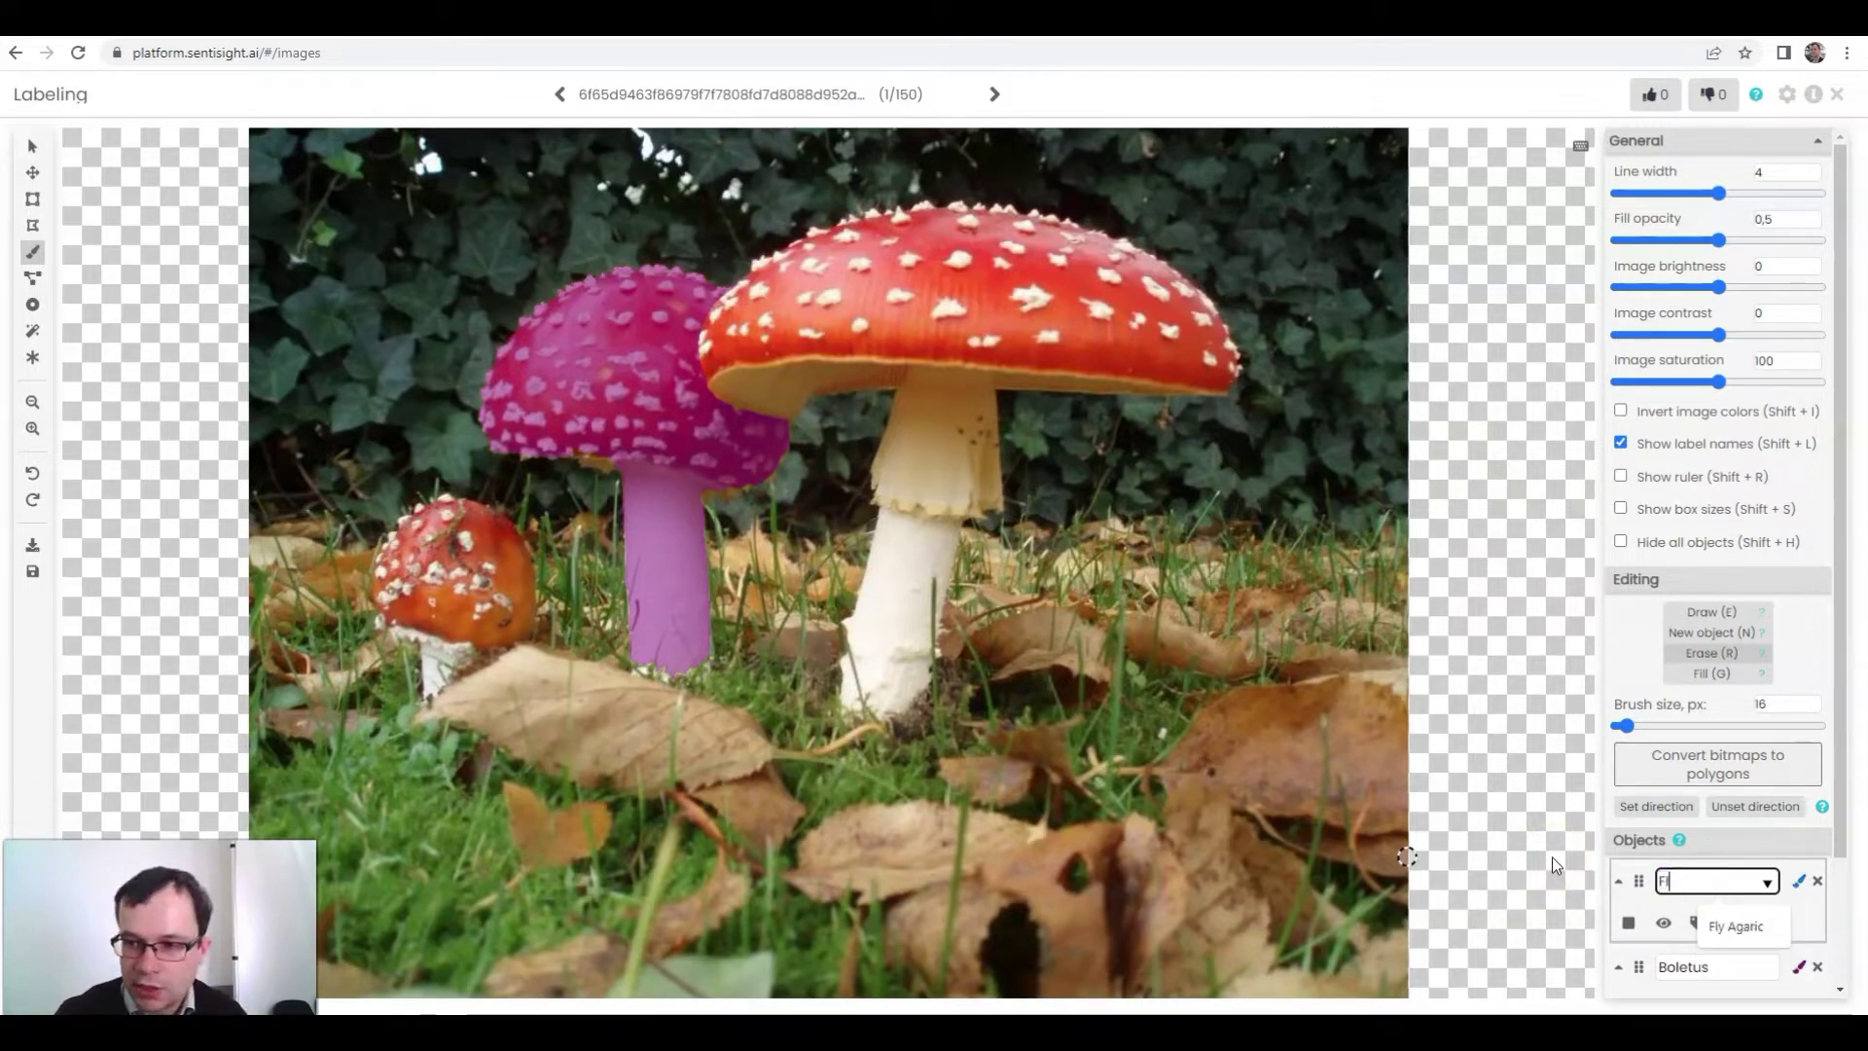
pyautogui.click(1567, 850)
# Step: Rename the second Boletus object to Fly Agaric as well
pyautogui.click(1724, 922)
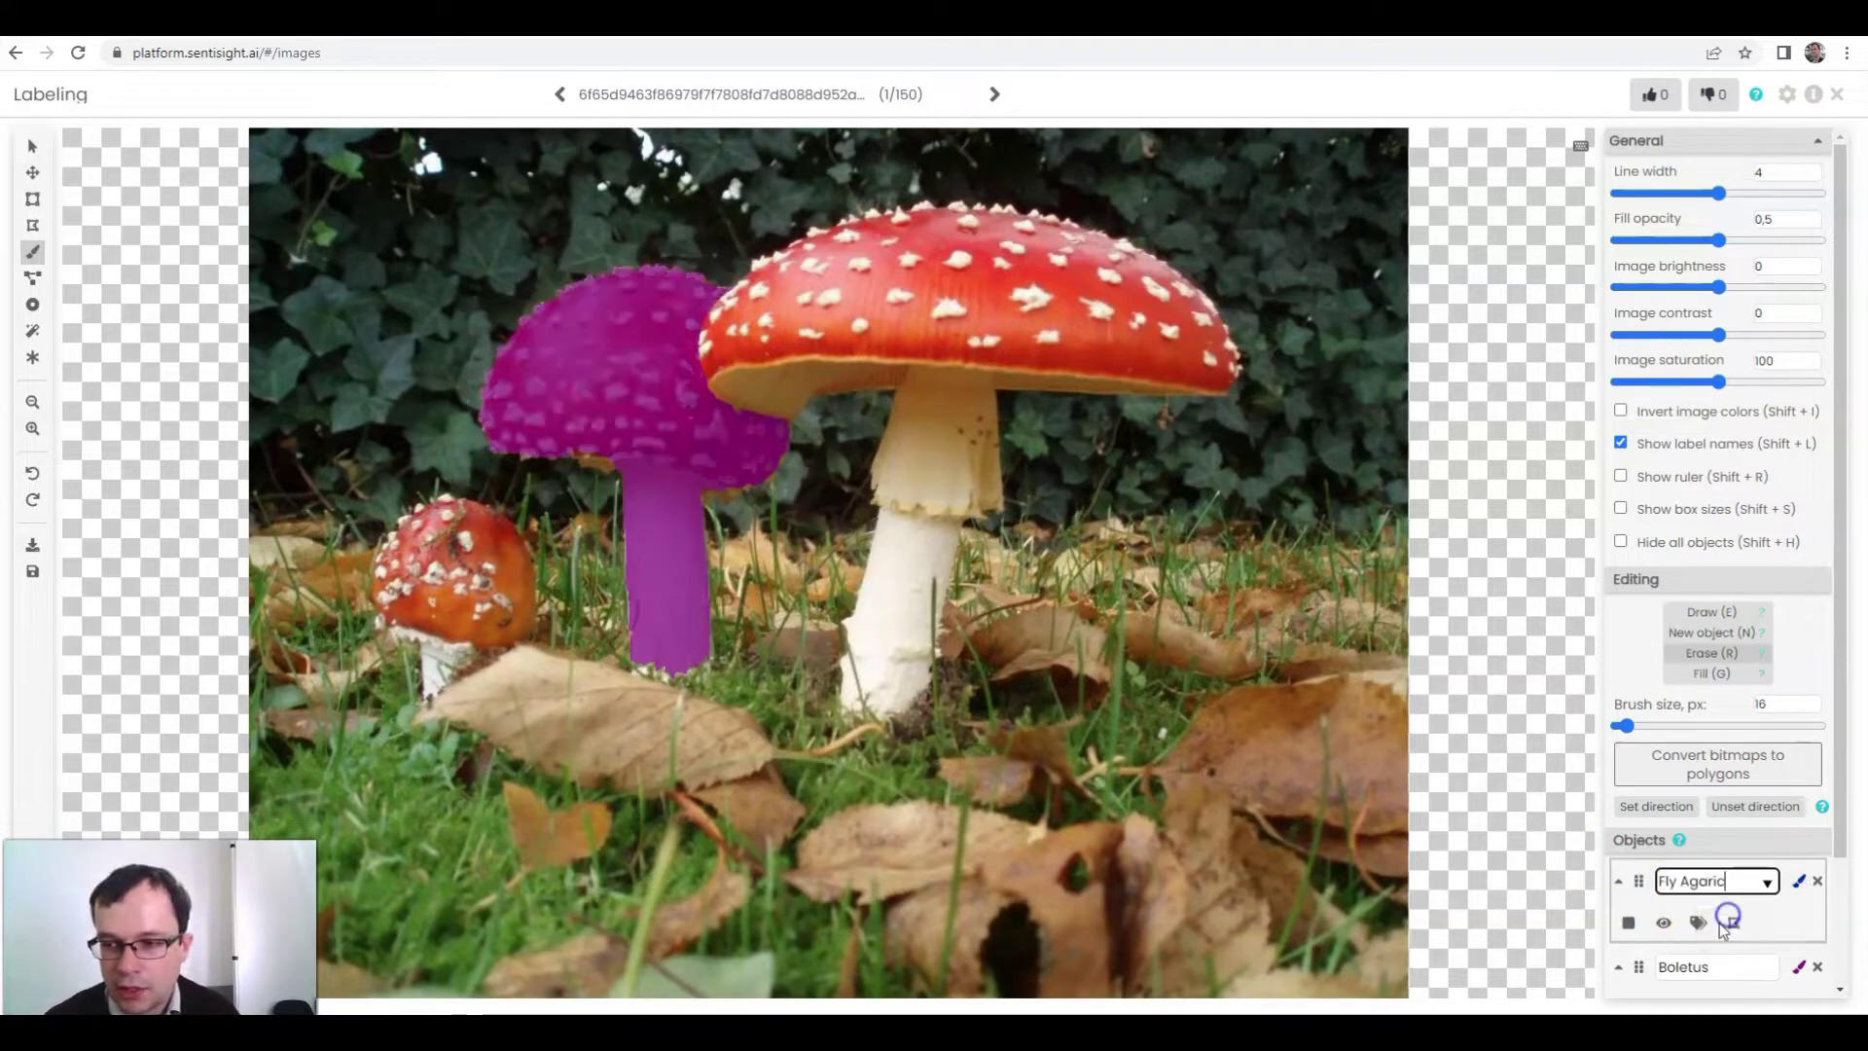
pyautogui.click(1639, 966)
pyautogui.write('Fly')
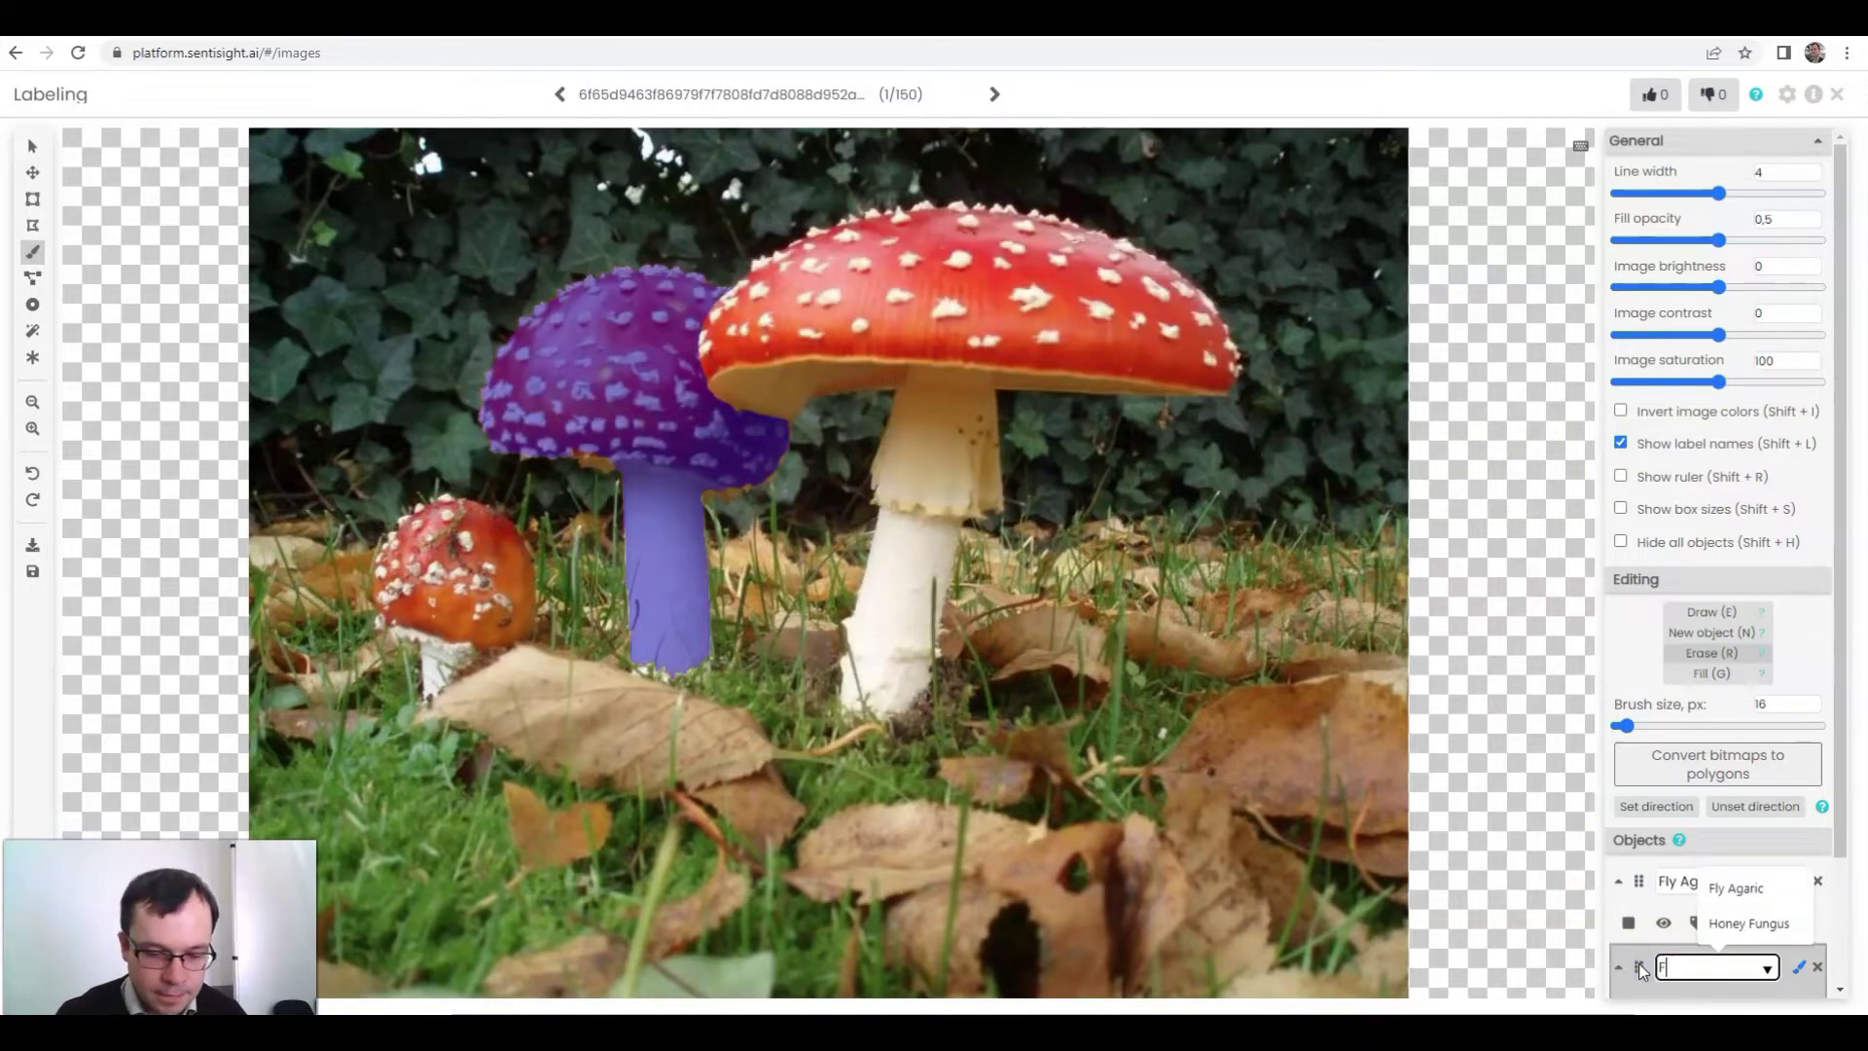
pyautogui.click(1735, 924)
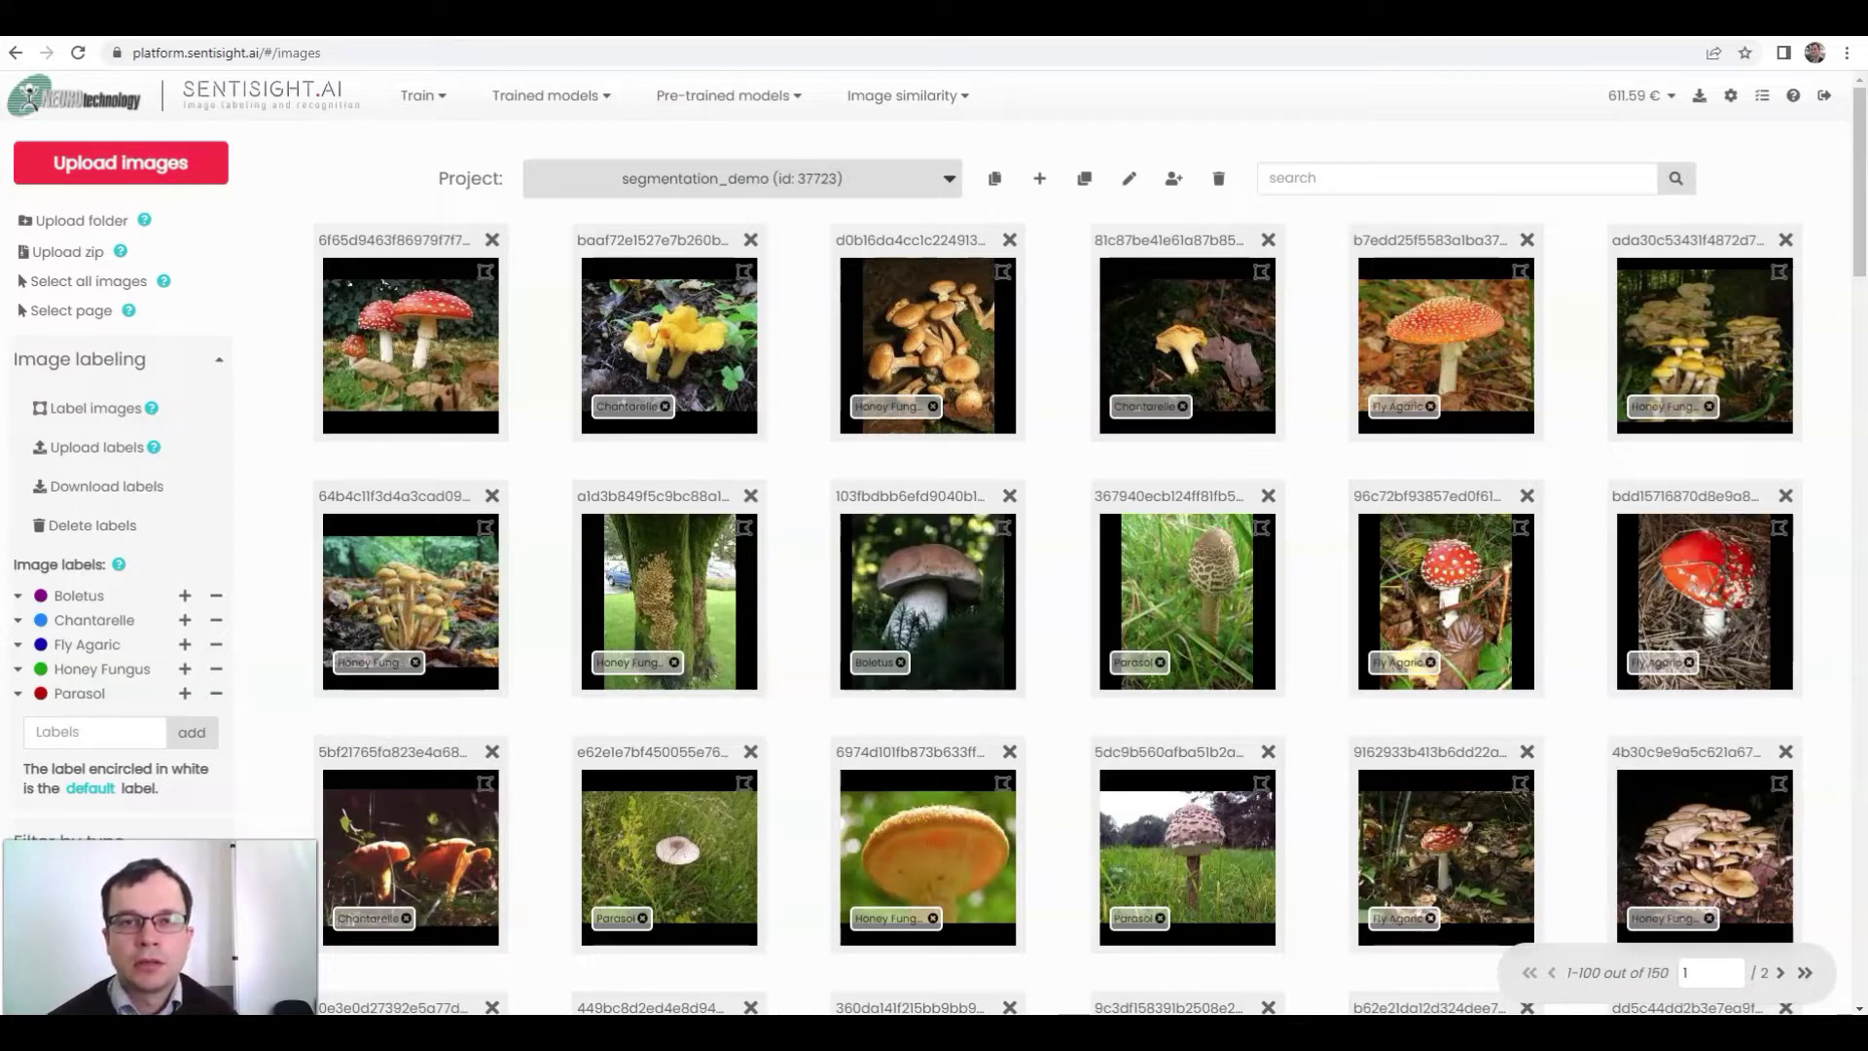
# Step: Train a new instance segmentation model, declining sample models and accepting the 21.60 EUR charge
pyautogui.click(419, 98)
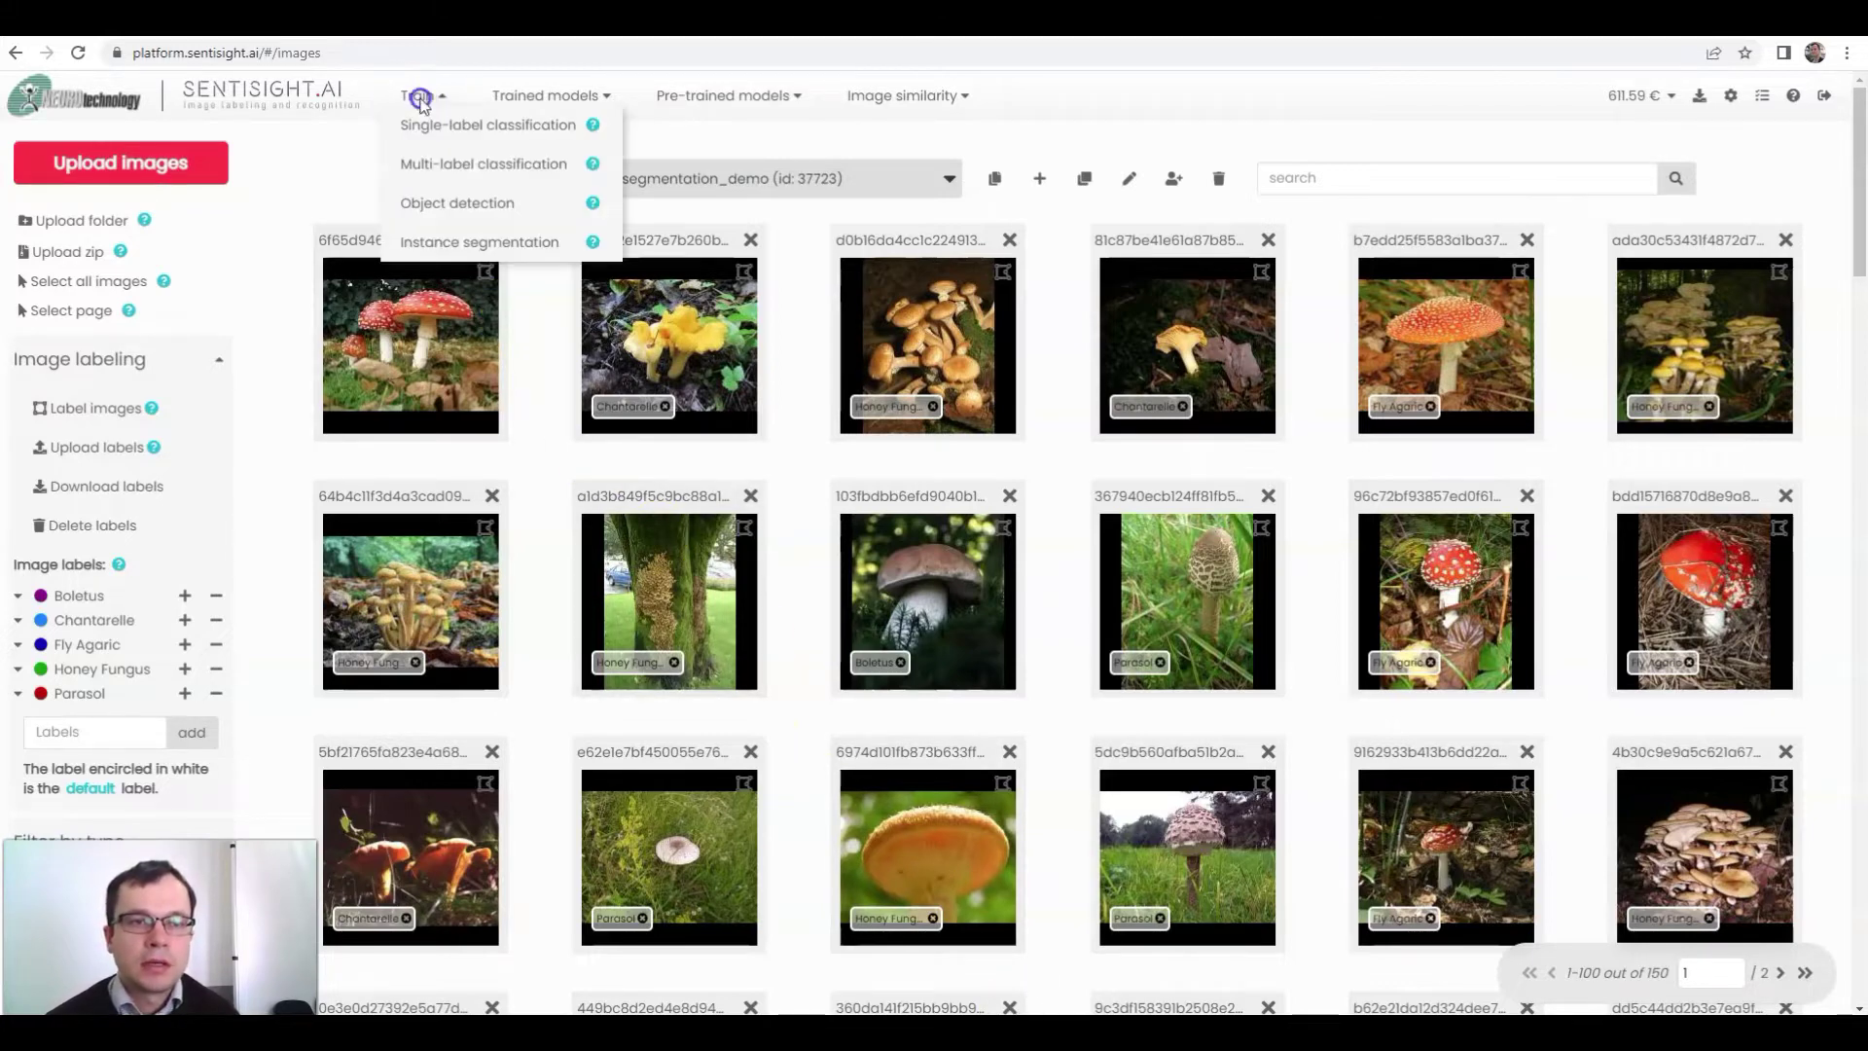
pyautogui.click(461, 242)
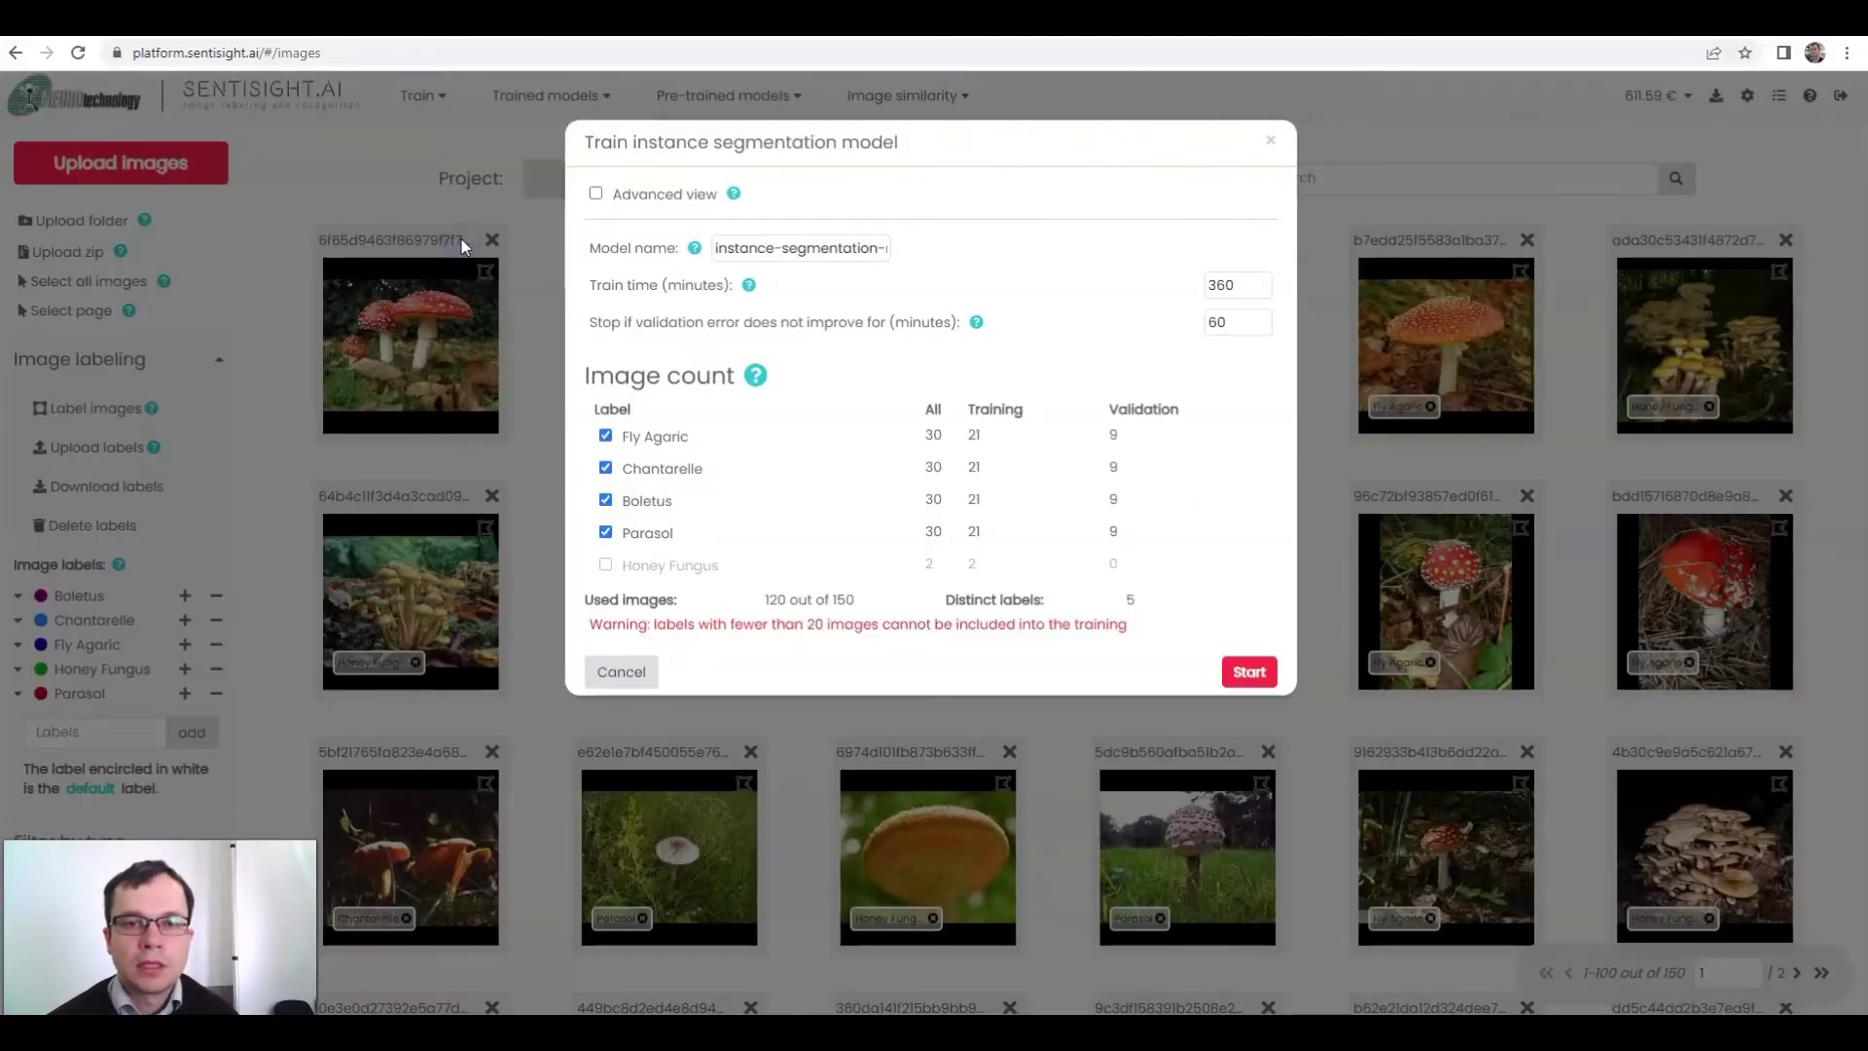
pyautogui.click(596, 193)
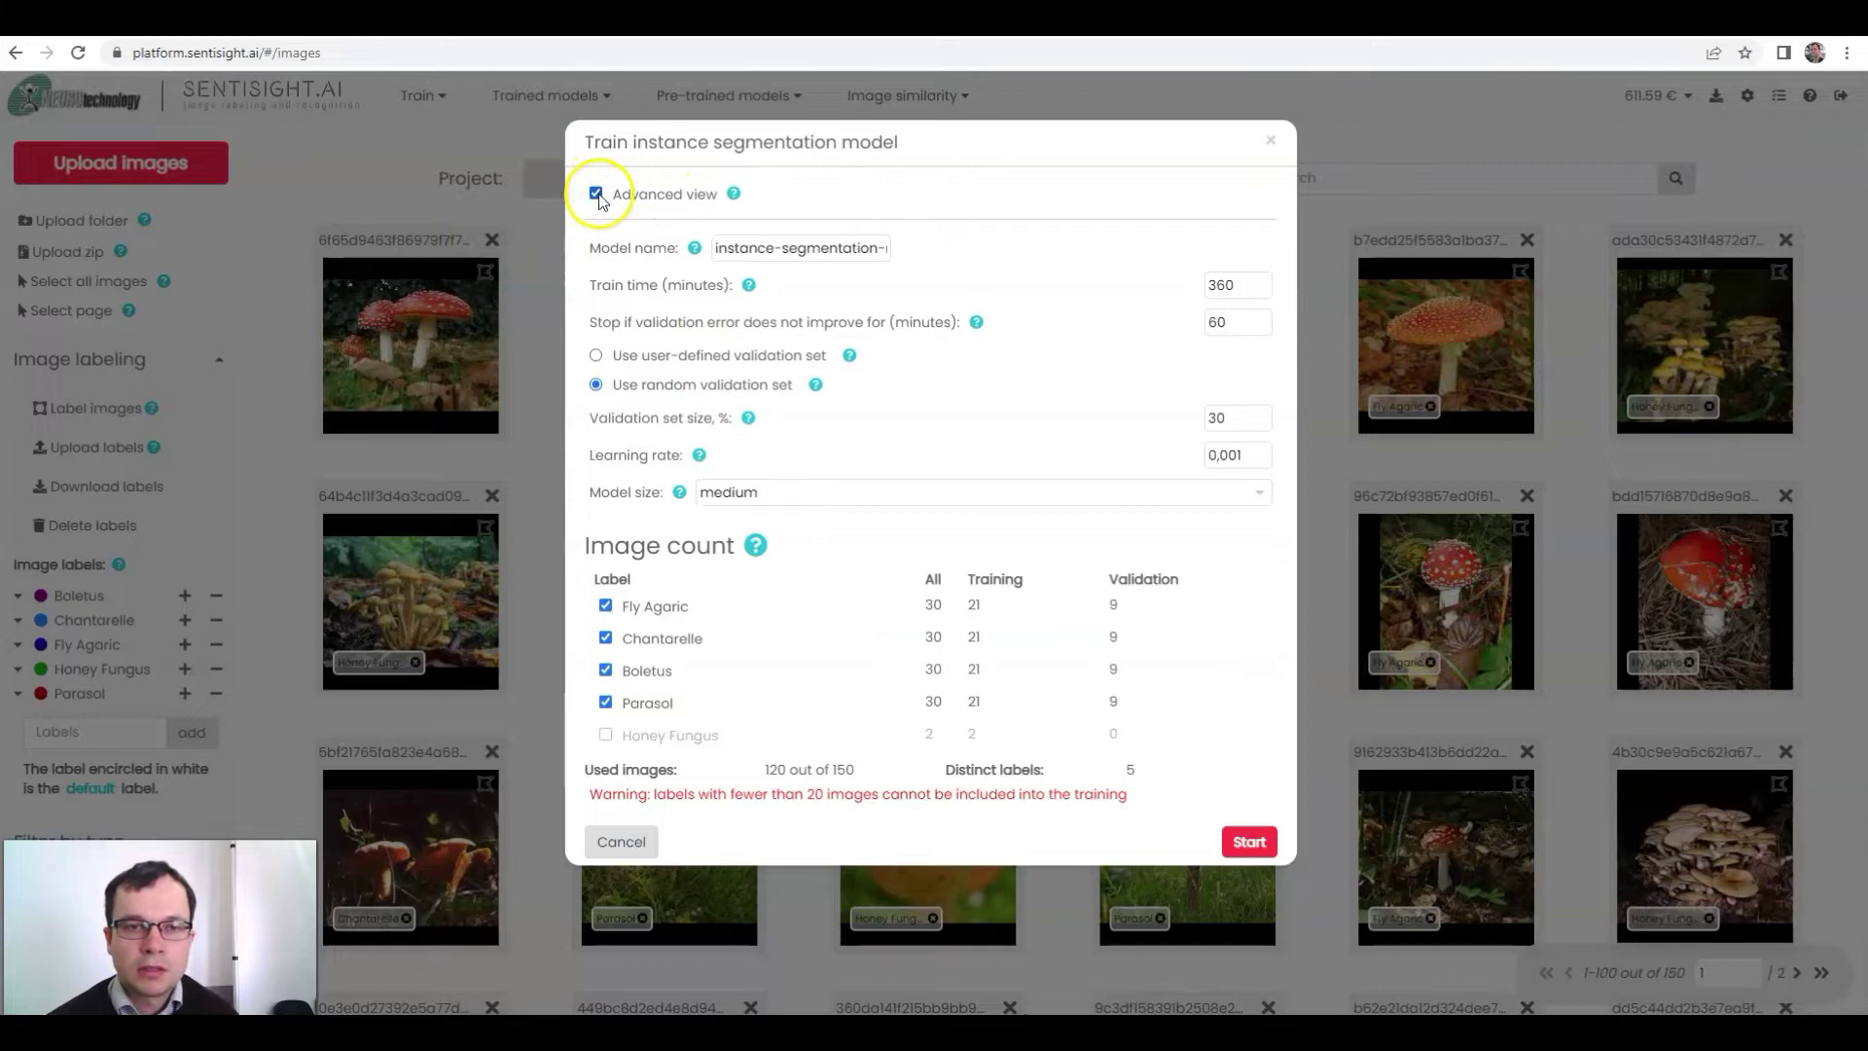
pyautogui.click(595, 193)
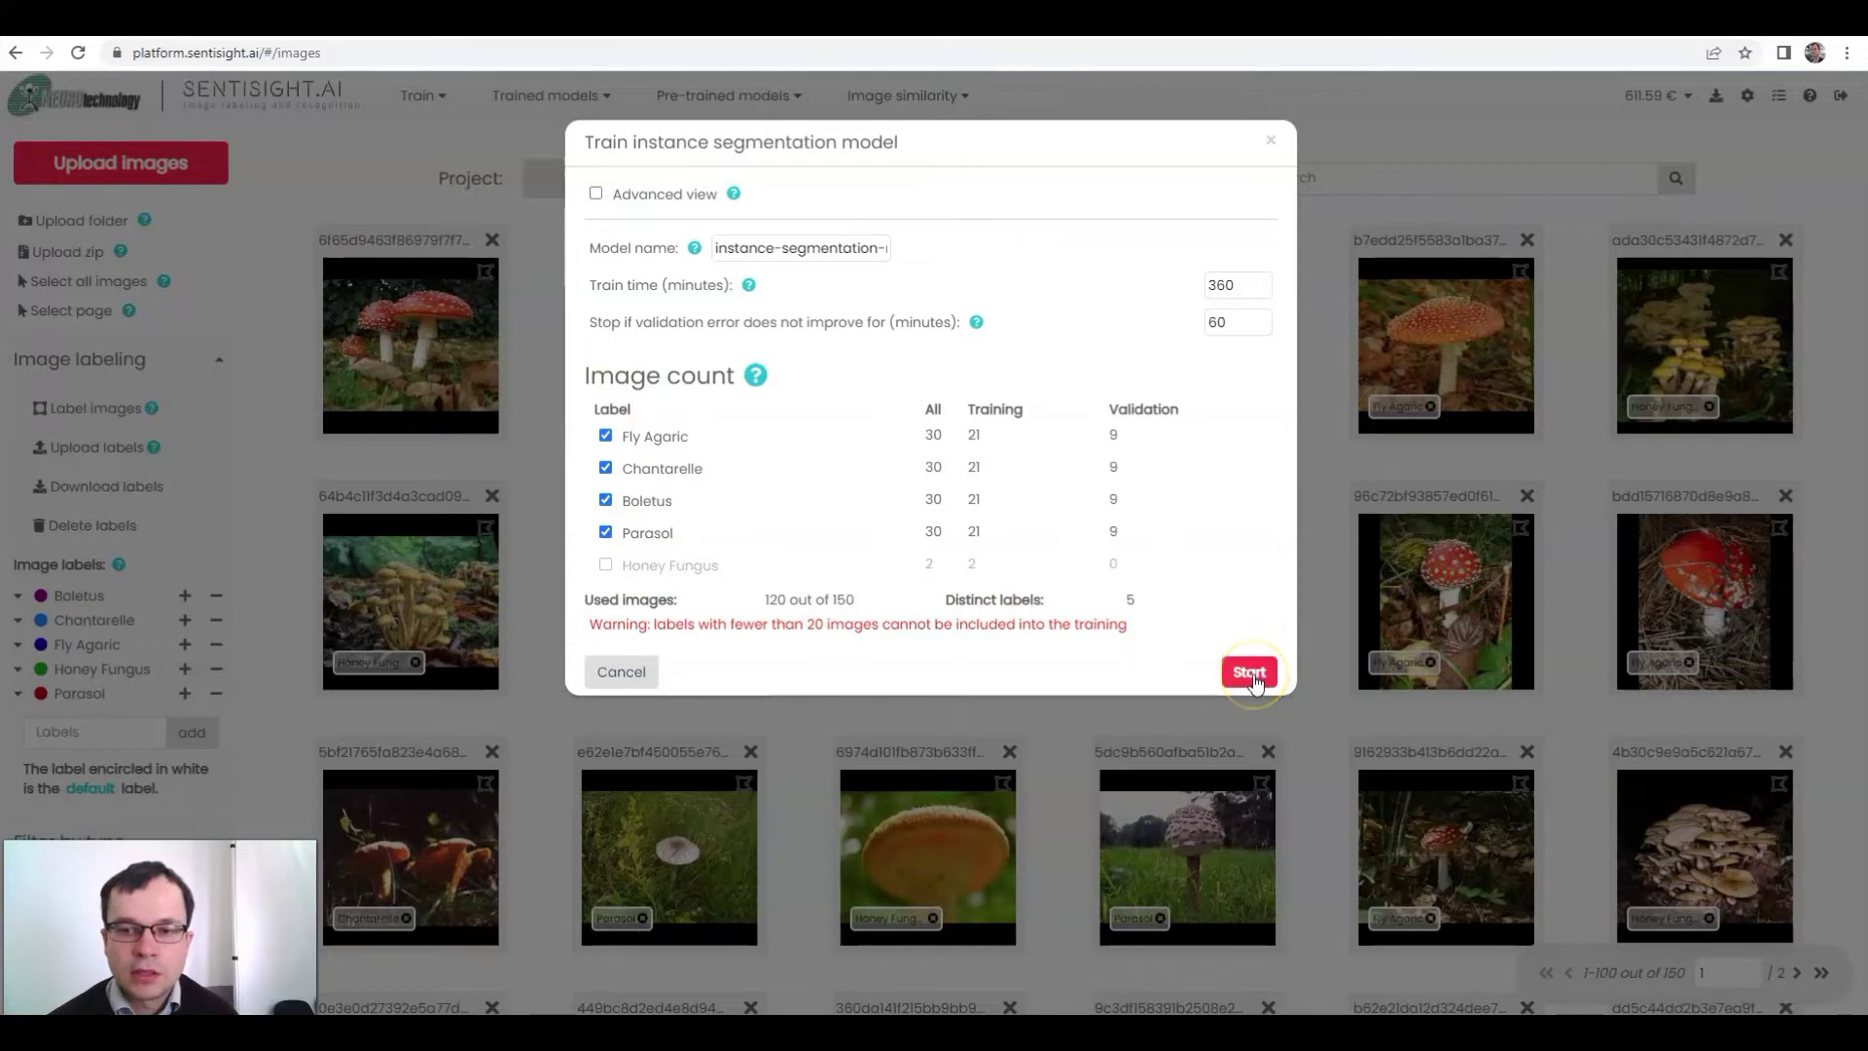
pyautogui.click(1251, 676)
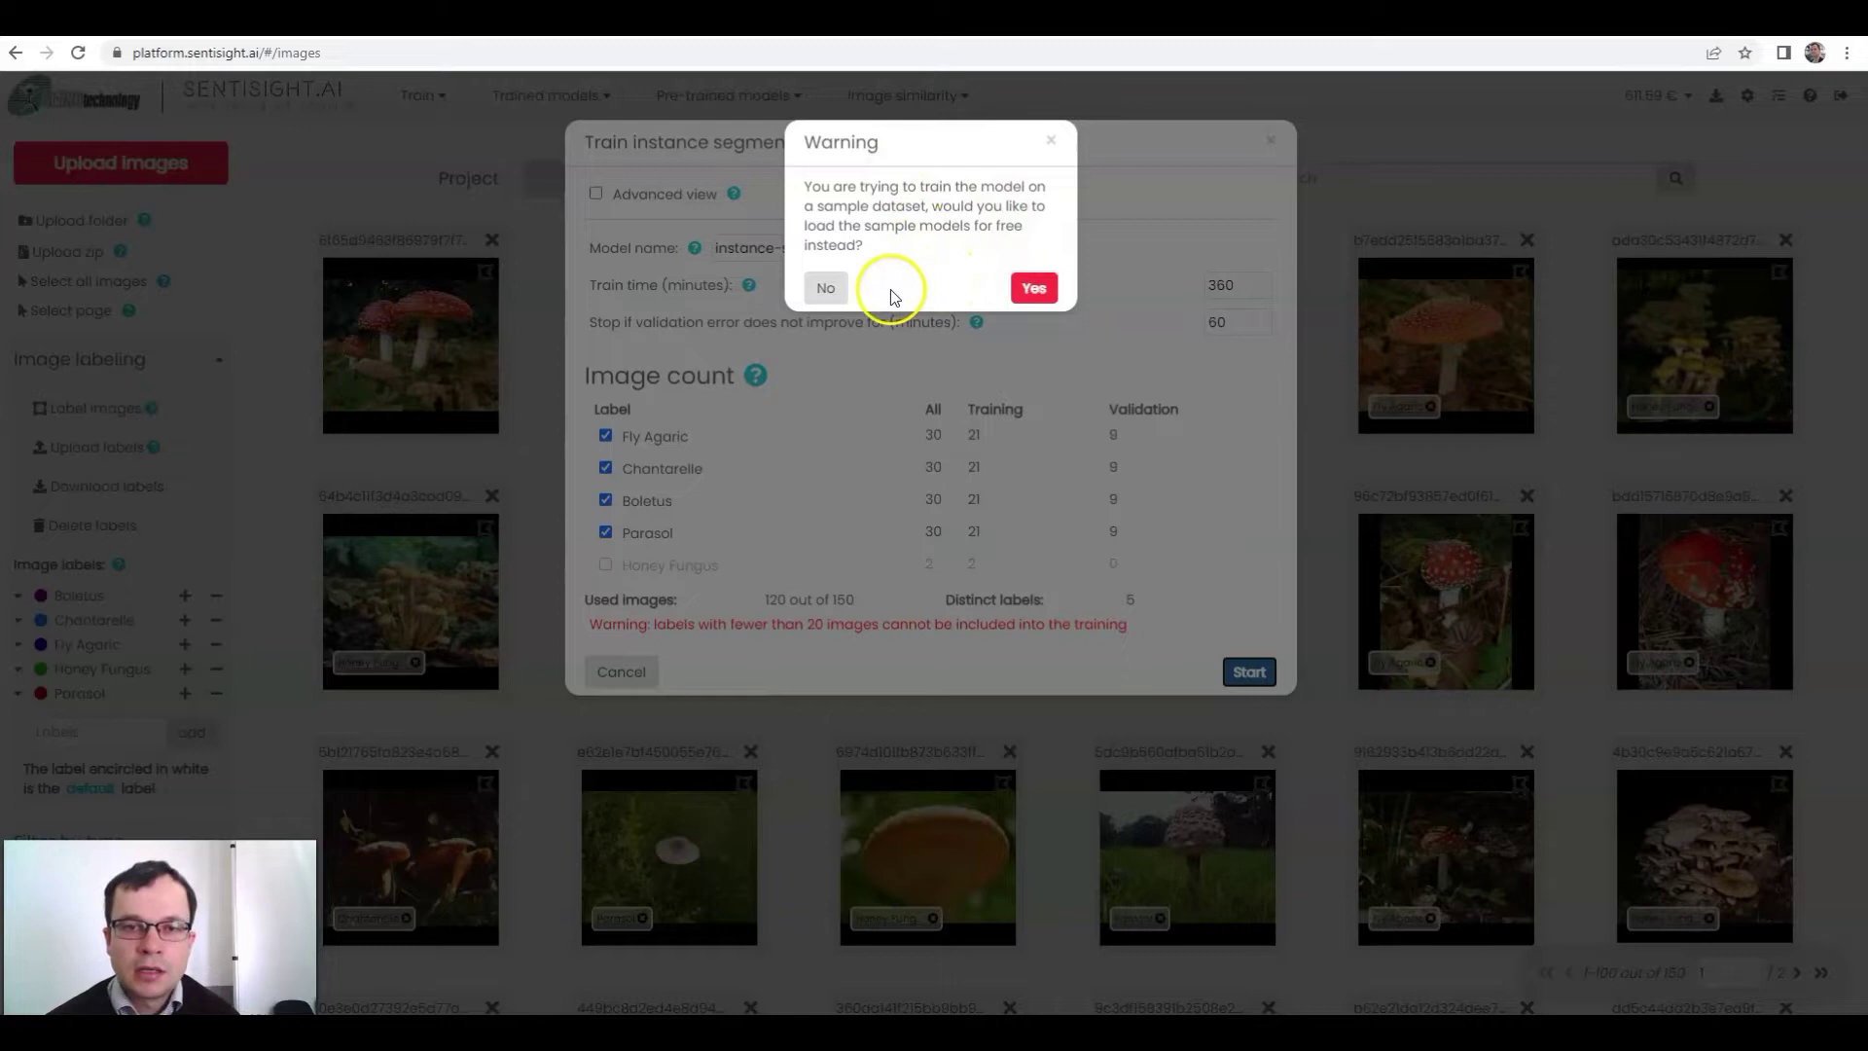
pyautogui.click(825, 290)
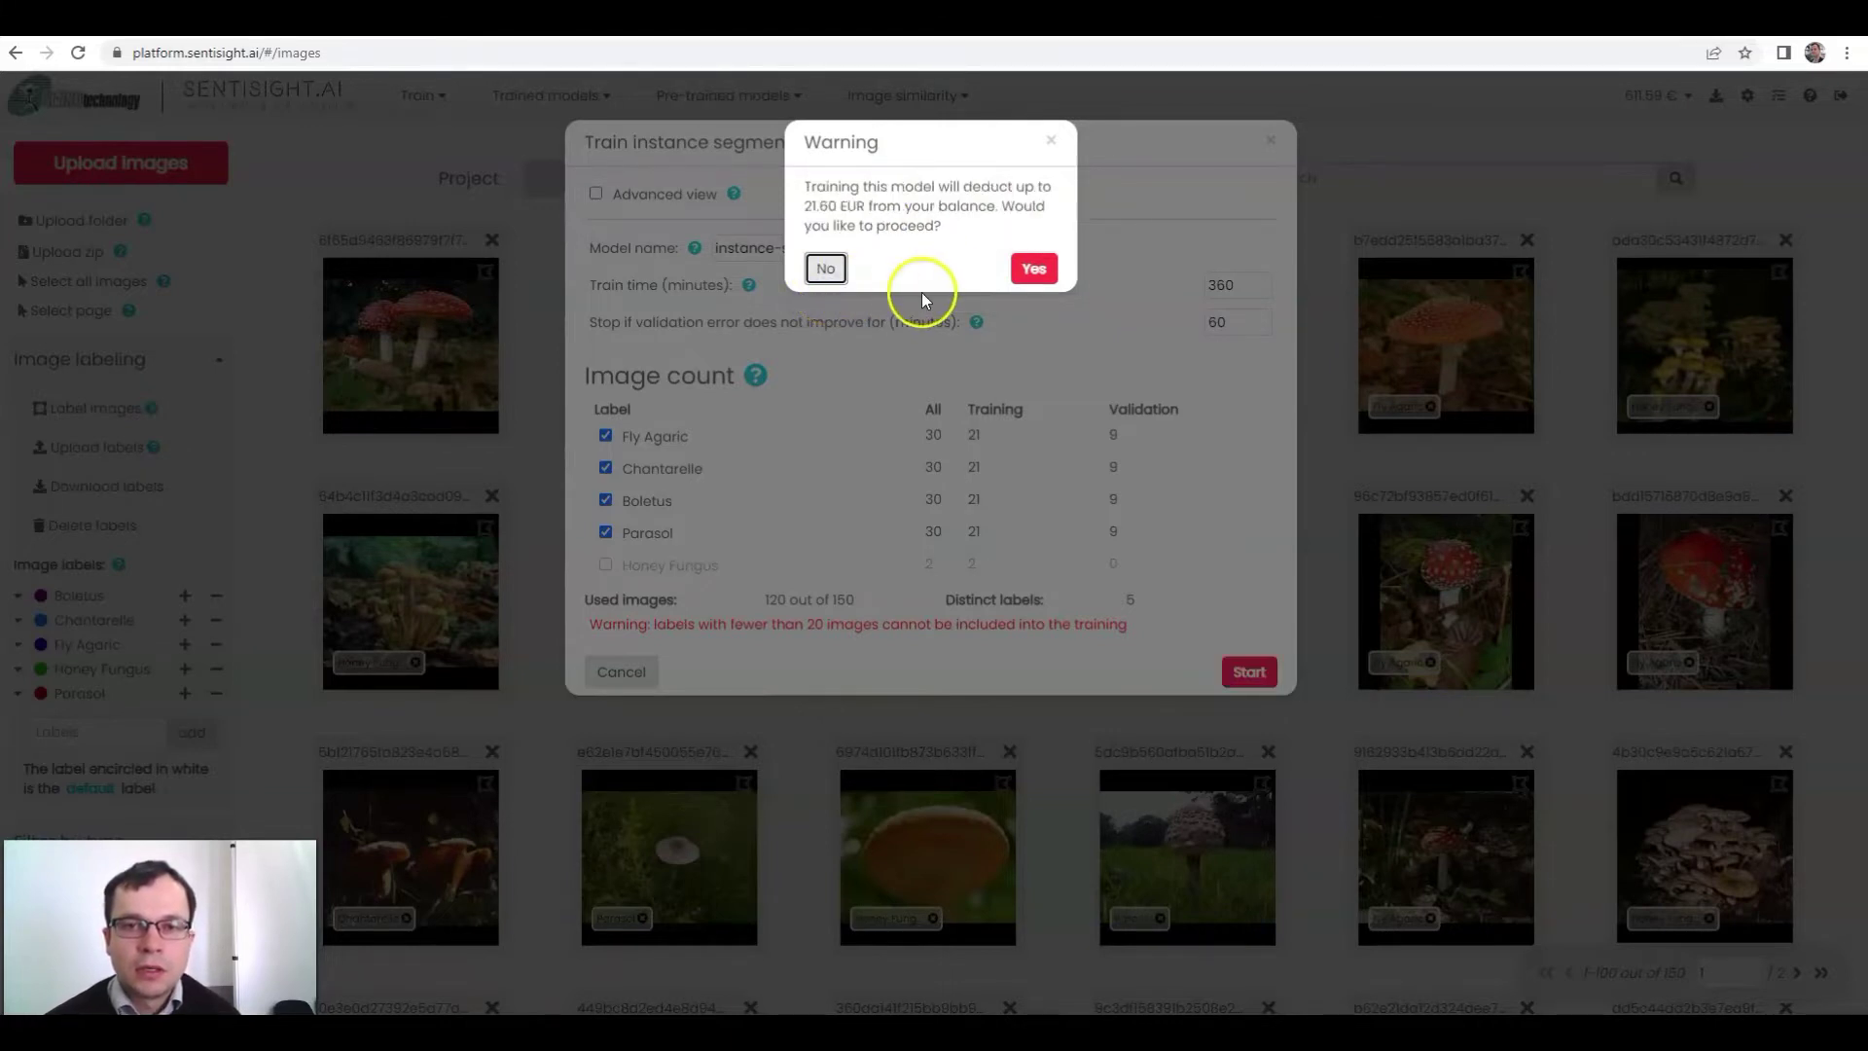
pyautogui.click(1035, 271)
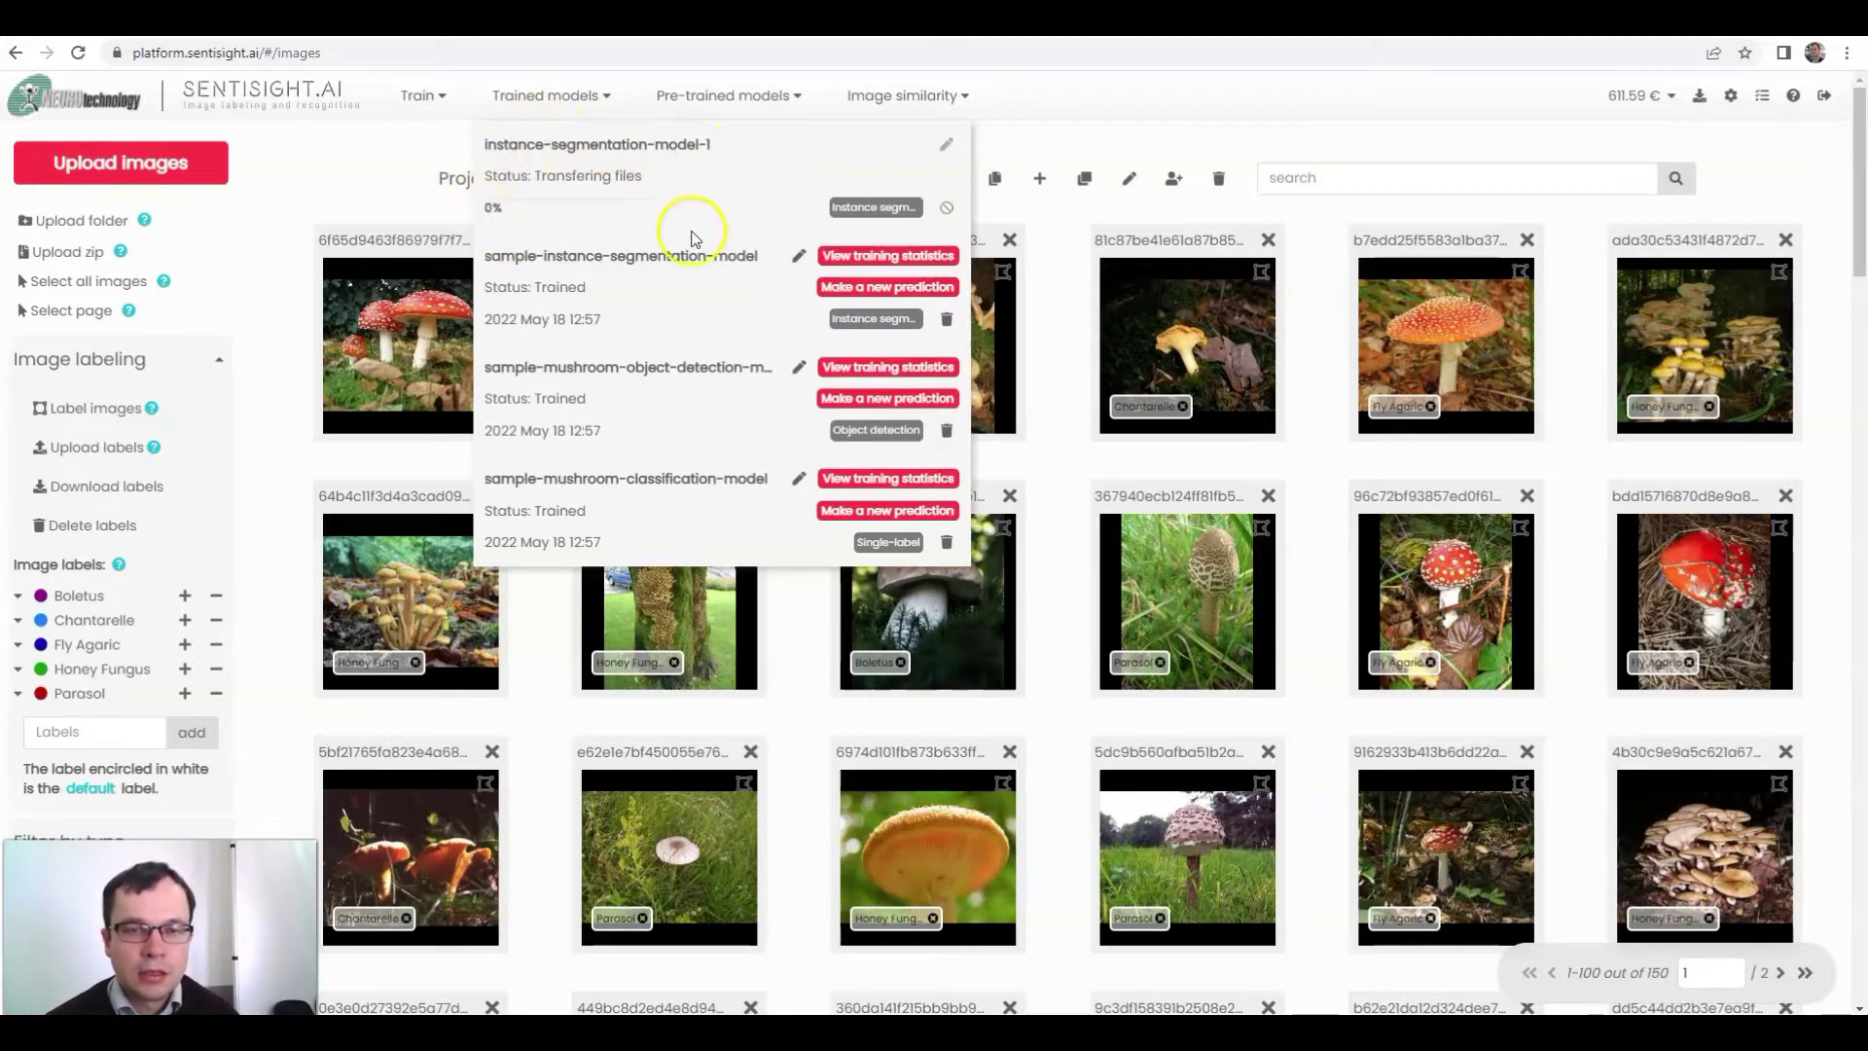
# Step: View training statistics for sample-instance-segmentation-model from the Trained models menu
pyautogui.doubleClick(576, 95)
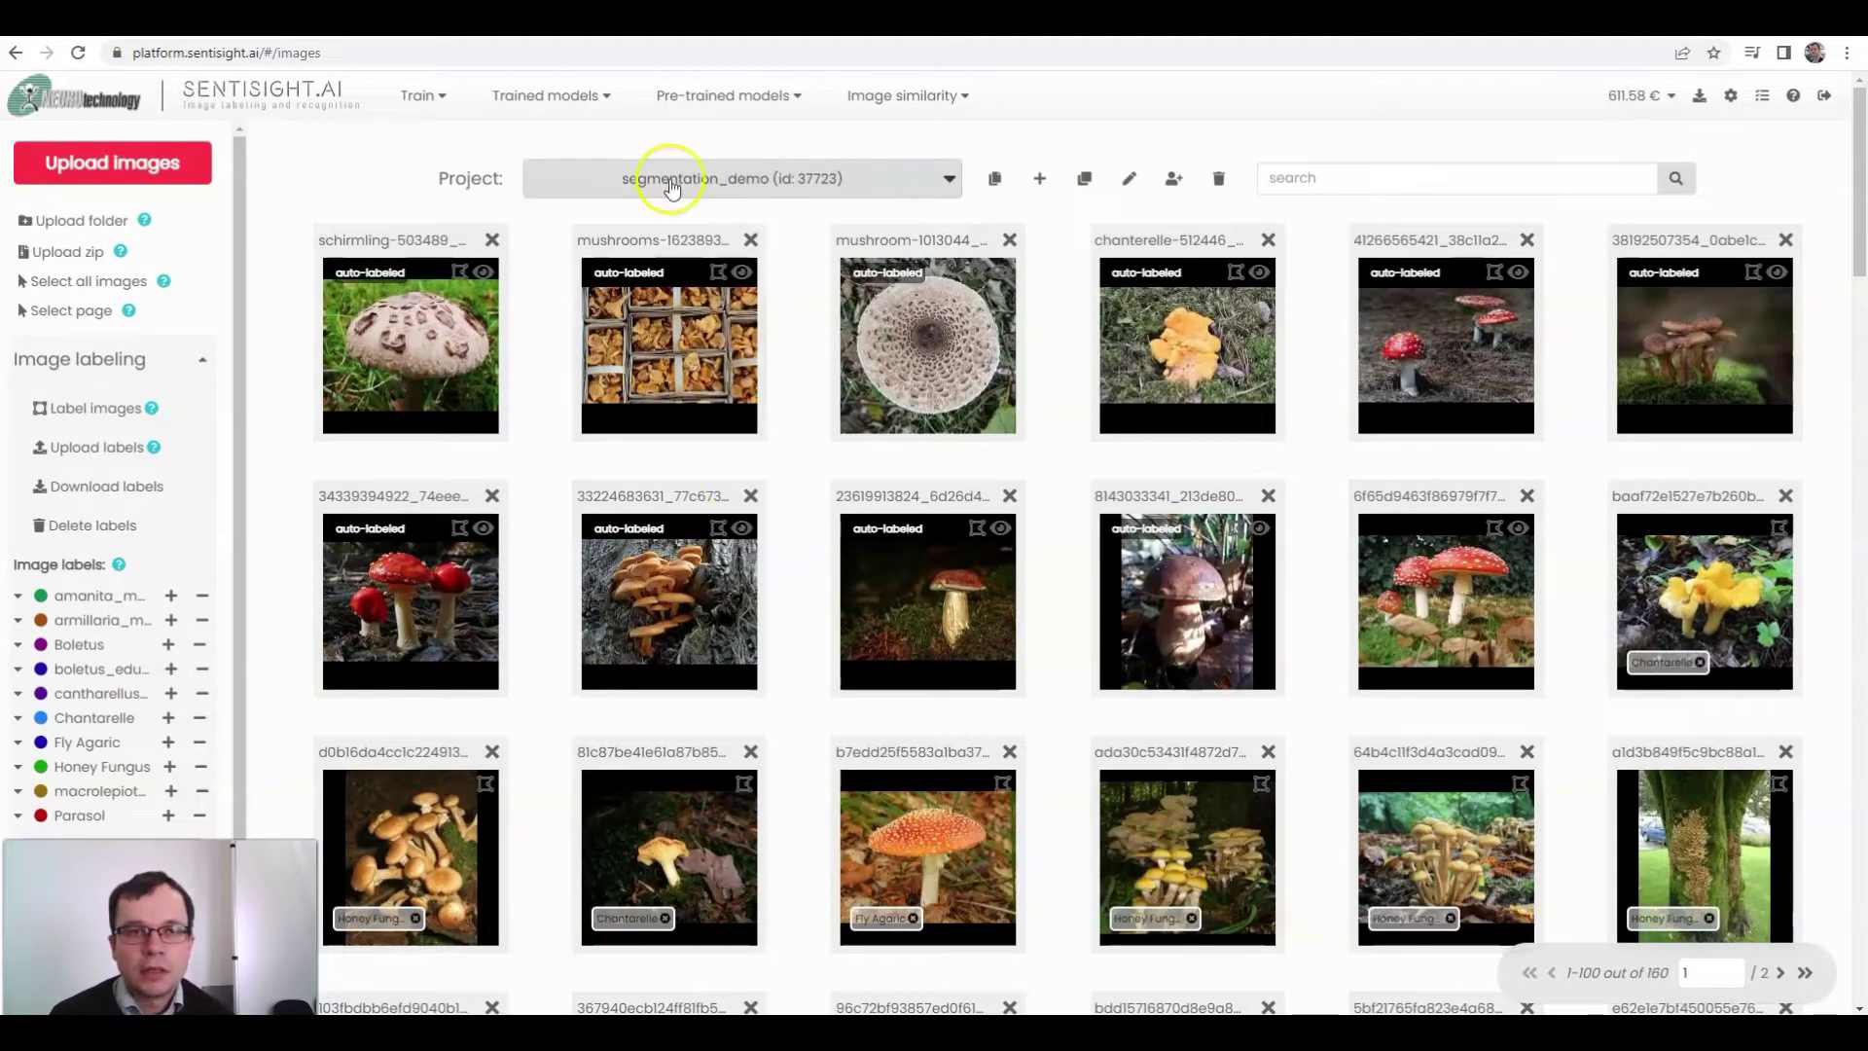
pyautogui.click(582, 102)
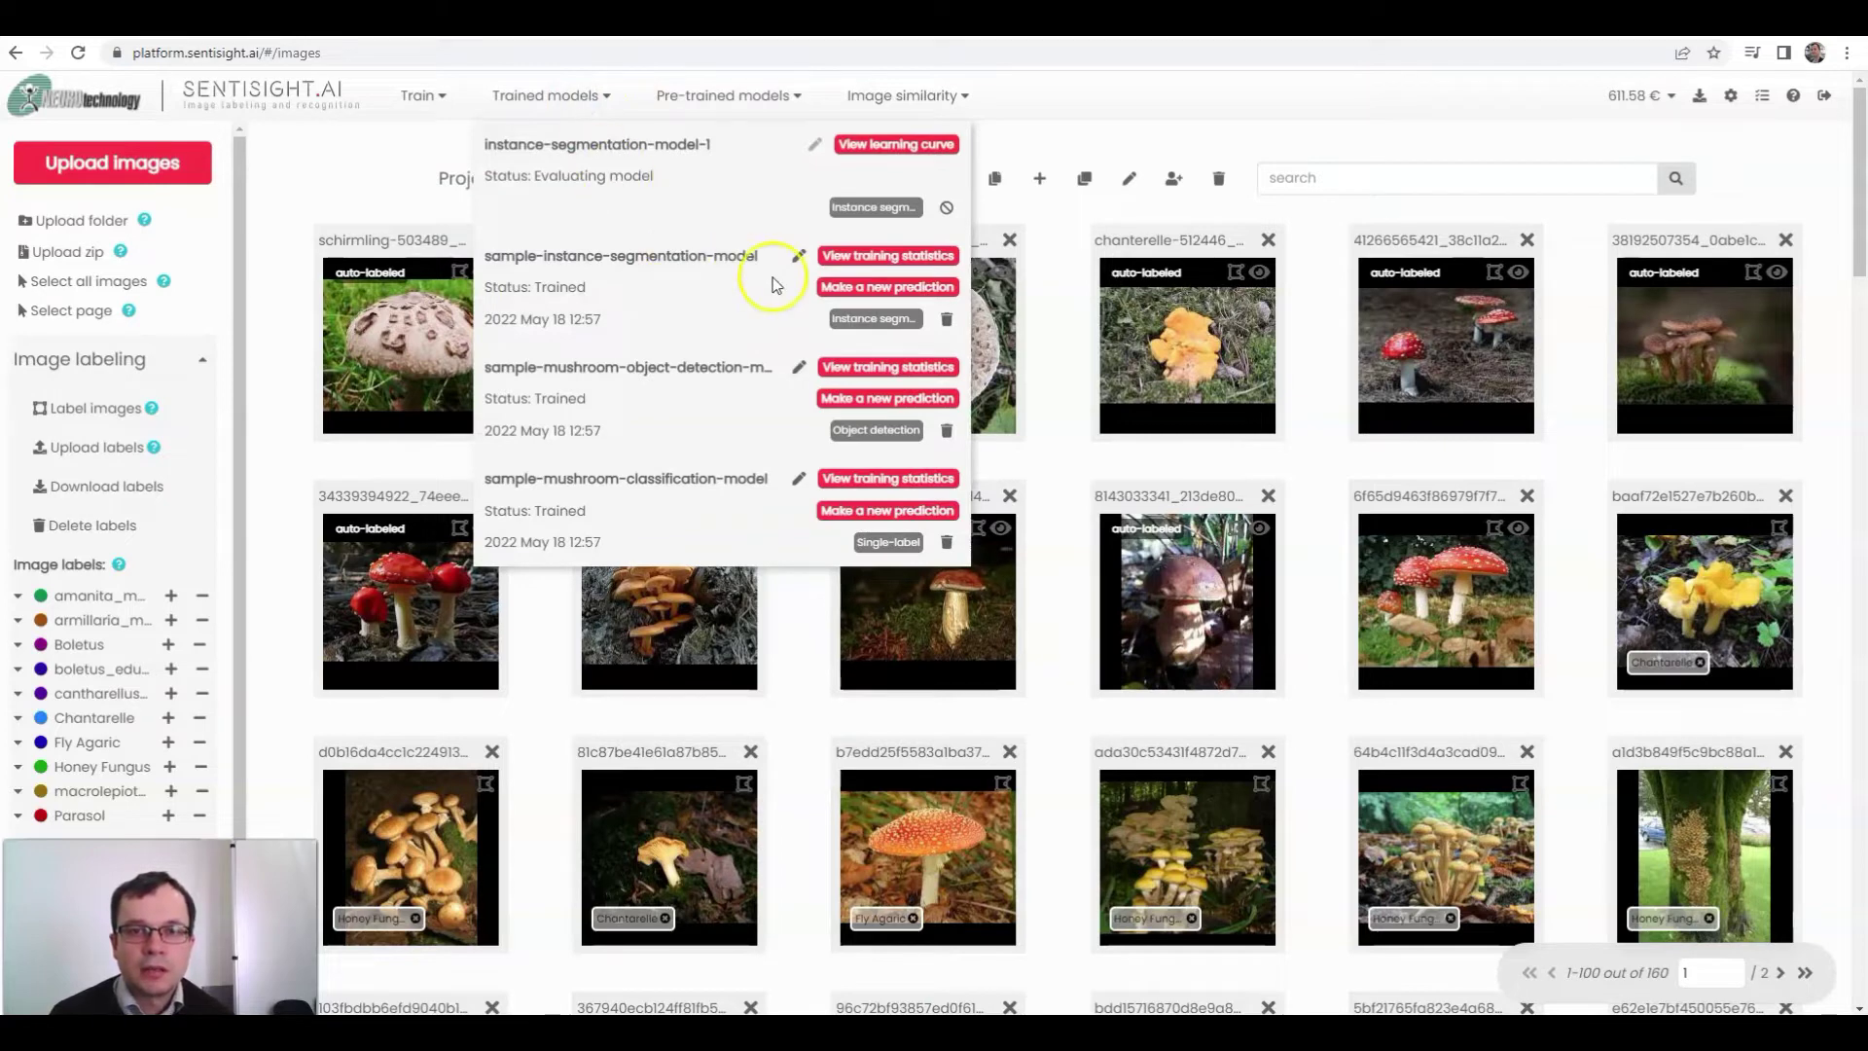
pyautogui.click(889, 259)
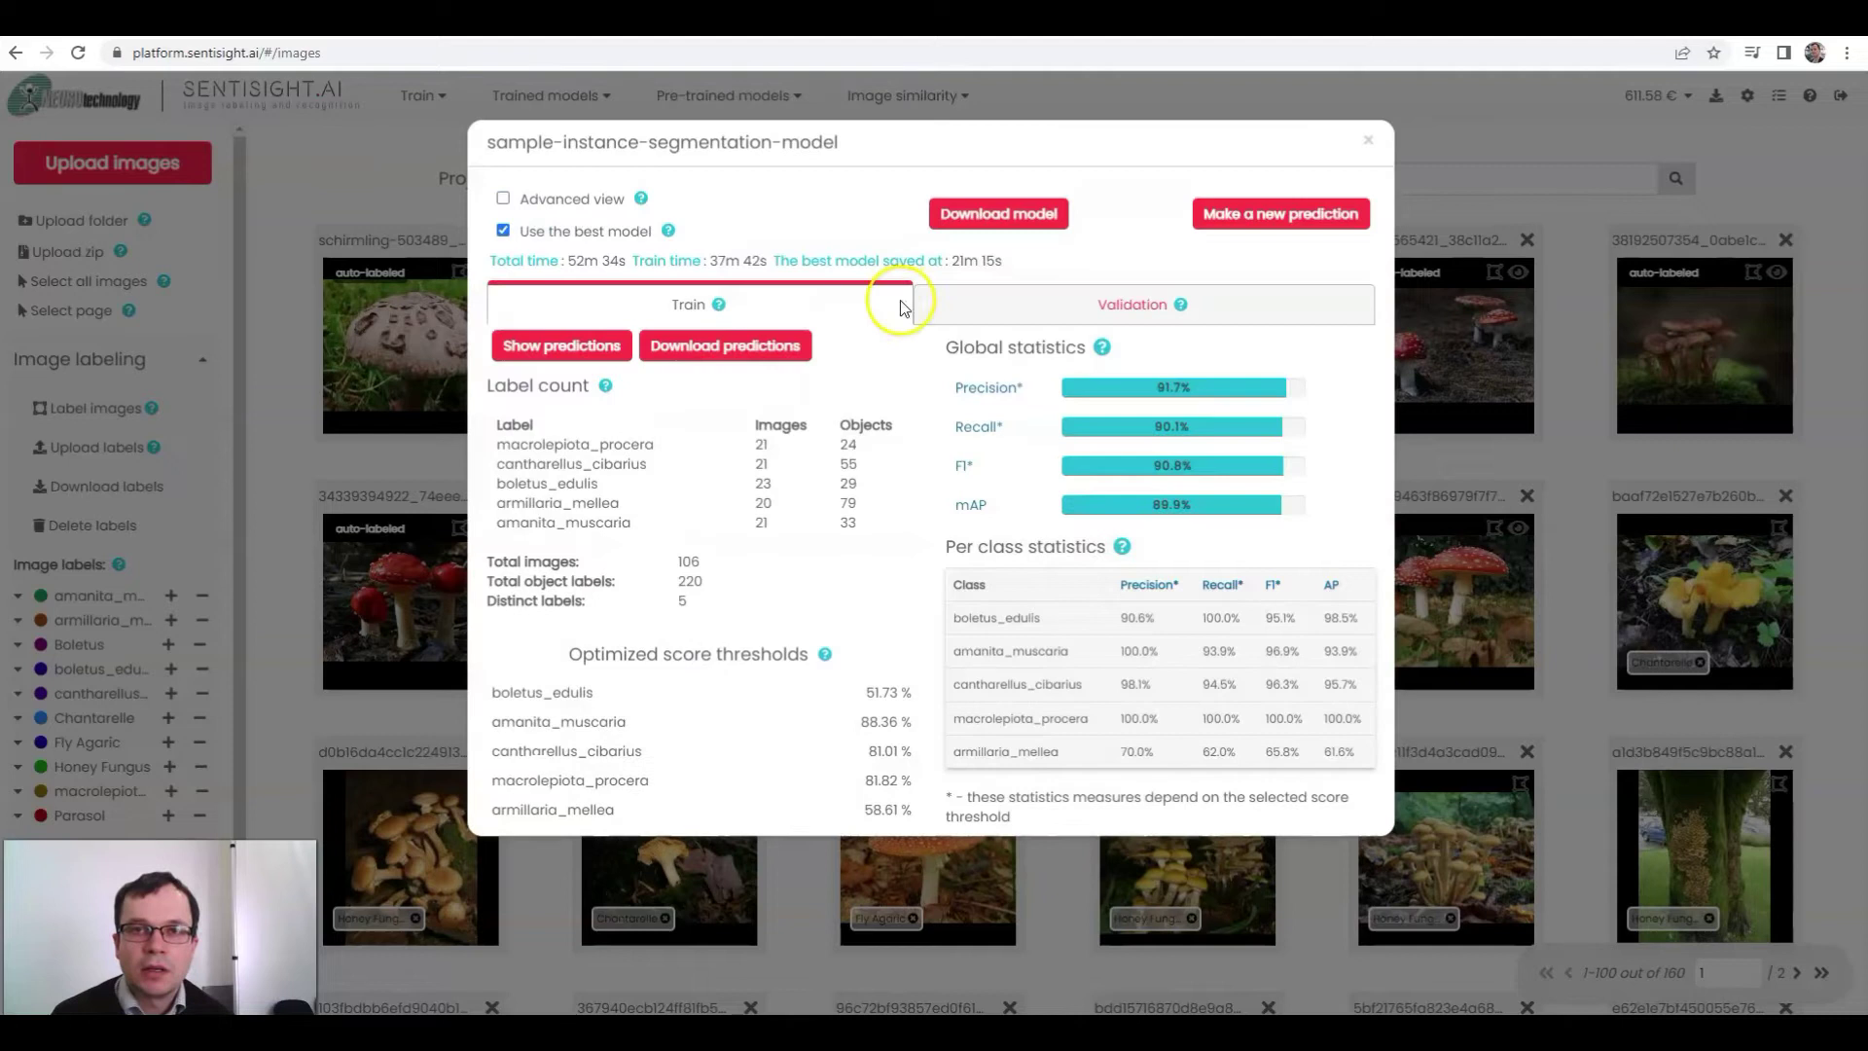
# Step: Switch the statistics to the Validation set (84.5% precision, 78.9% mAP)
pyautogui.click(893, 307)
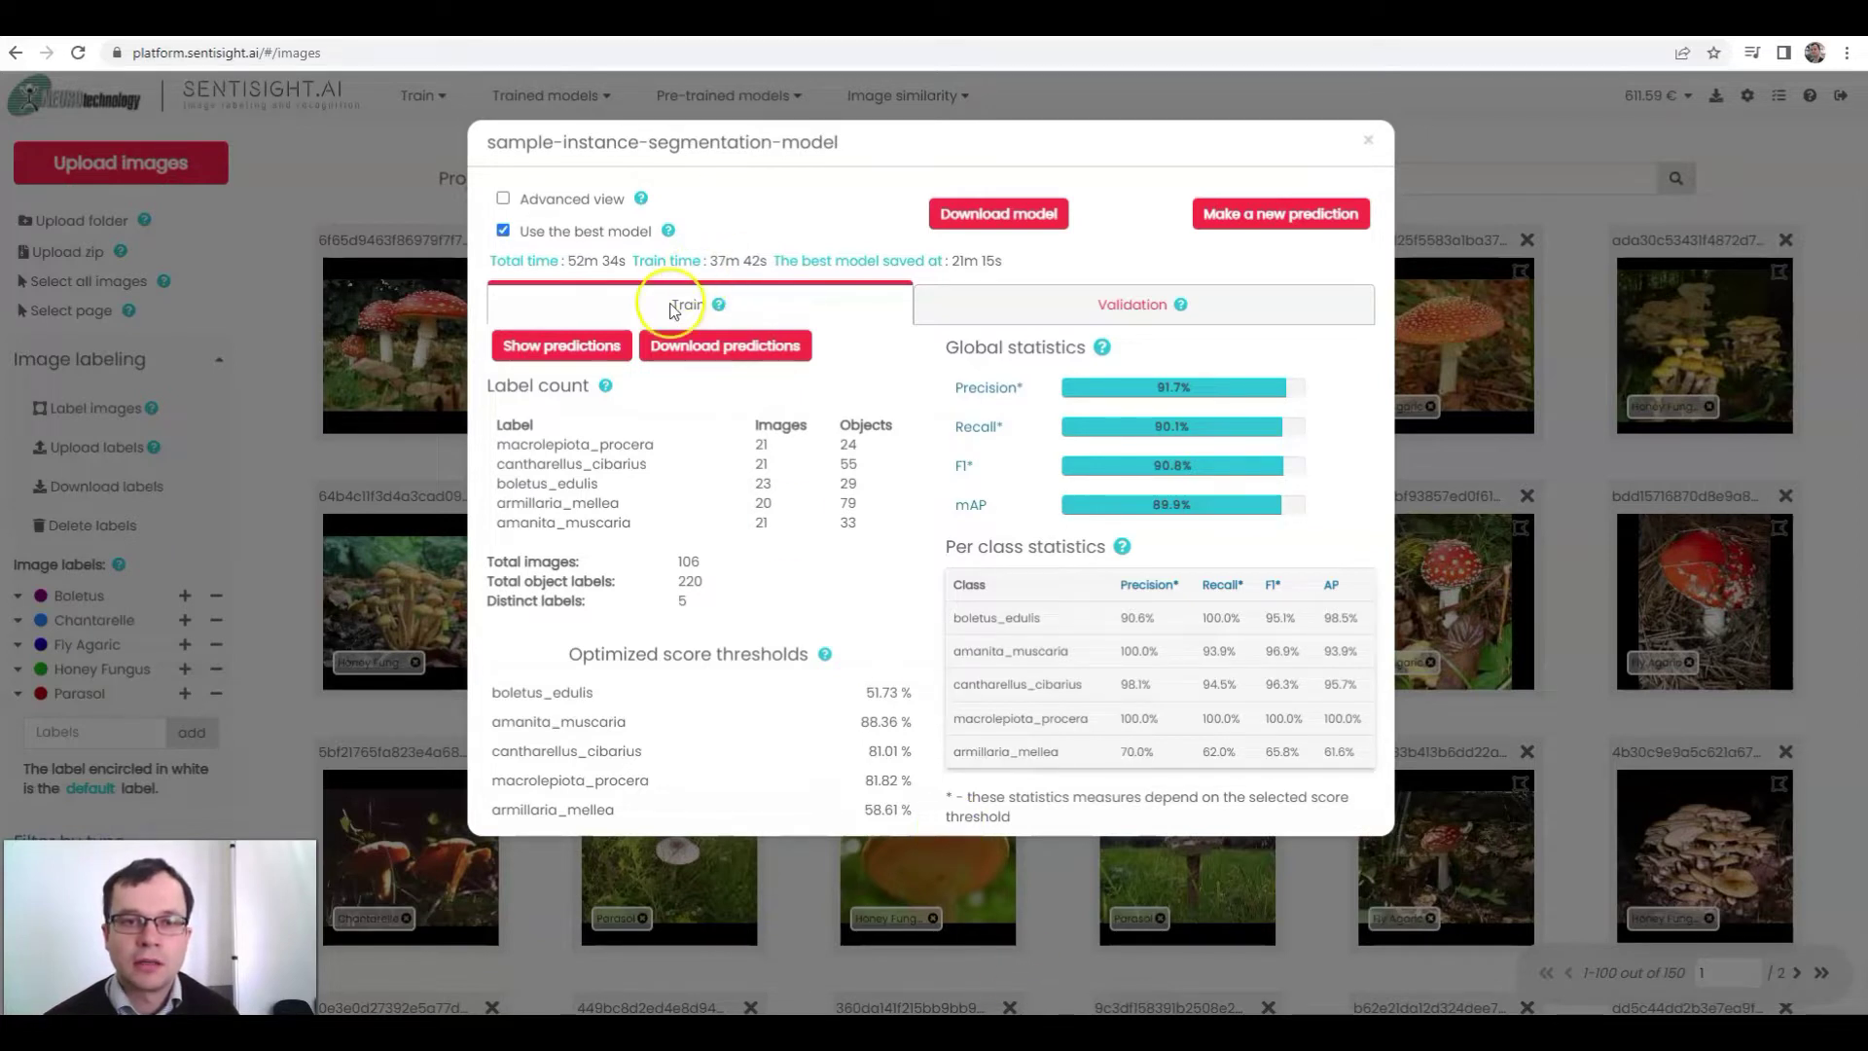
pyautogui.click(1056, 314)
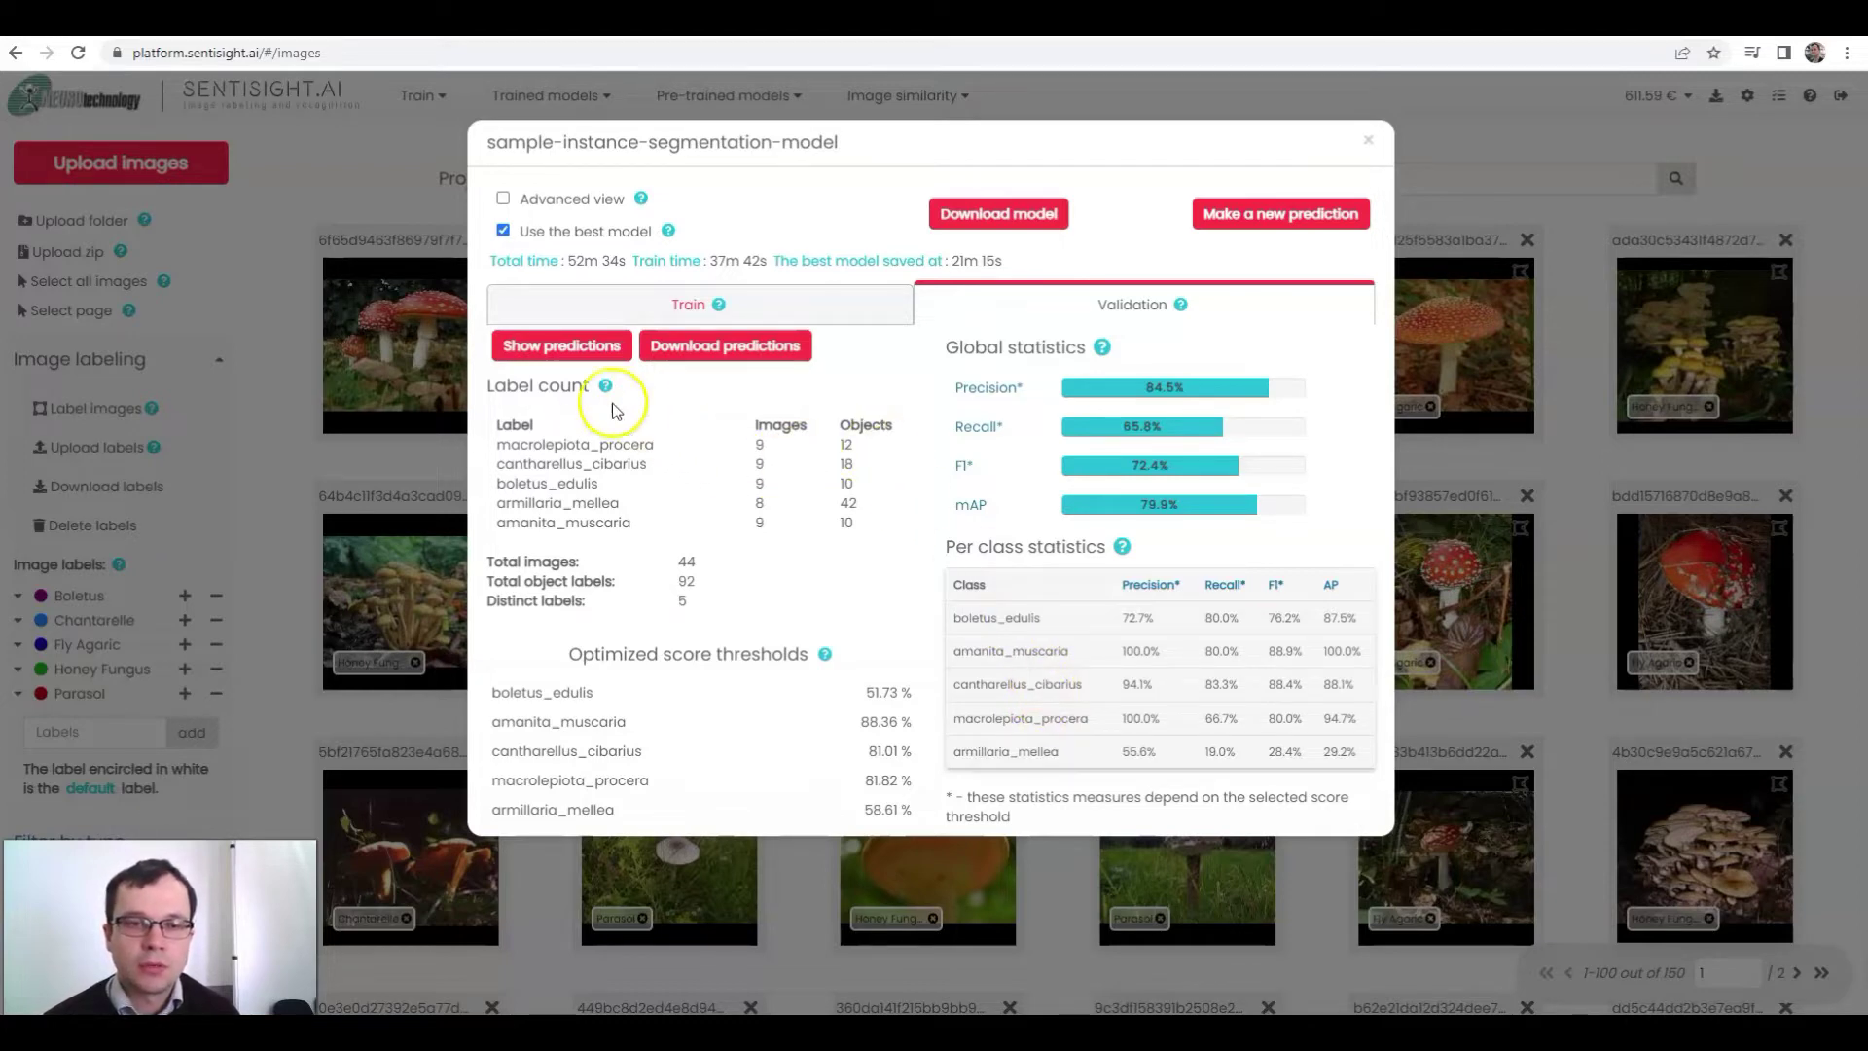
# Step: Display the validation-image predictions, hiding and then restoring the ground-truth outlines over the masks
pyautogui.click(562, 348)
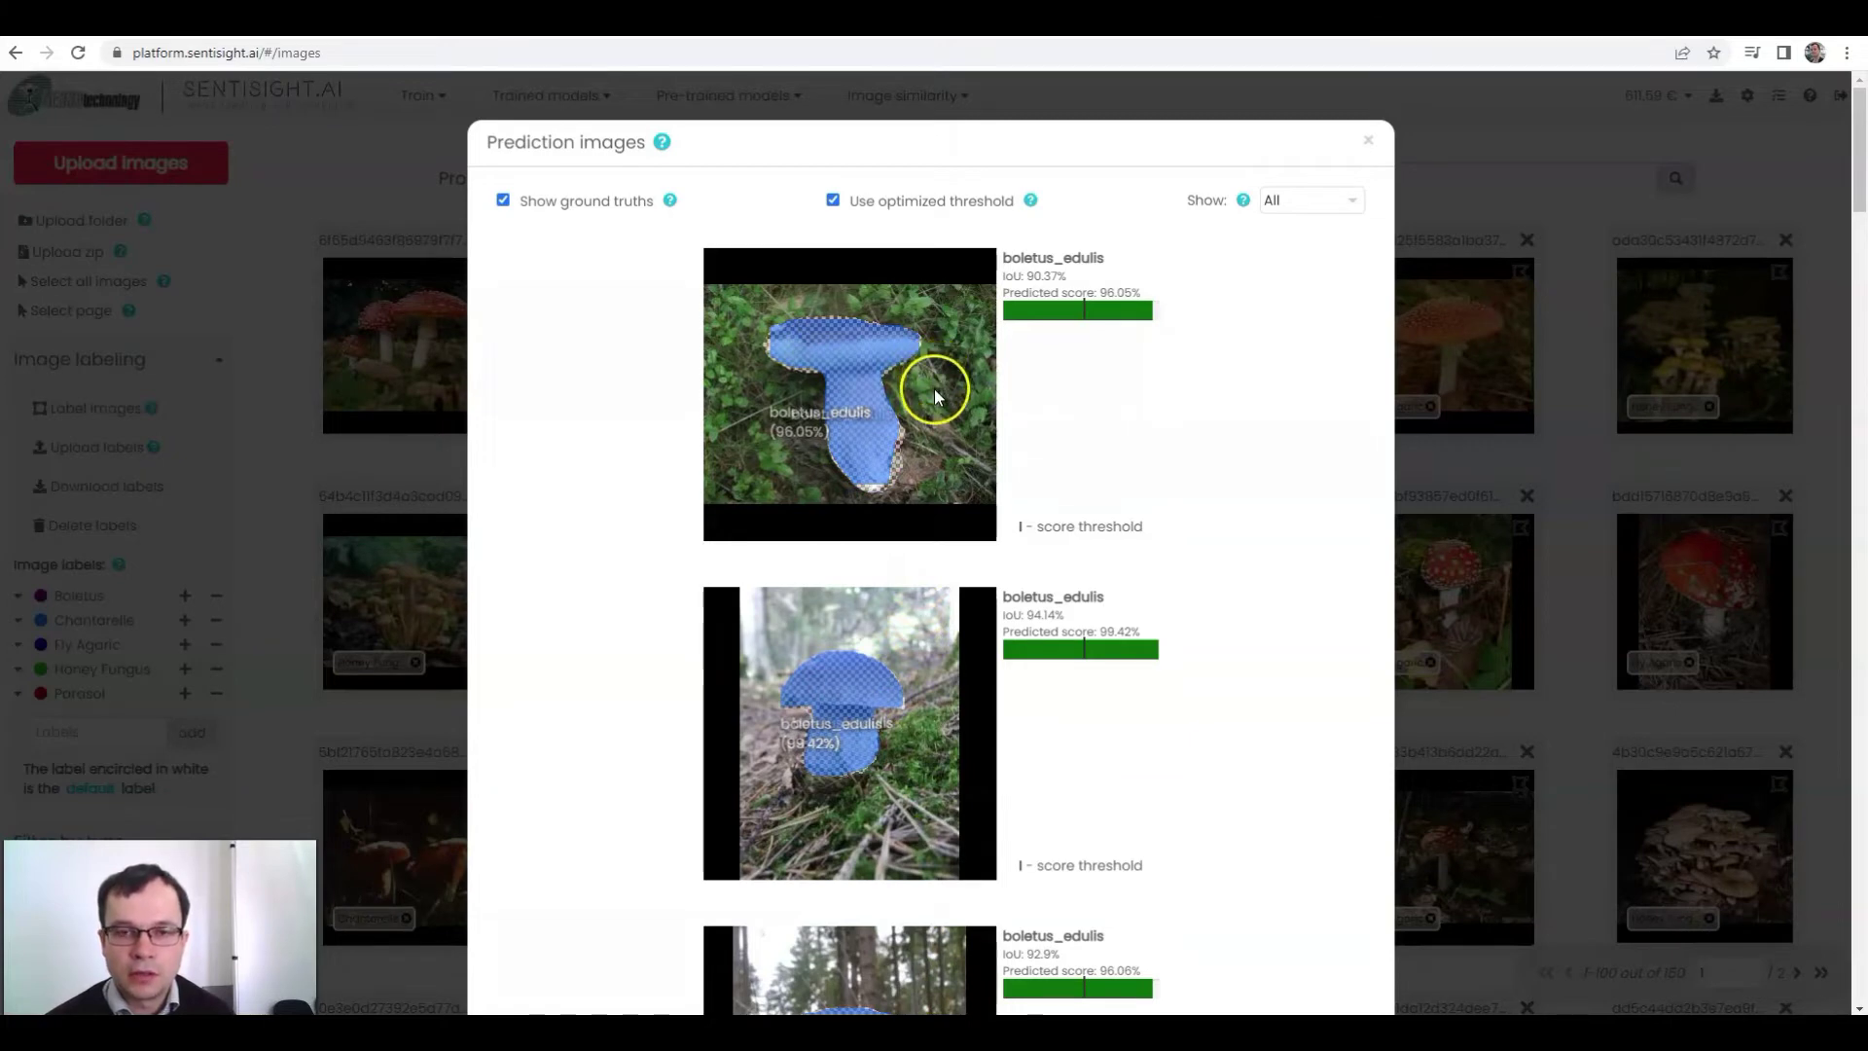
pyautogui.scroll(-20, 848, 438)
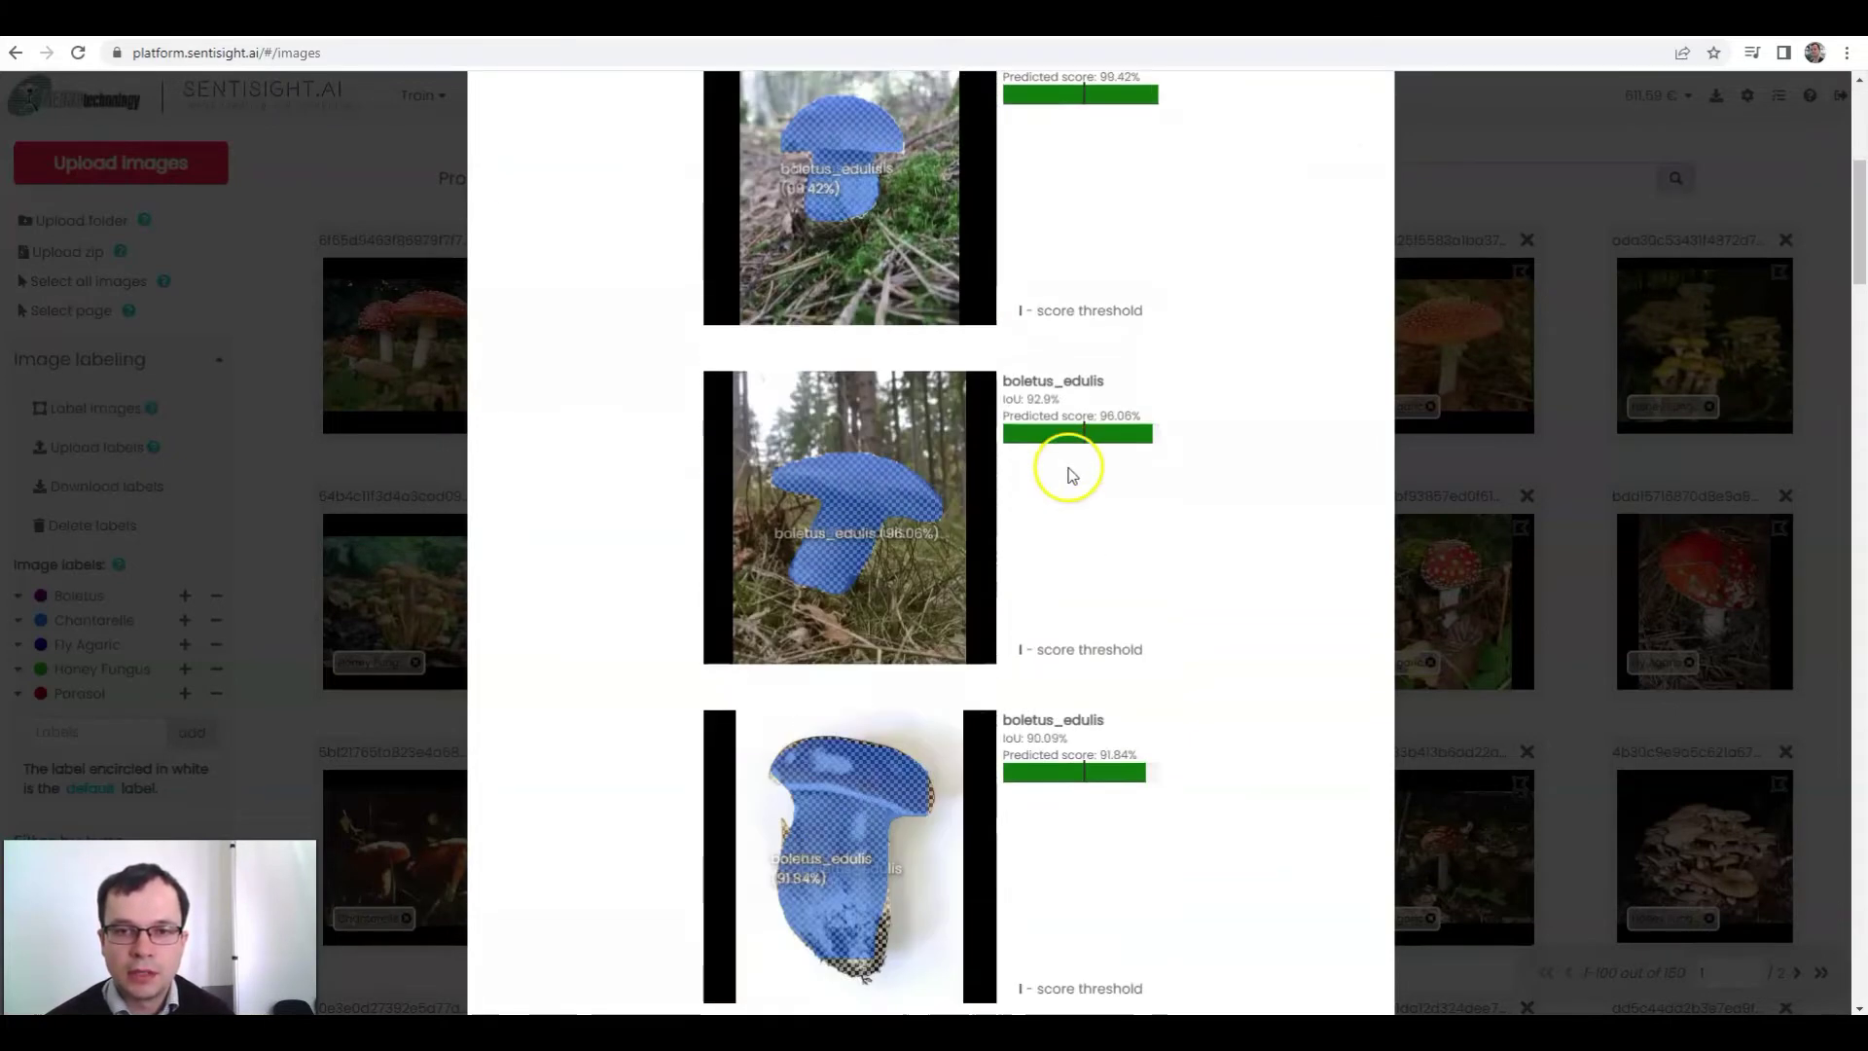
pyautogui.scroll(15, 1002, 428)
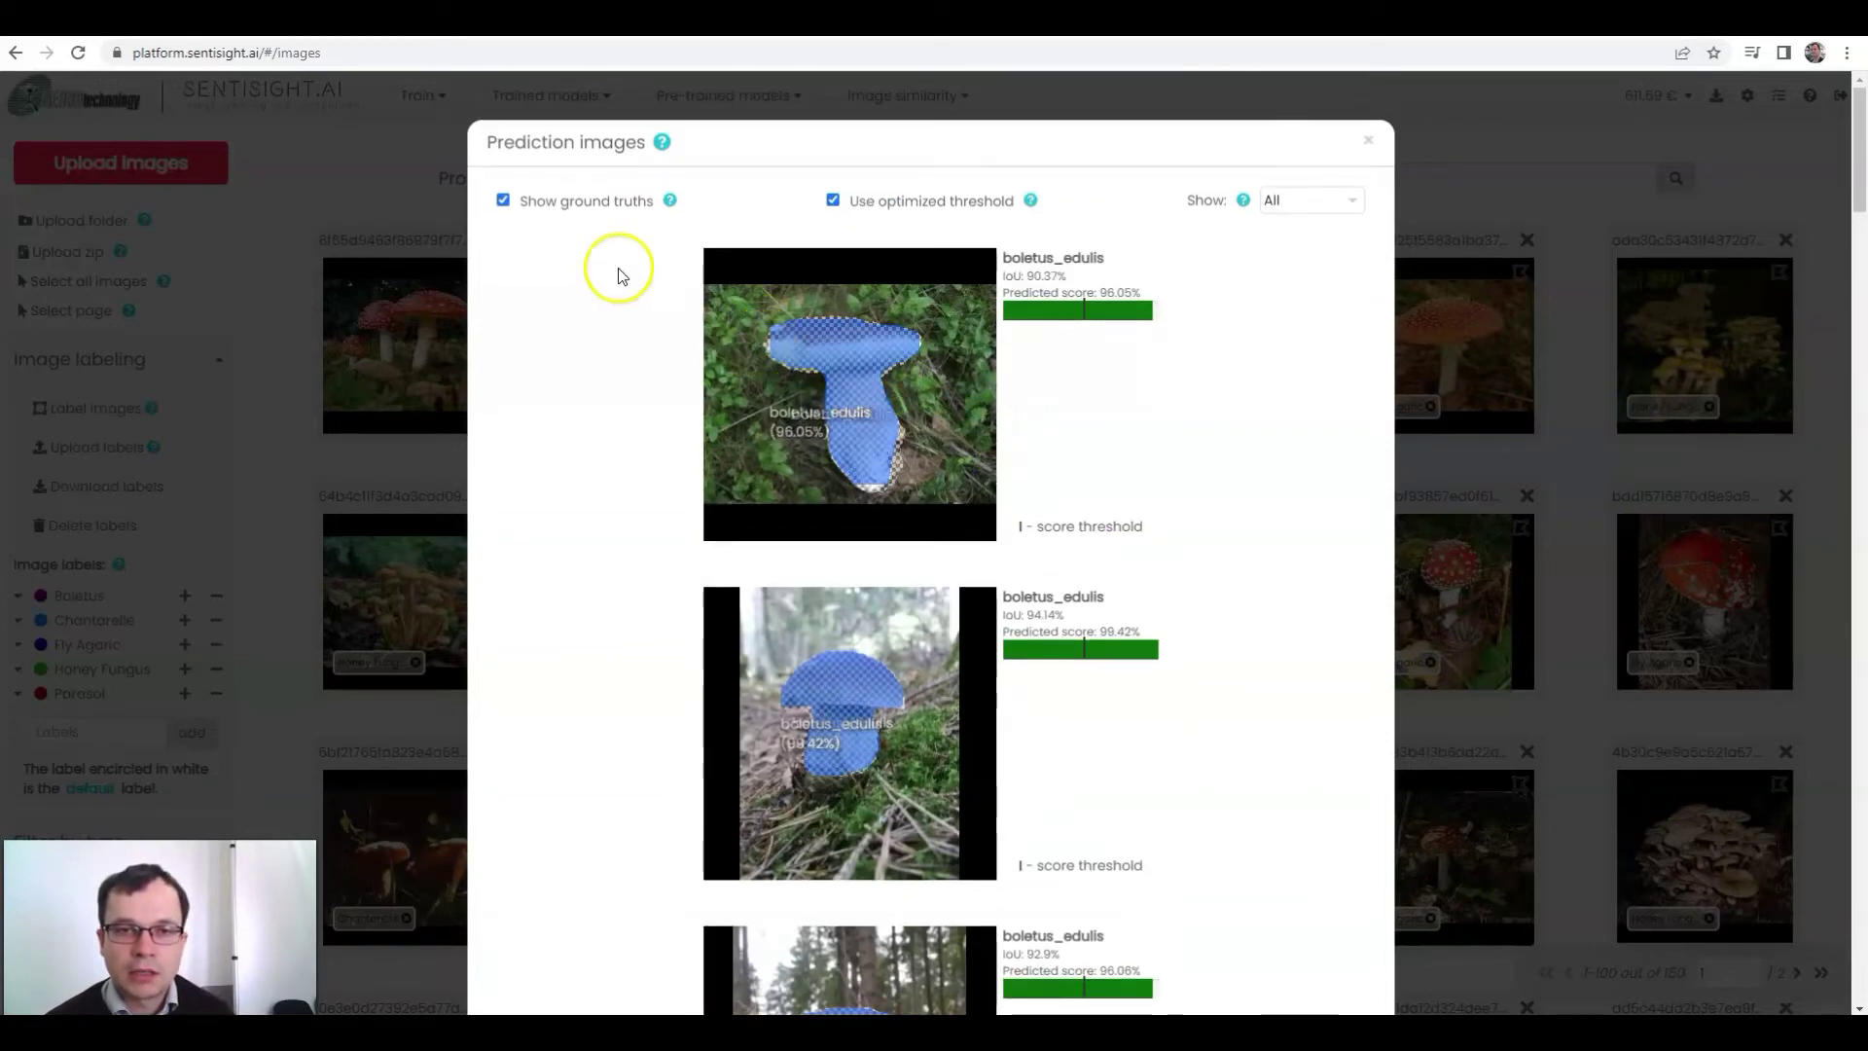
pyautogui.click(503, 201)
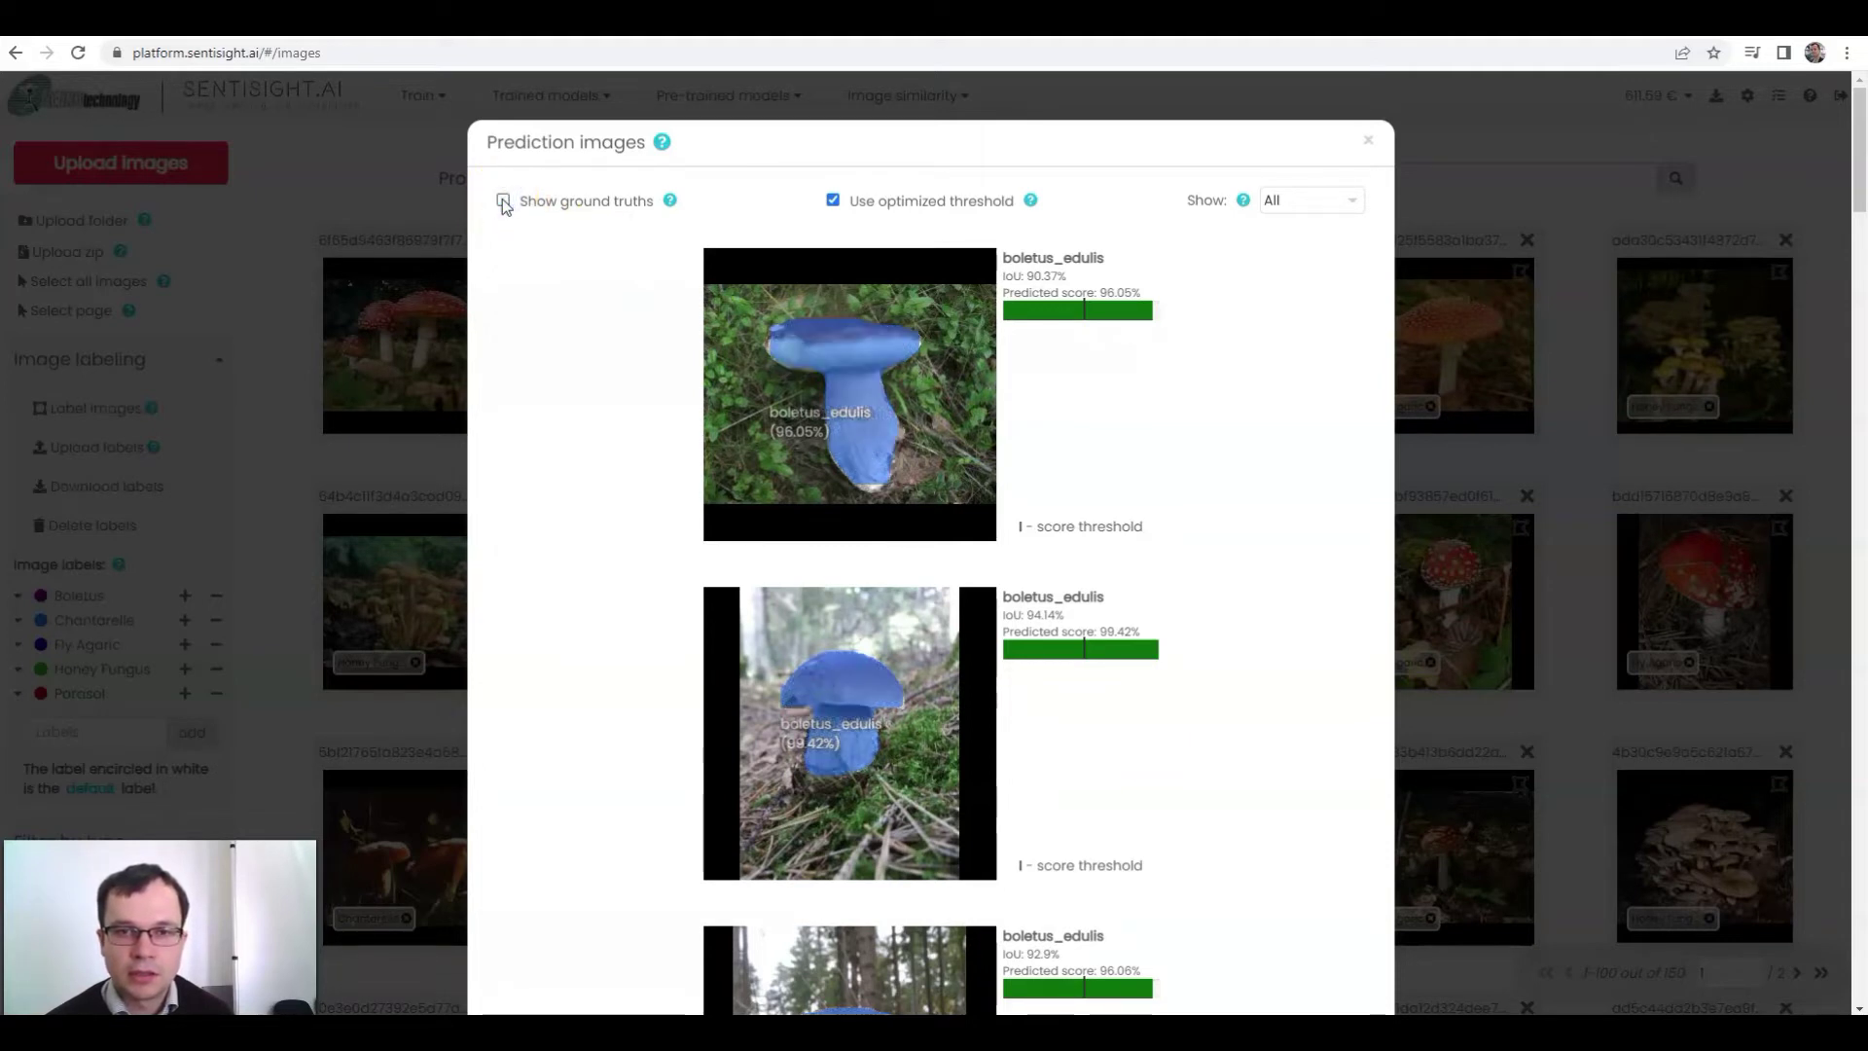
pyautogui.click(503, 201)
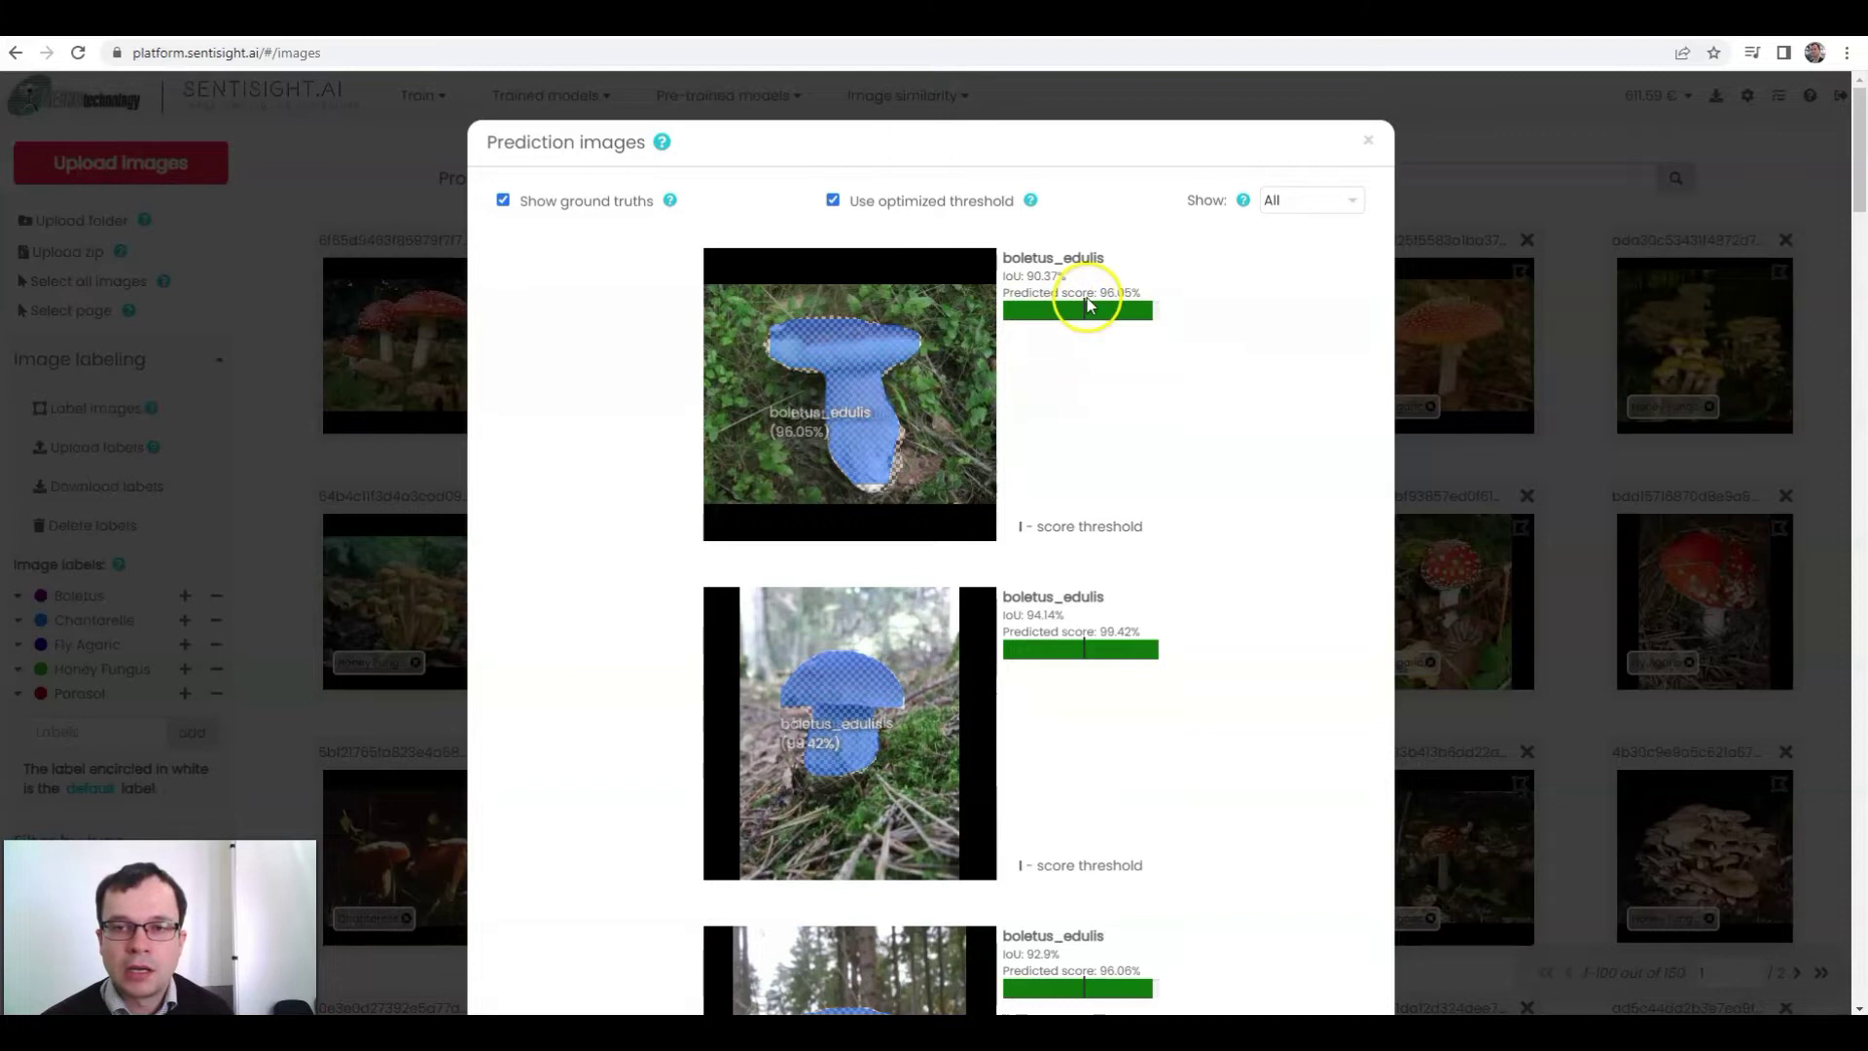
pyautogui.moveTo(1086, 316)
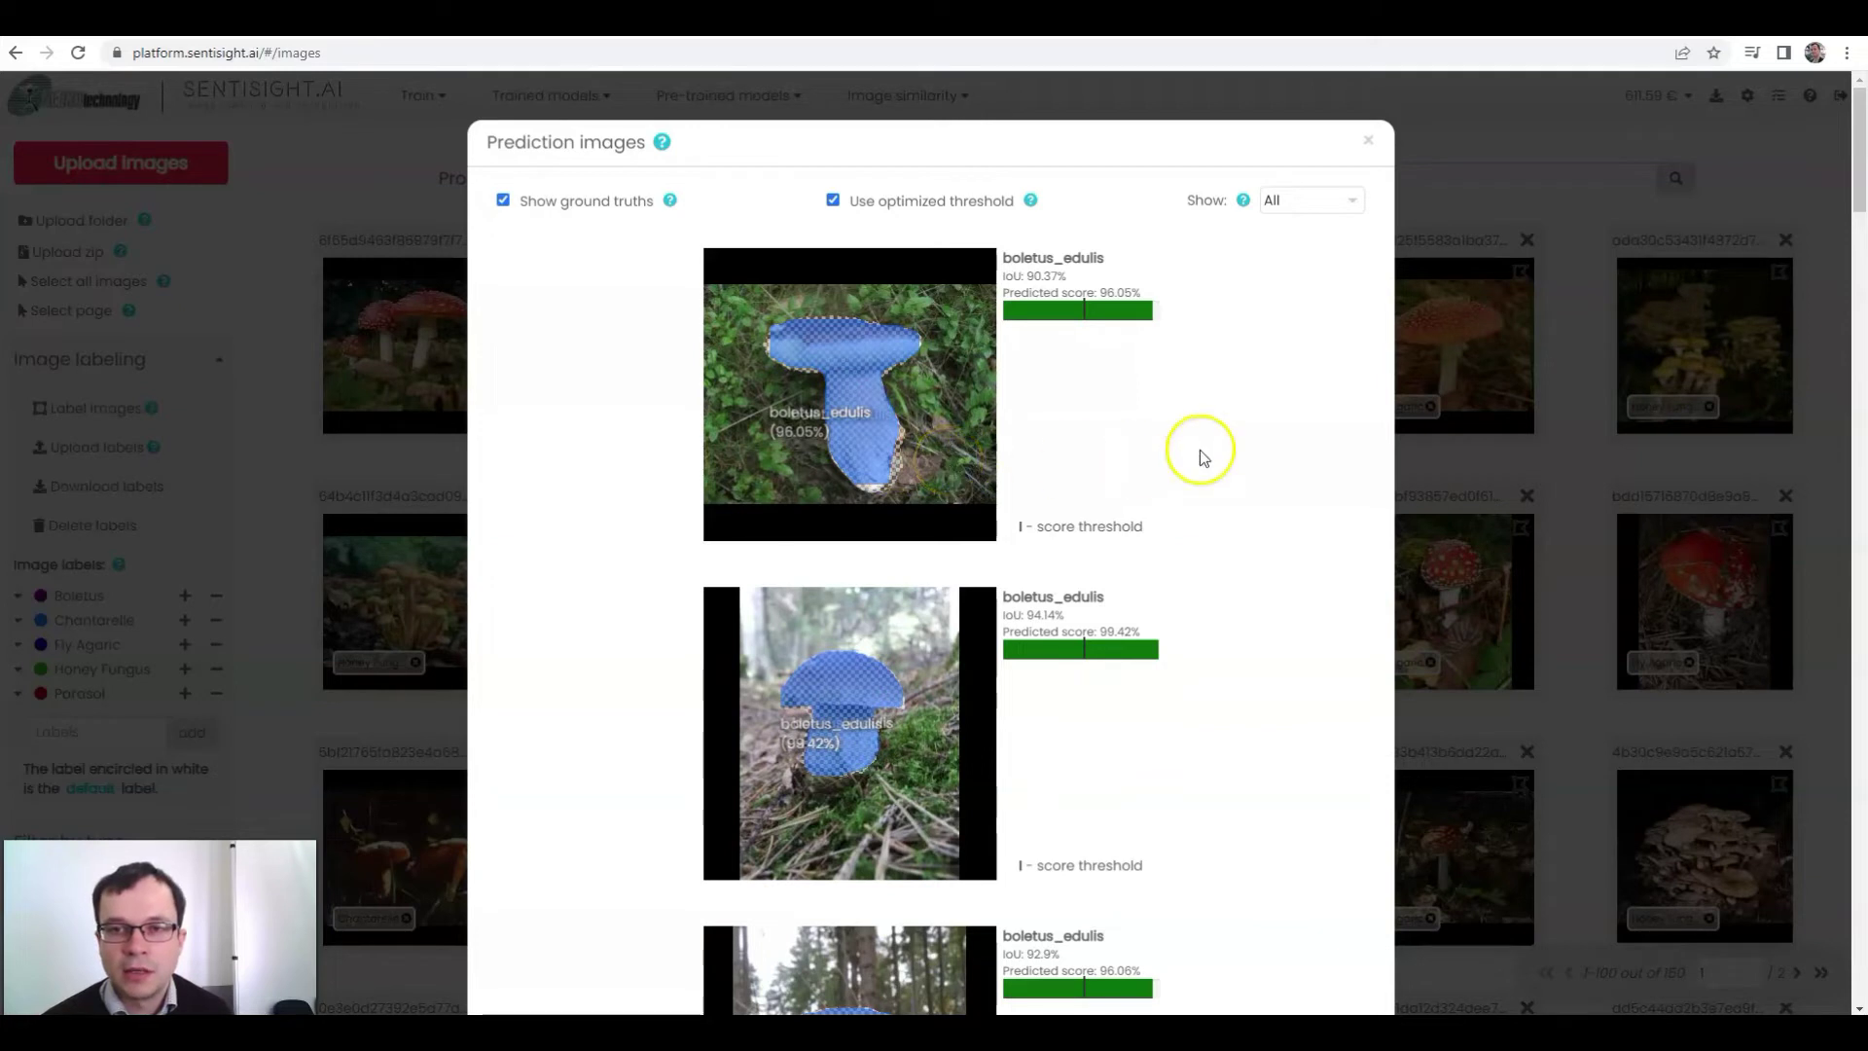
# Step: Filter the prediction images to only the incorrect predictions, then close them
pyautogui.click(1296, 201)
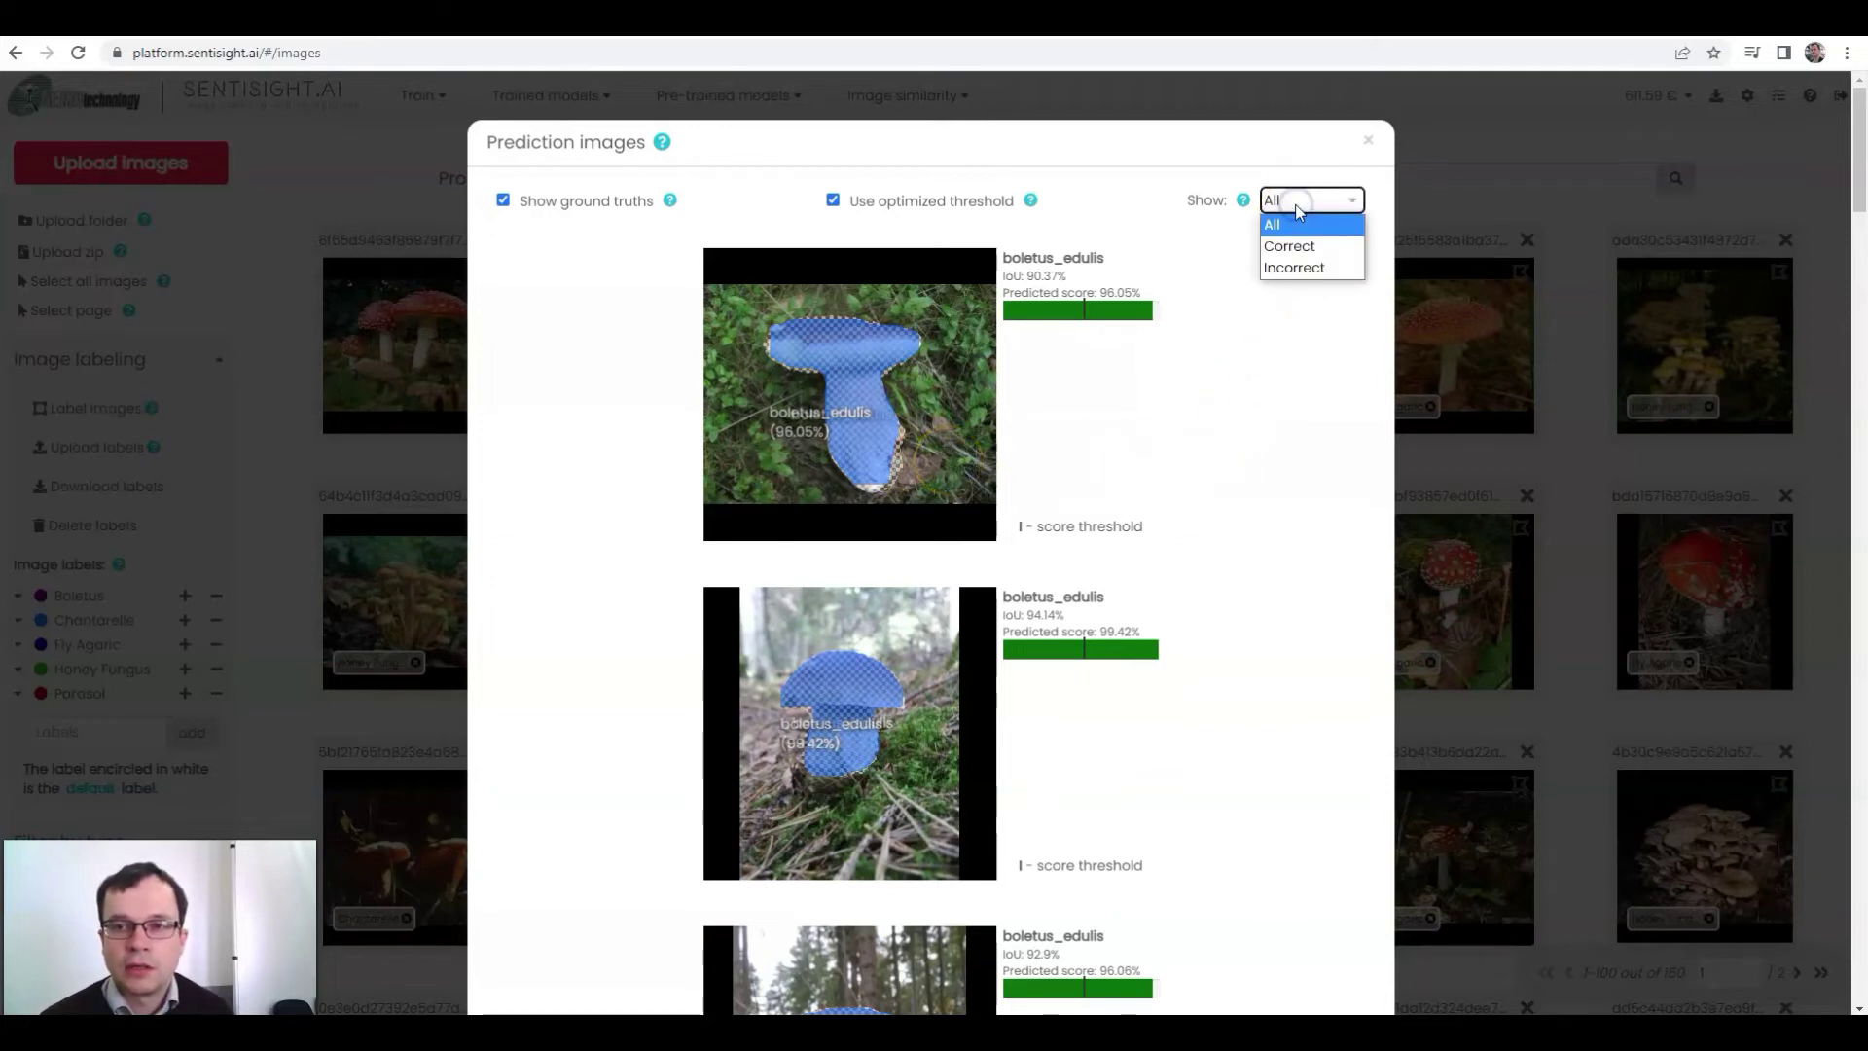
pyautogui.click(1305, 246)
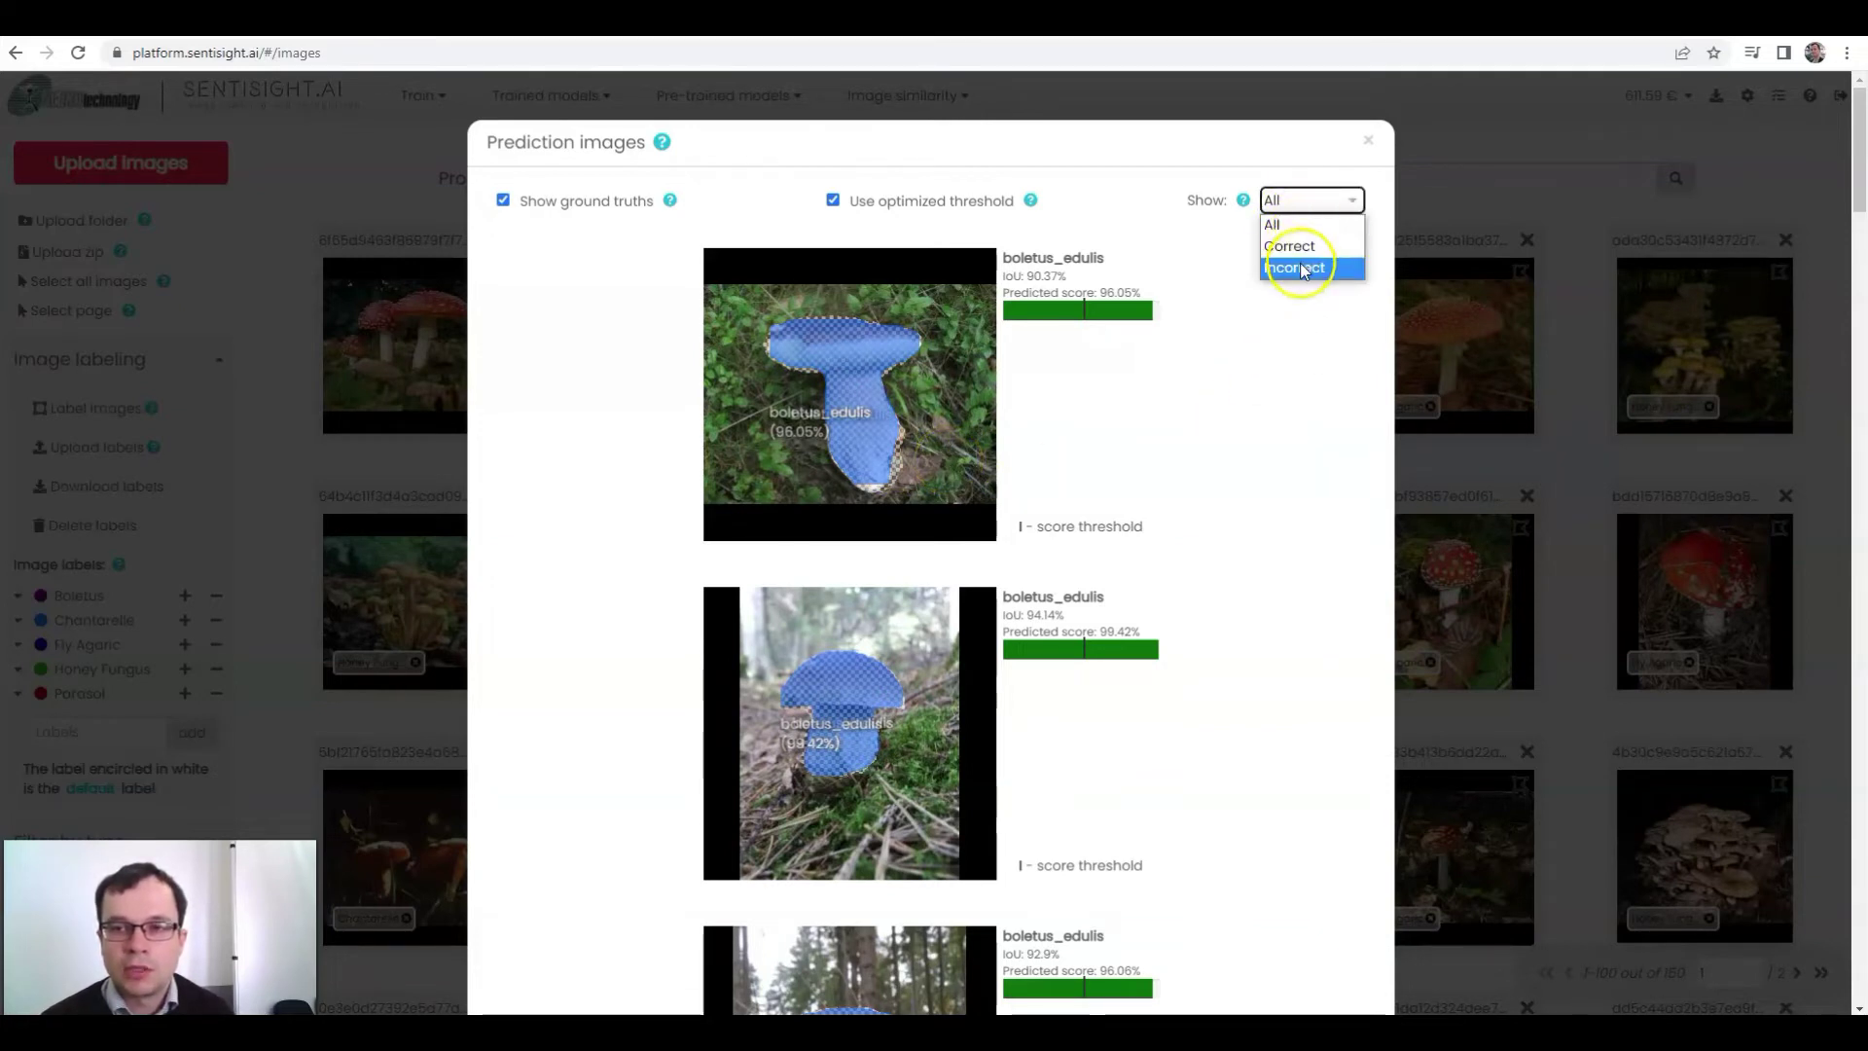
pyautogui.click(1303, 270)
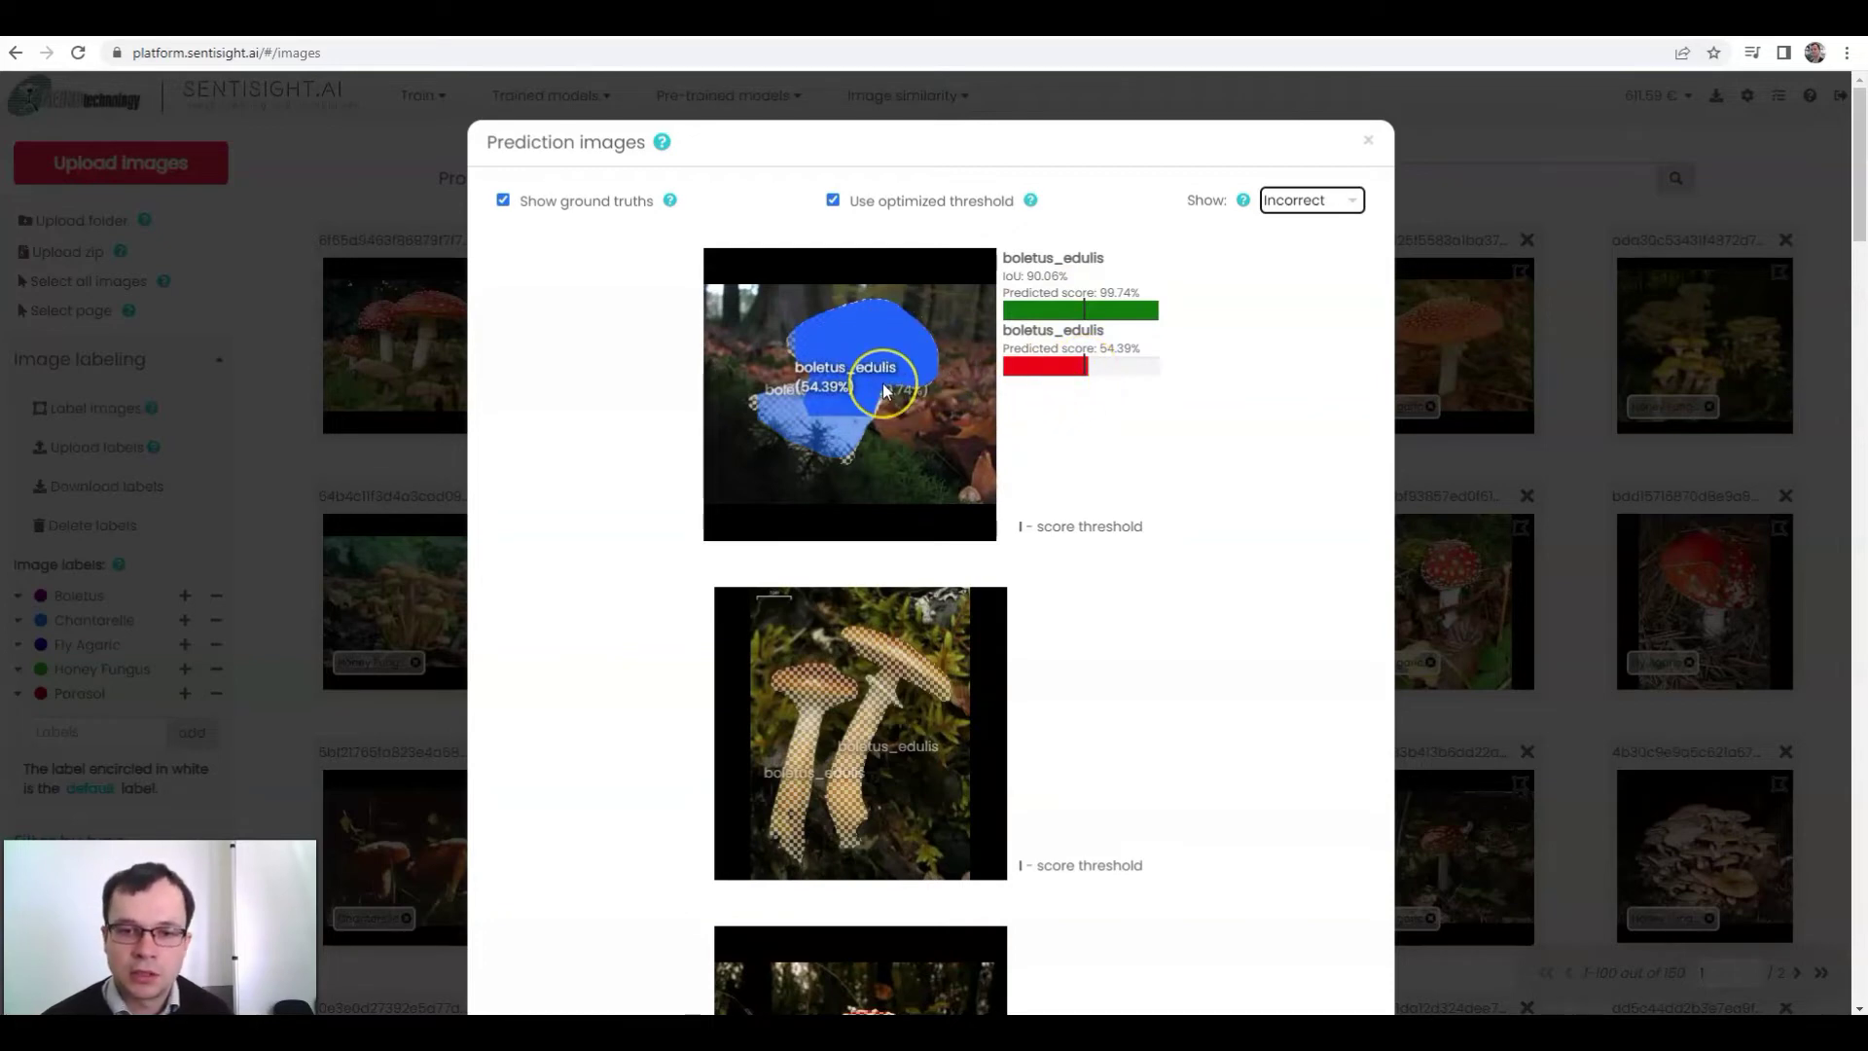
pyautogui.press('Escape')
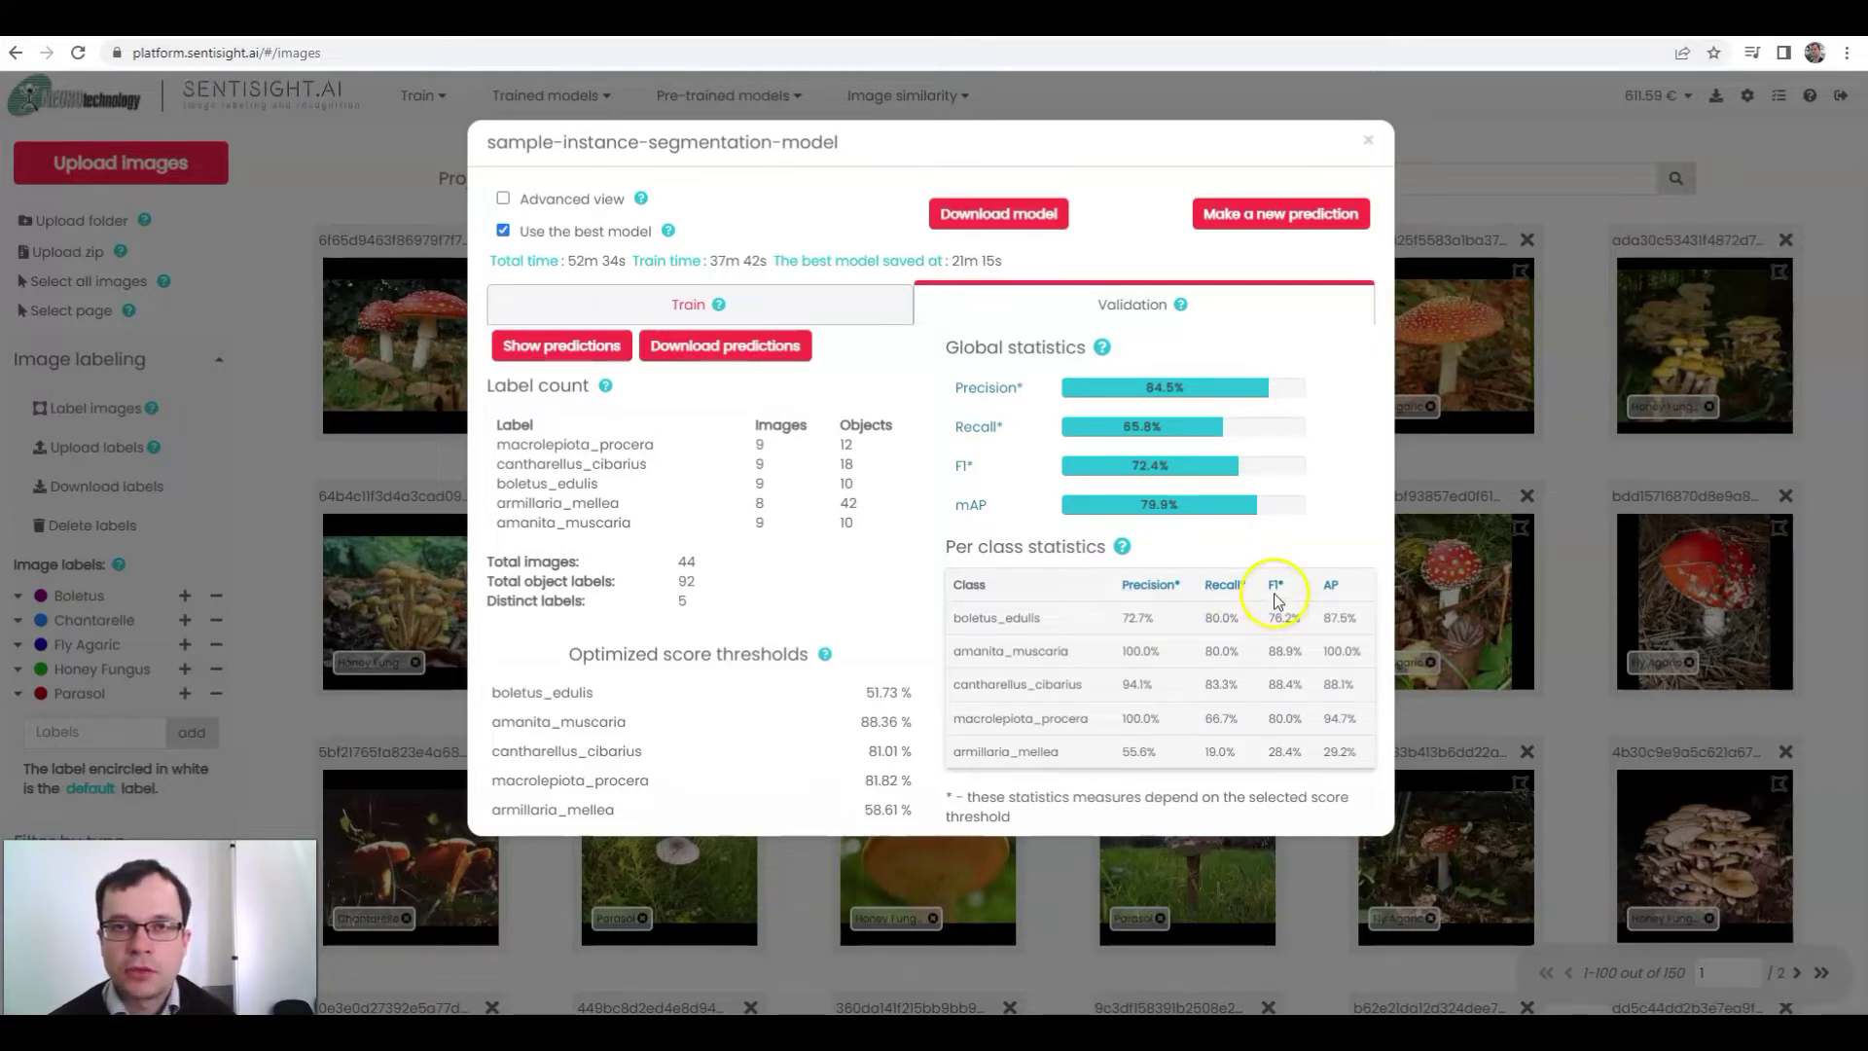
# Step: Reopen the validation predictions and read the boletus_edulis threshold of 51.73% against its 96.05% score
pyautogui.click(589, 348)
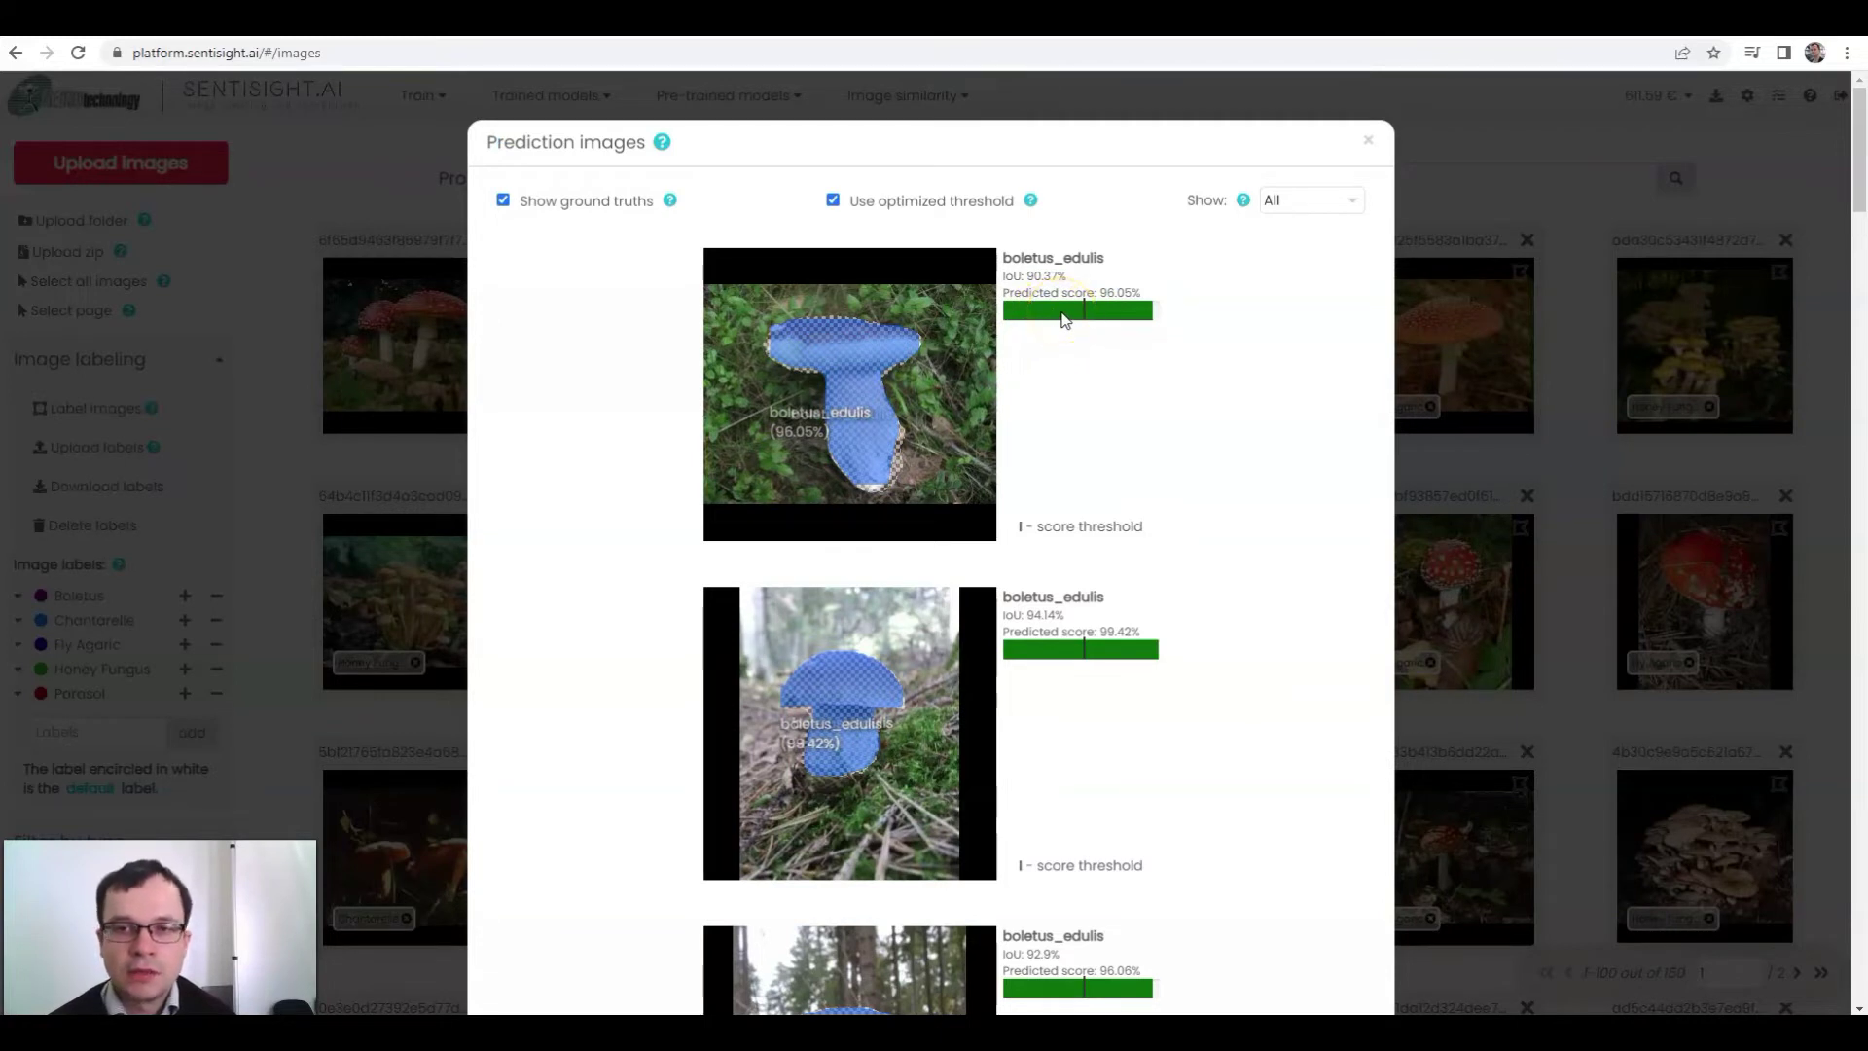
pyautogui.click(1063, 321)
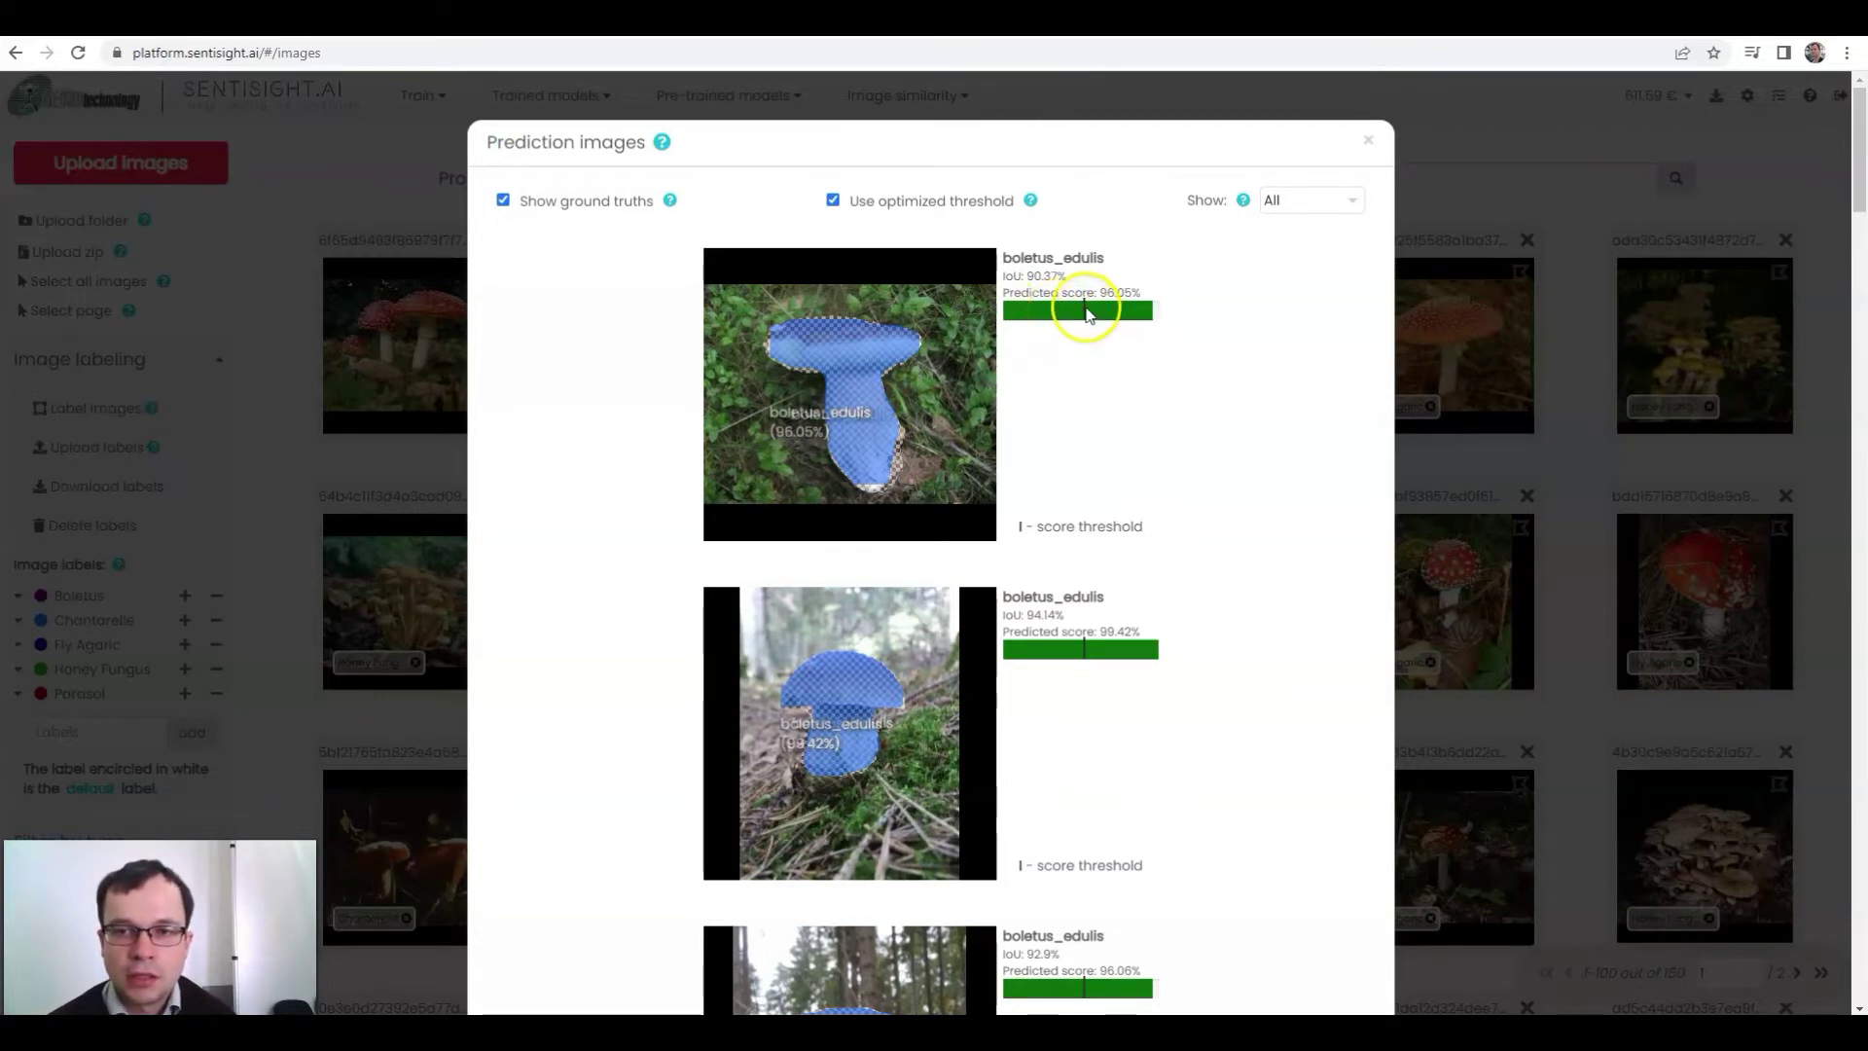
pyautogui.moveTo(1087, 312)
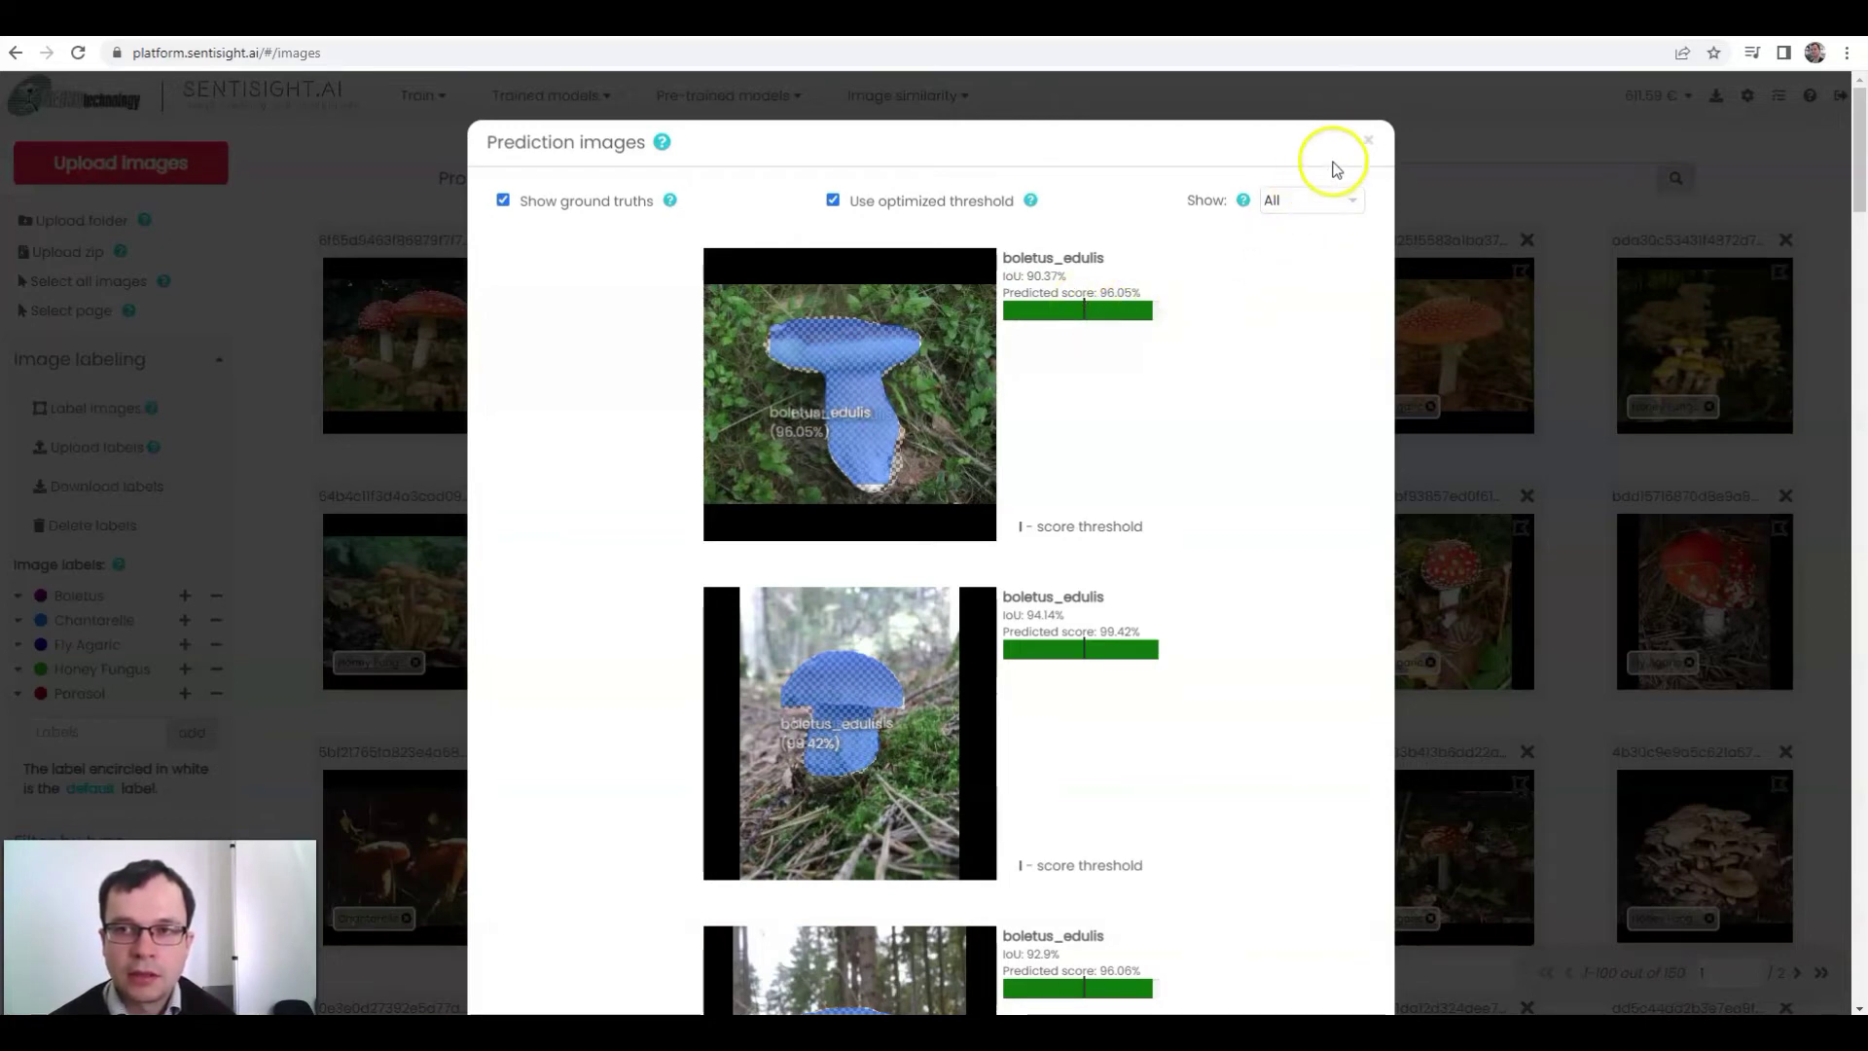
# Step: Turn on Advanced view and switch off the optimized score thresholds
pyautogui.click(1367, 141)
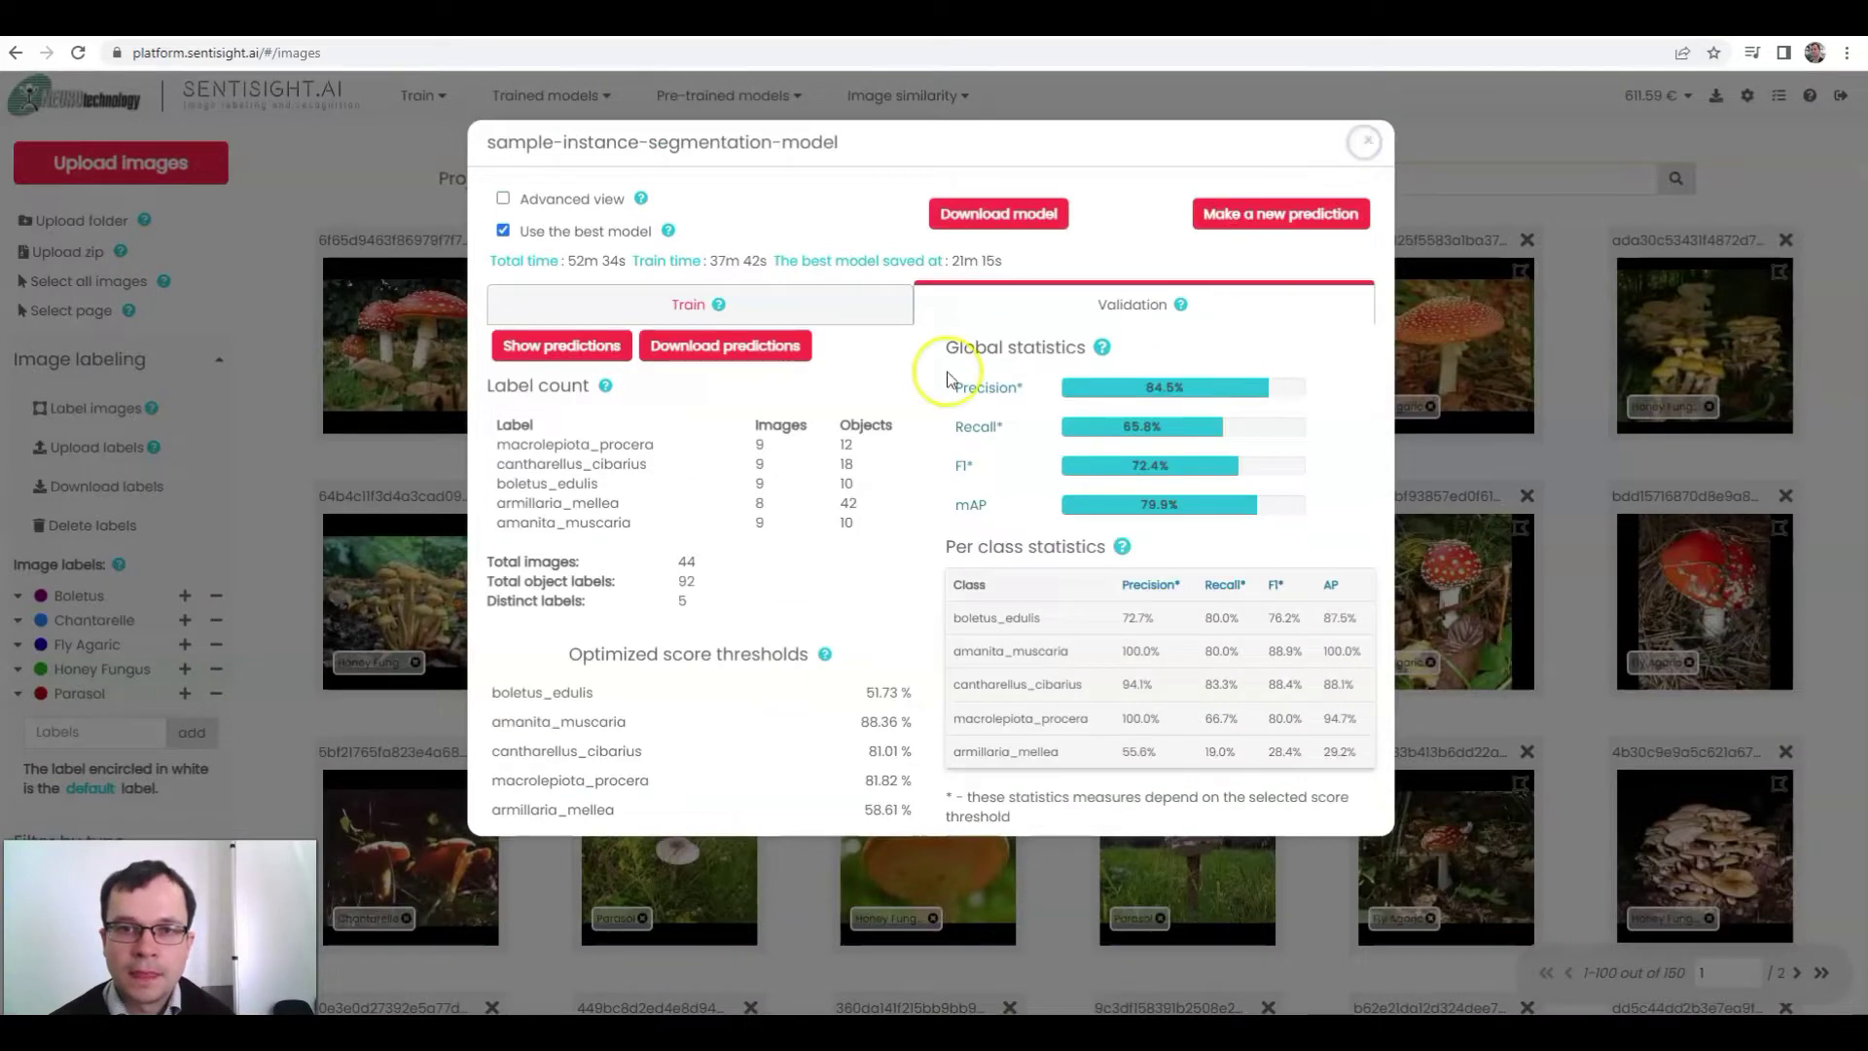
pyautogui.click(503, 198)
pyautogui.scroll(-5, 809, 418)
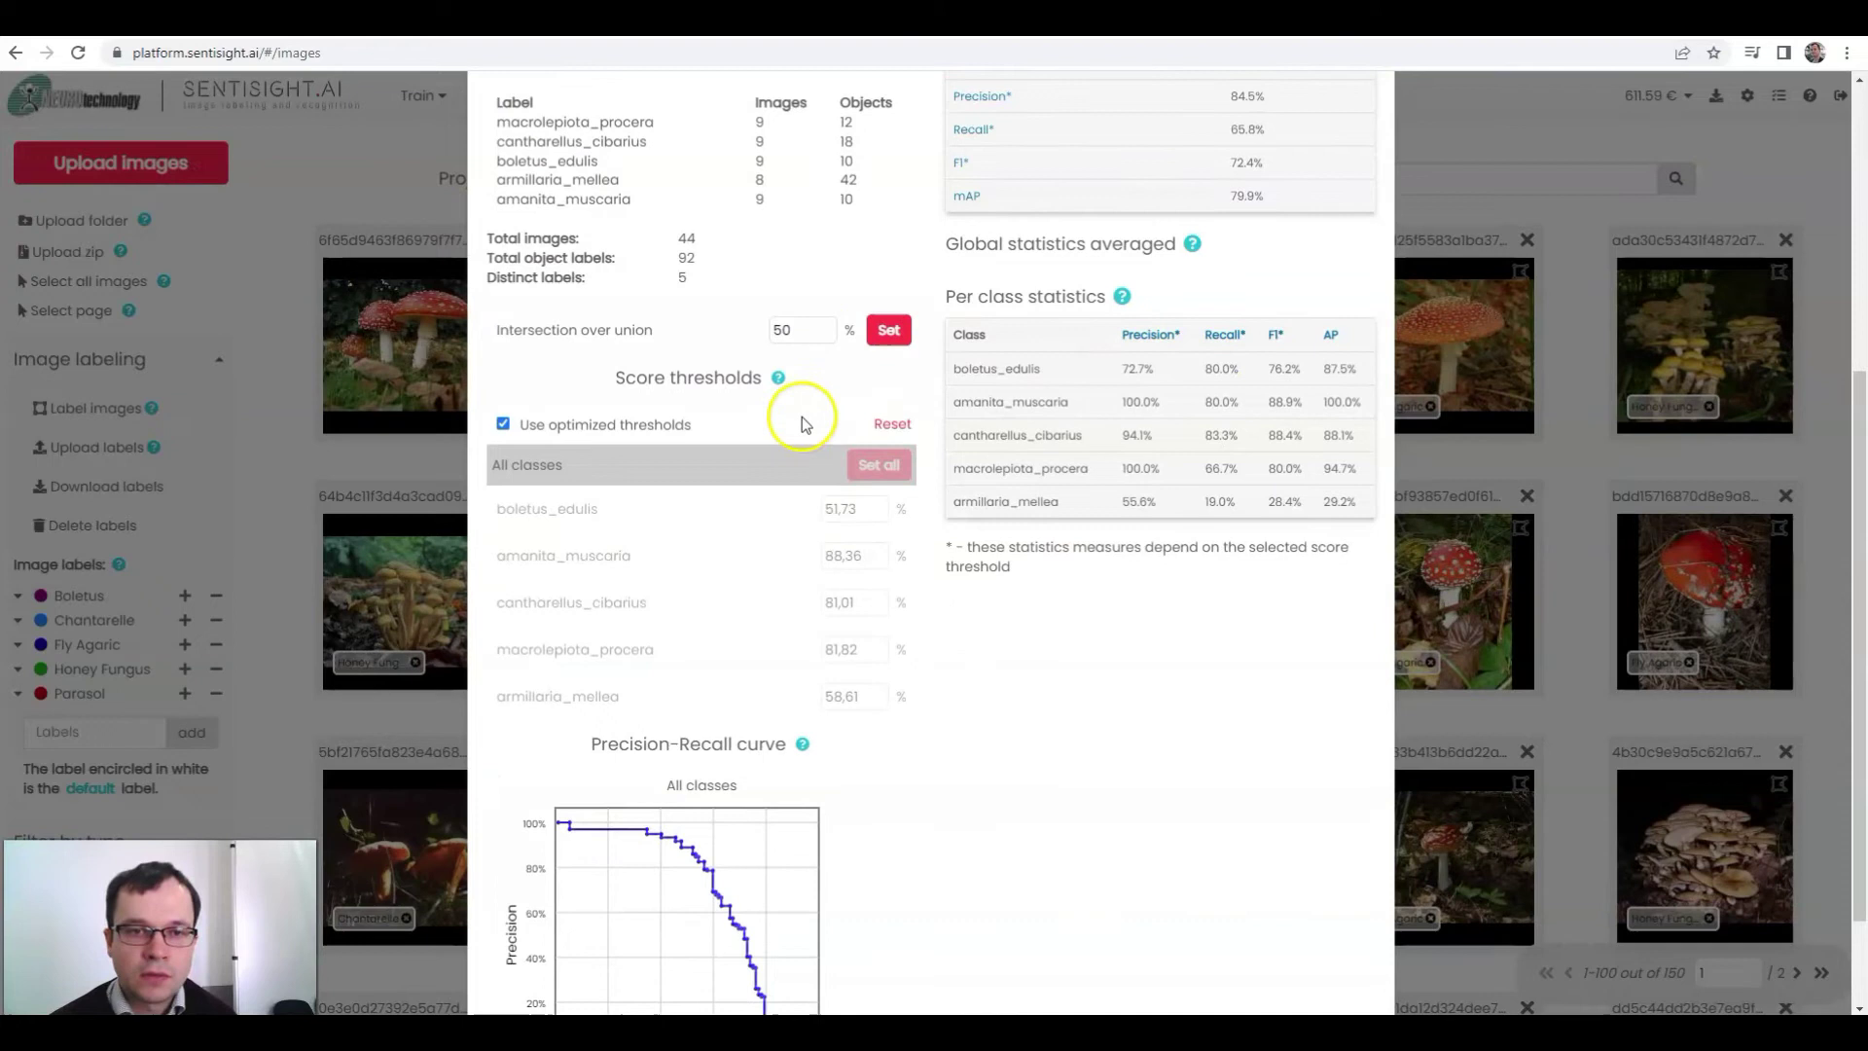
pyautogui.click(503, 425)
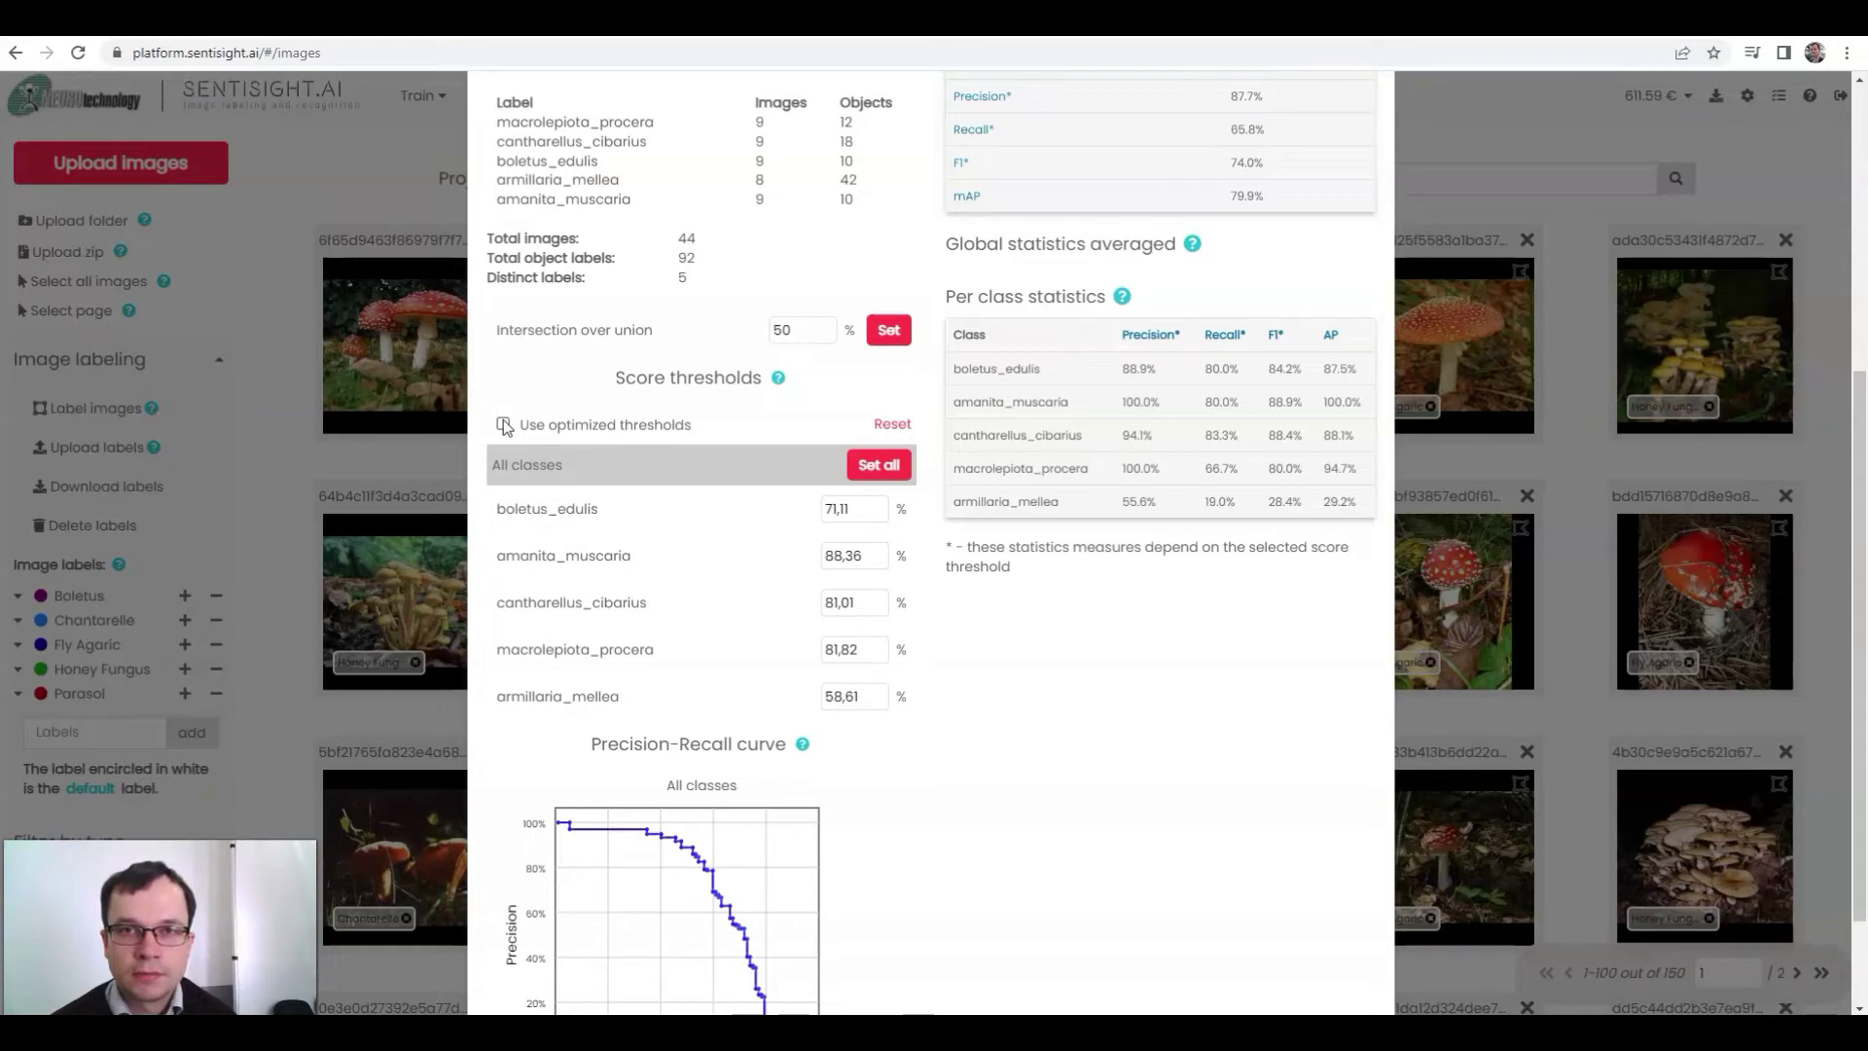
pyautogui.scroll(-1, 1001, 792)
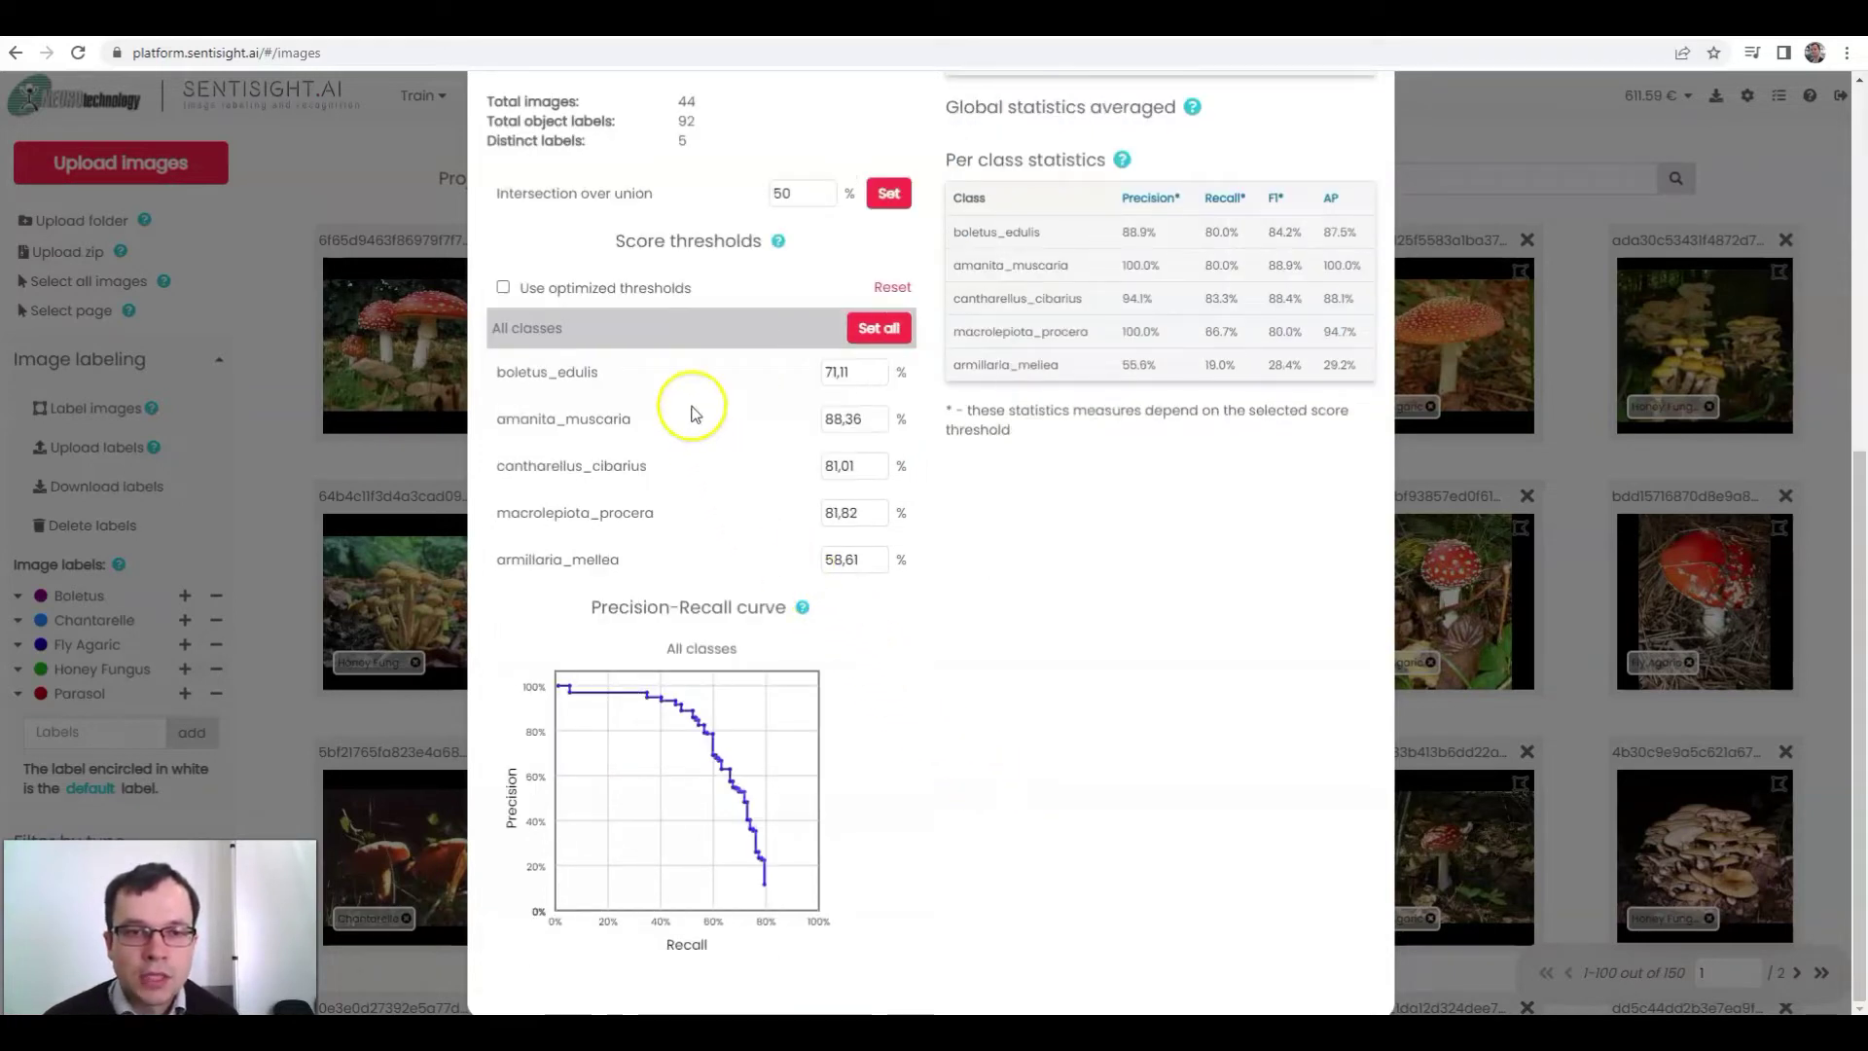
# Step: Lower the cantharellus_cibarius threshold to 26.92% at 94.4% recall from its precision-recall curve
pyautogui.click(613, 373)
pyautogui.scroll(-1, 901, 730)
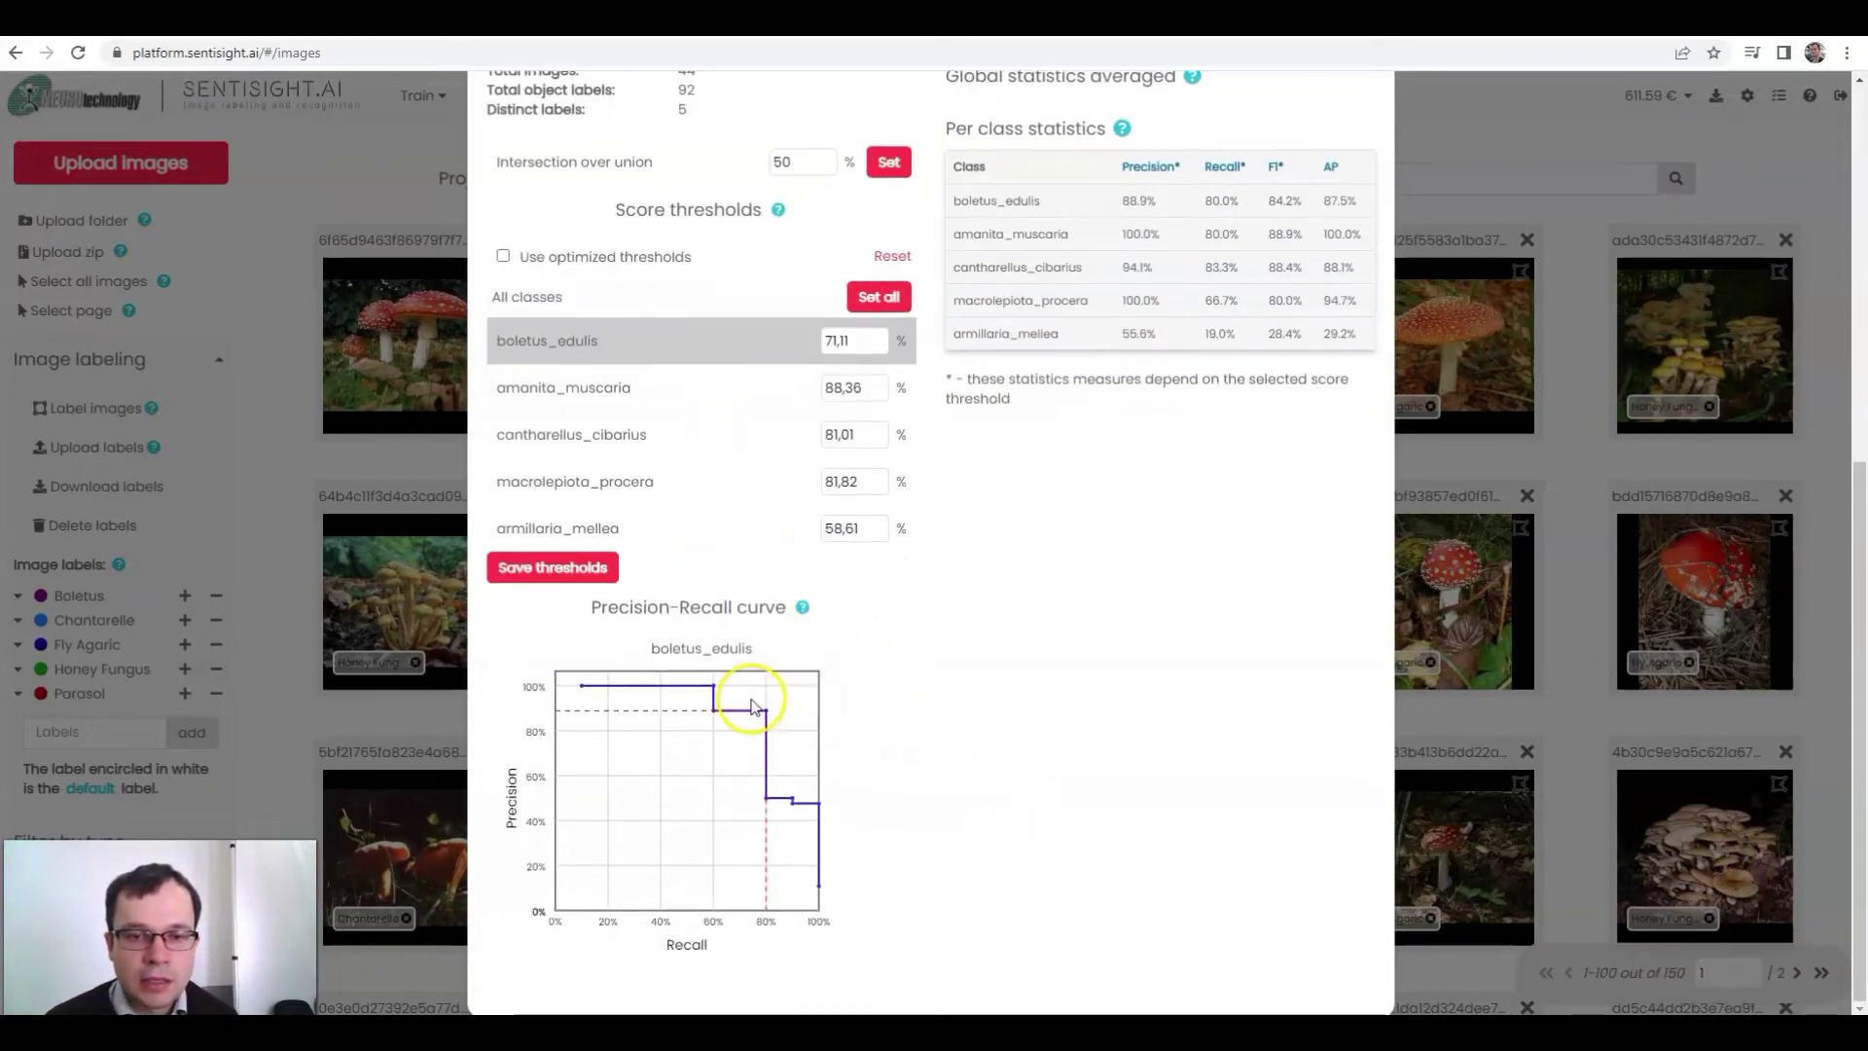
pyautogui.click(631, 431)
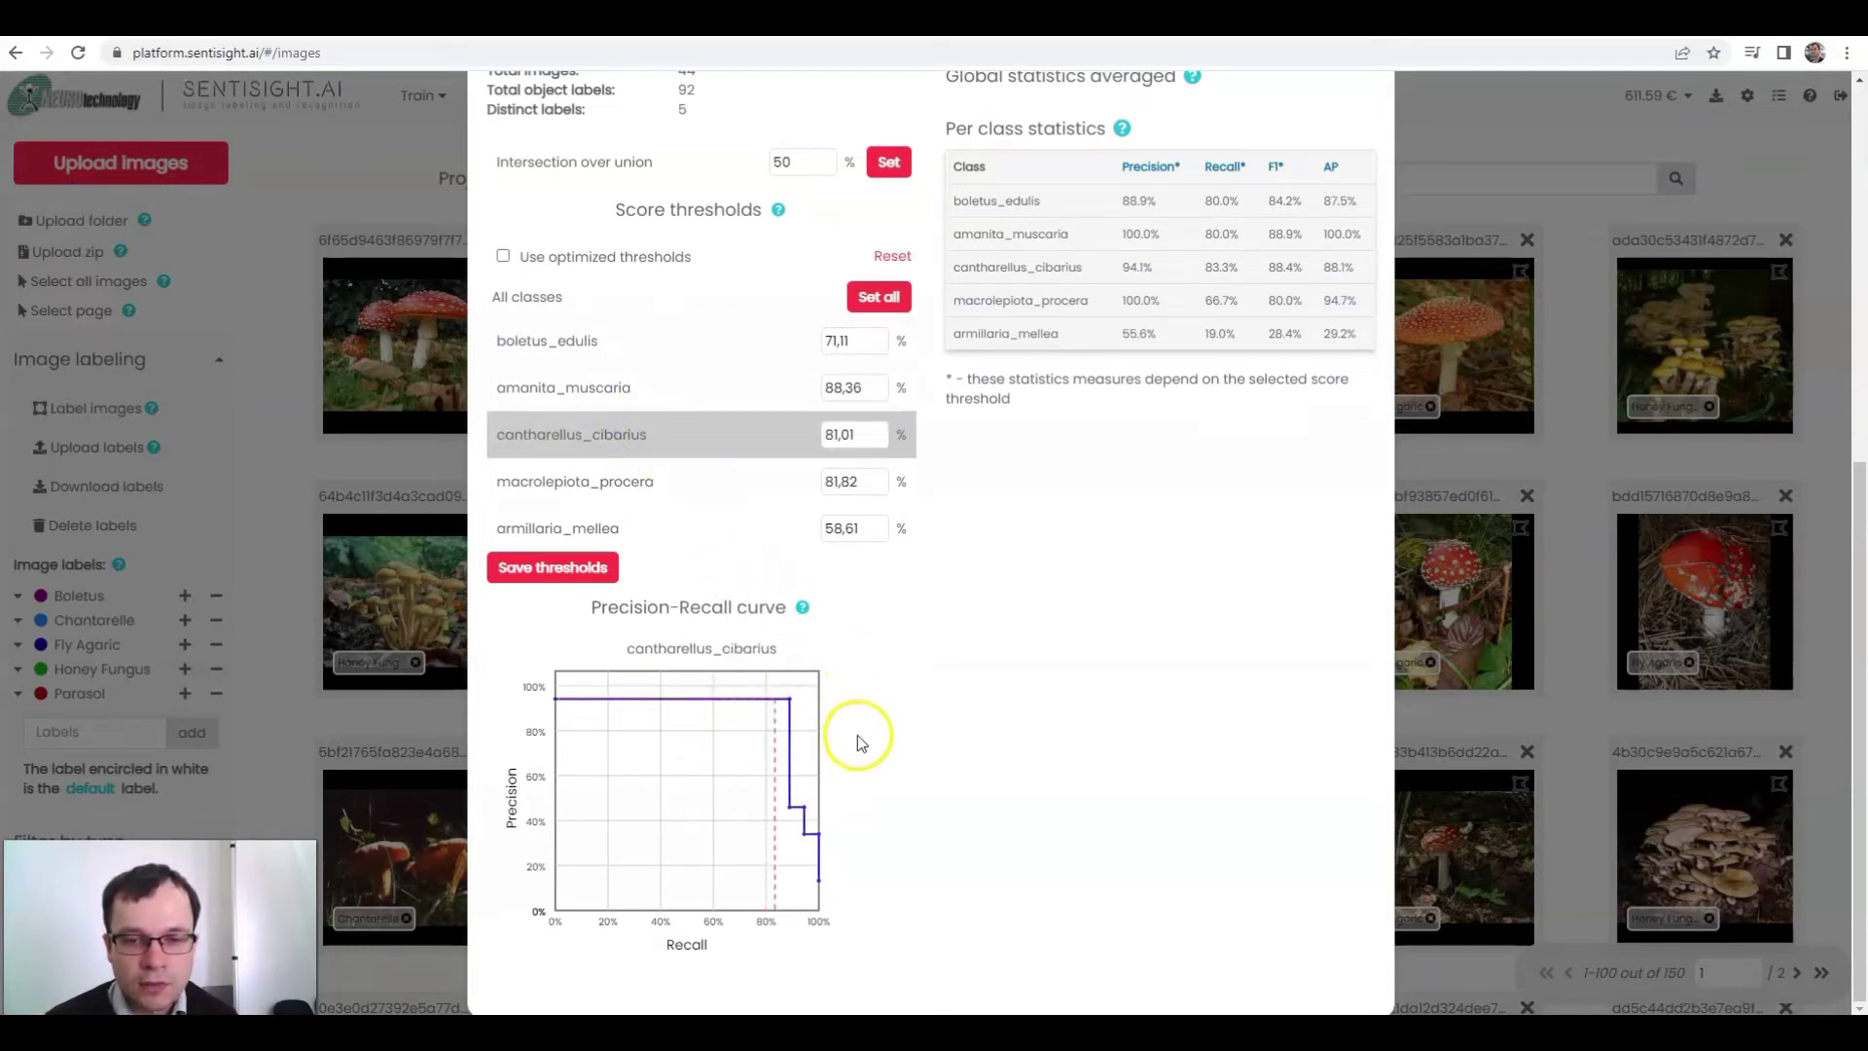
pyautogui.click(788, 701)
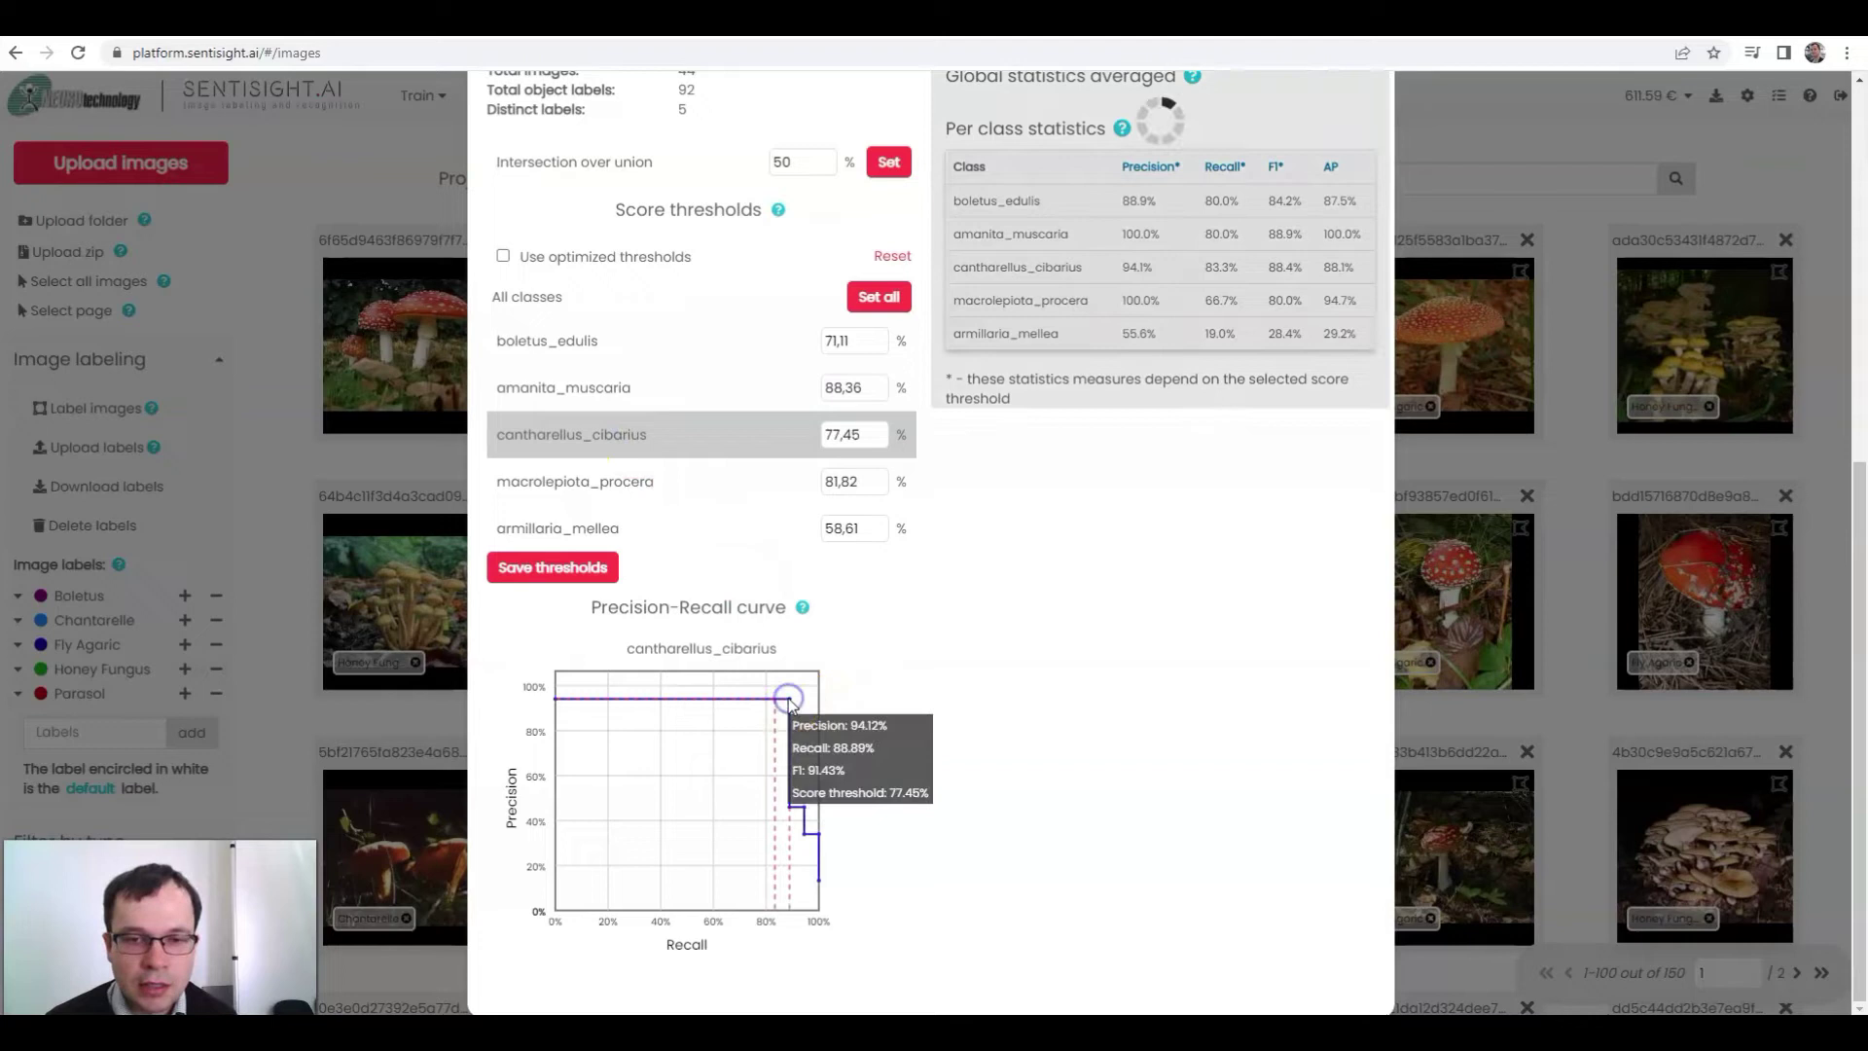
pyautogui.click(804, 808)
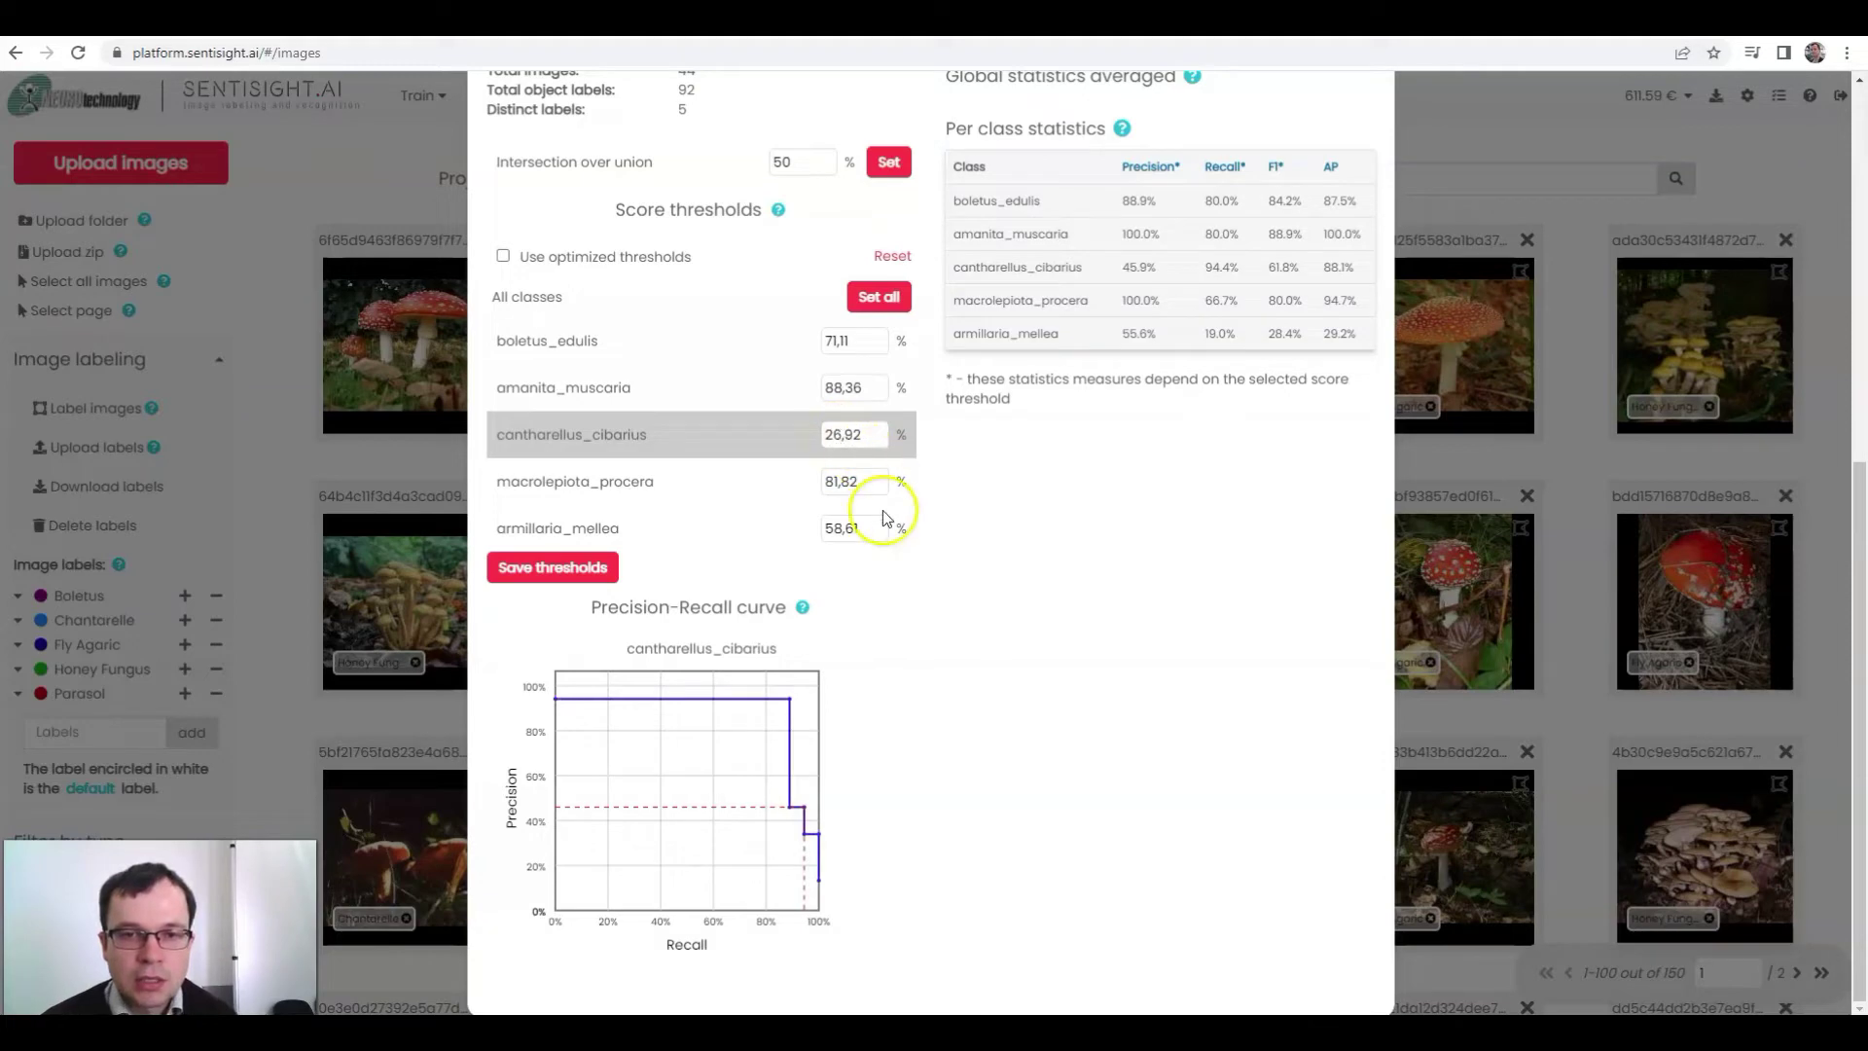
# Step: Preview predictions with the custom thresholds, then toggle optimized thresholds on and back off
pyautogui.scroll(4, 1042, 483)
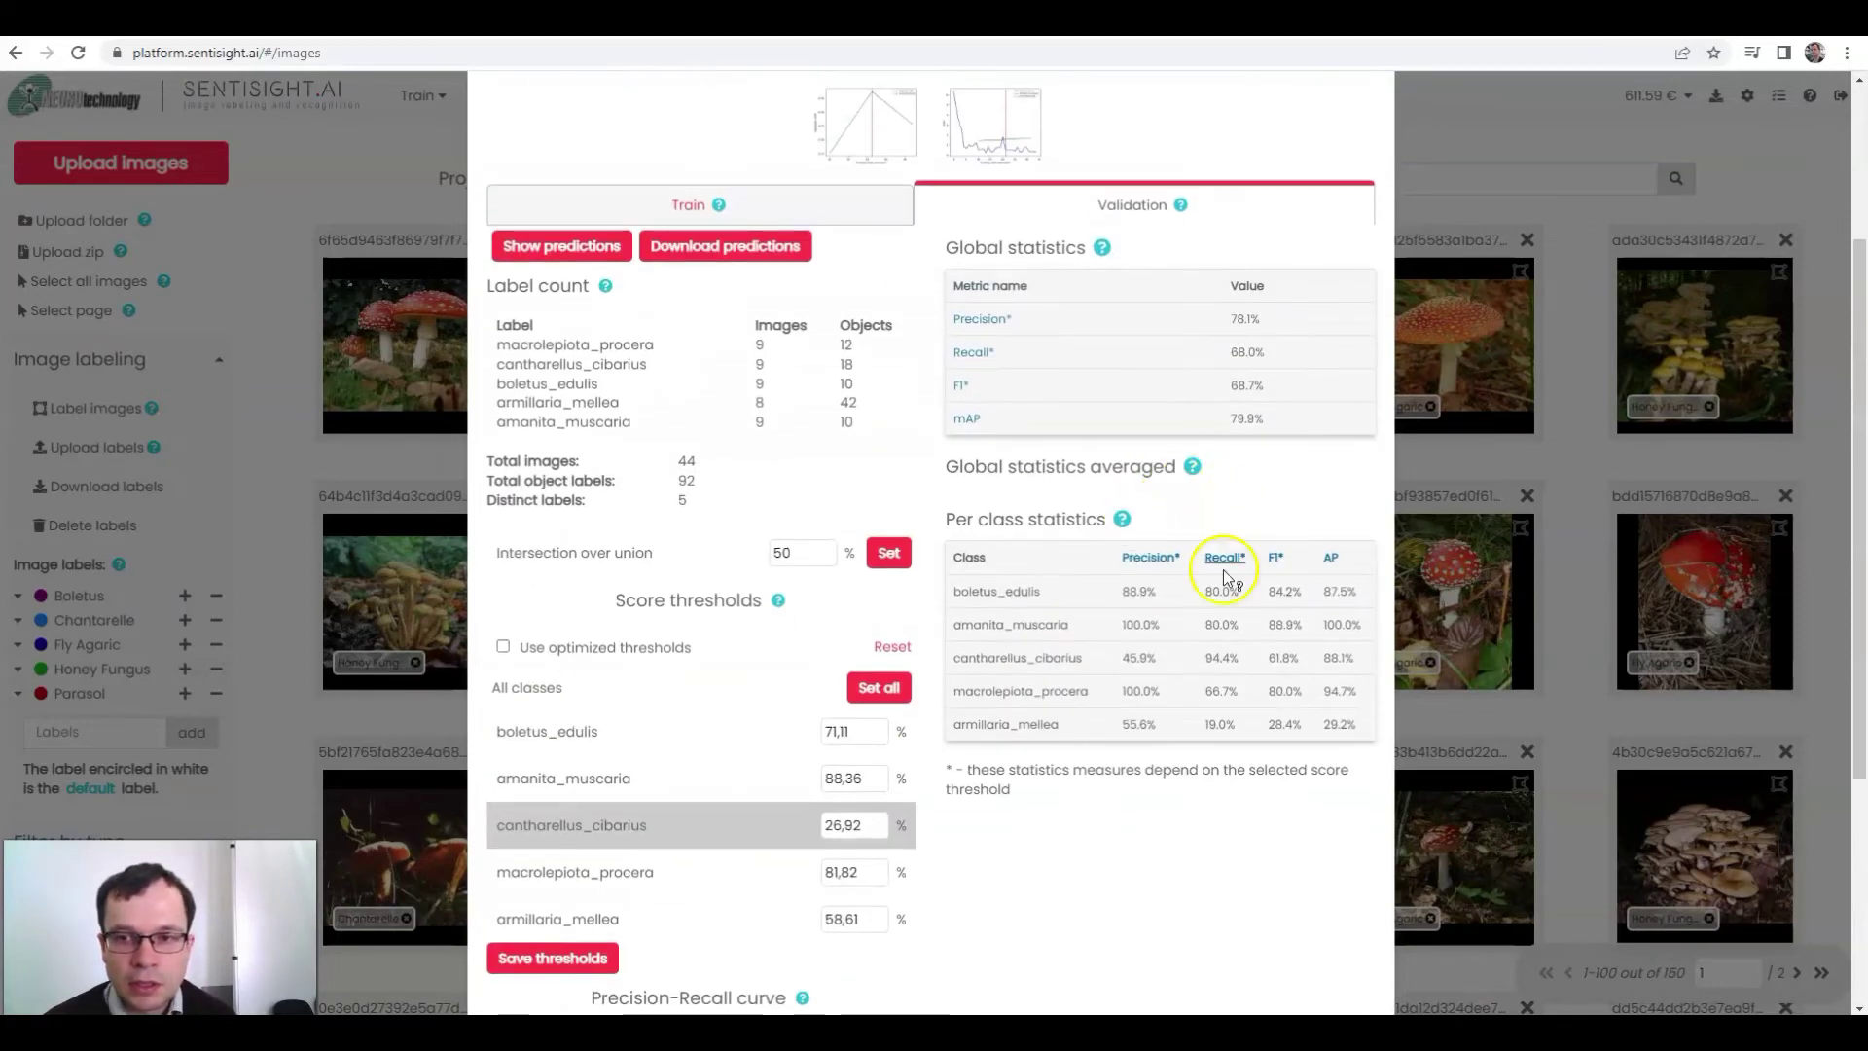
pyautogui.click(524, 240)
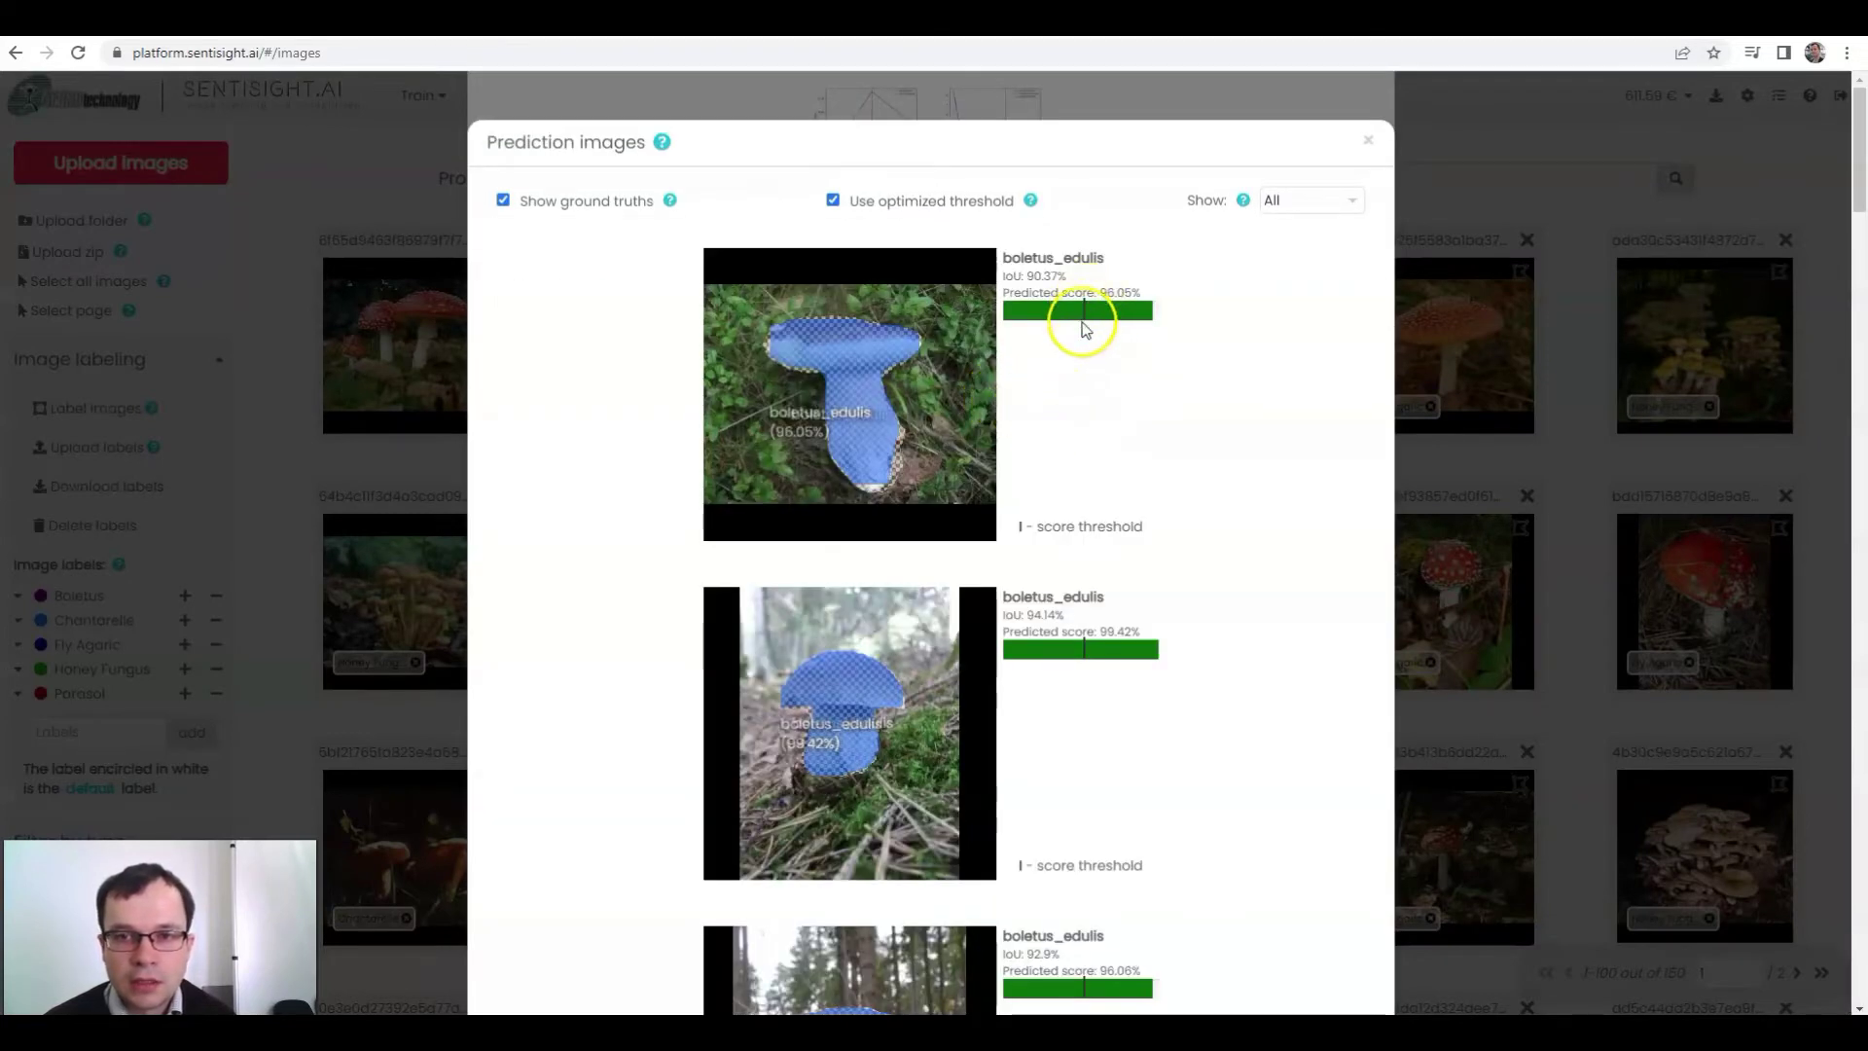
pyautogui.click(1367, 141)
pyautogui.scroll(-4, 961, 715)
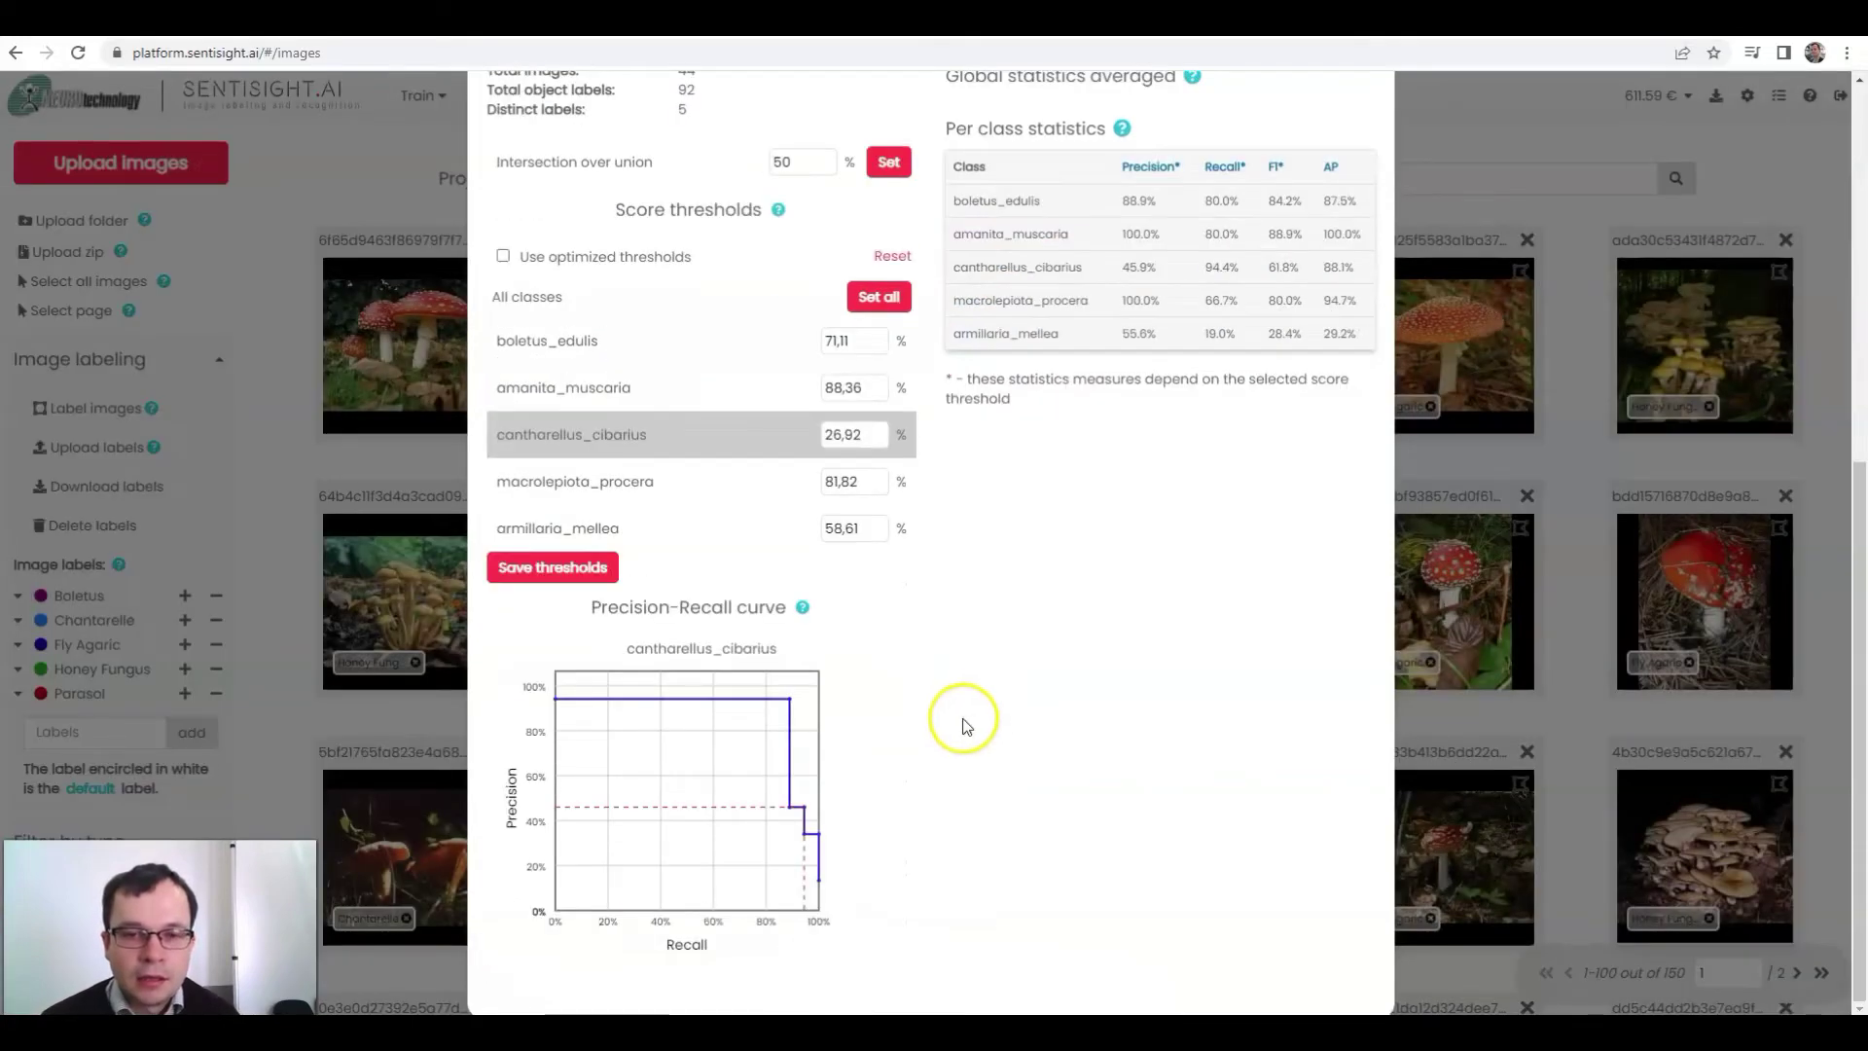
pyautogui.click(503, 258)
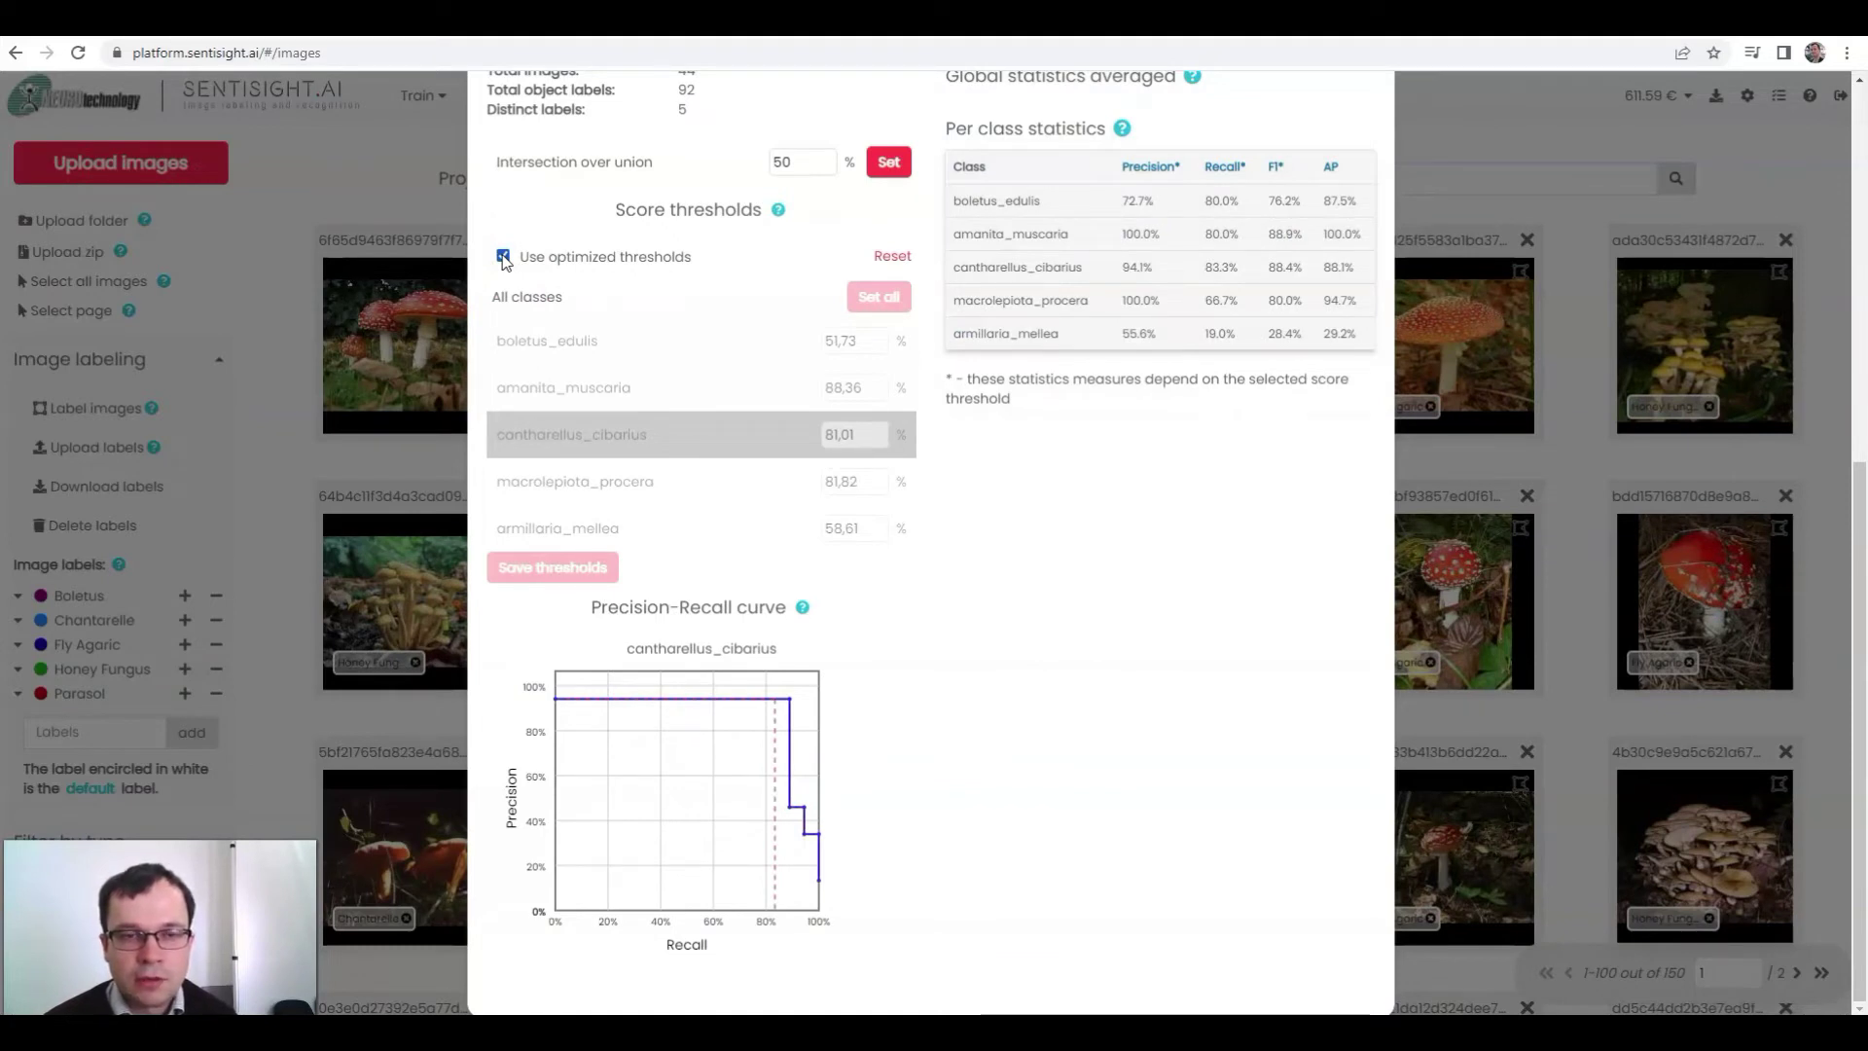
pyautogui.click(503, 257)
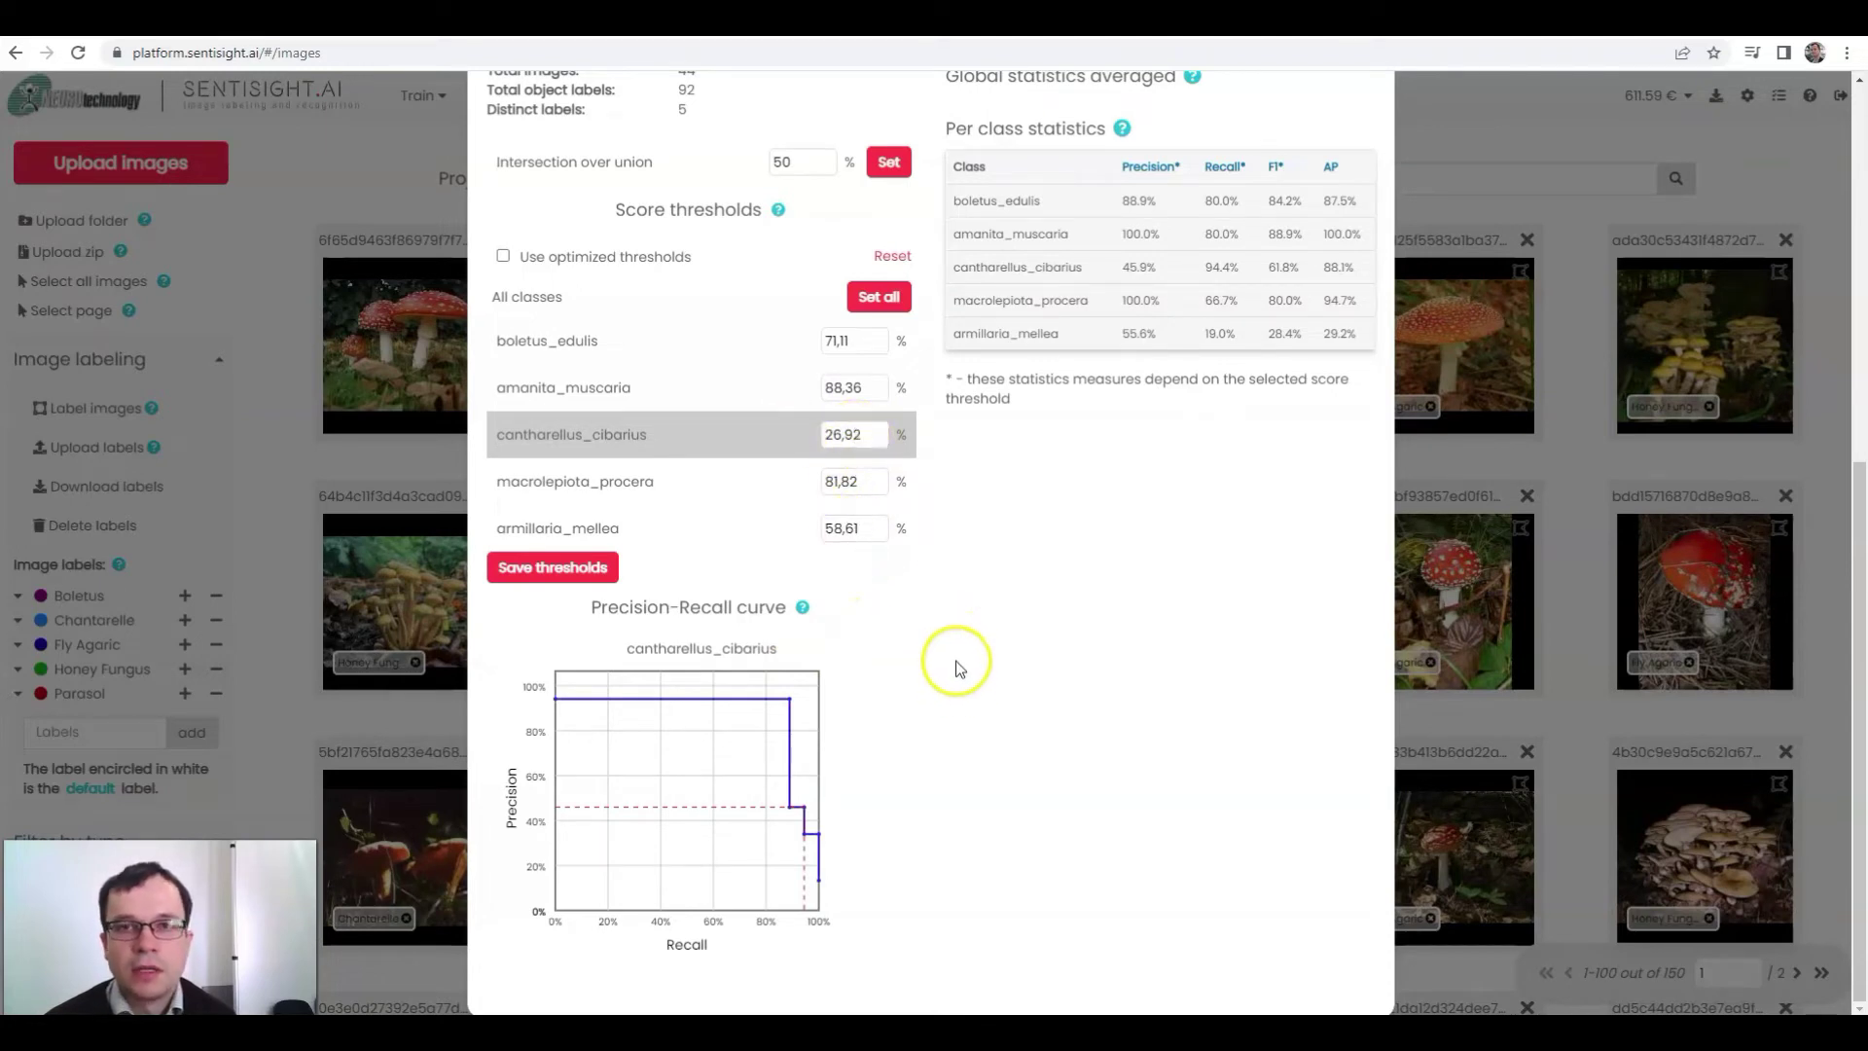
# Step: Highlight the intersection over union value in the model statistics
pyautogui.scroll(3, 961, 659)
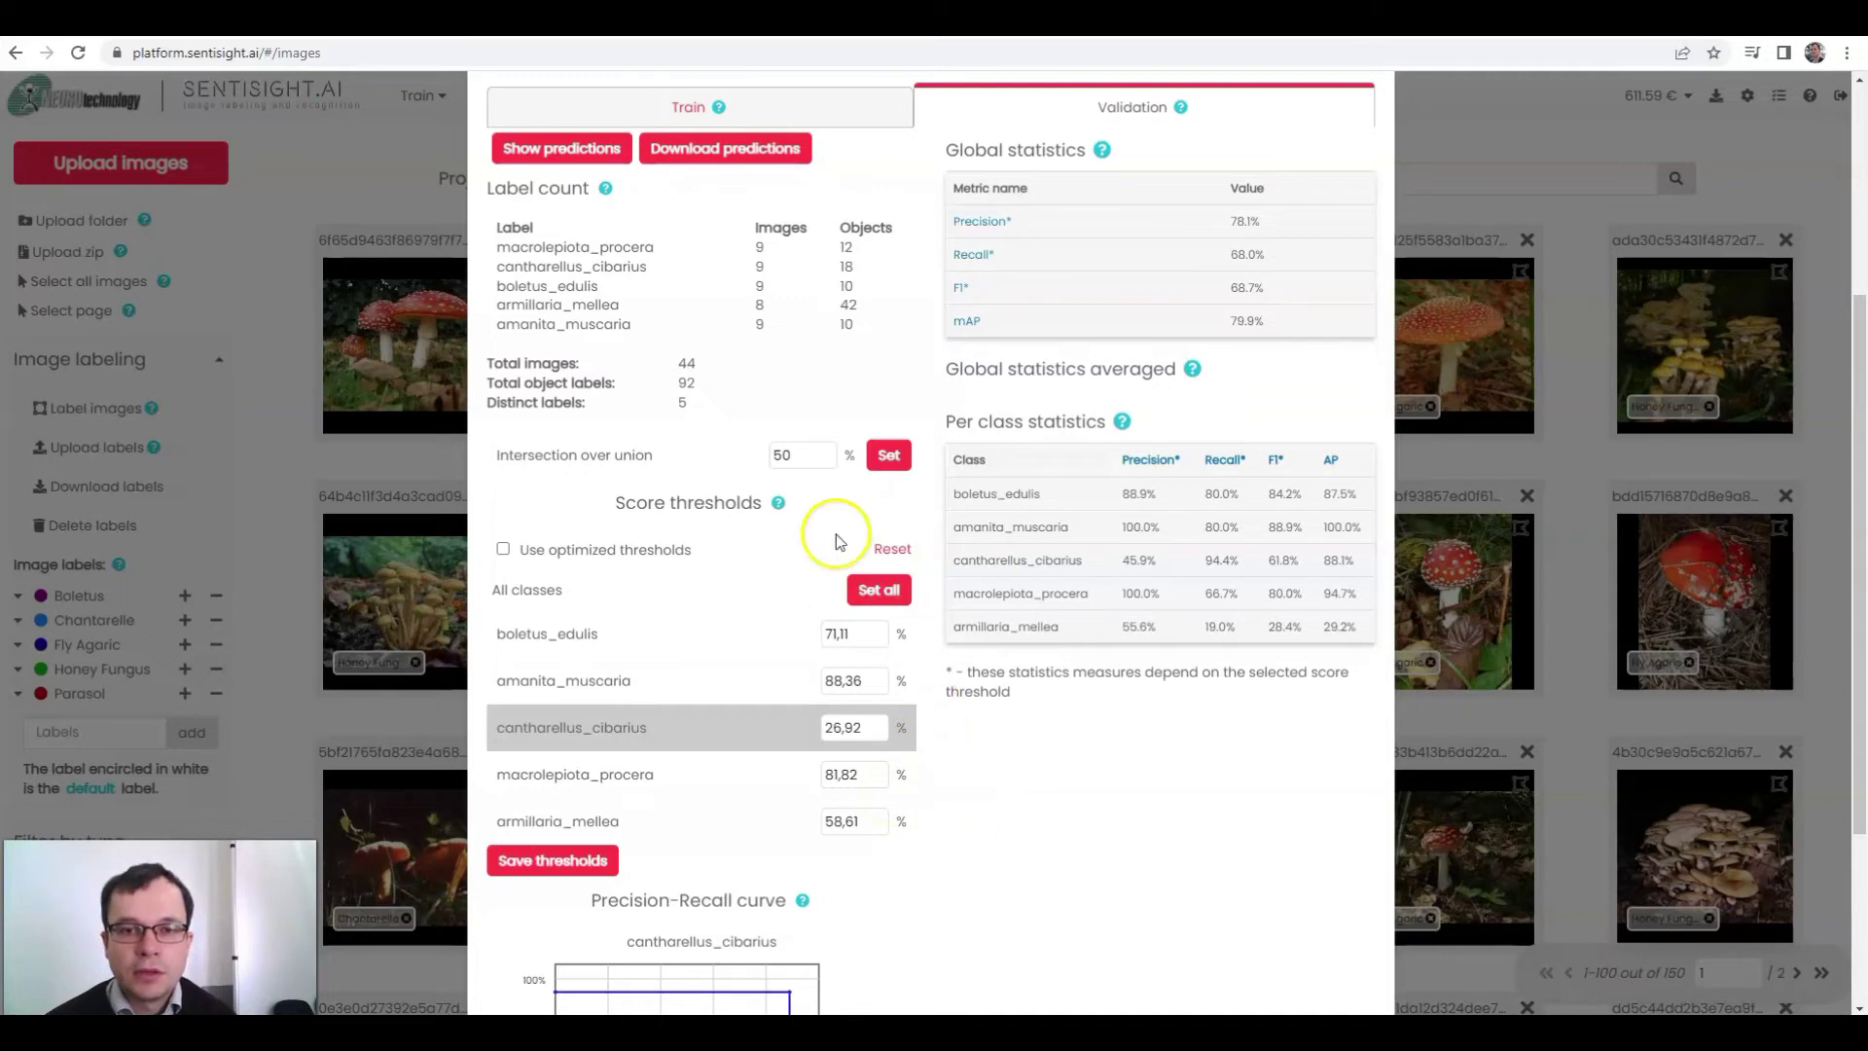
pyautogui.moveTo(793, 455); pyautogui.dragTo(751, 454)
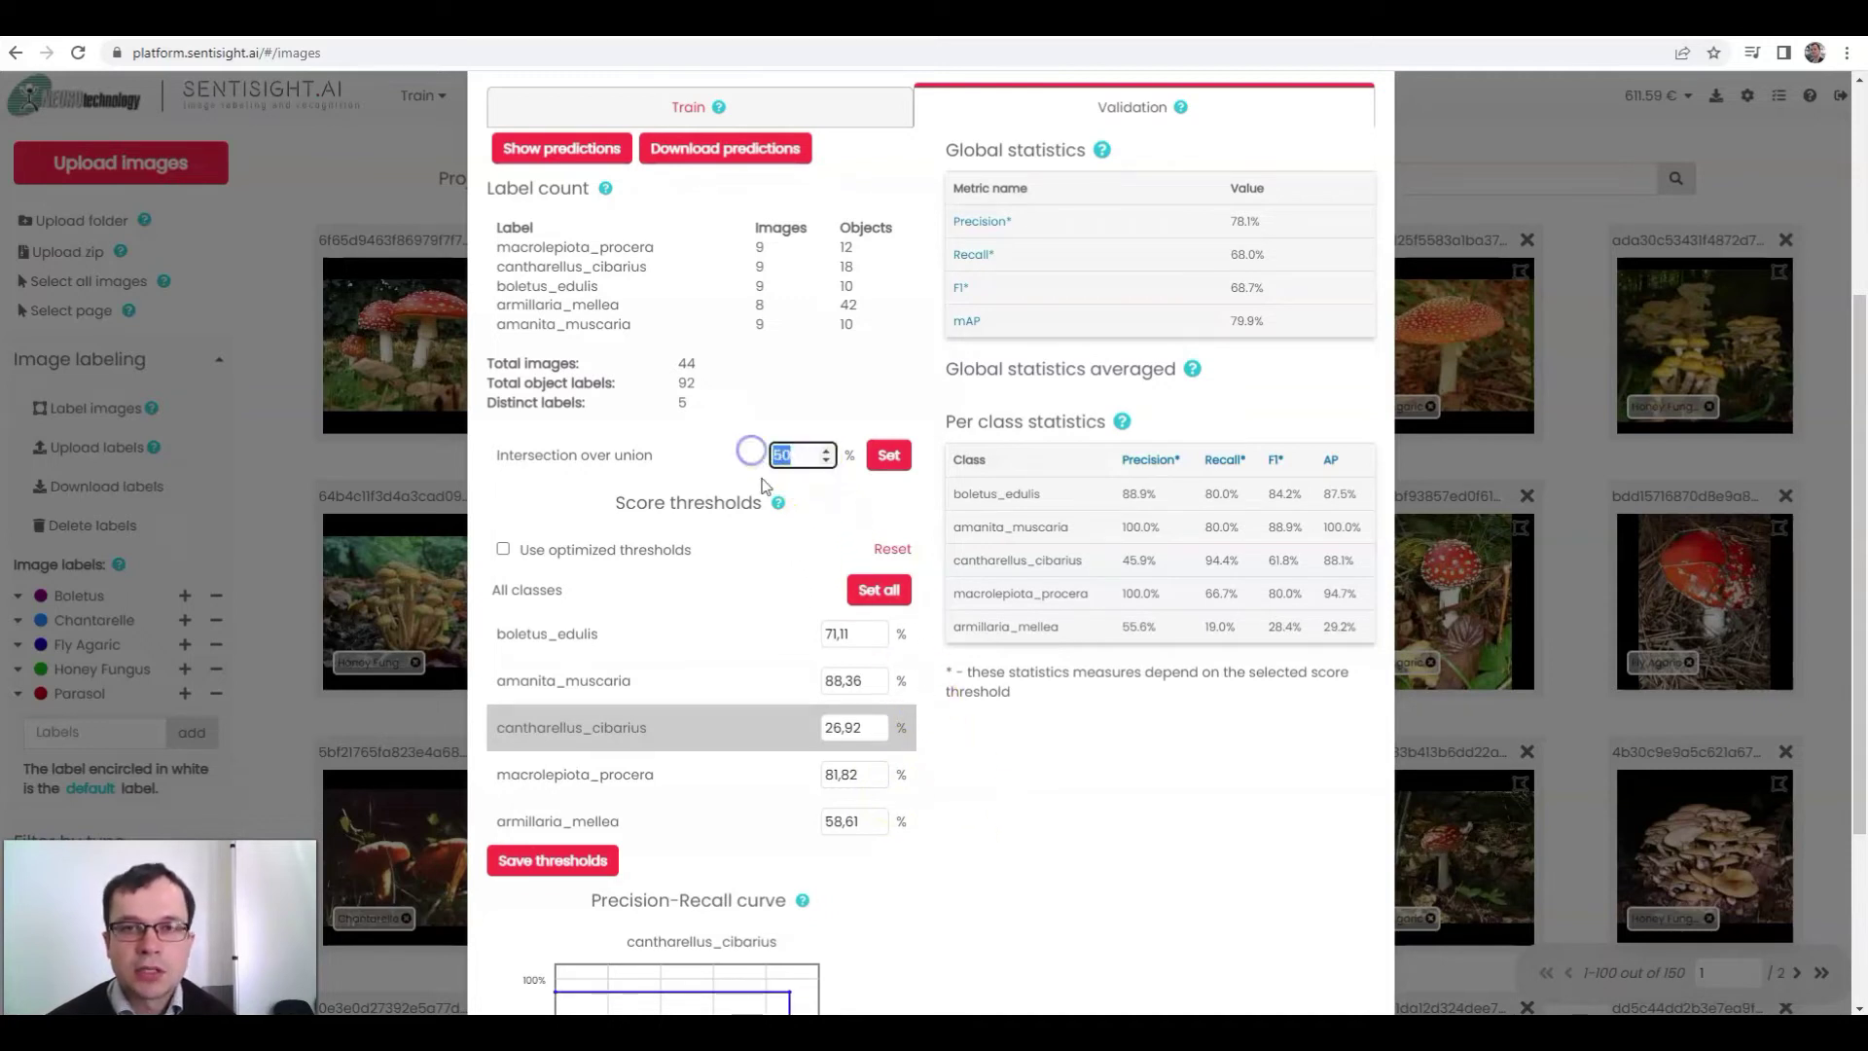
pyautogui.click(777, 519)
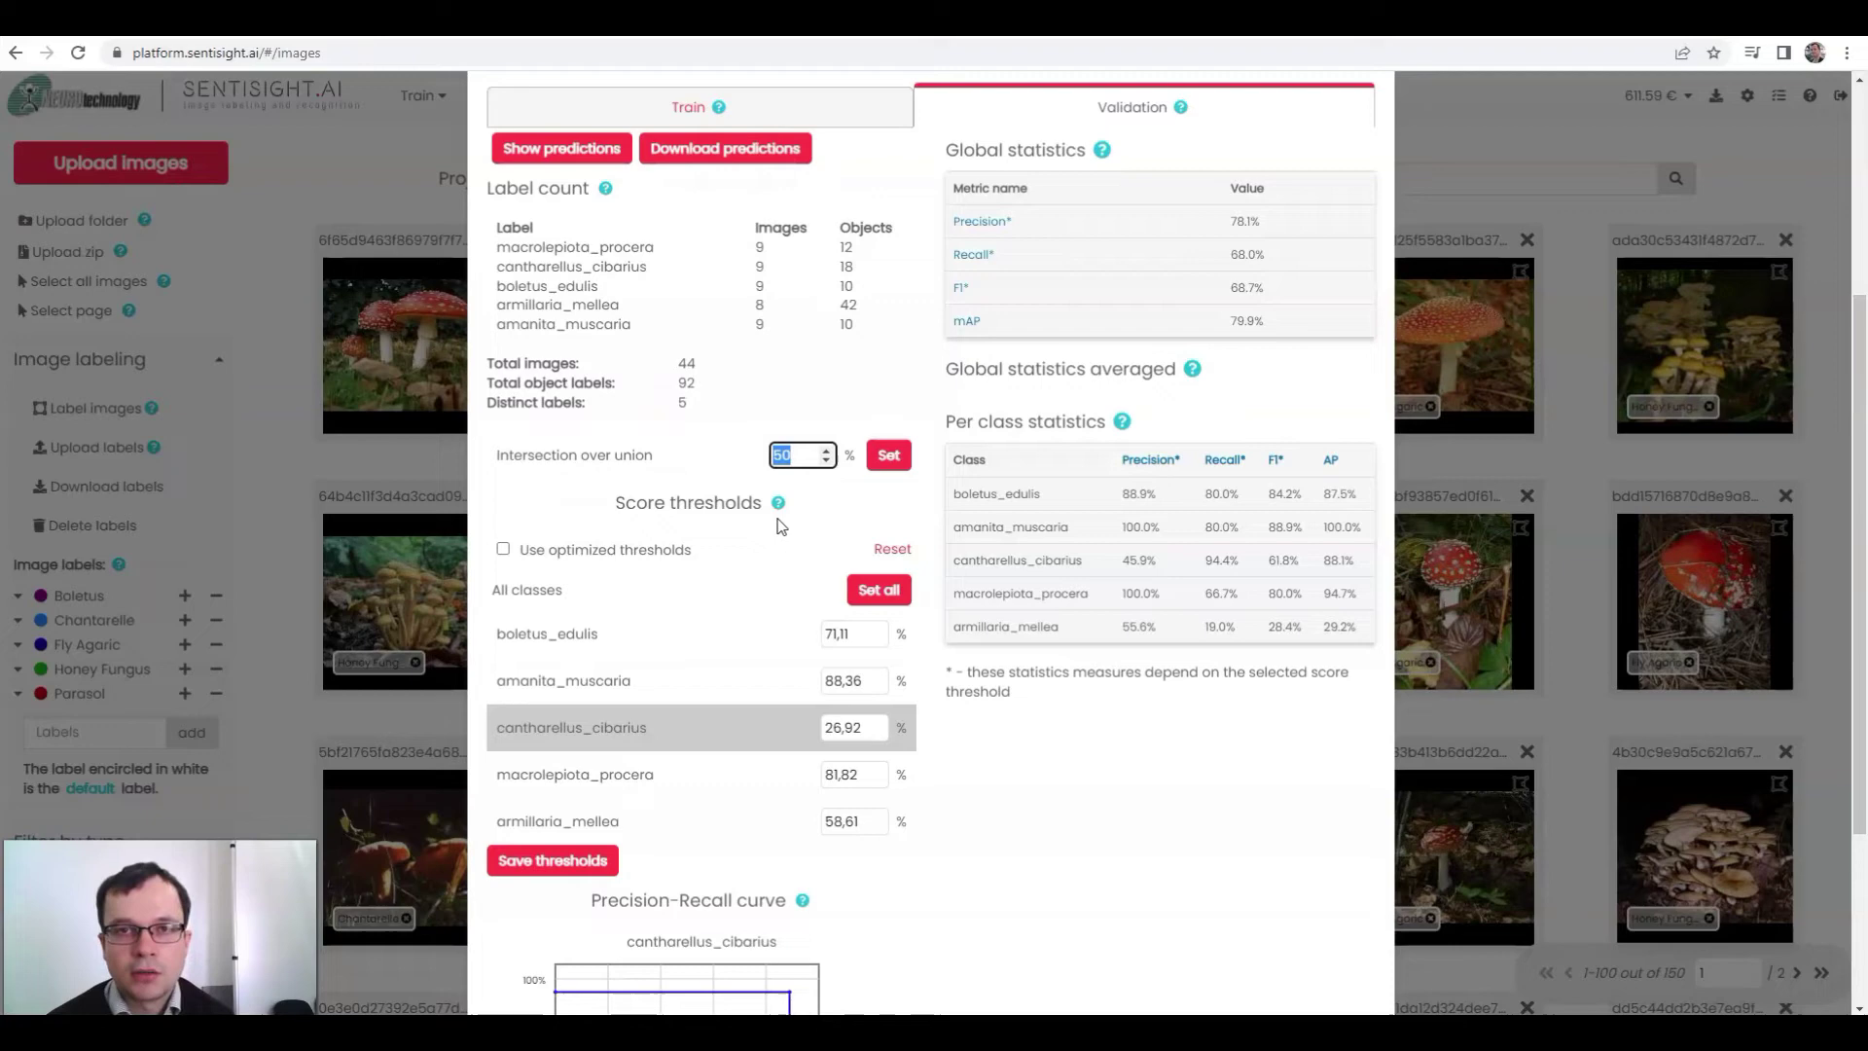
# Step: Enlarge the loss learning curve for a closer look, then close it
pyautogui.scroll(4, 955, 978)
pyautogui.click(954, 991)
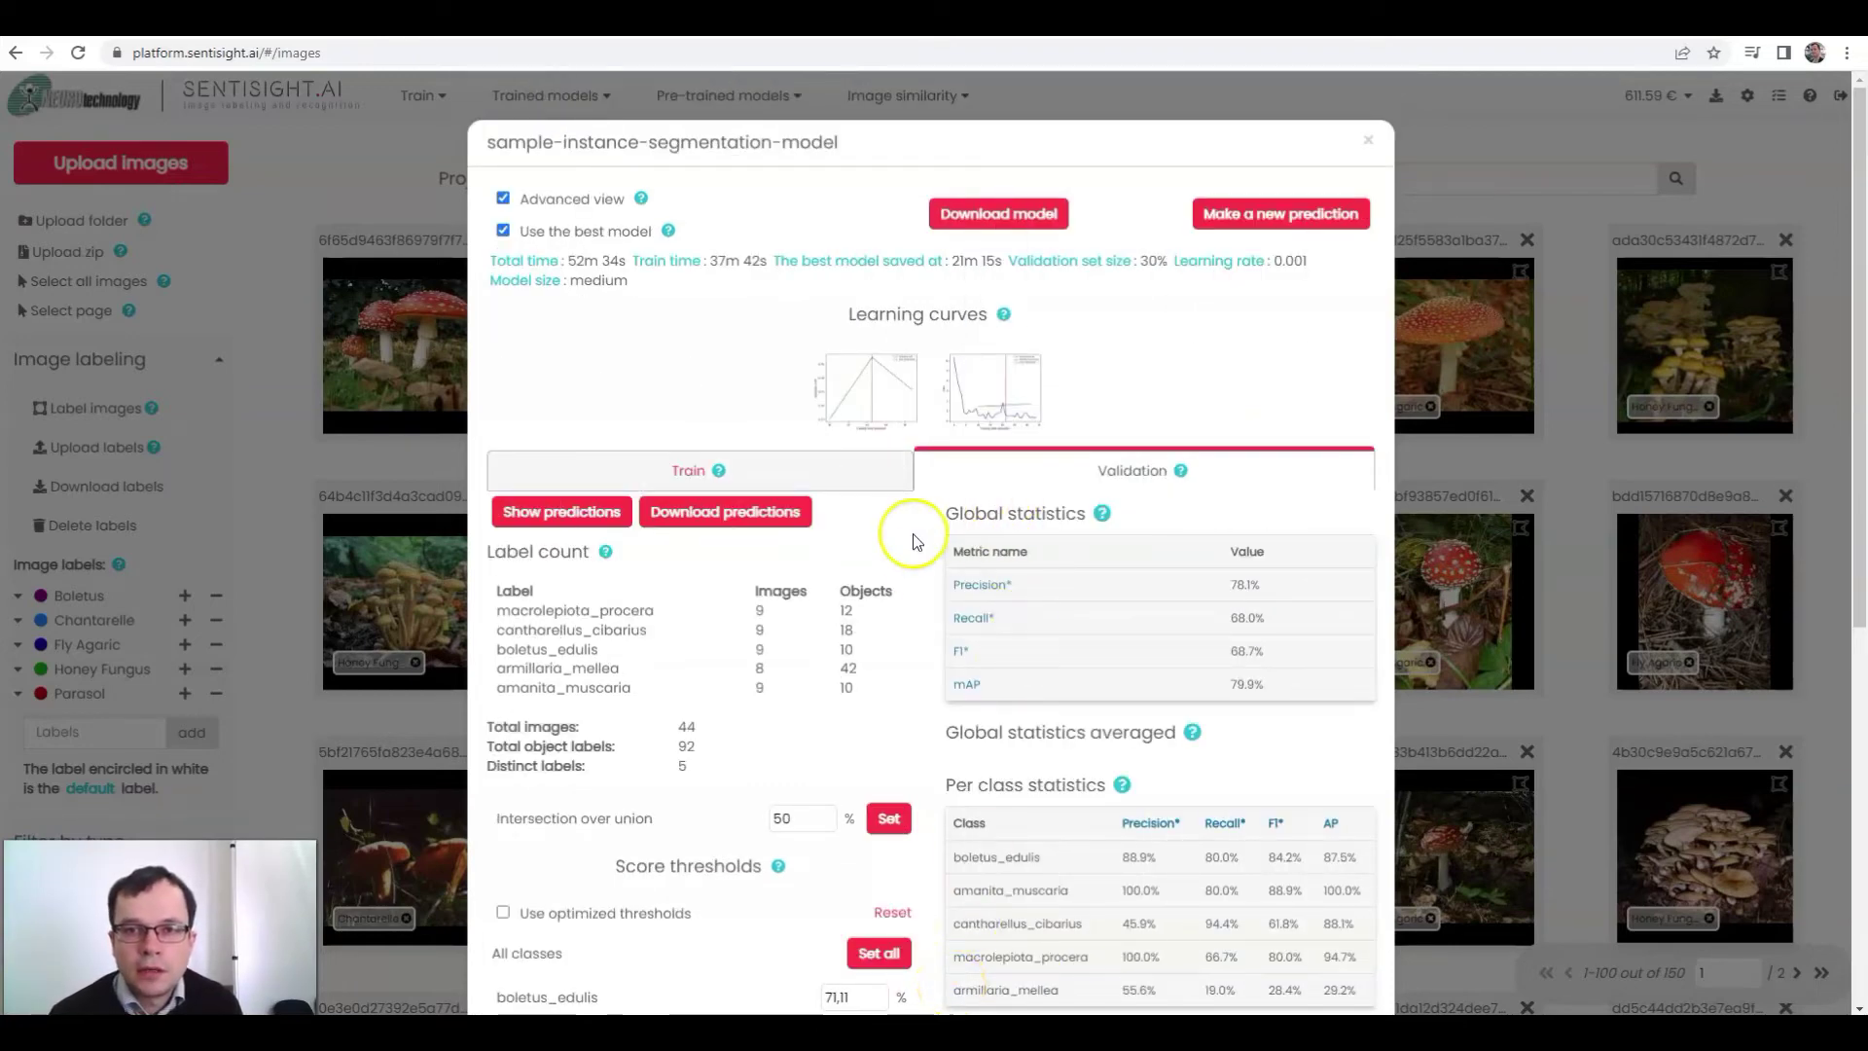
pyautogui.click(983, 391)
pyautogui.click(1280, 542)
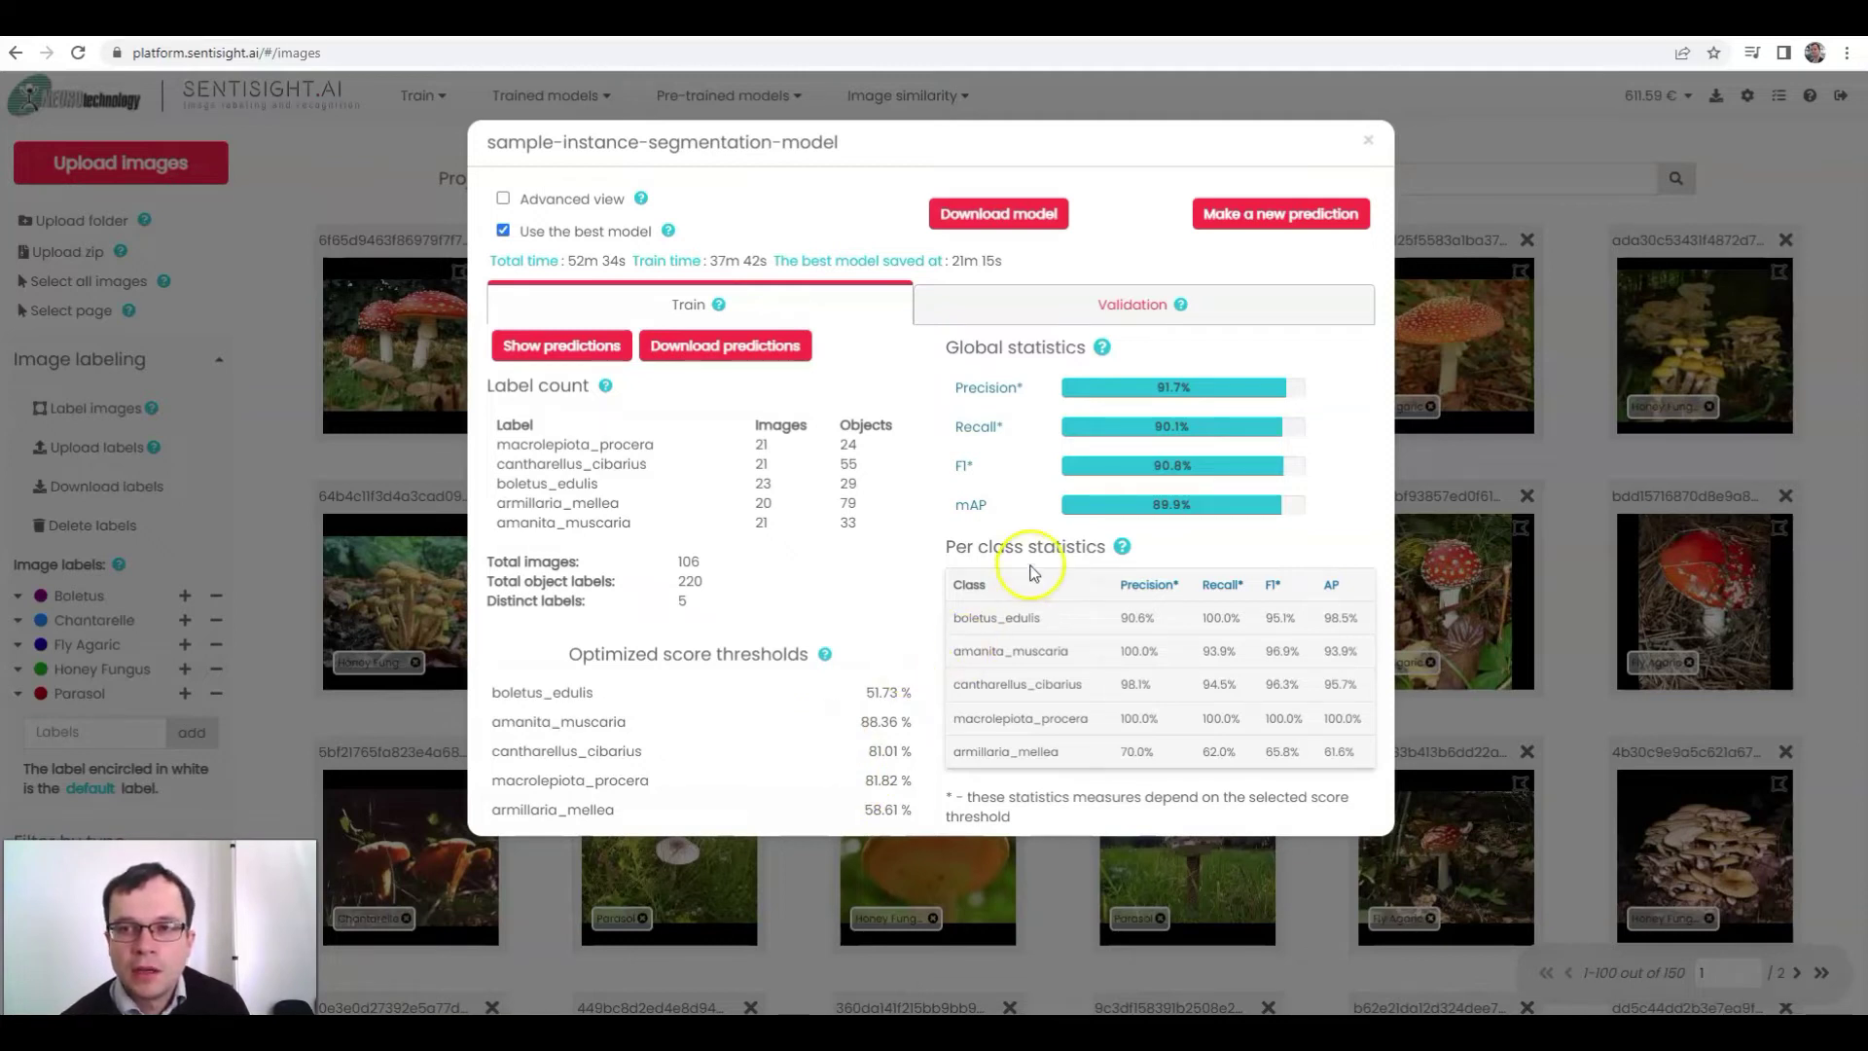
# Step: Upload all ten mushroom images from the mushrooms folder as a new prediction
pyautogui.click(1263, 222)
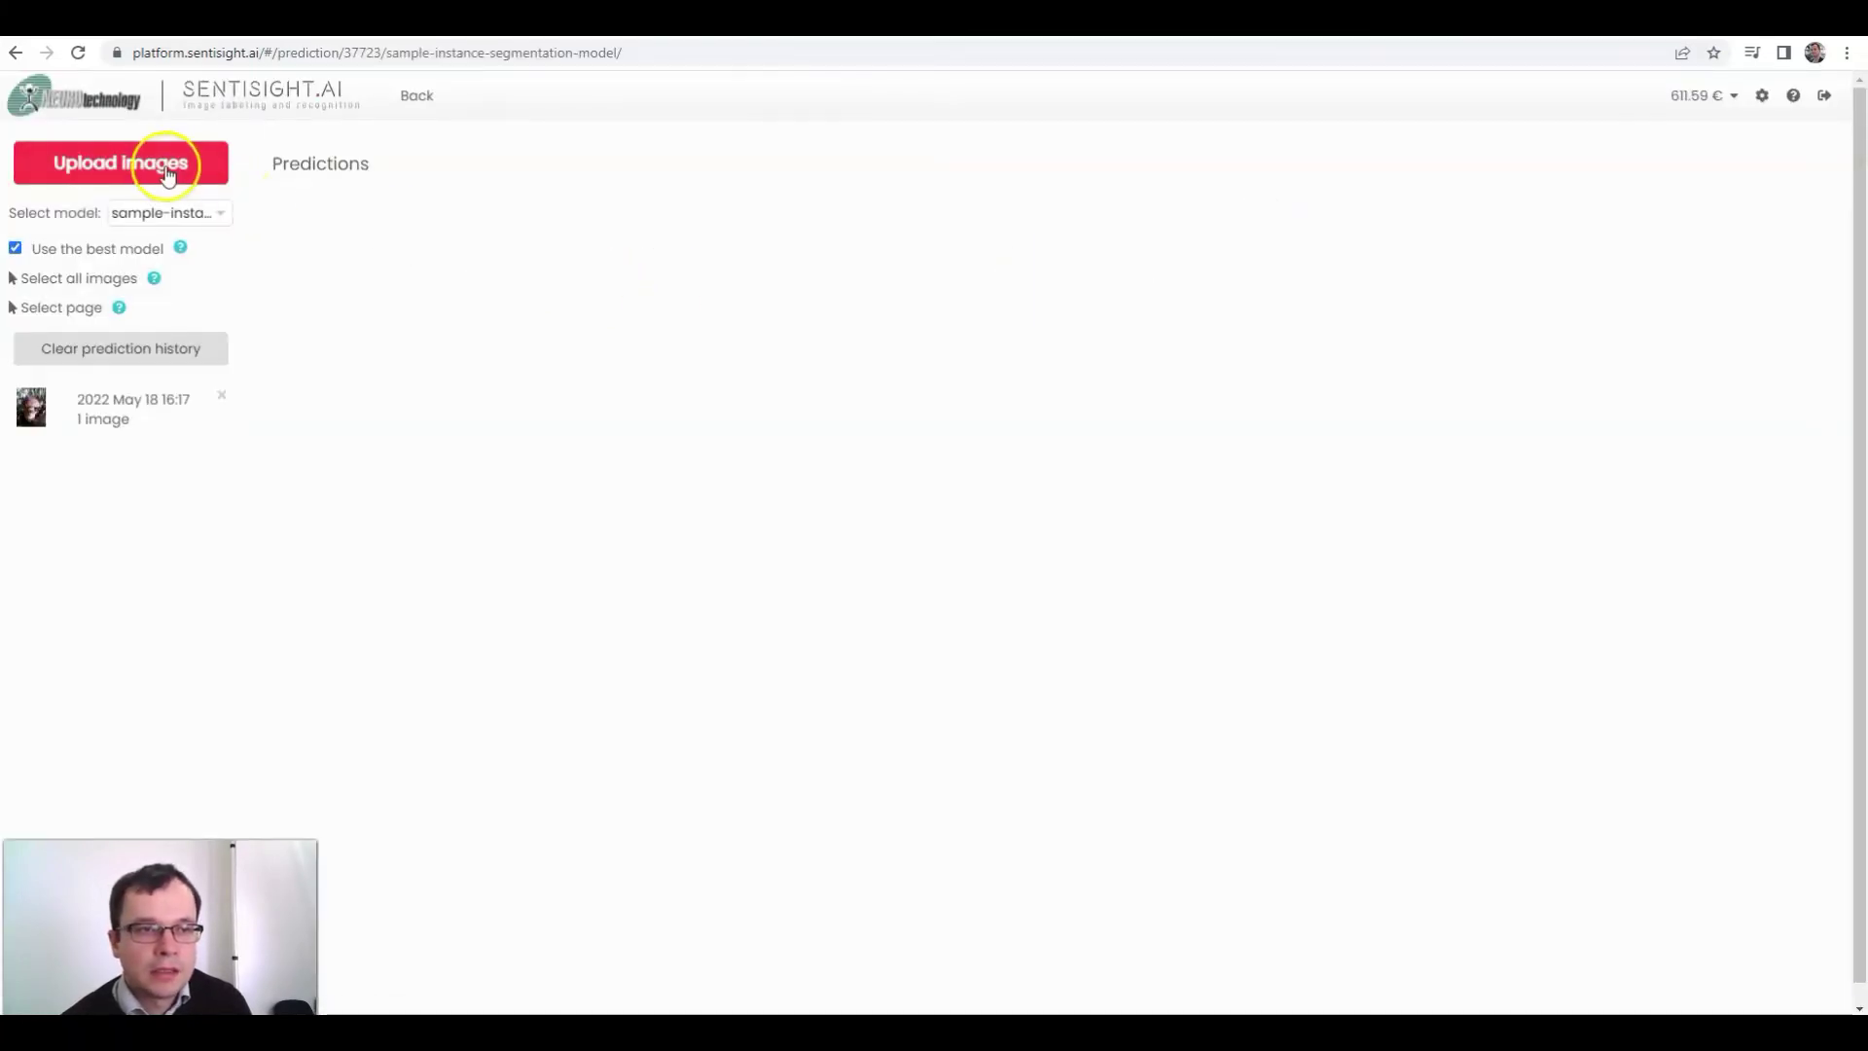
pyautogui.click(168, 174)
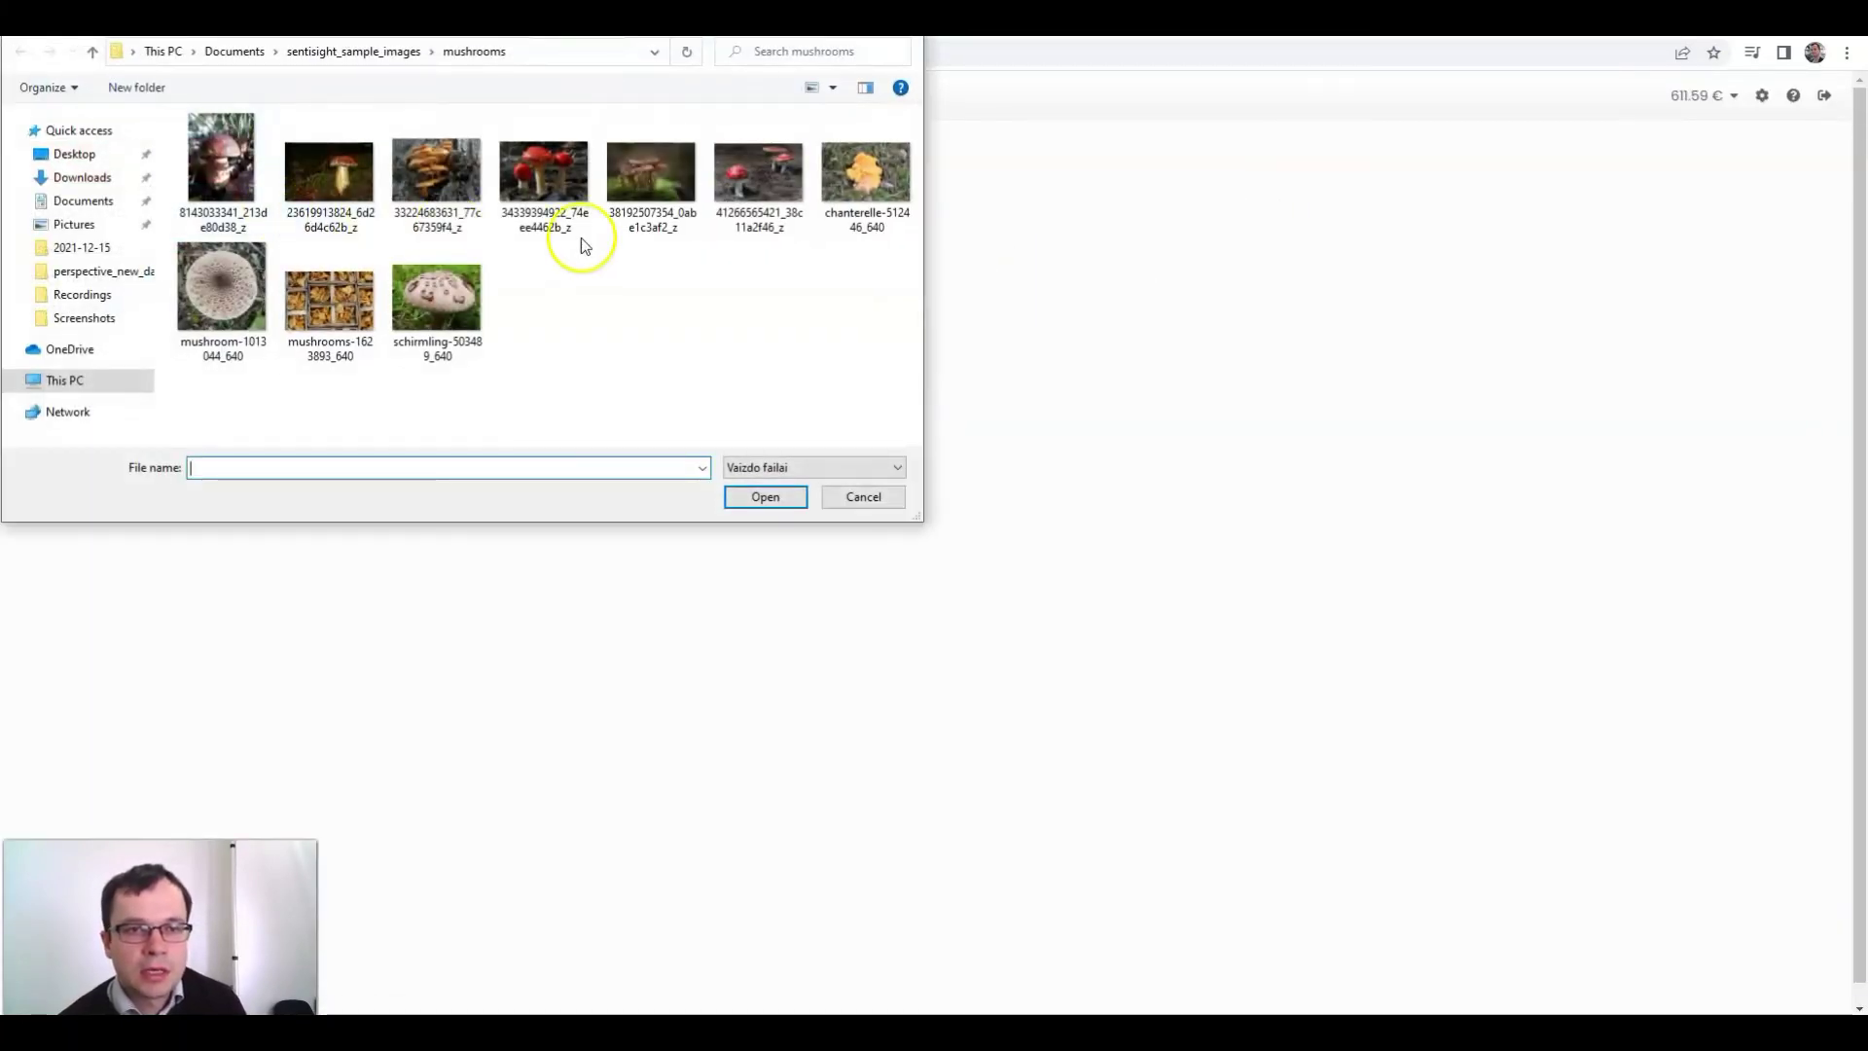
pyautogui.hotkey('ctrl', 'a')
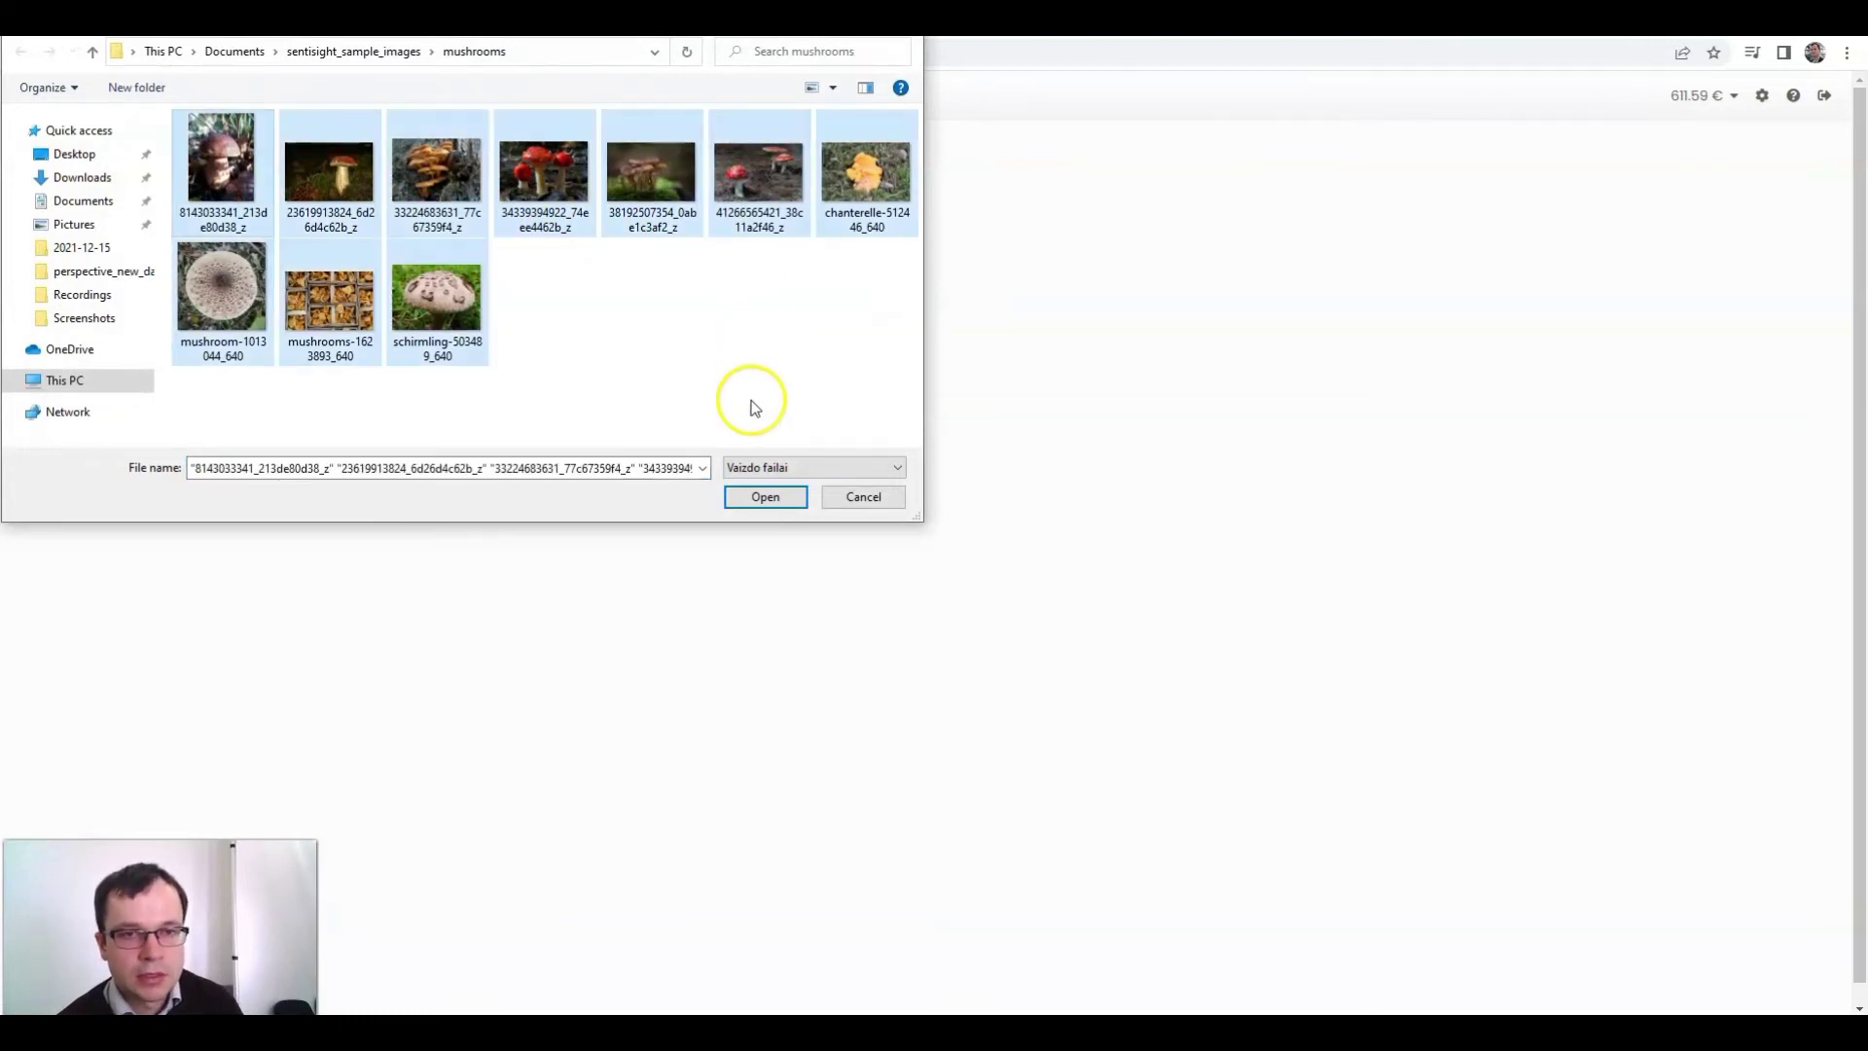
pyautogui.click(764, 496)
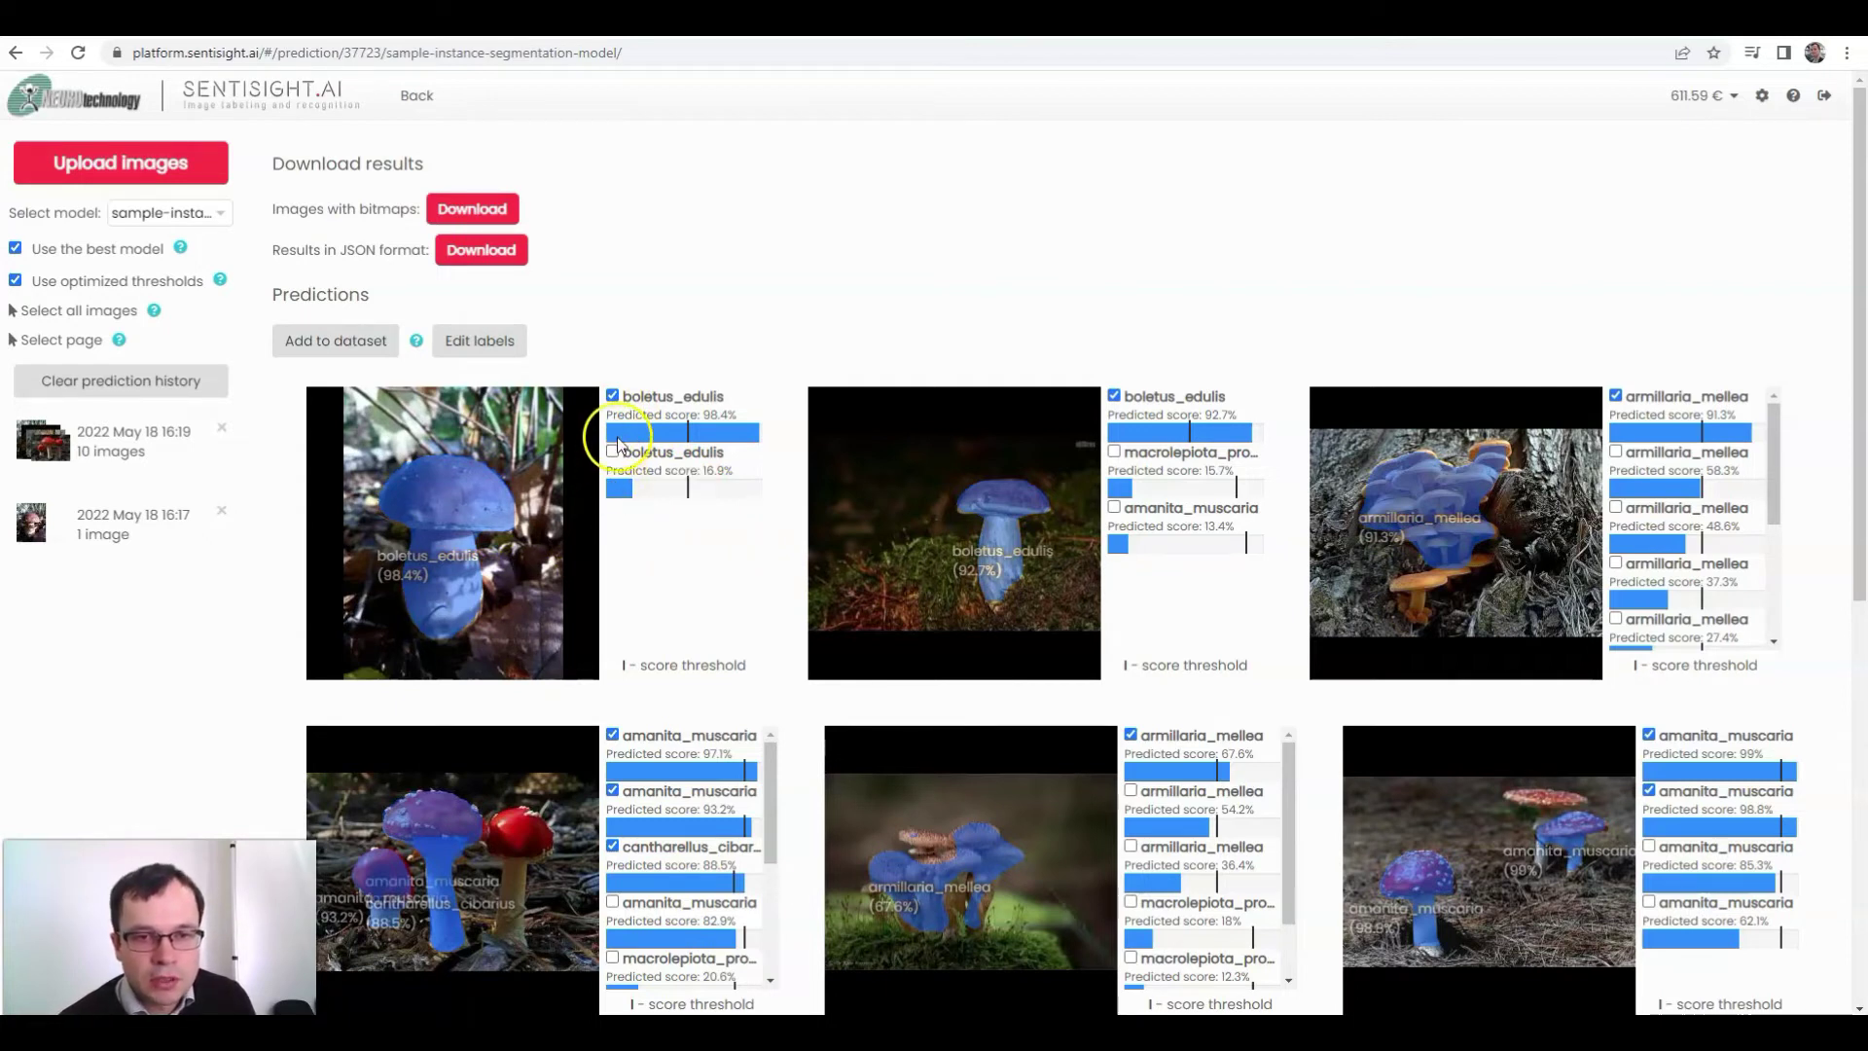
# Step: Keep the 98.4% whole-mushroom boletus_edulis prediction and drop the stem-only one
pyautogui.click(612, 396)
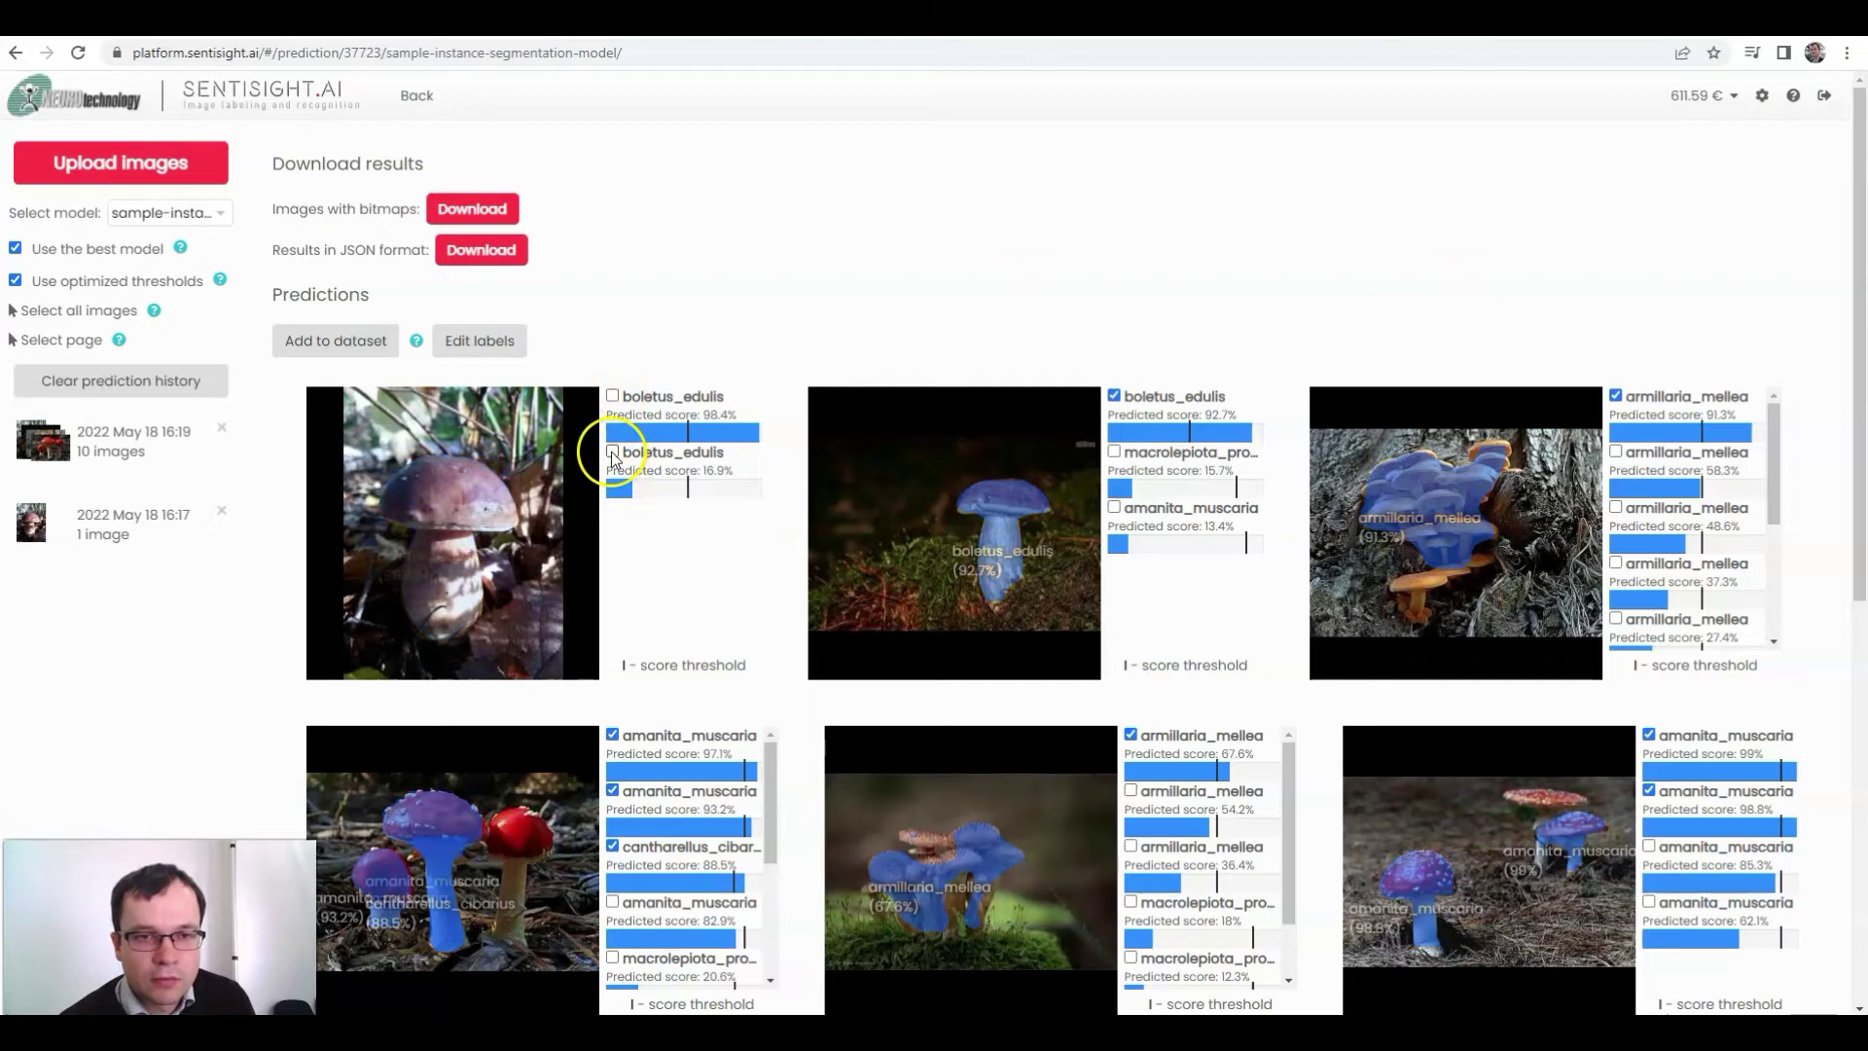
pyautogui.click(612, 451)
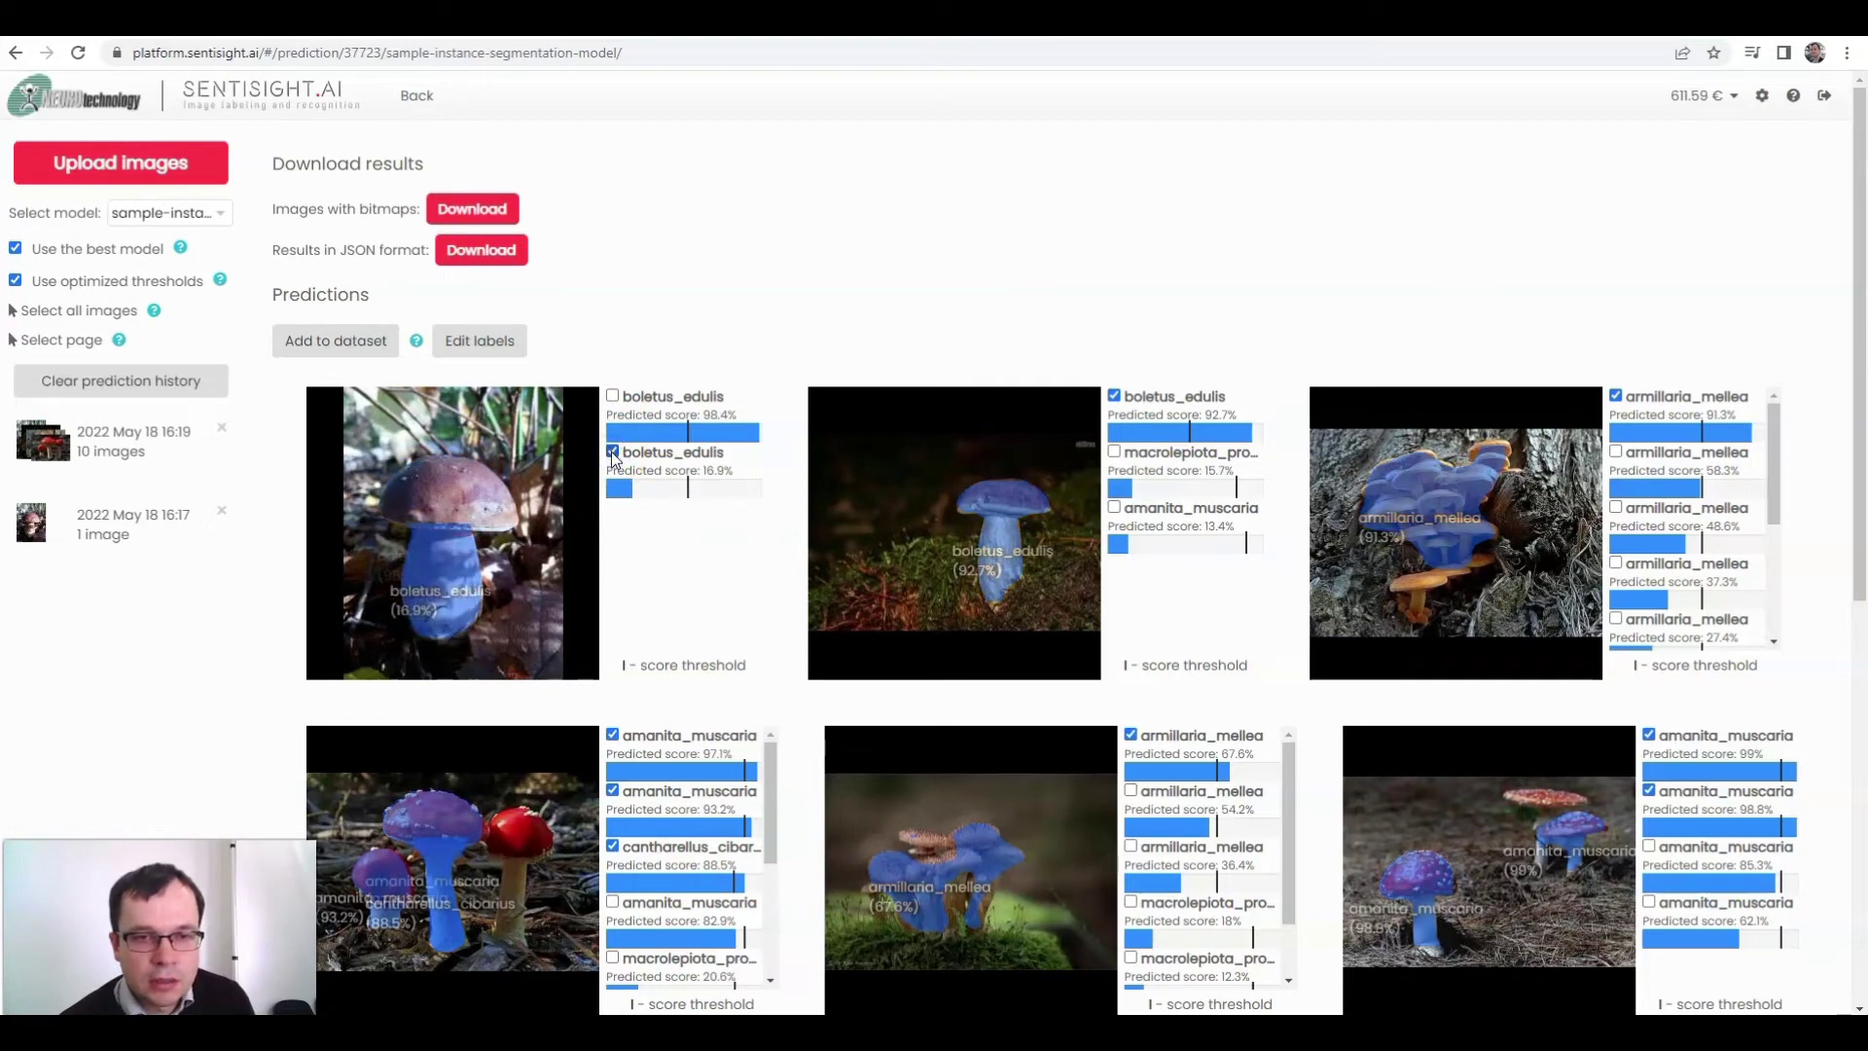
pyautogui.click(611, 451)
pyautogui.click(612, 396)
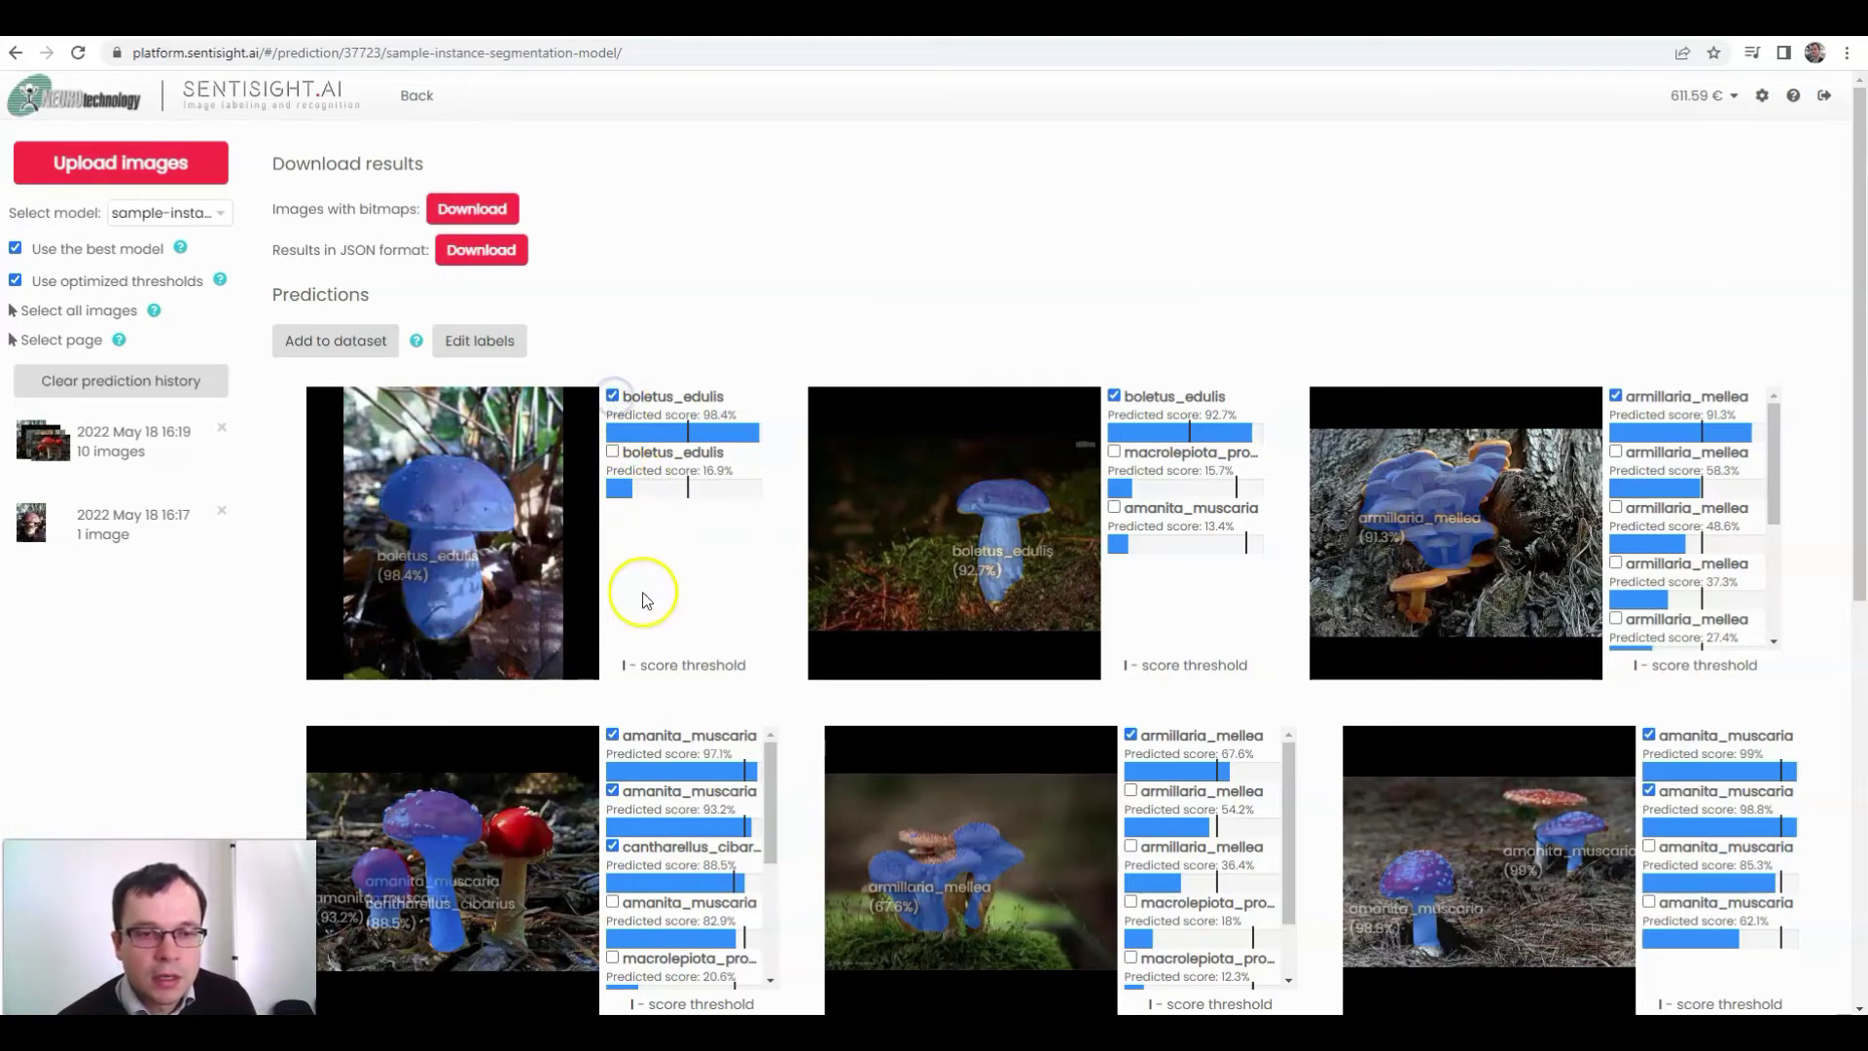
# Step: Inspect the boletus_edulis mask in the labeling editor, then close the editor
pyautogui.rightClick(528, 440)
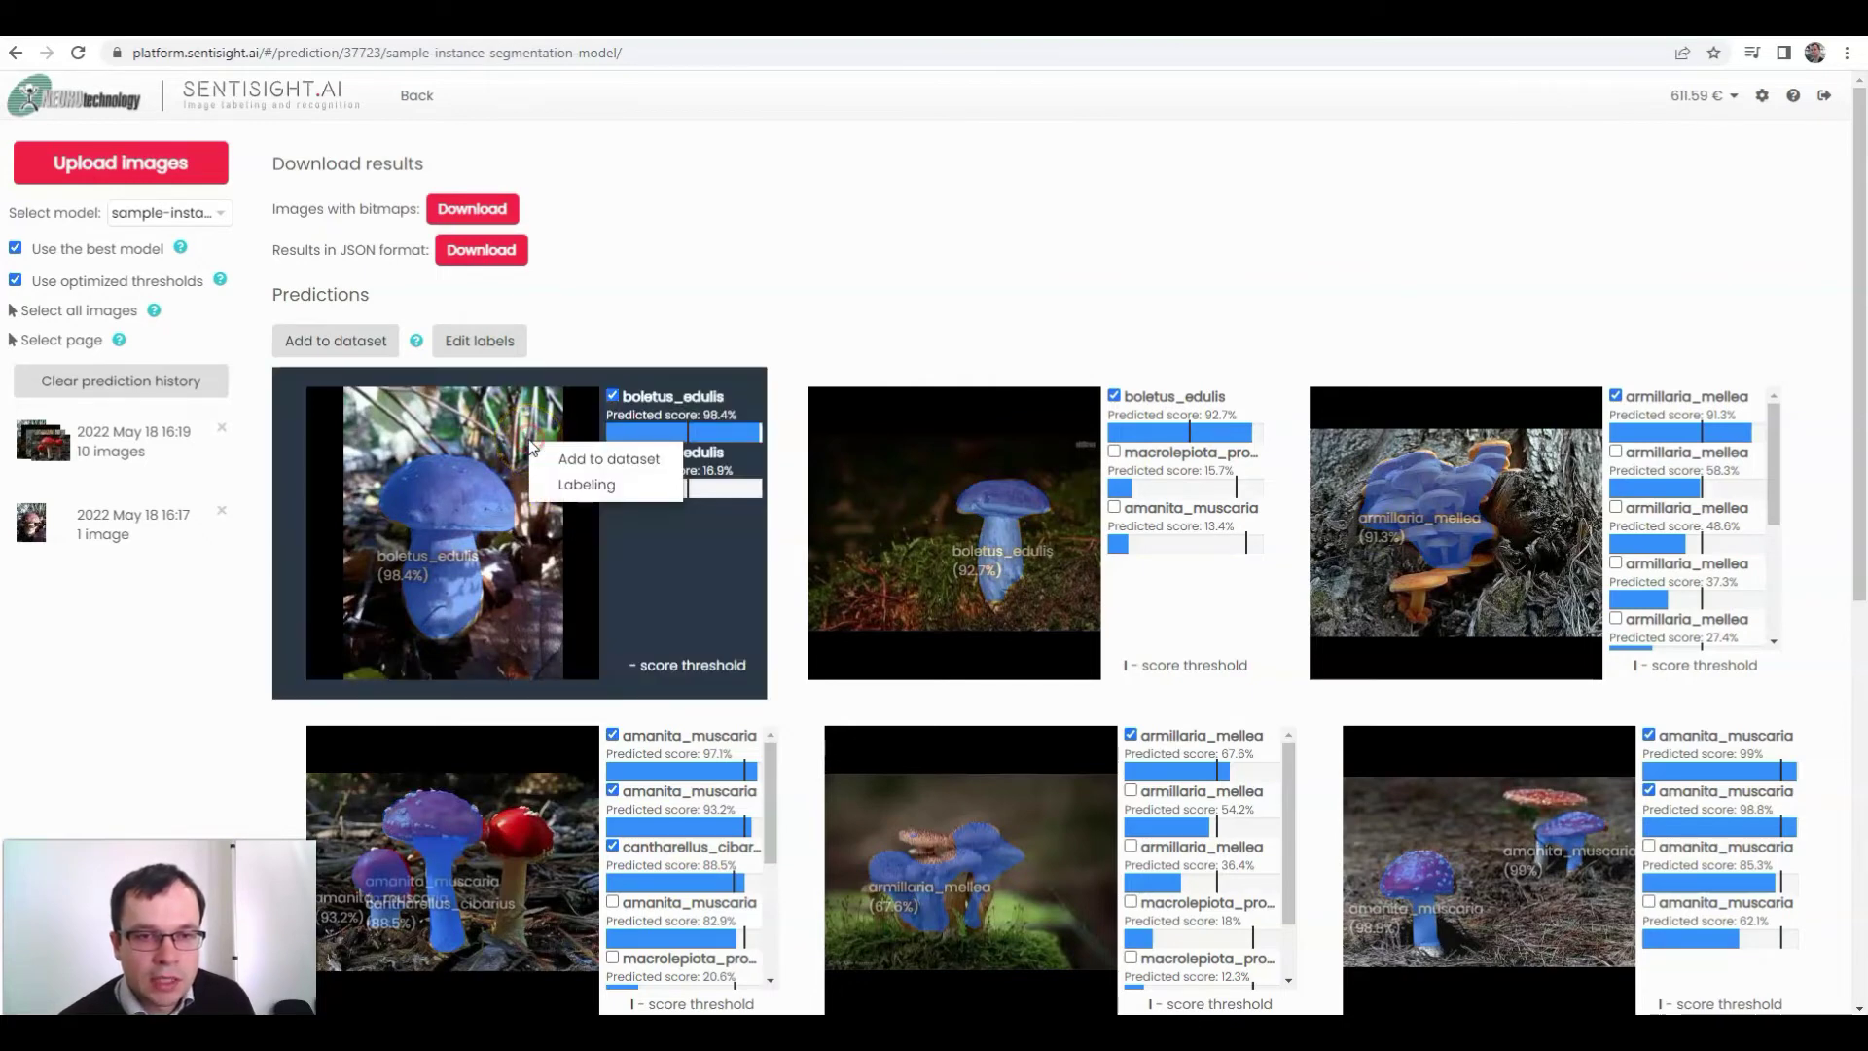
pyautogui.click(581, 486)
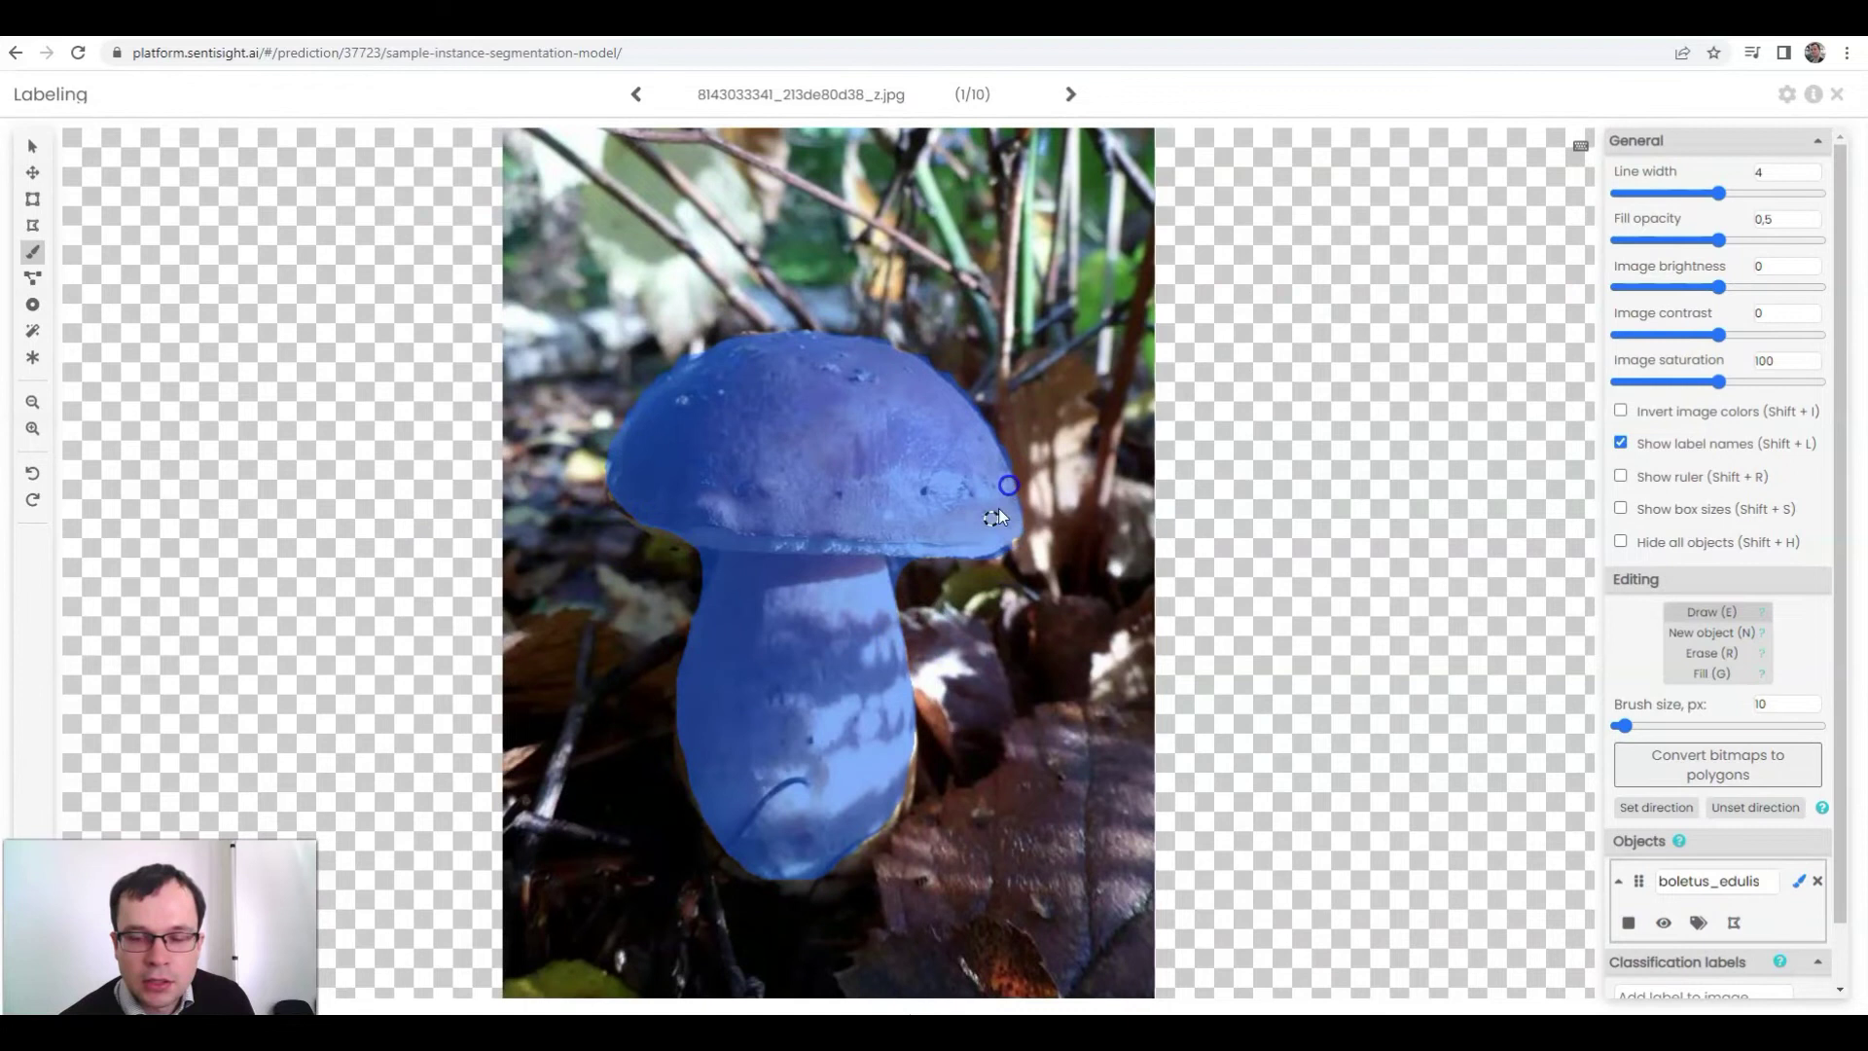
pyautogui.click(901, 760)
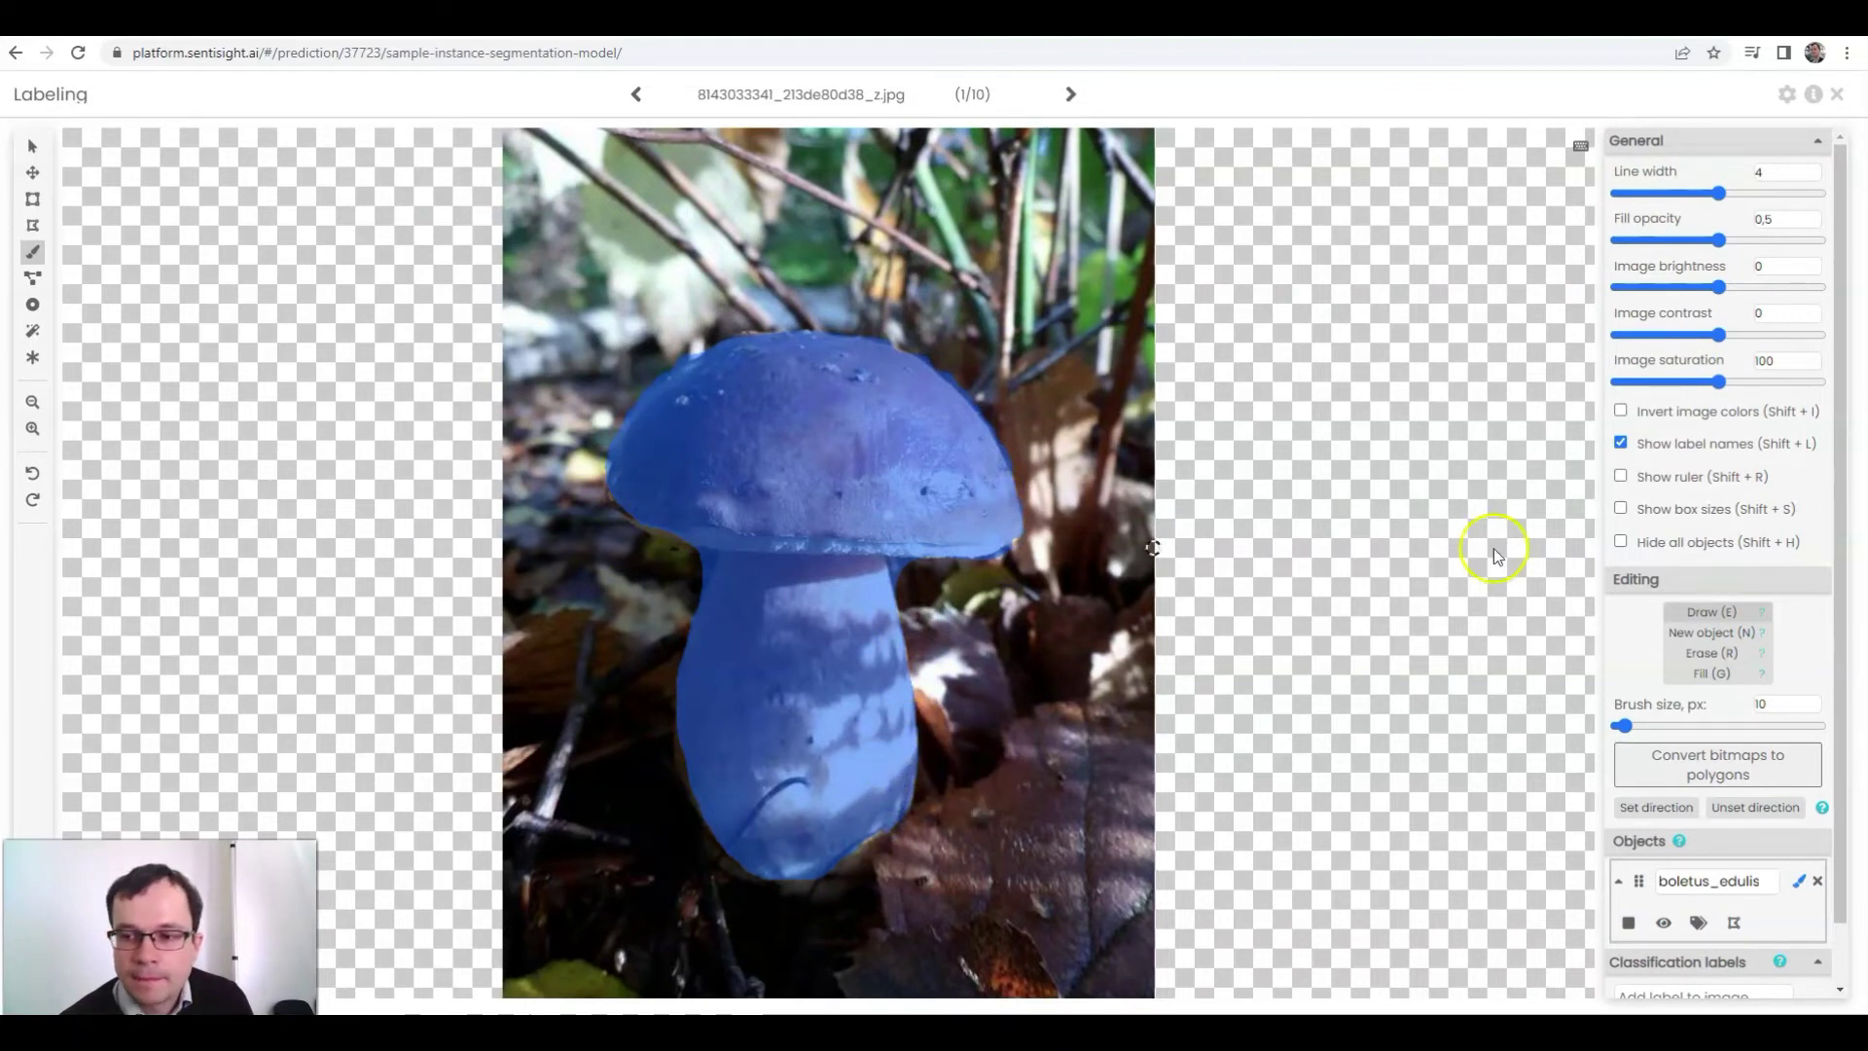
pyautogui.click(1836, 94)
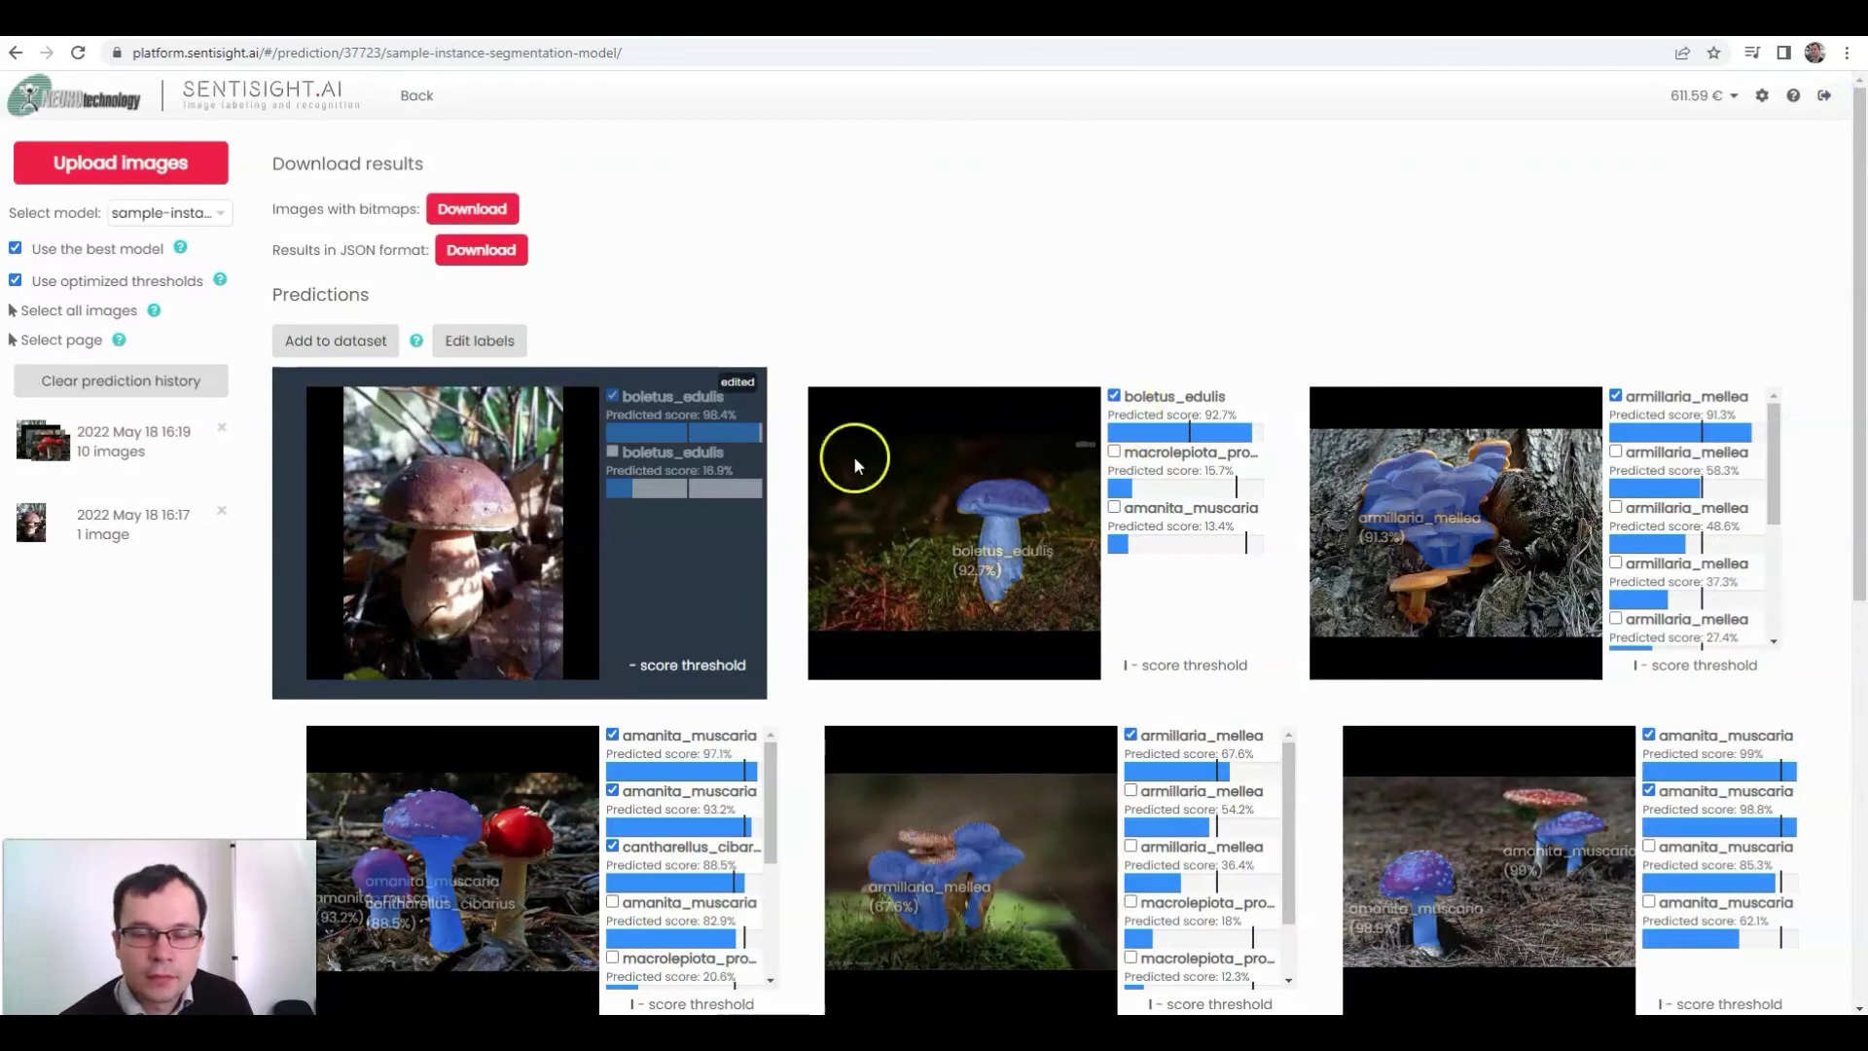
# Step: Select all ten prediction images, add them to the dataset, and dismiss the success message
pyautogui.click(821, 314)
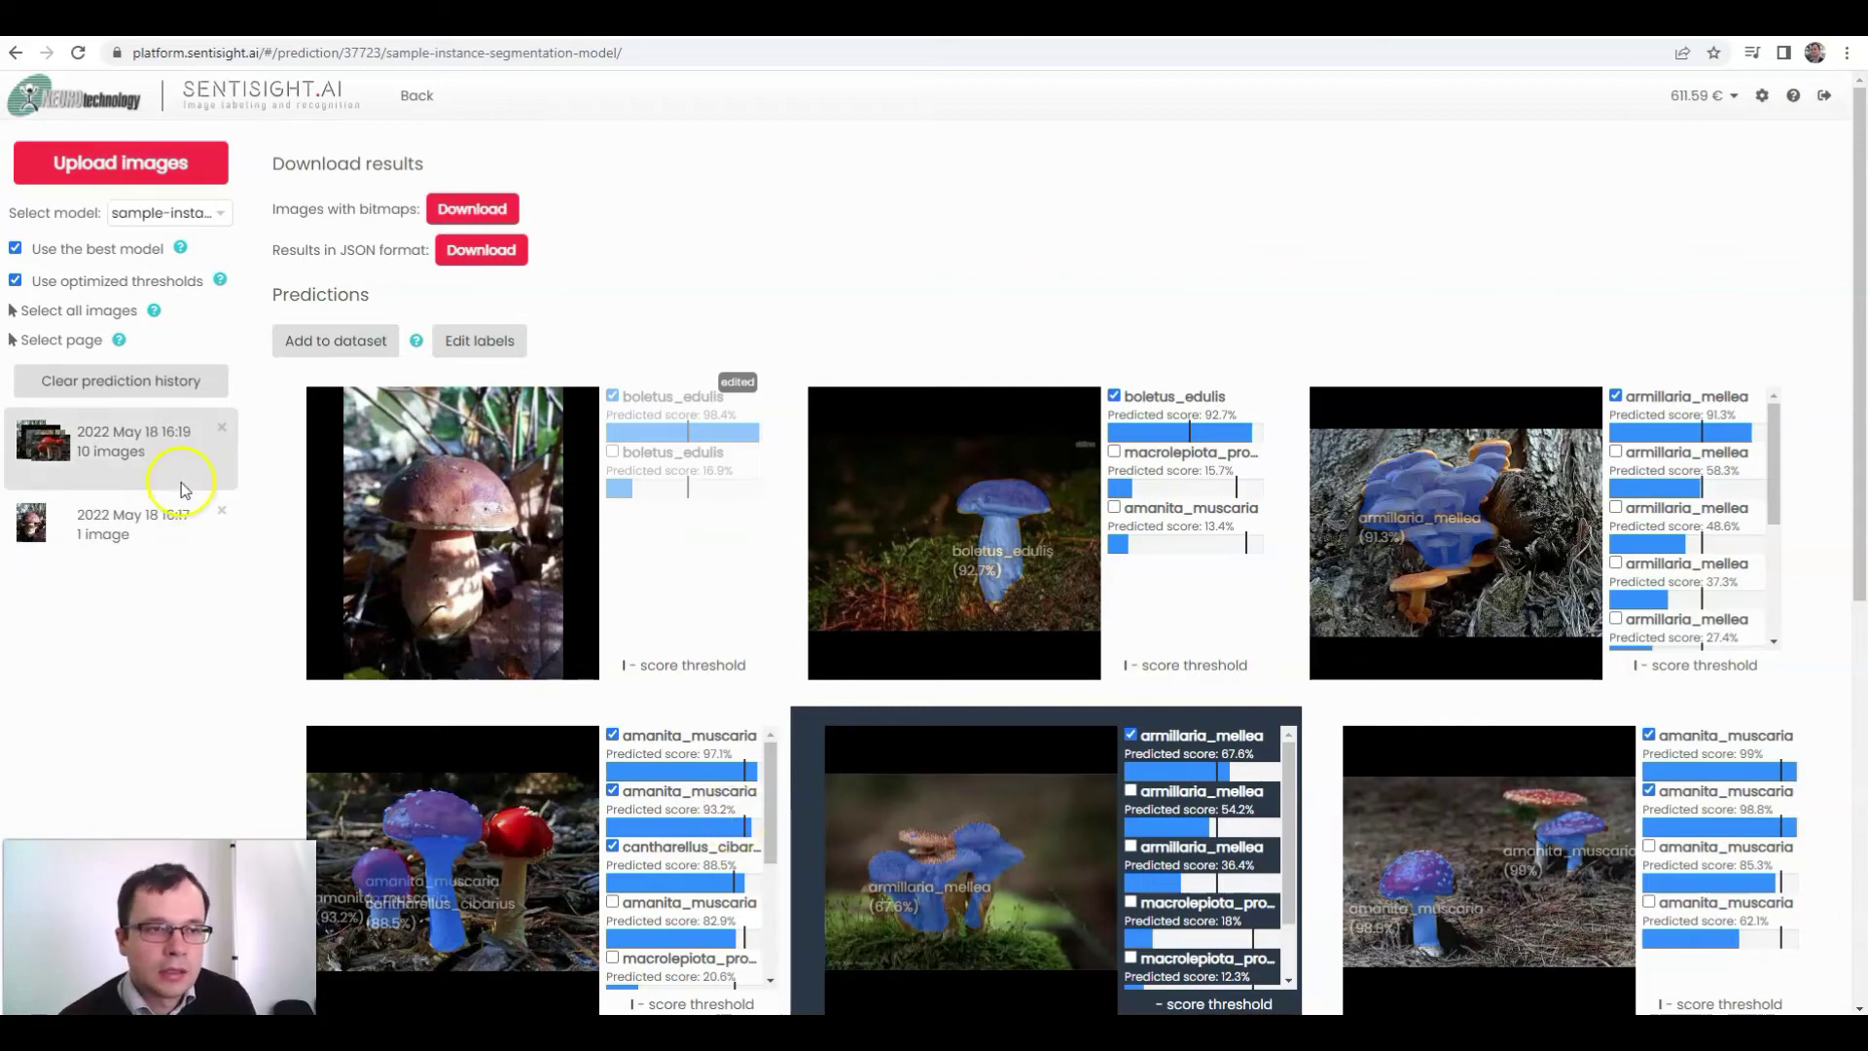
pyautogui.click(92, 313)
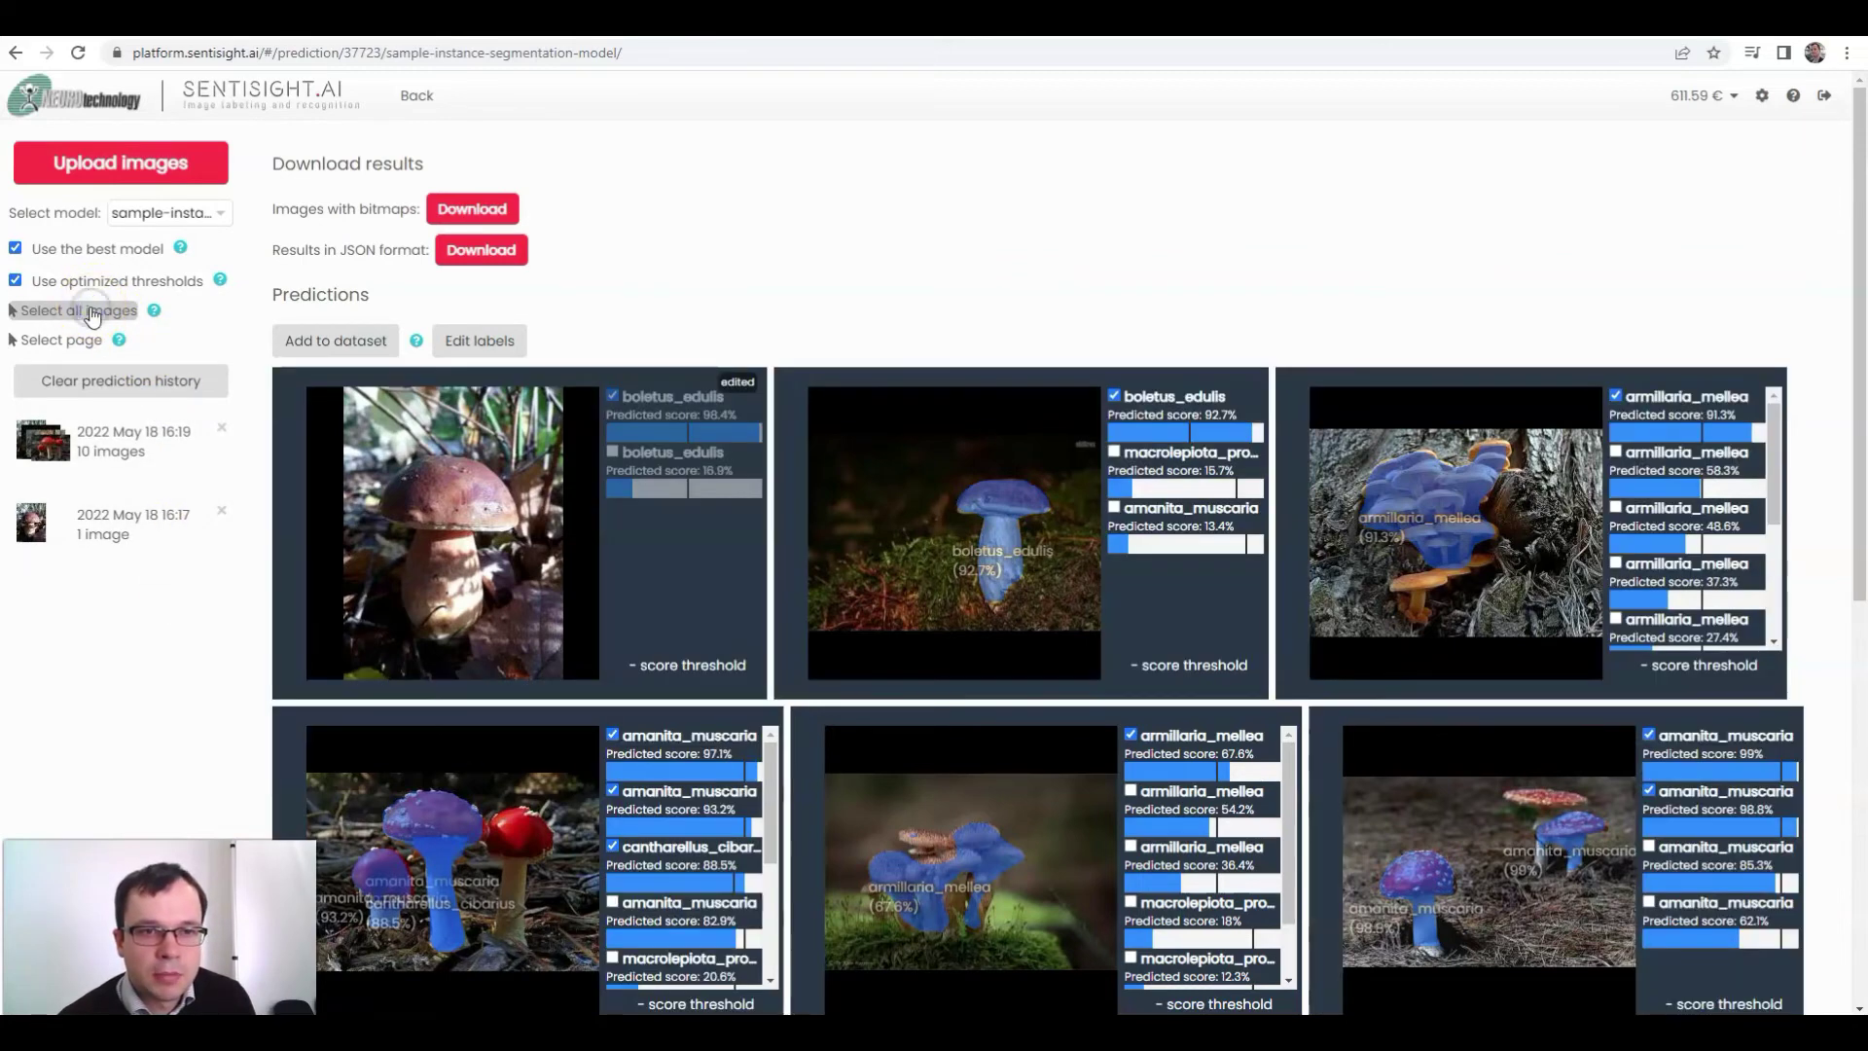
pyautogui.click(354, 347)
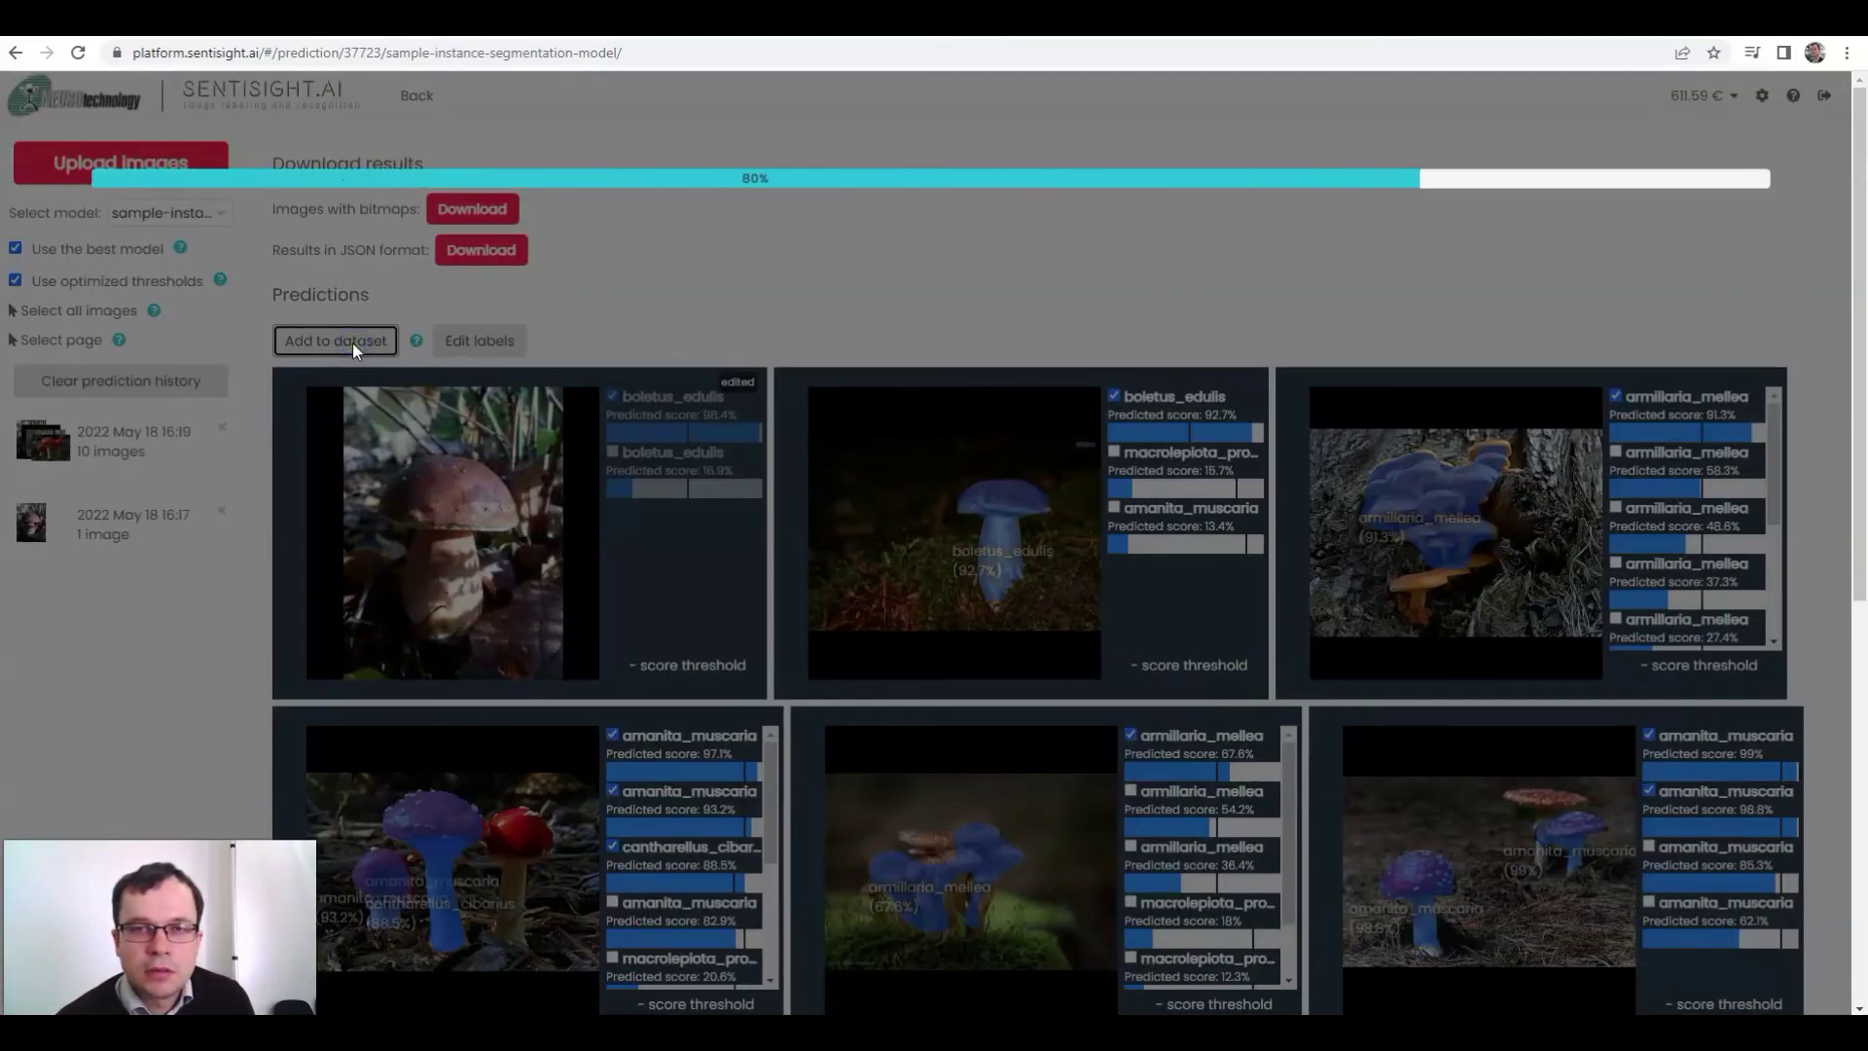
pyautogui.click(365, 370)
pyautogui.click(1254, 141)
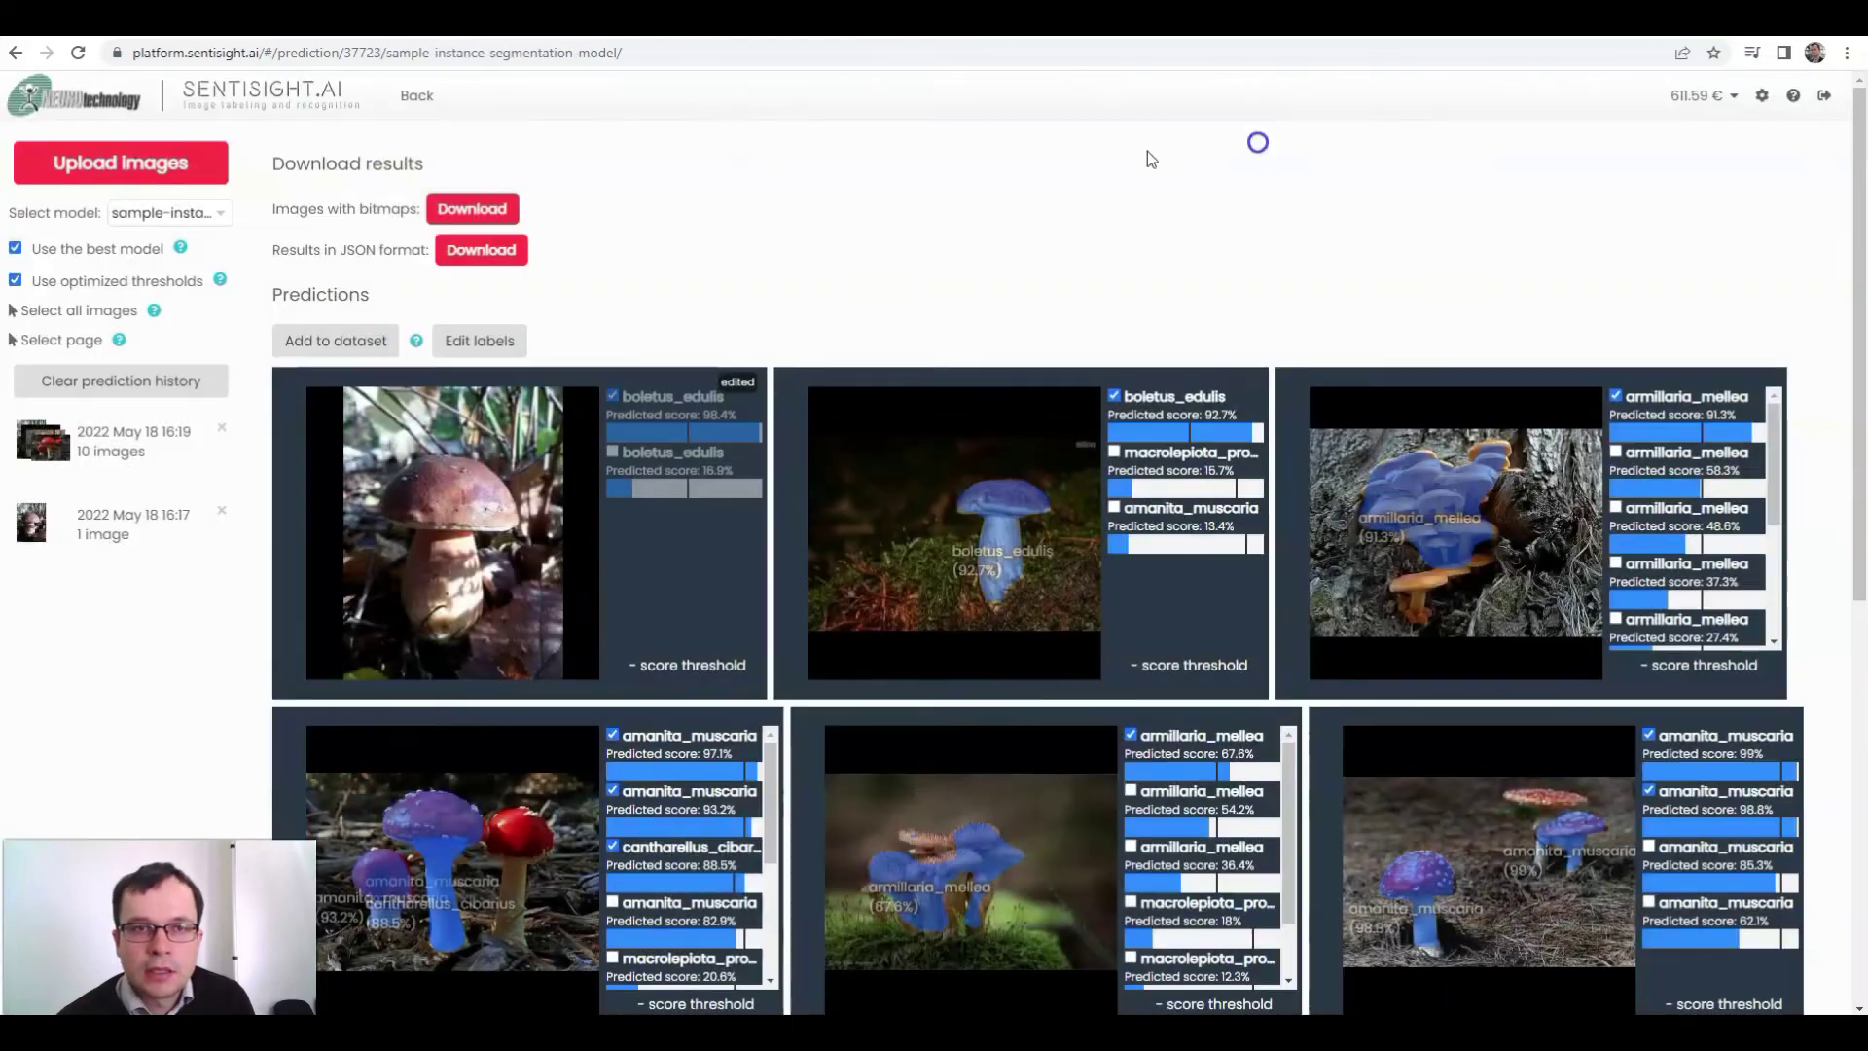
# Step: Leave the predictions page and return to the project
pyautogui.click(420, 95)
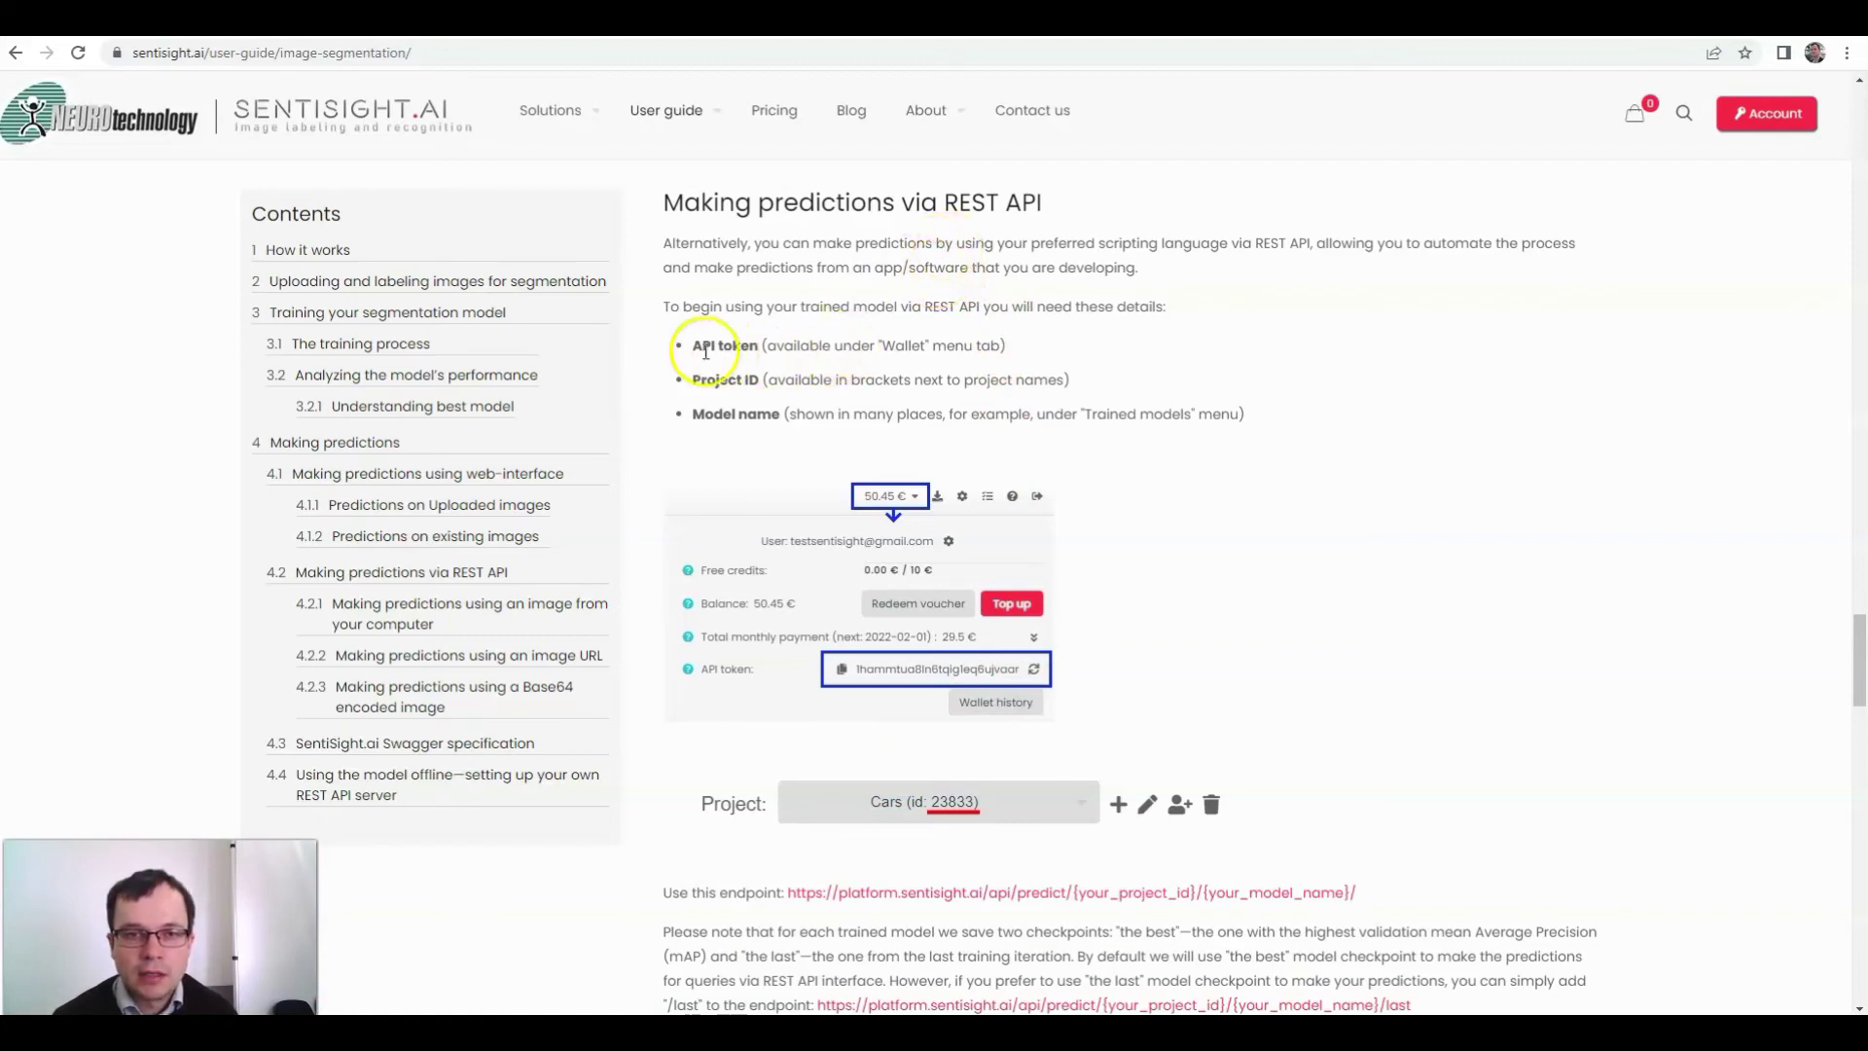
# Step: Highlight the API token requirement in the REST API section of the guide
pyautogui.moveTo(688, 347); pyautogui.dragTo(854, 412)
pyautogui.click(856, 413)
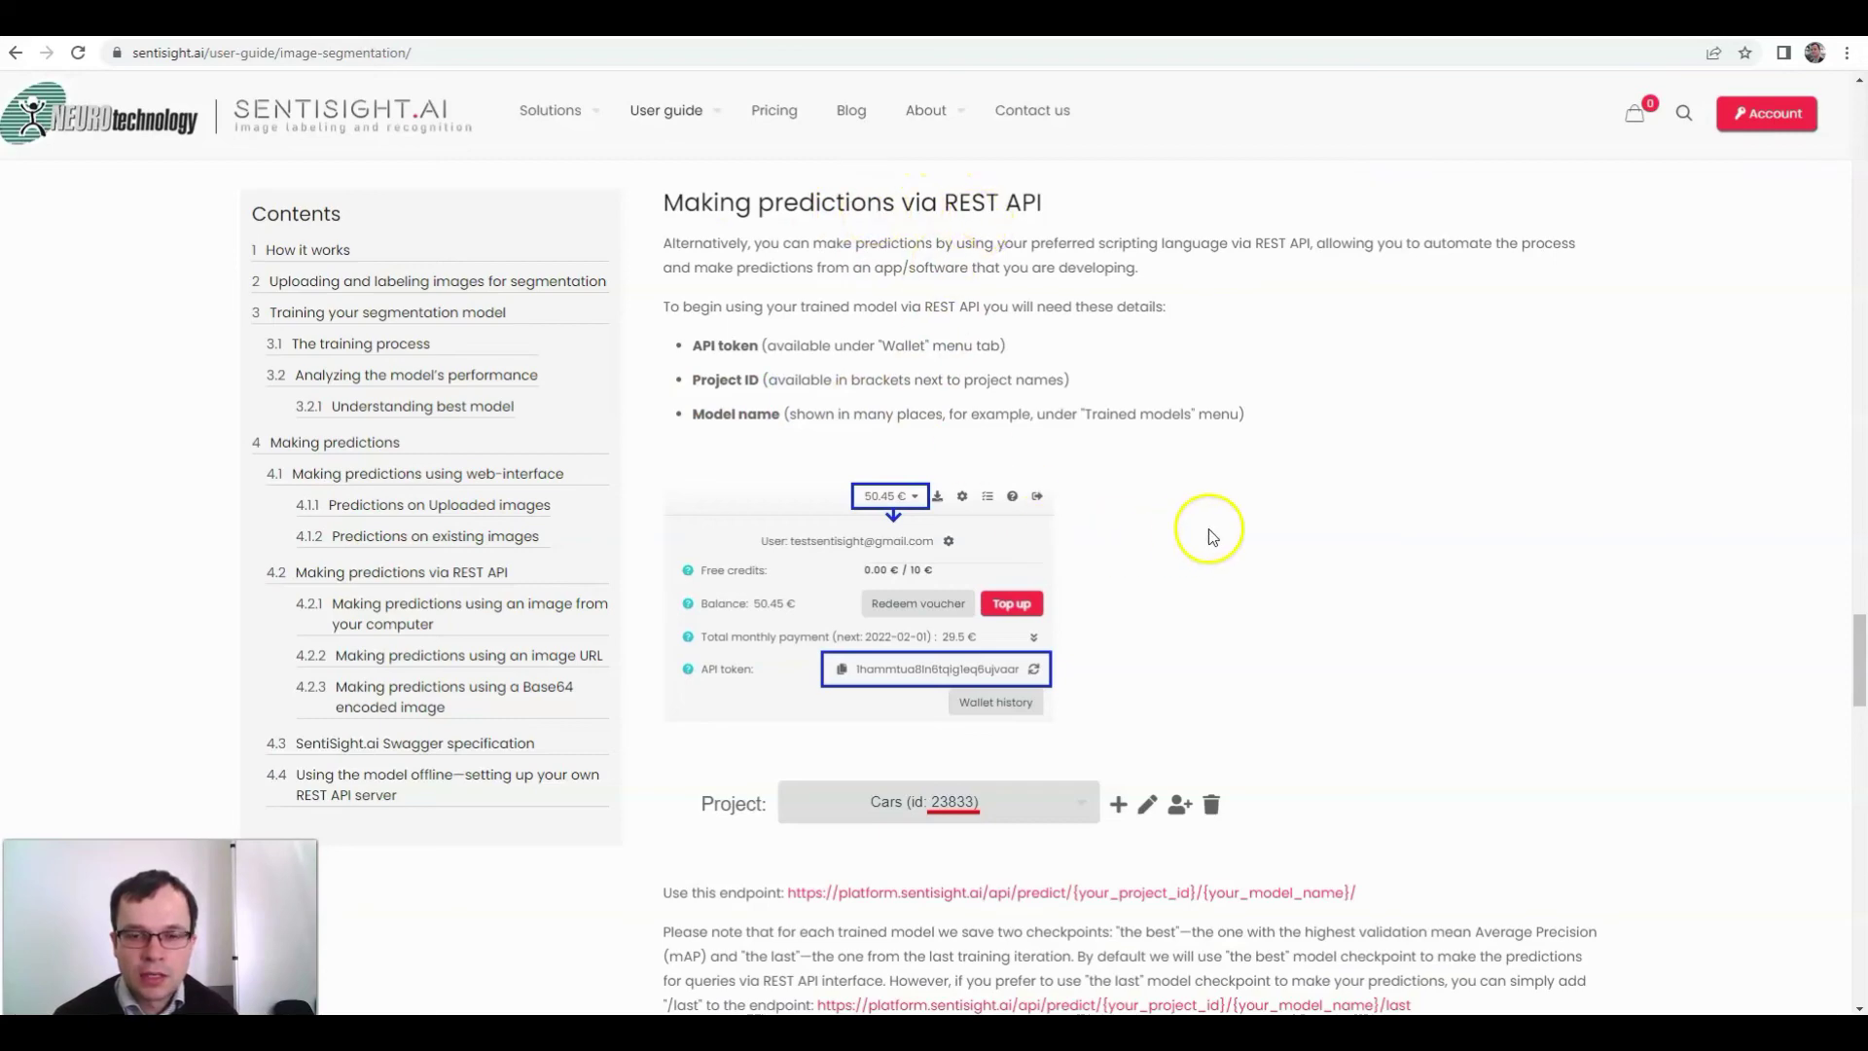
pyautogui.scroll(-6, 1243, 489)
pyautogui.scroll(-2, 1252, 494)
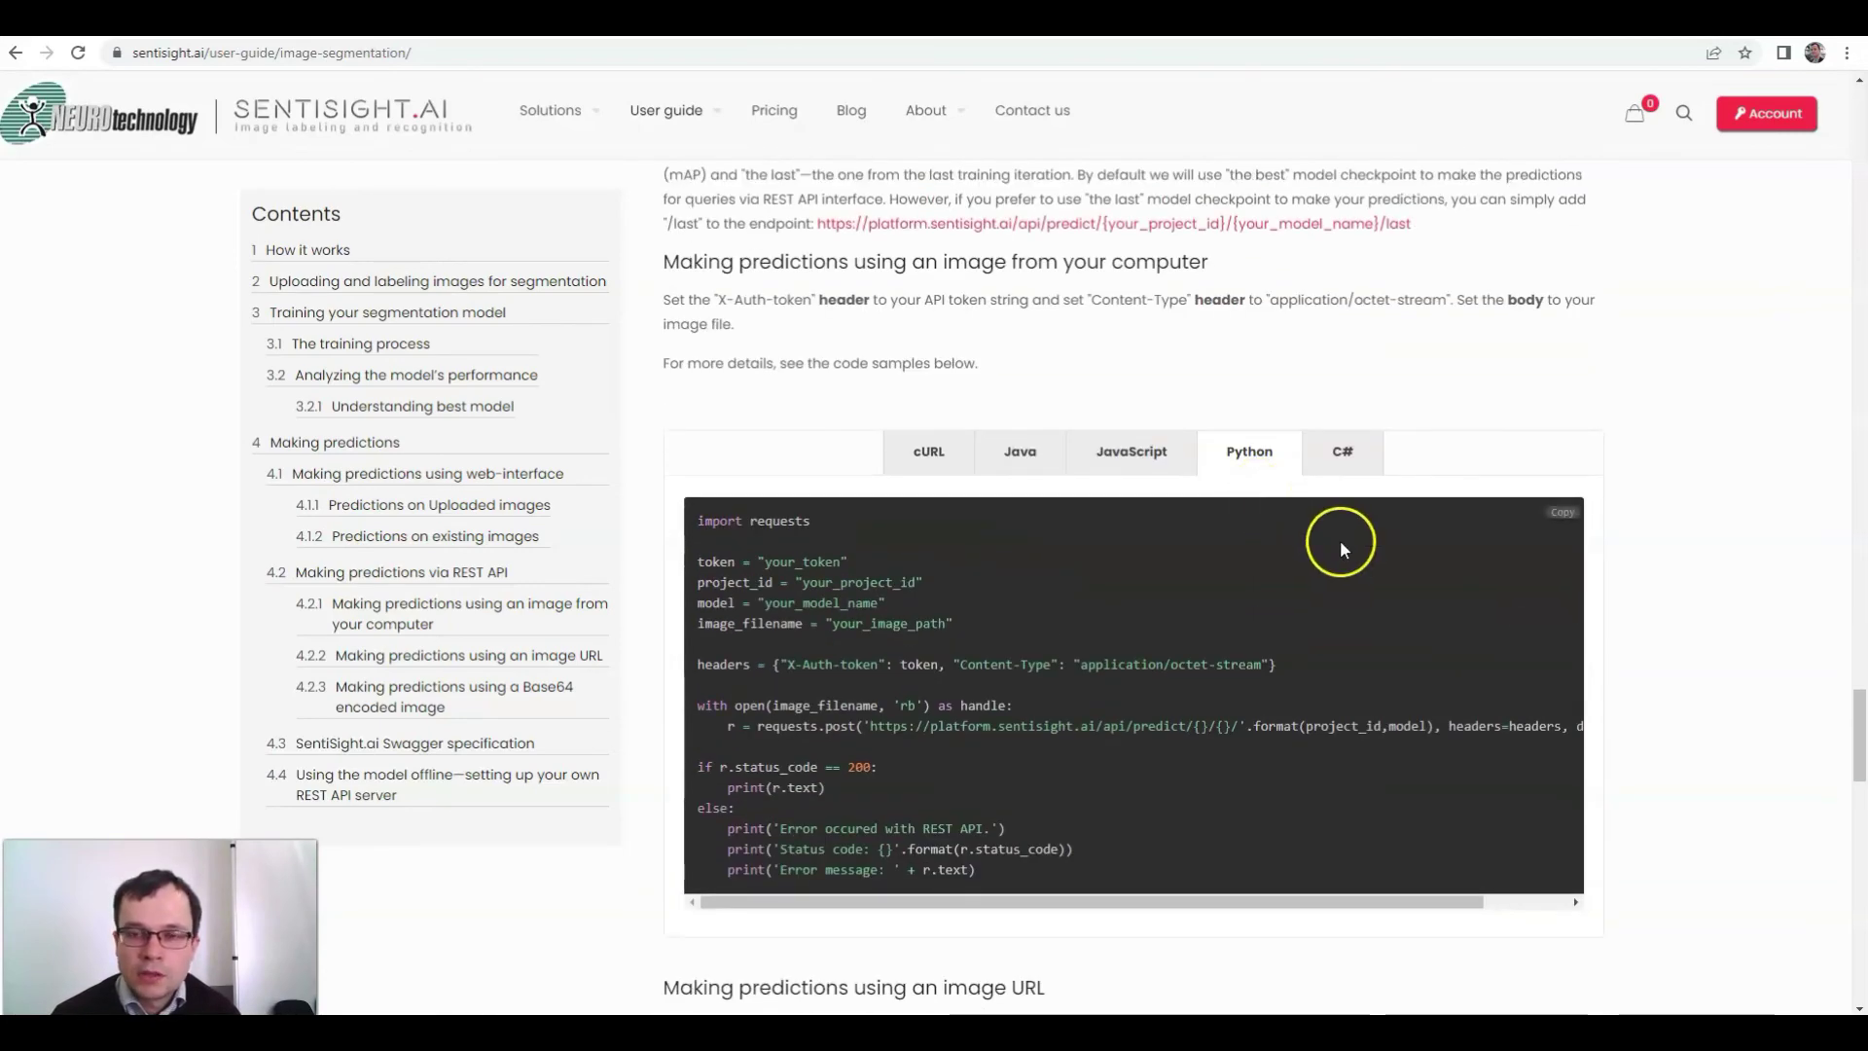
# Step: Compare the cURL, Java, JavaScript and Python code samples, ending on Python
pyautogui.click(928, 452)
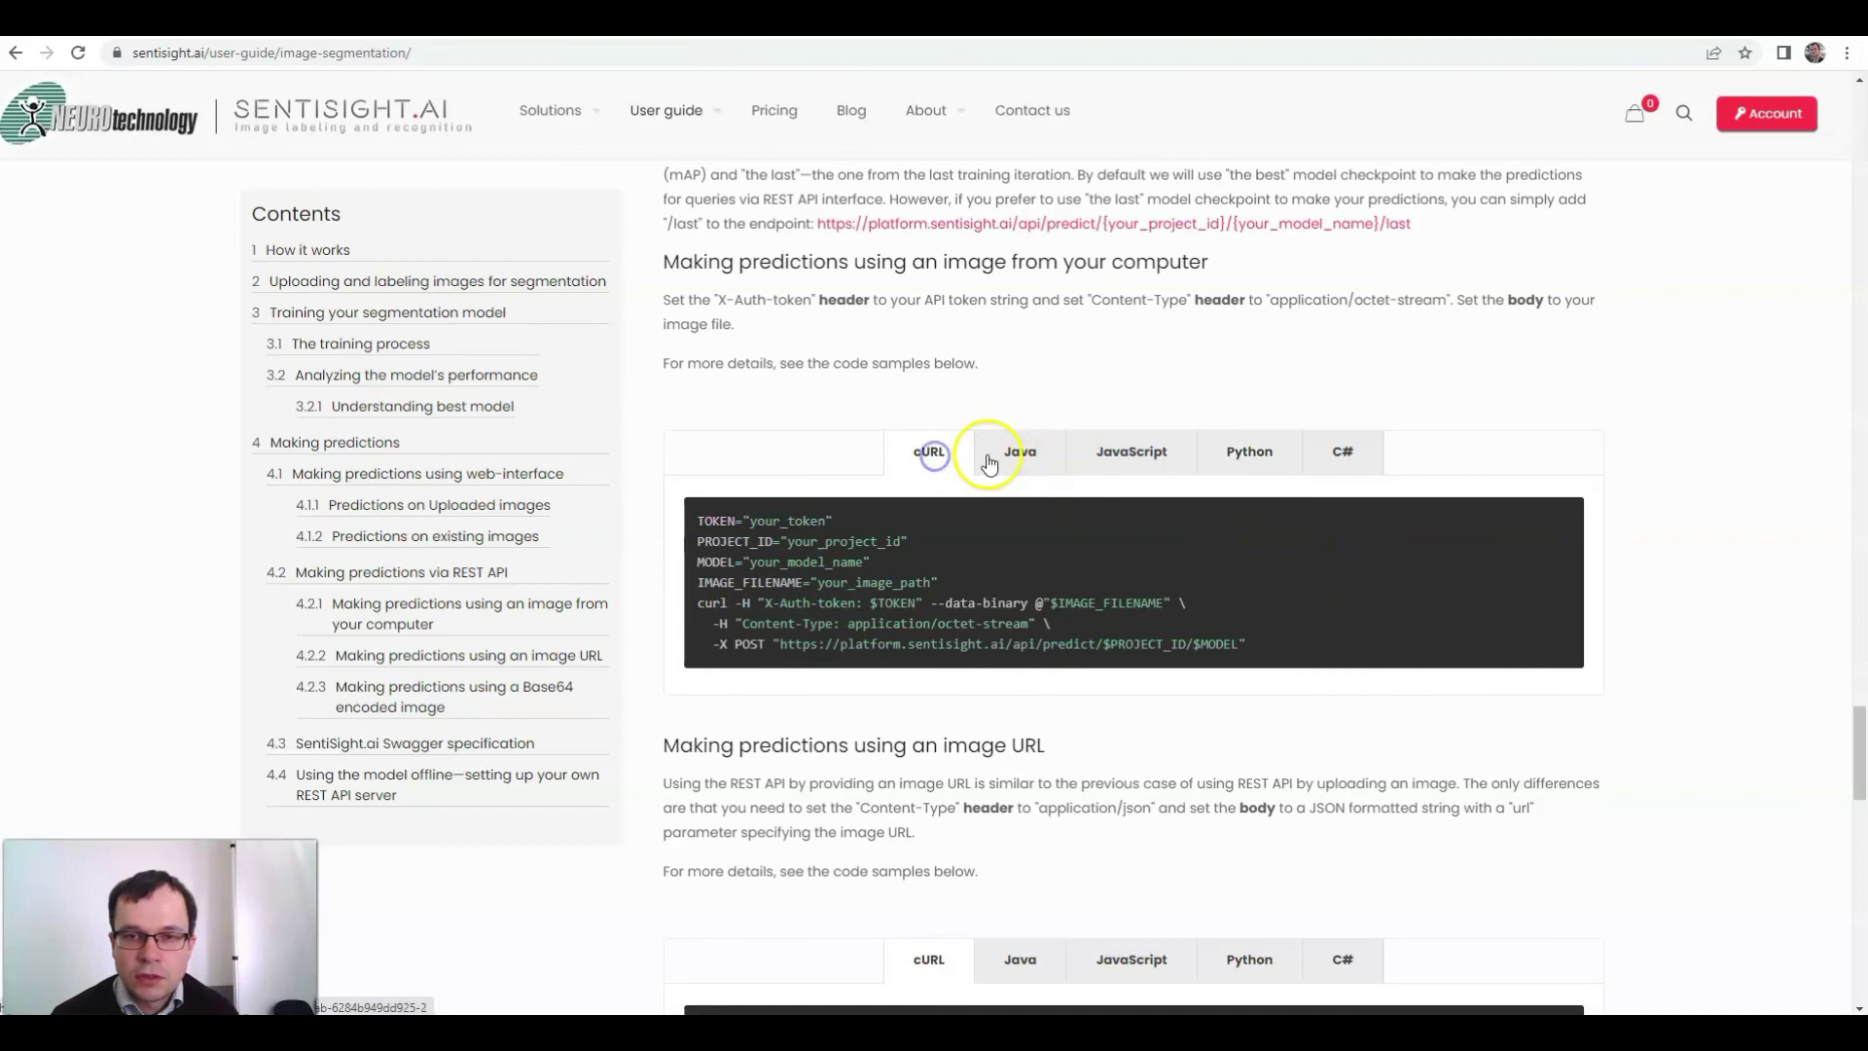
pyautogui.click(1017, 451)
pyautogui.click(1104, 453)
pyautogui.click(1245, 451)
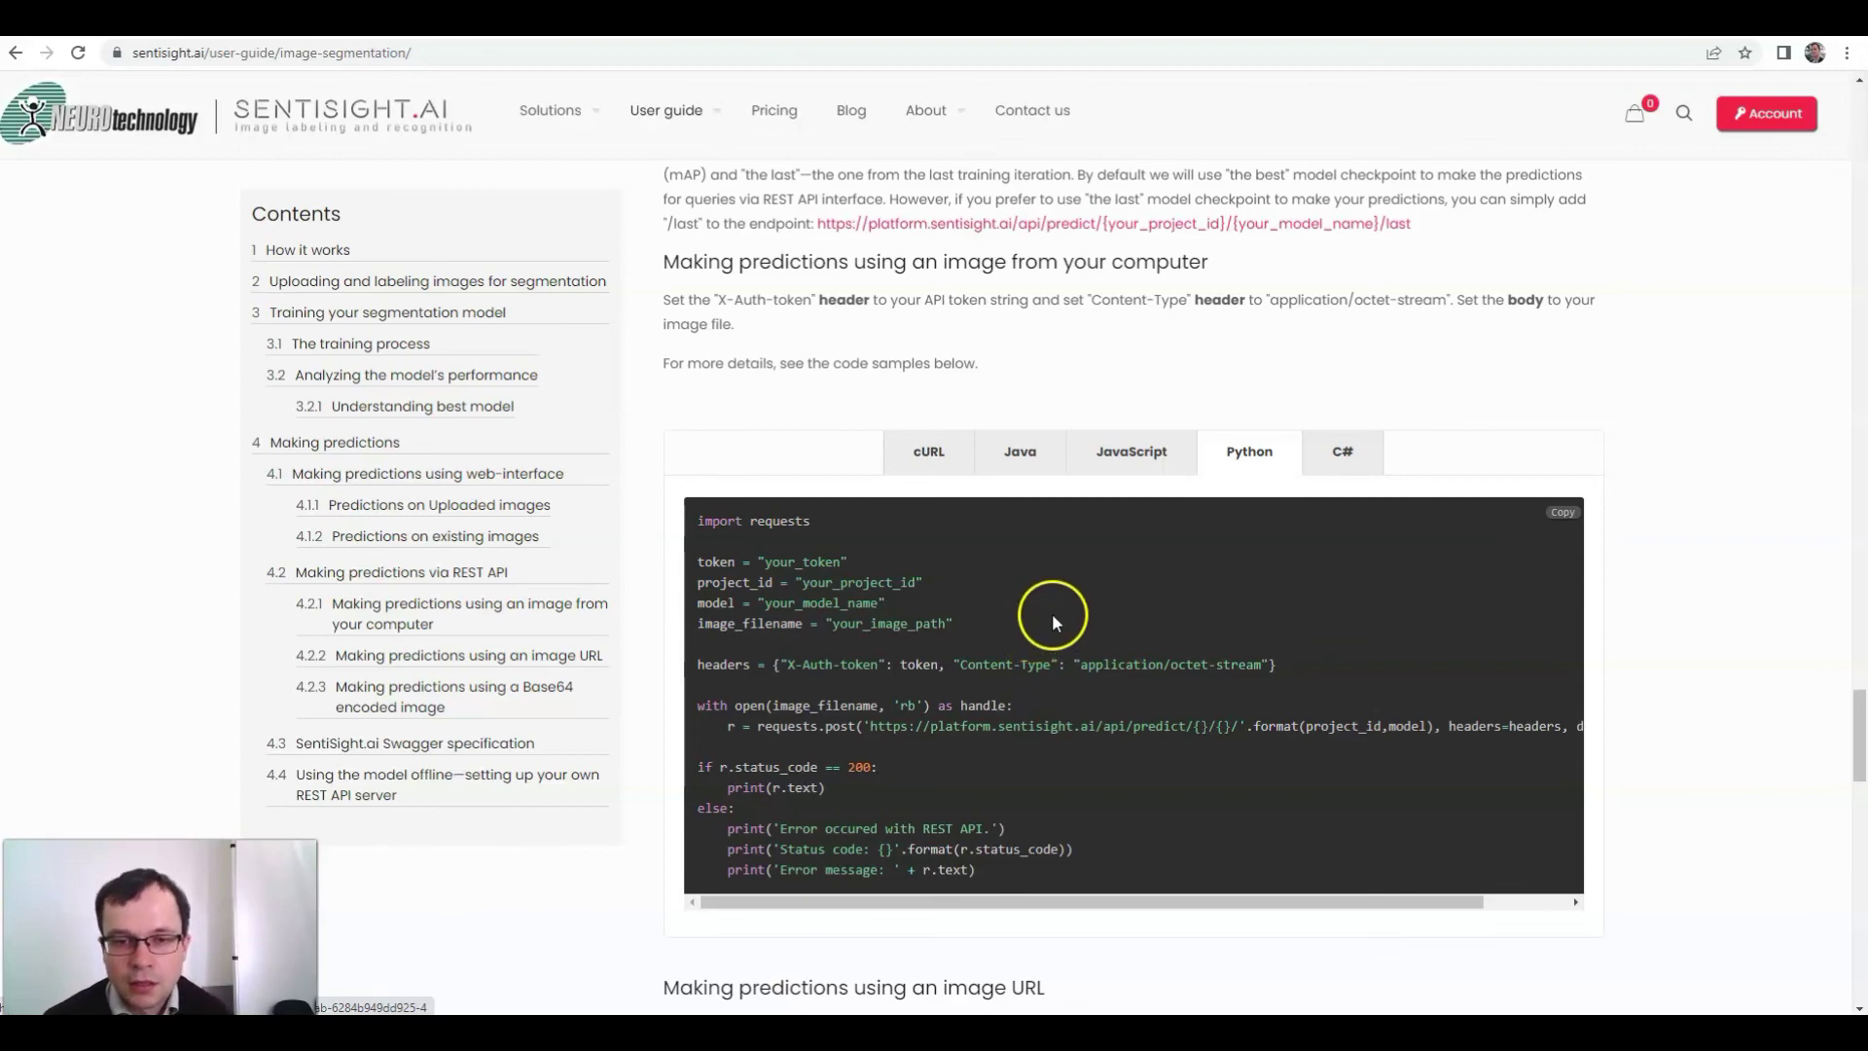
pyautogui.scroll(-17, 1121, 598)
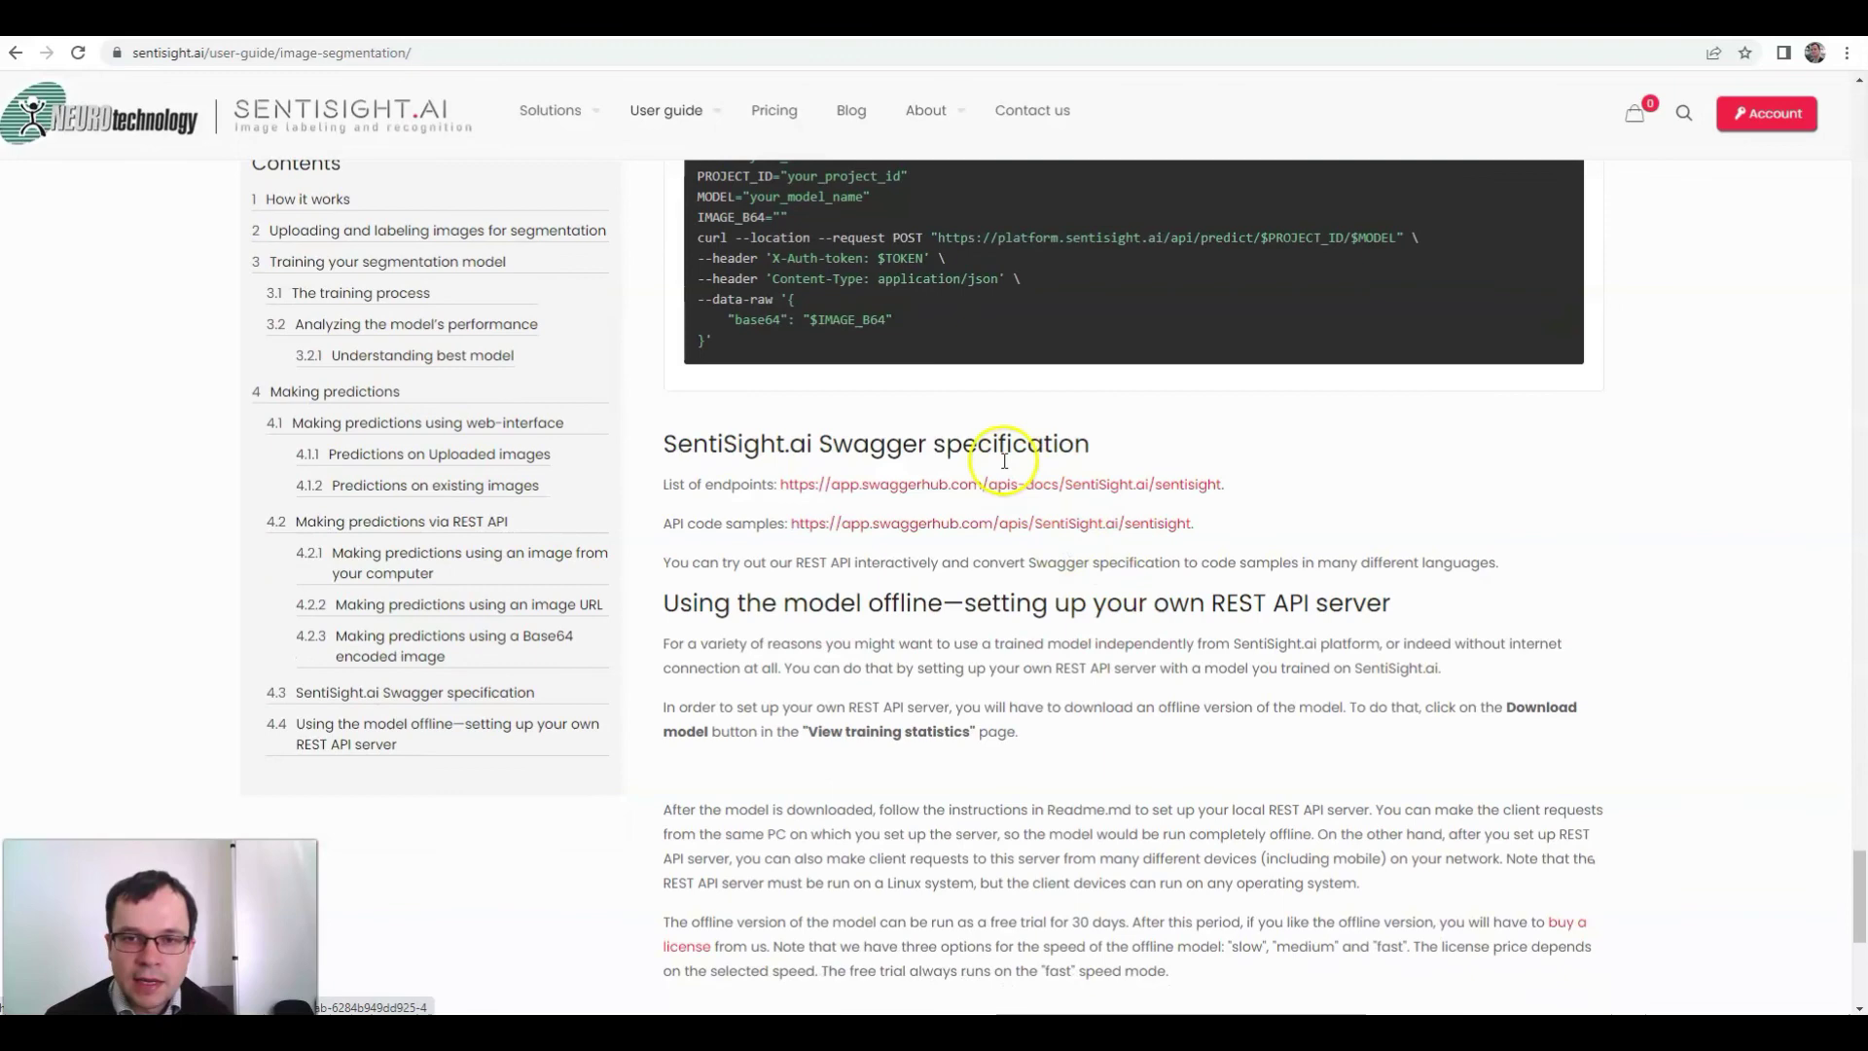
pyautogui.scroll(2, 1142, 525)
pyautogui.scroll(1, 1142, 524)
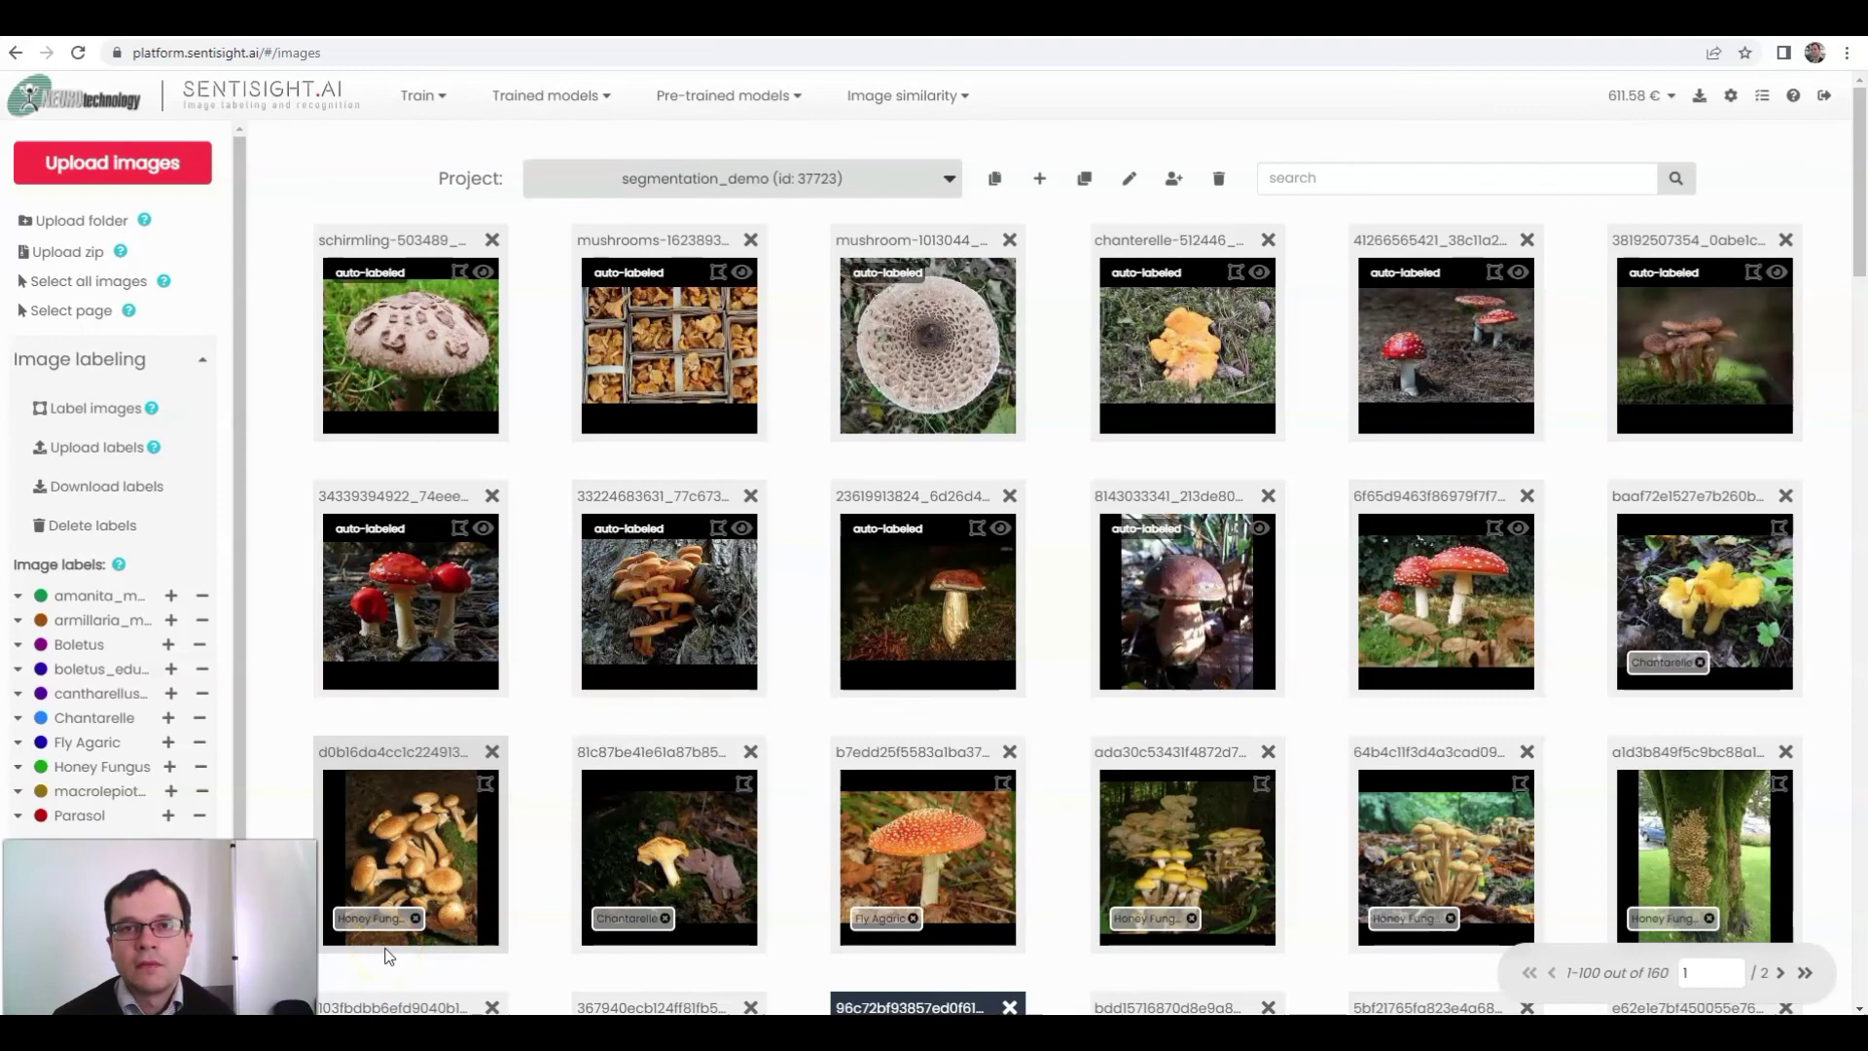
# Step: Queue the sample-instance-segmentation-model offline download from its training statistics and view the Downloads list
pyautogui.click(441, 936)
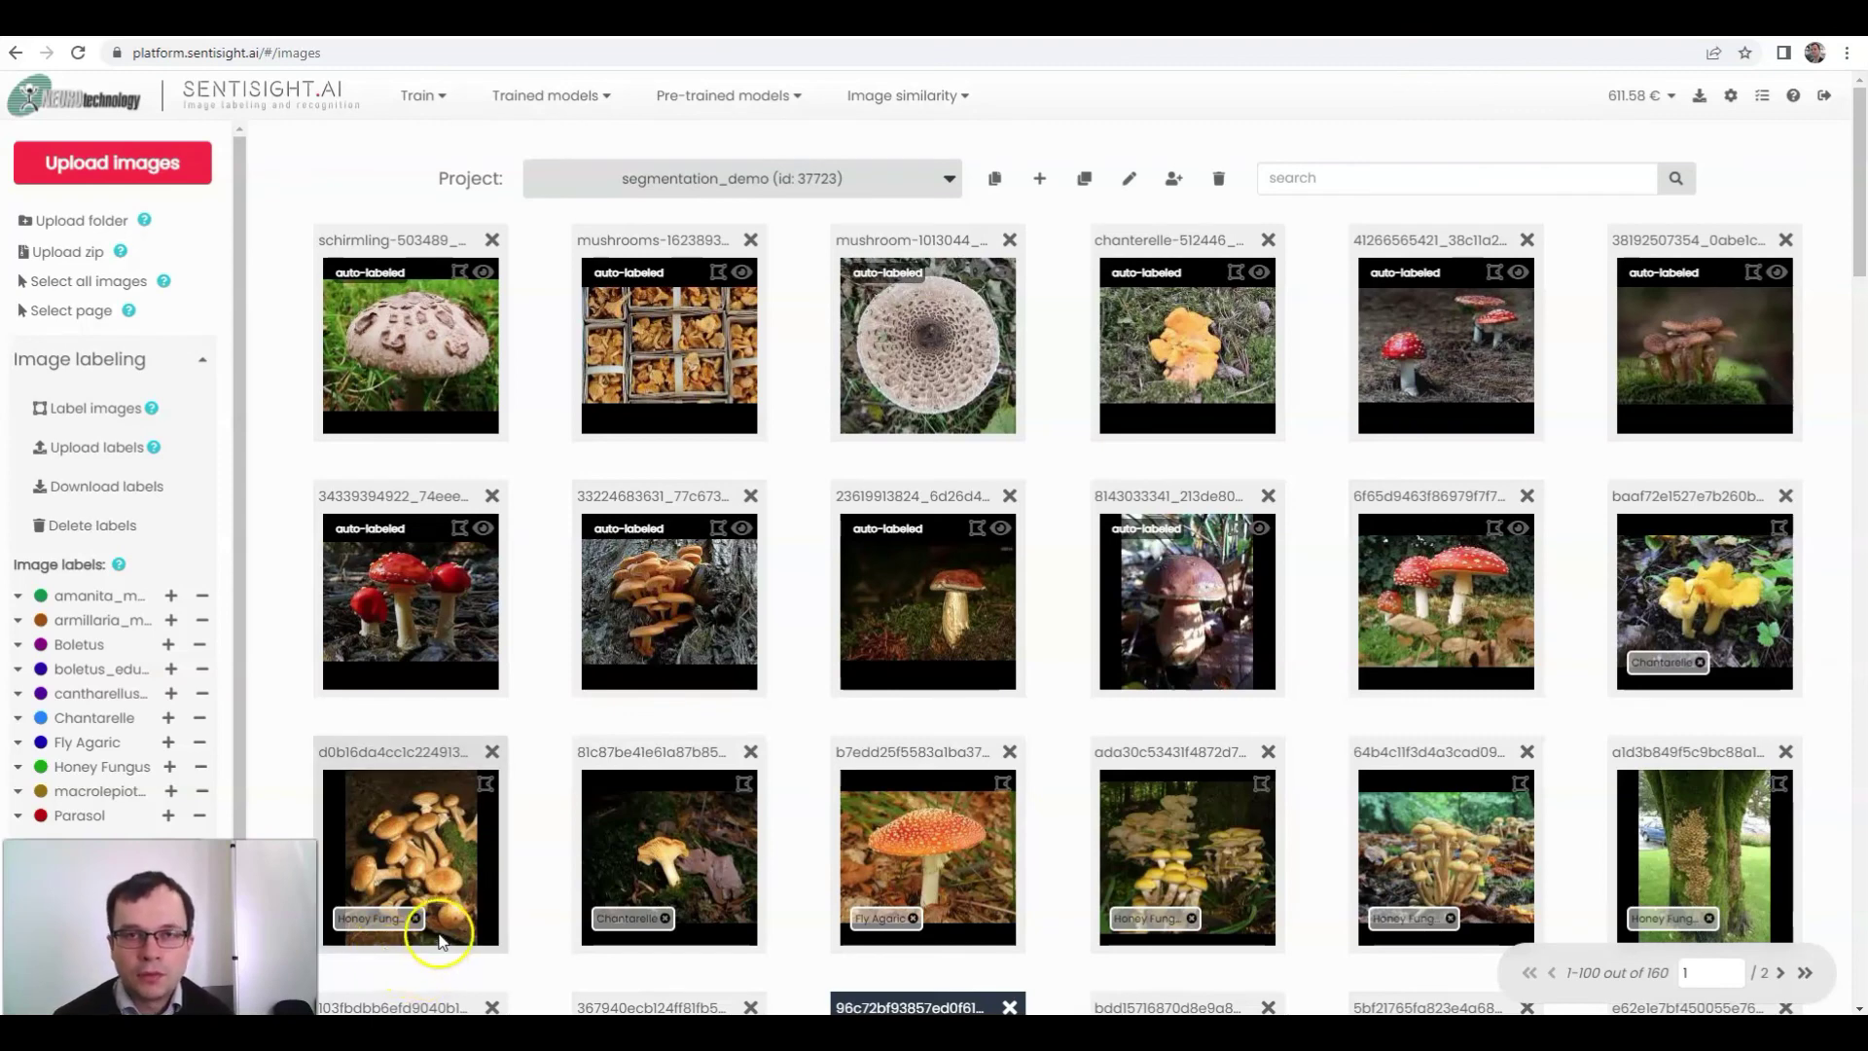
pyautogui.click(570, 103)
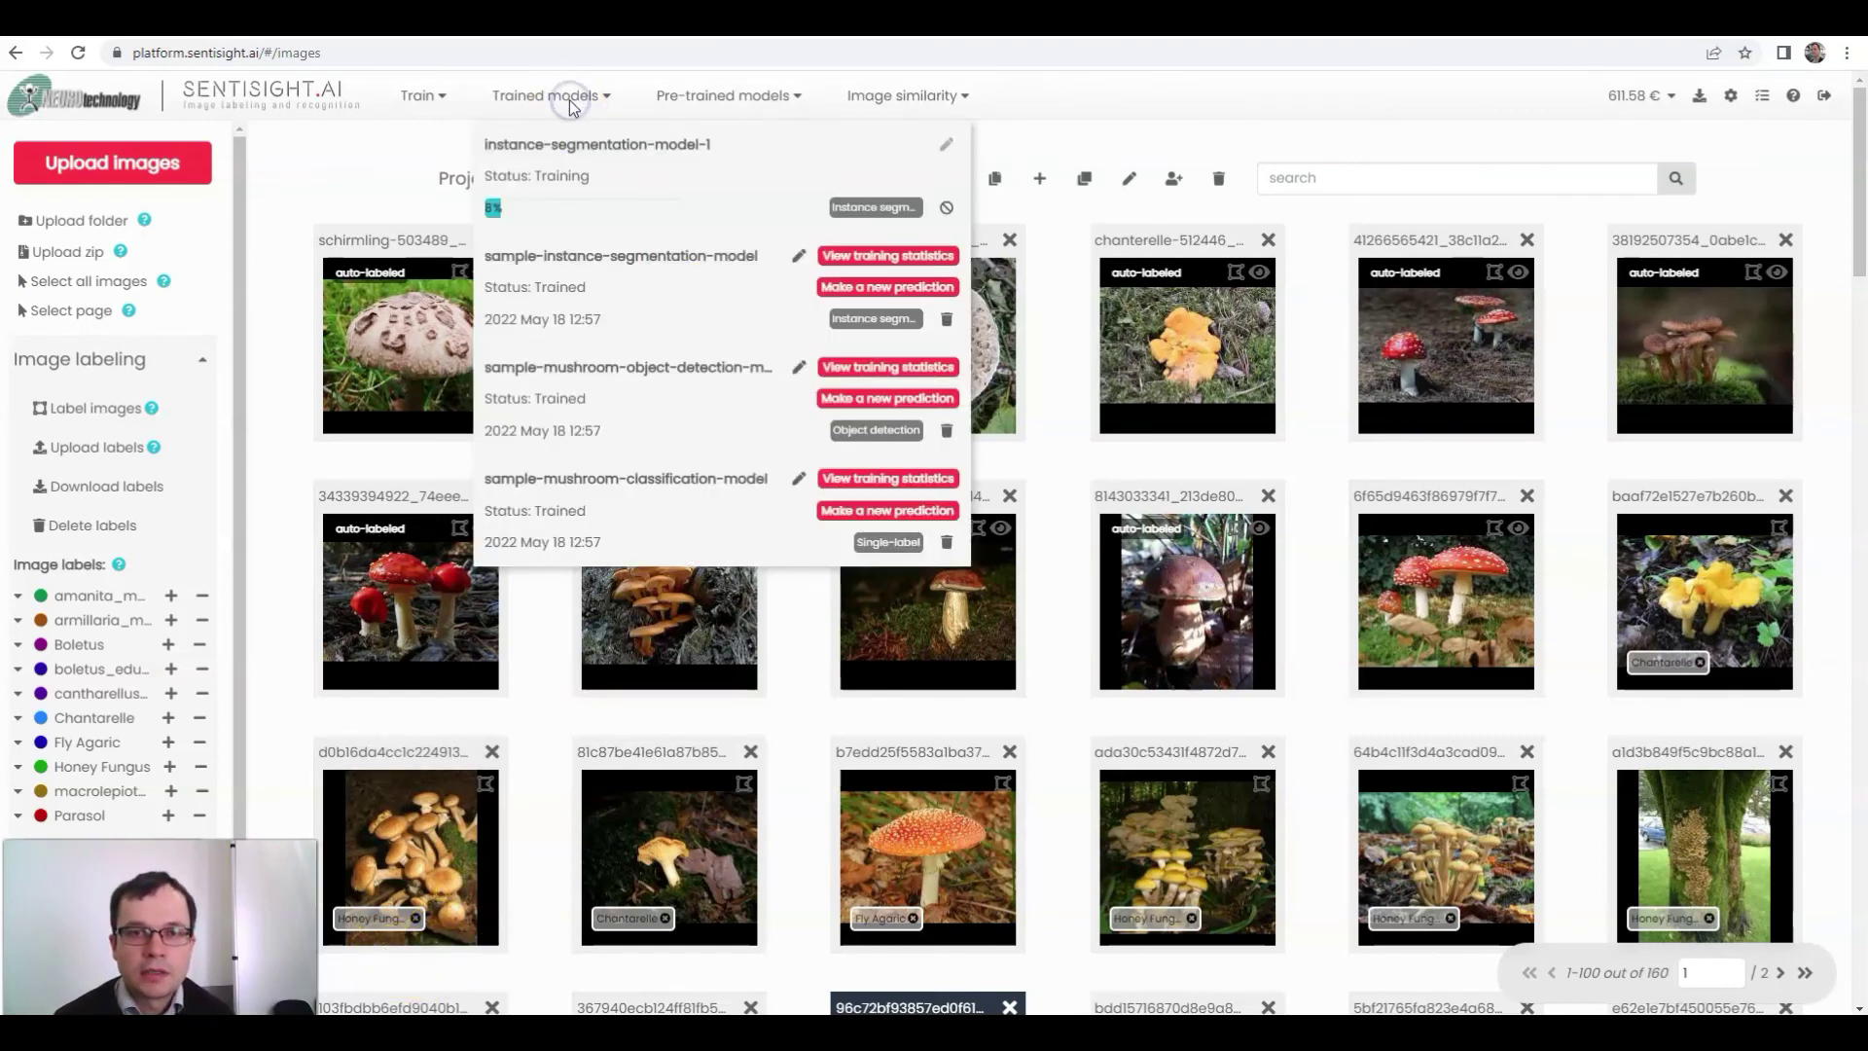
pyautogui.click(885, 256)
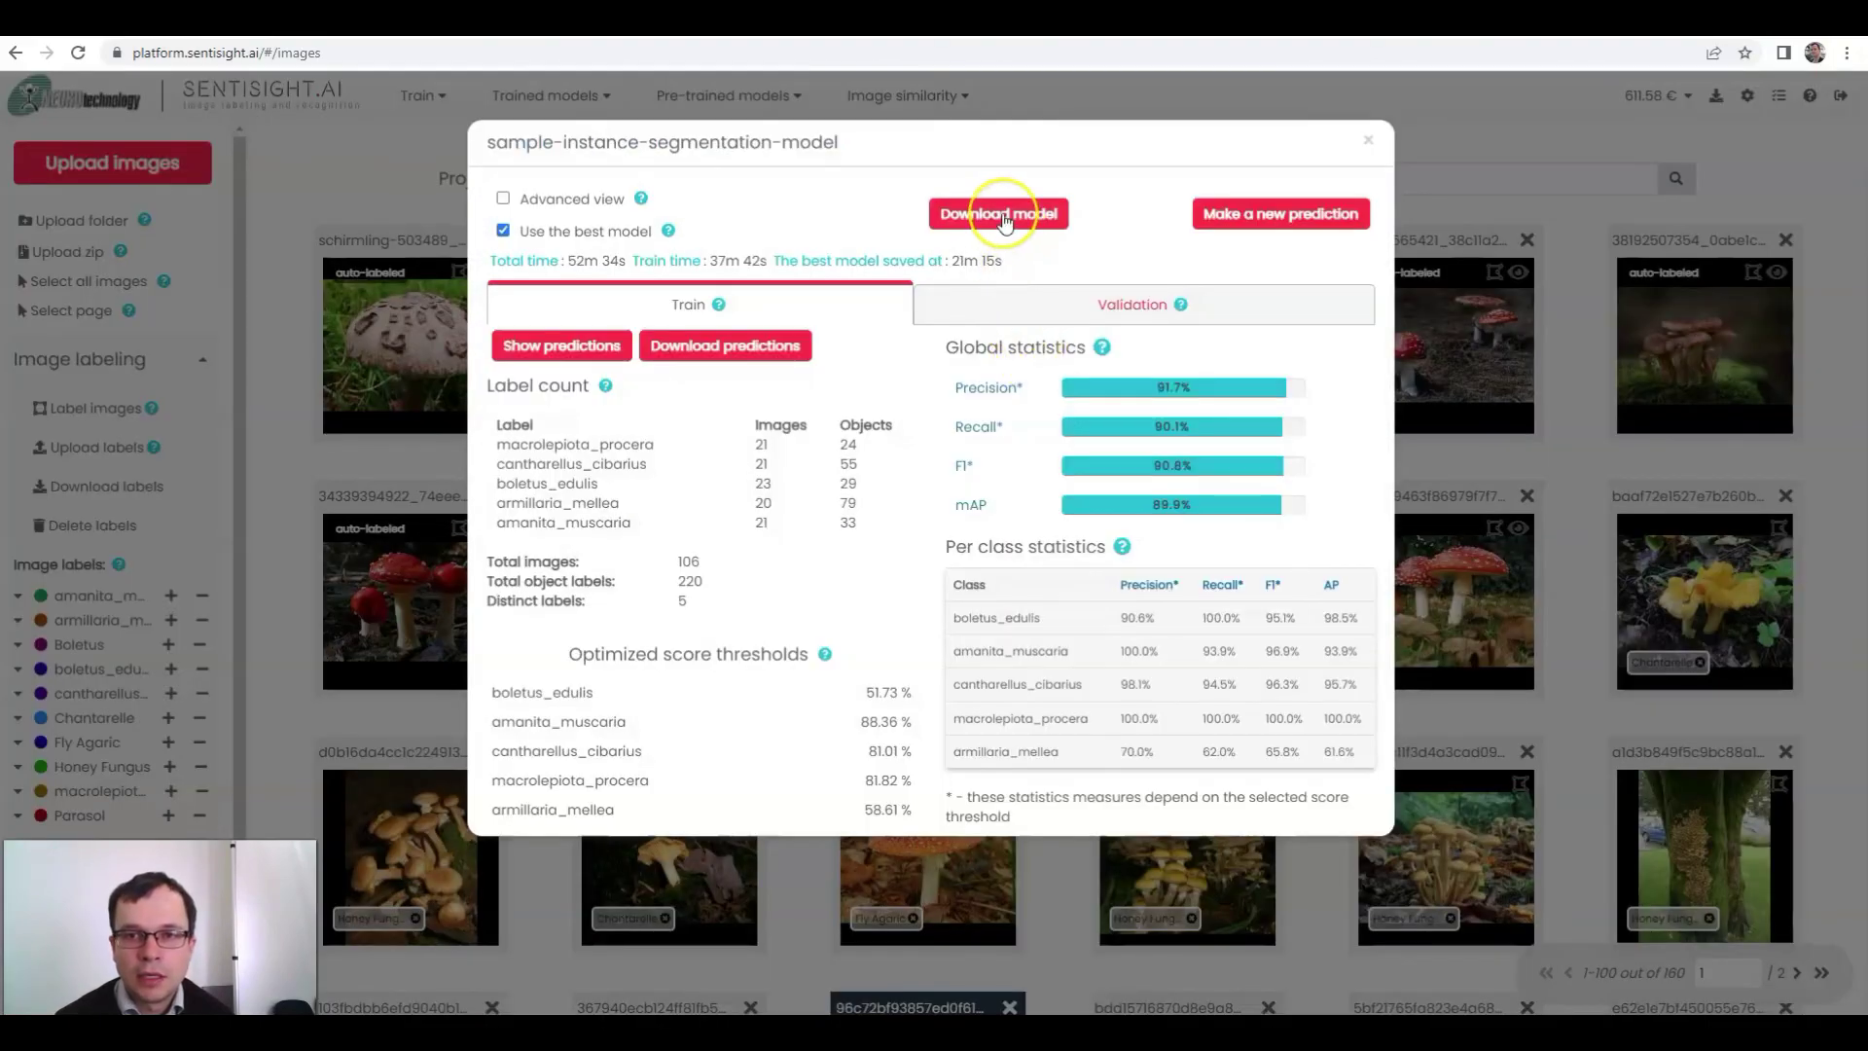
pyautogui.click(1003, 216)
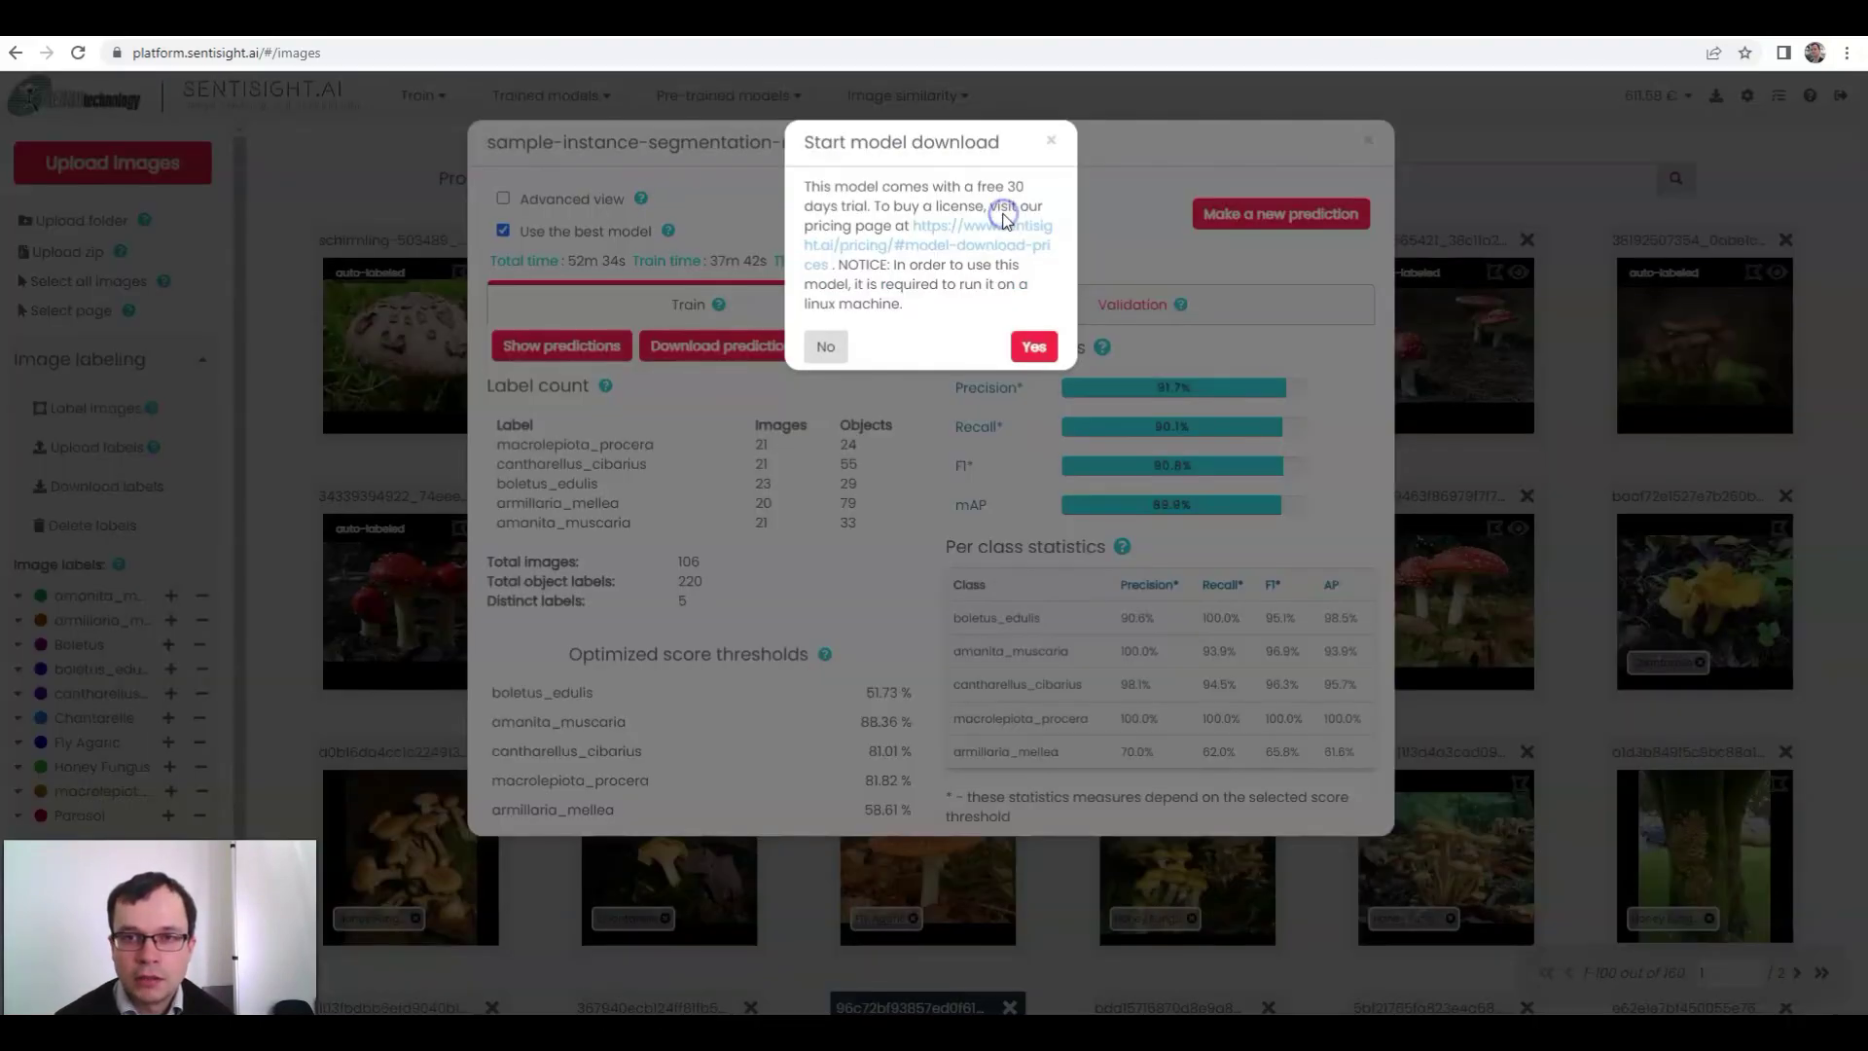
pyautogui.click(1037, 346)
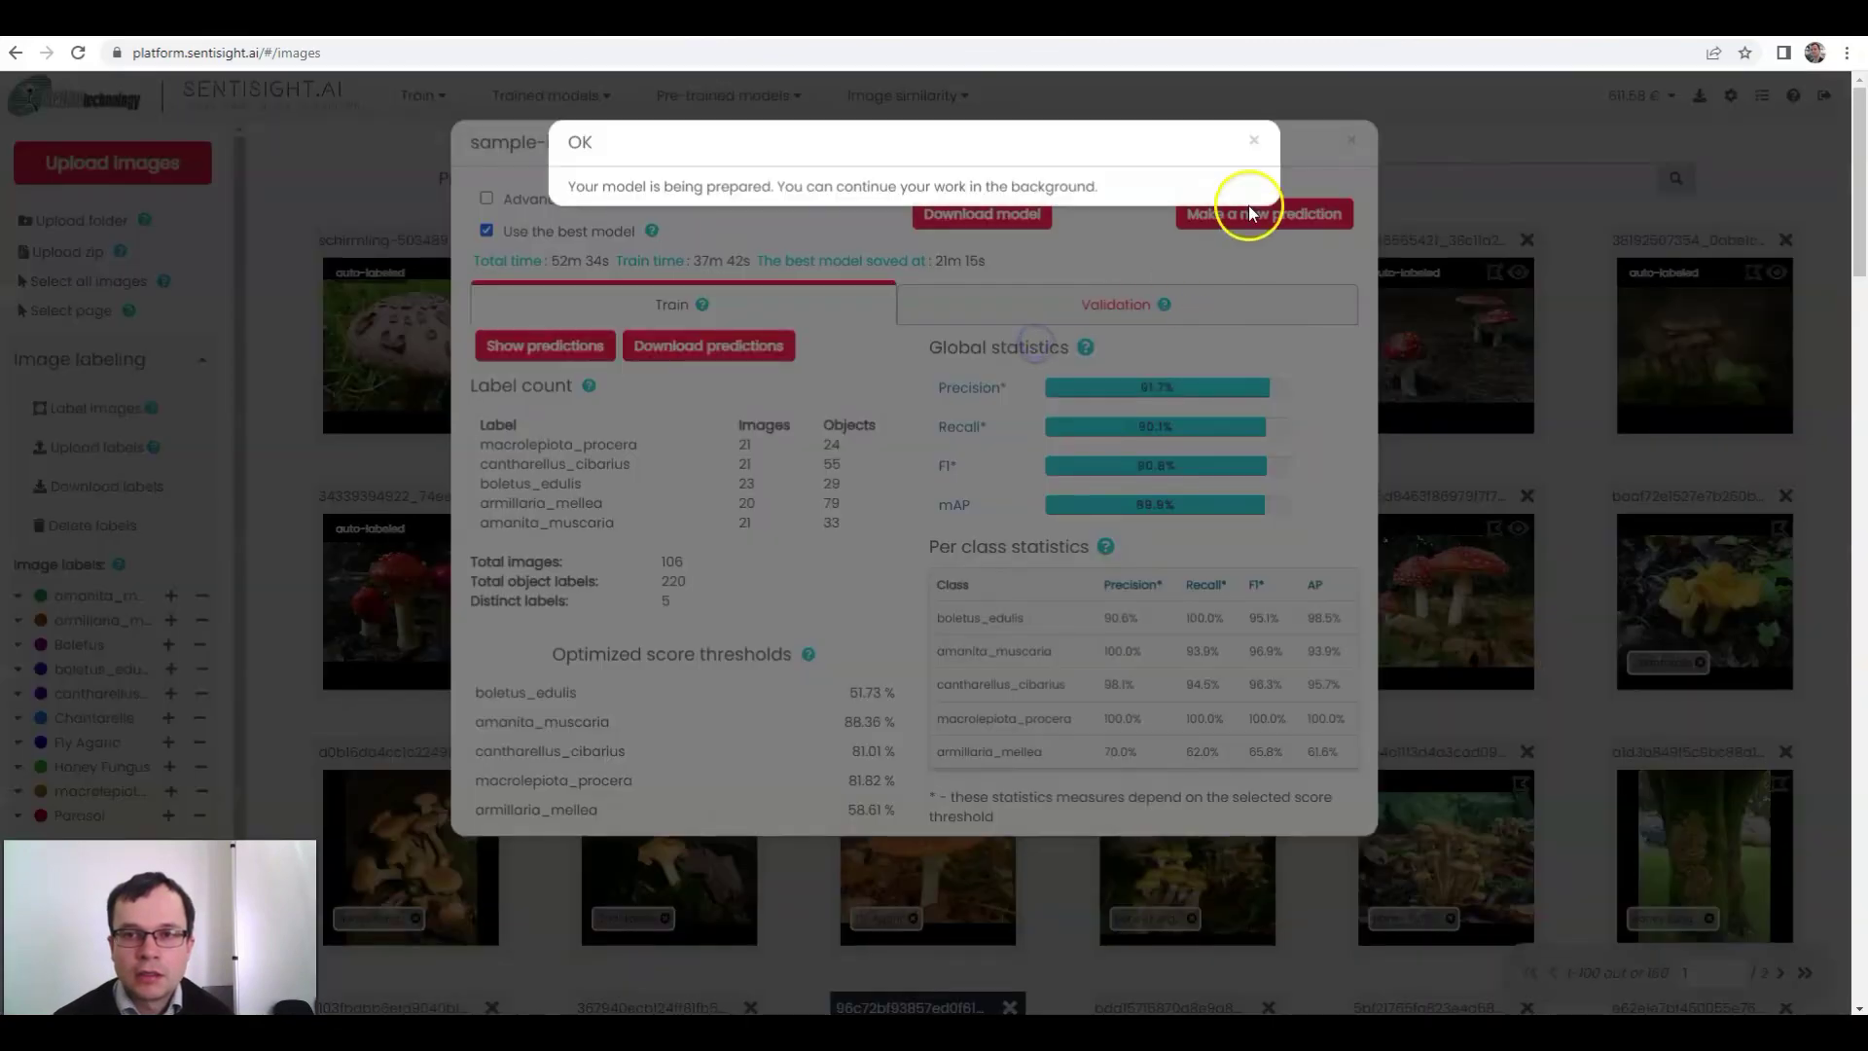
pyautogui.click(1254, 141)
pyautogui.click(1350, 142)
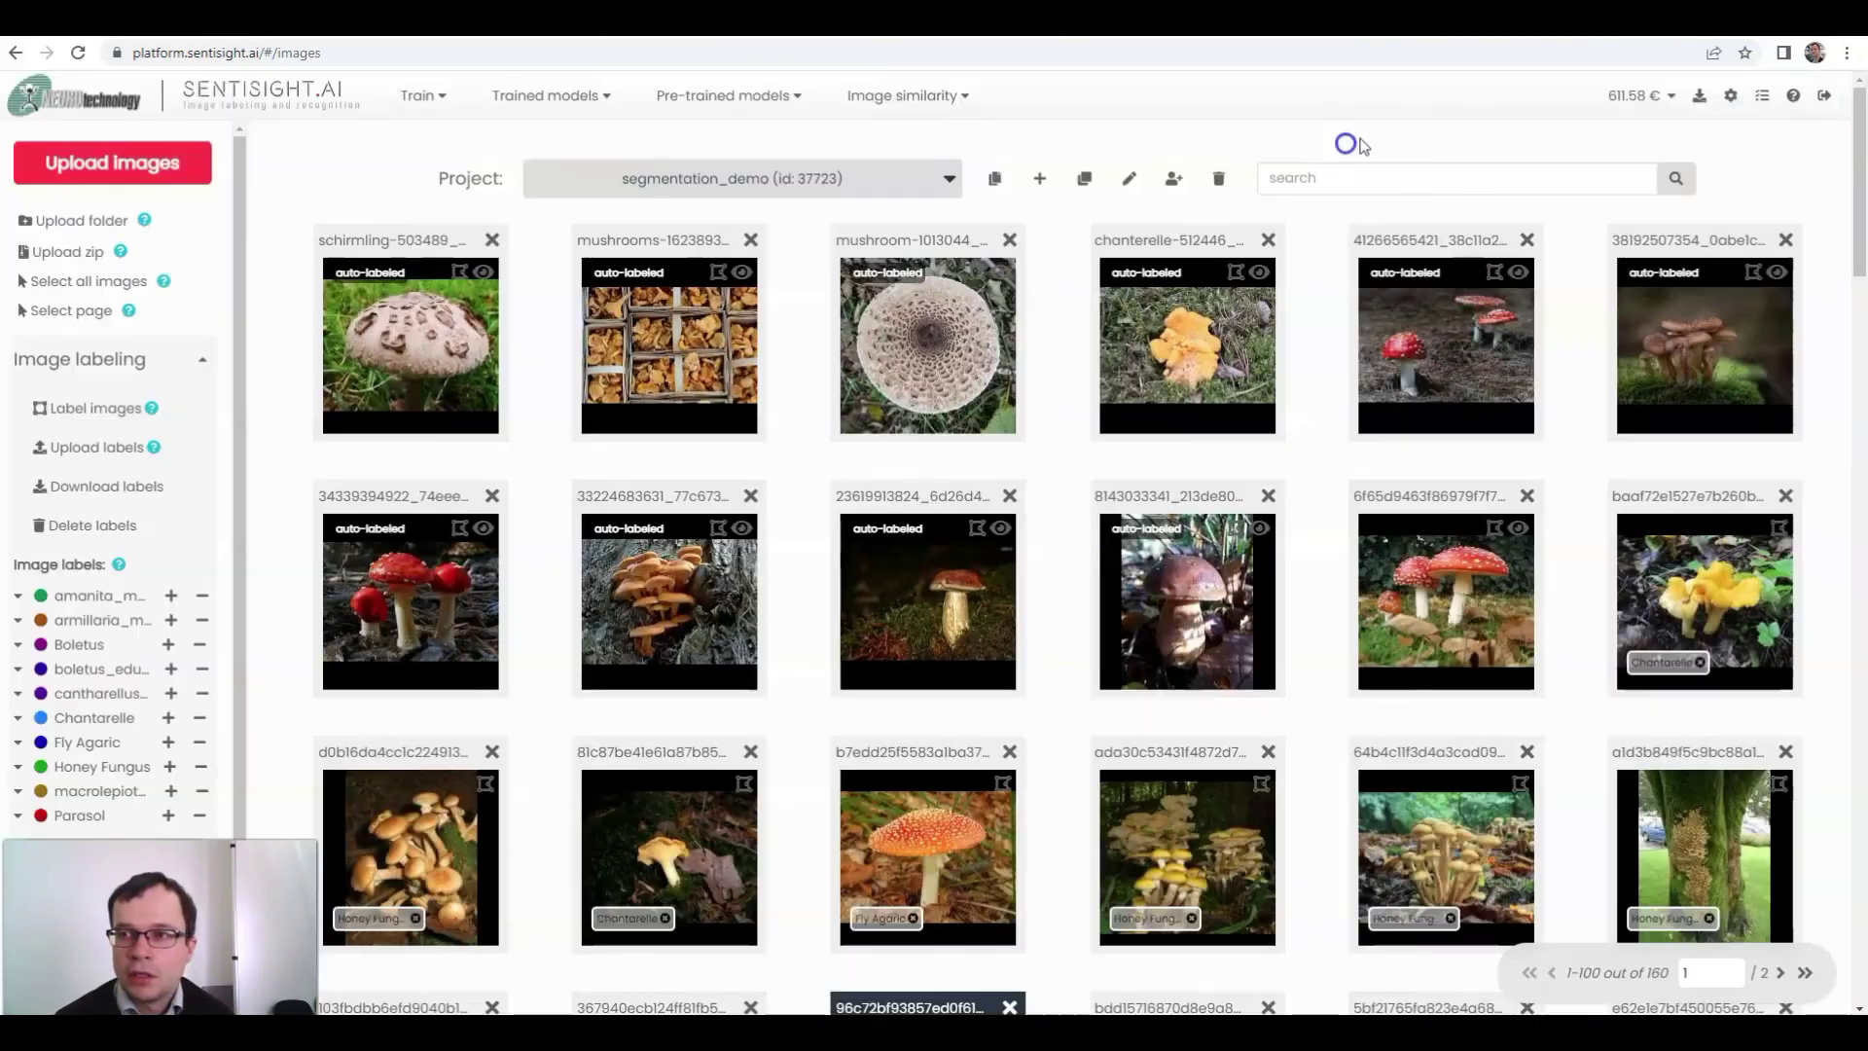
pyautogui.click(1702, 101)
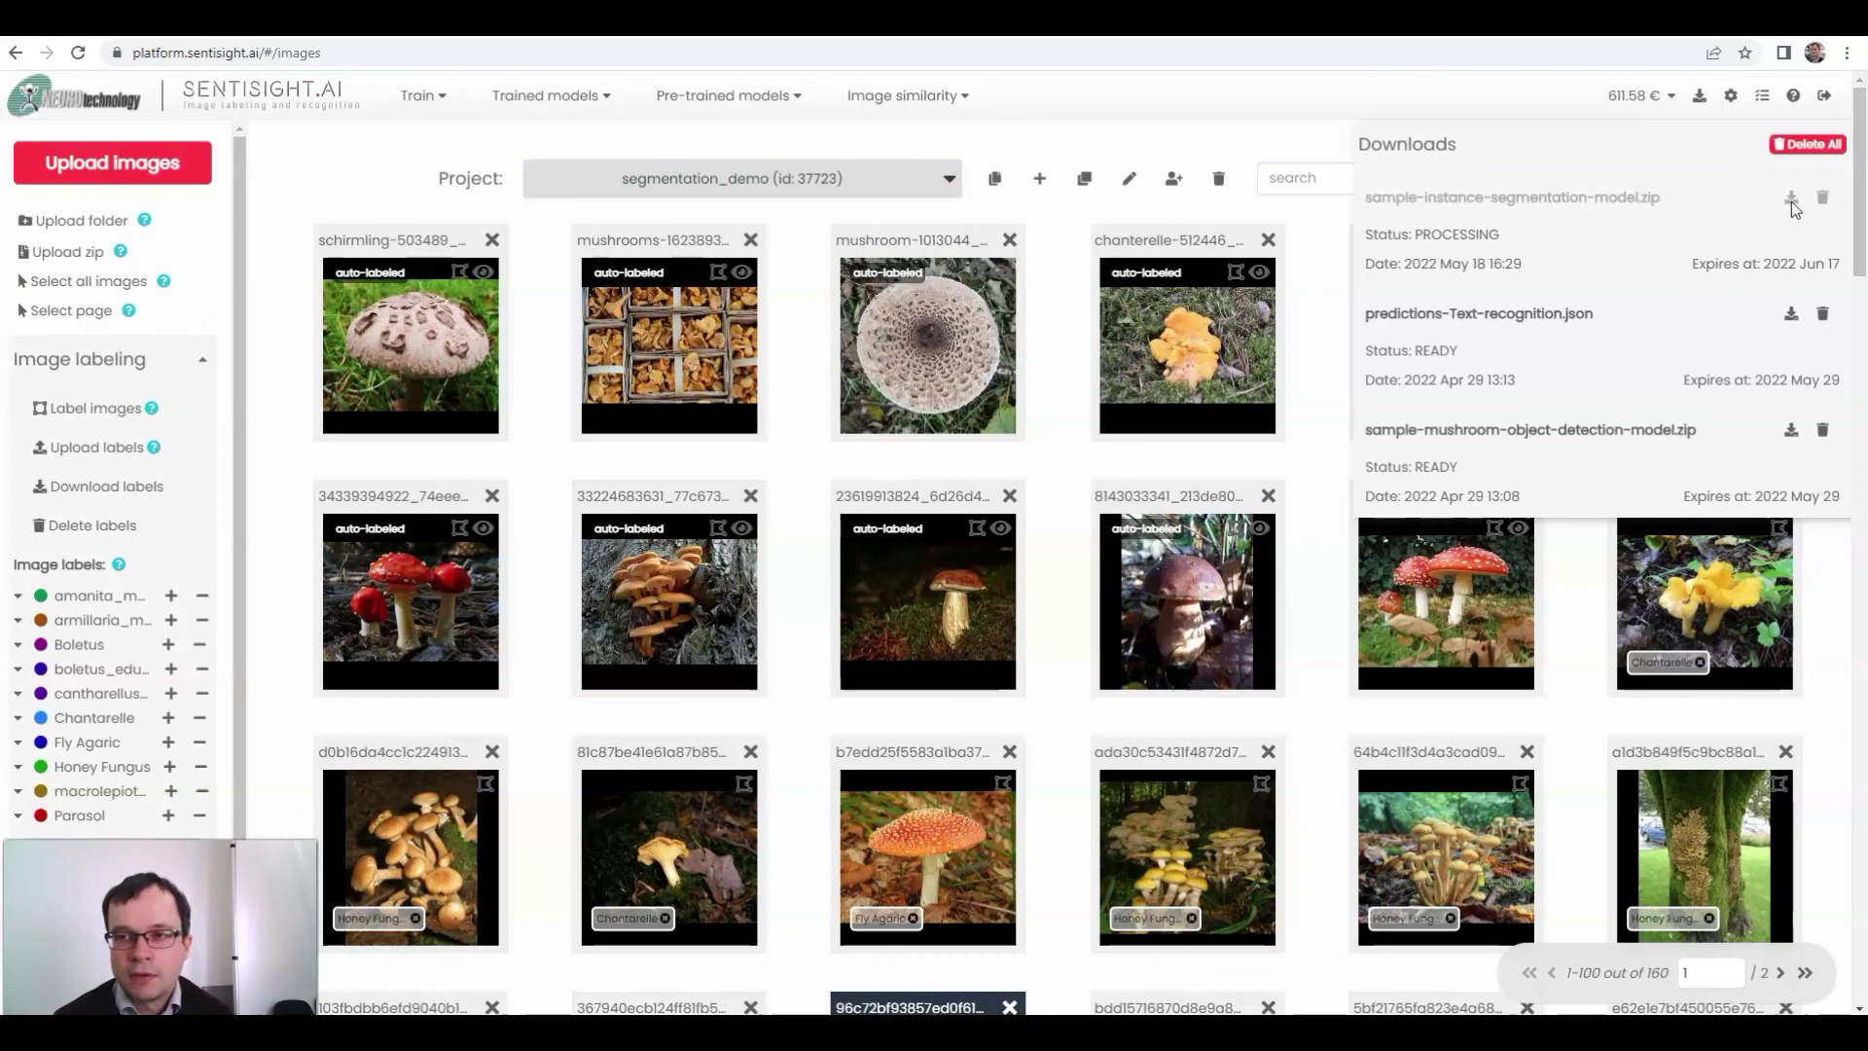
# Step: Dismiss the Downloads list to return to the 160-image segmentation_demo gallery while the model zip processes
pyautogui.click(1710, 219)
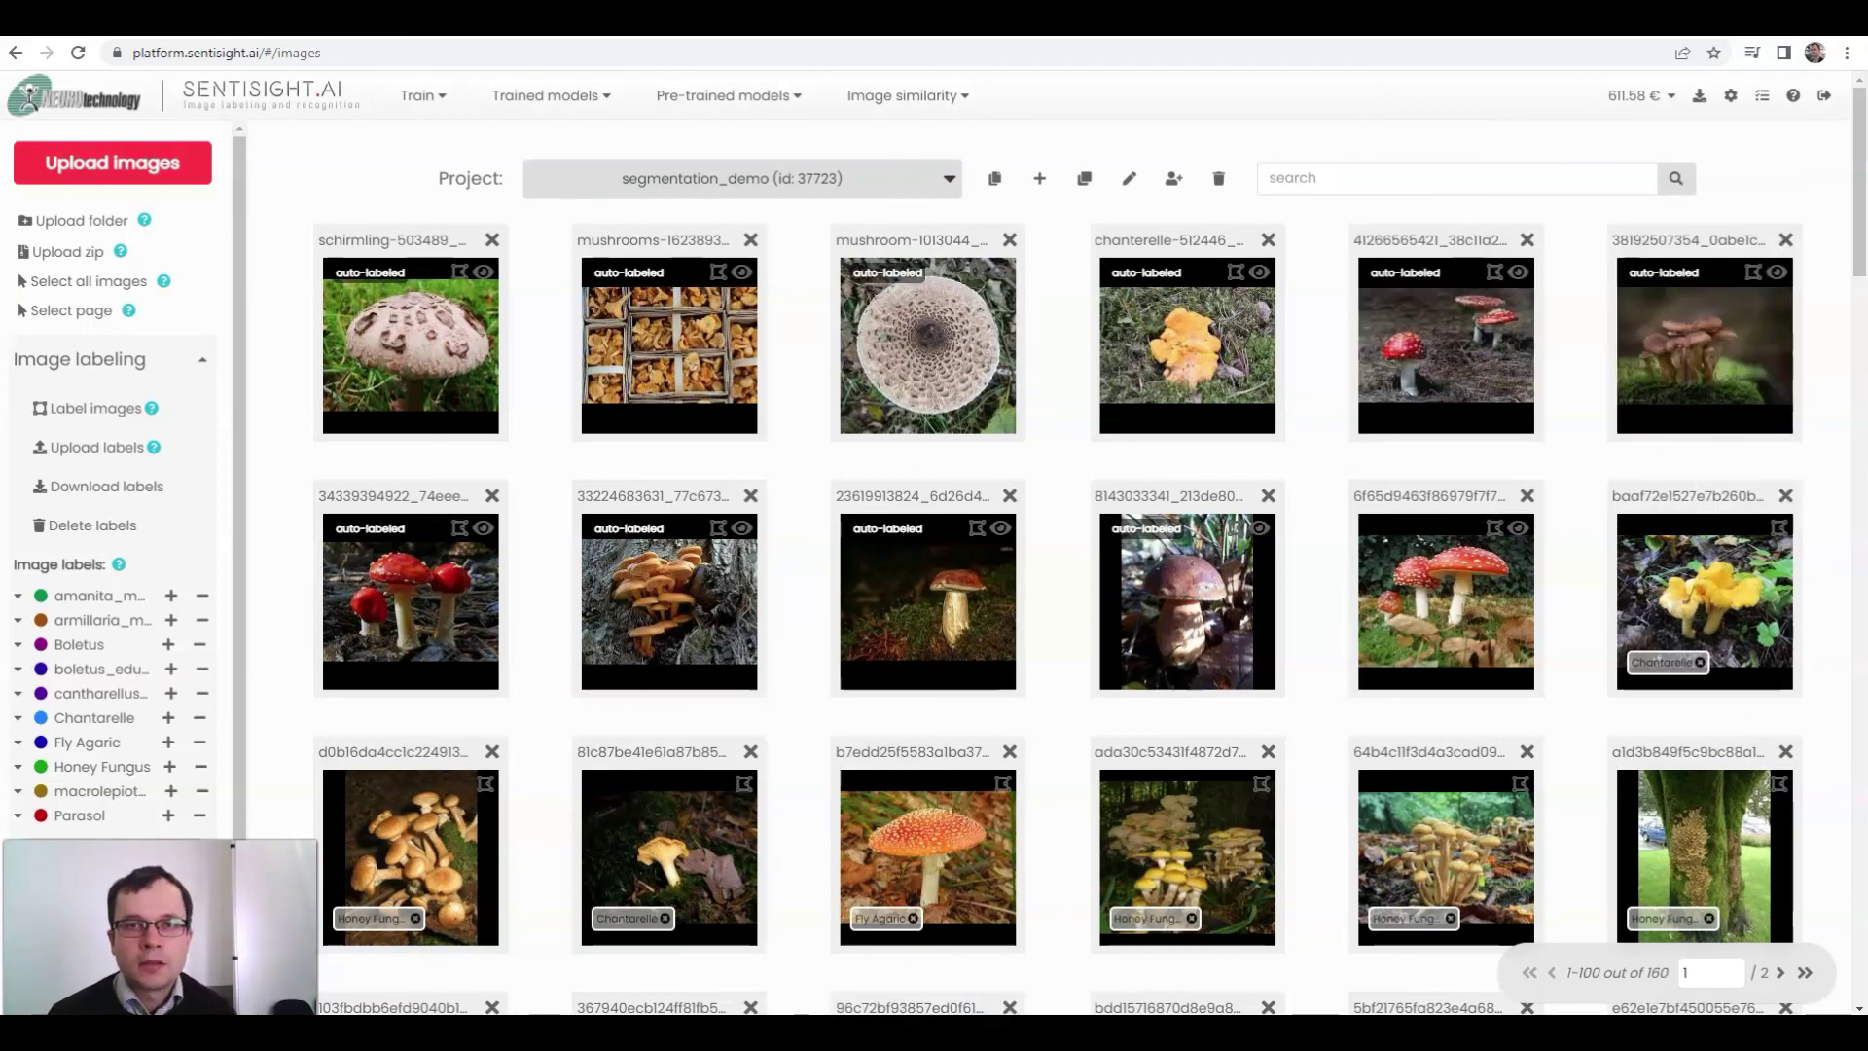